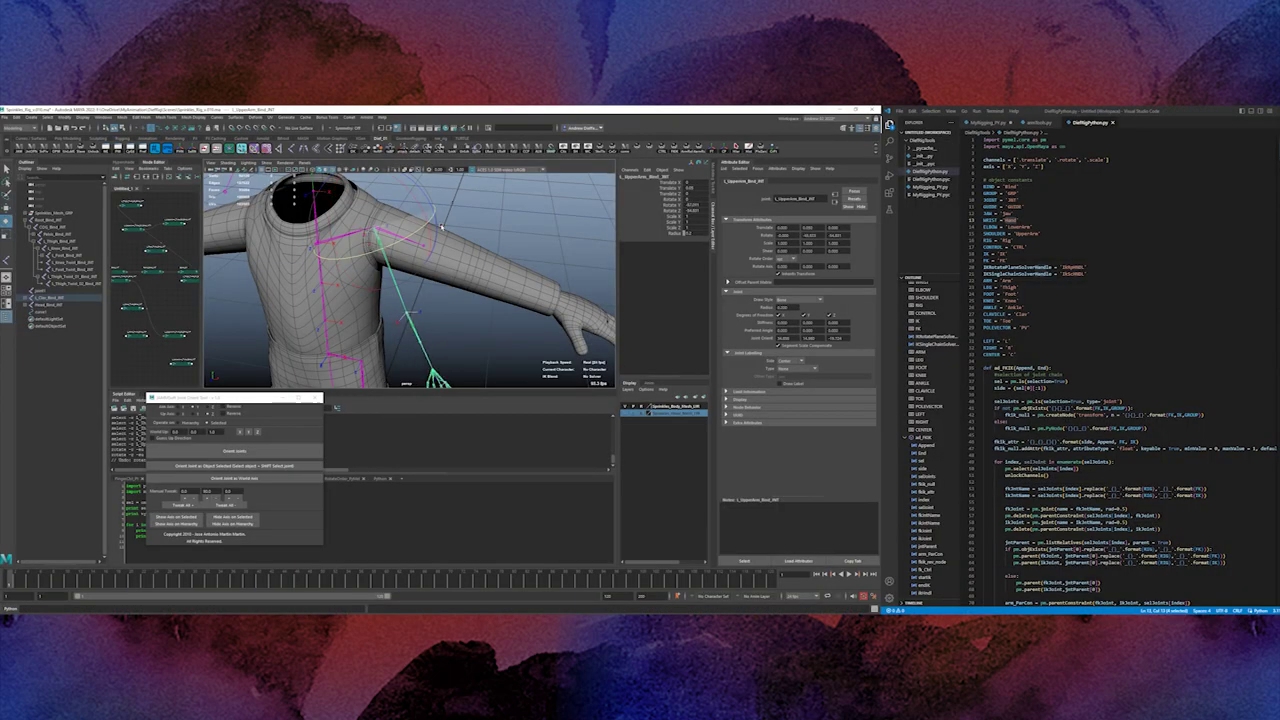
# Change the left upper arm joint's rotate order and test how the arm rotates, undoing the trial rotations.
pyautogui.hotkey('ctrl', 'z')
pyautogui.hotkey('ctrl', 'z')
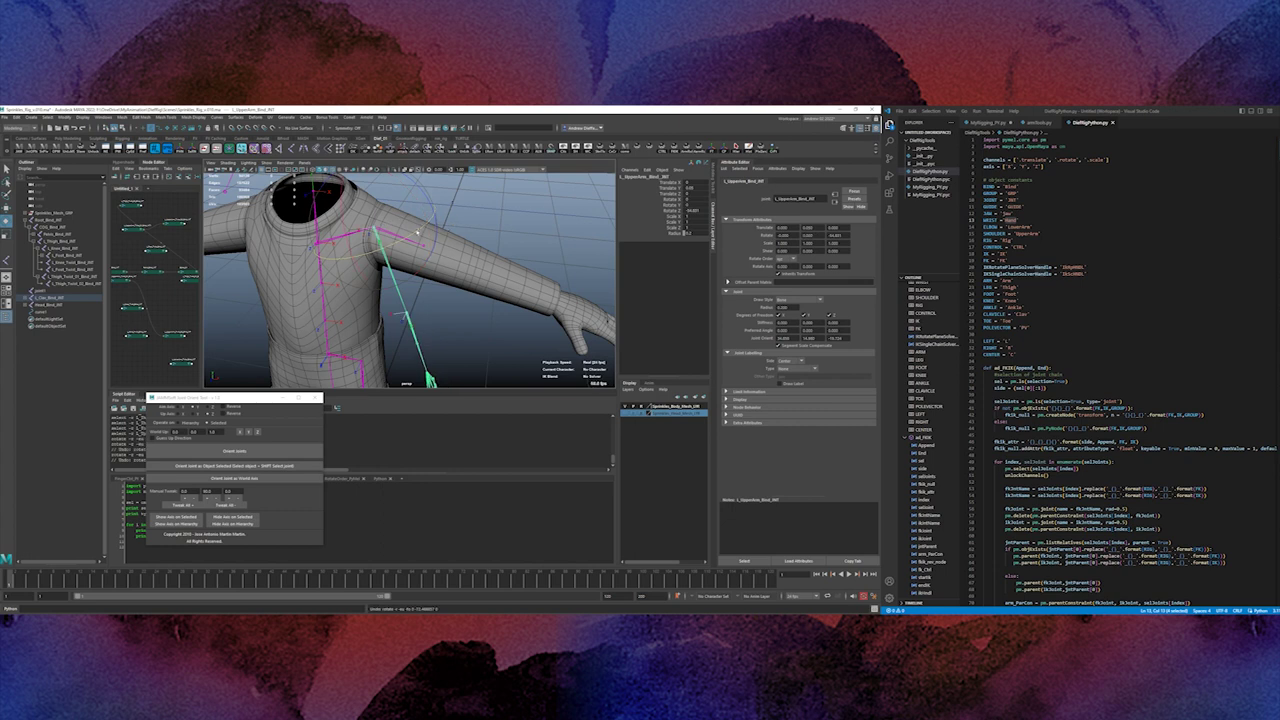
pyautogui.click(794, 260)
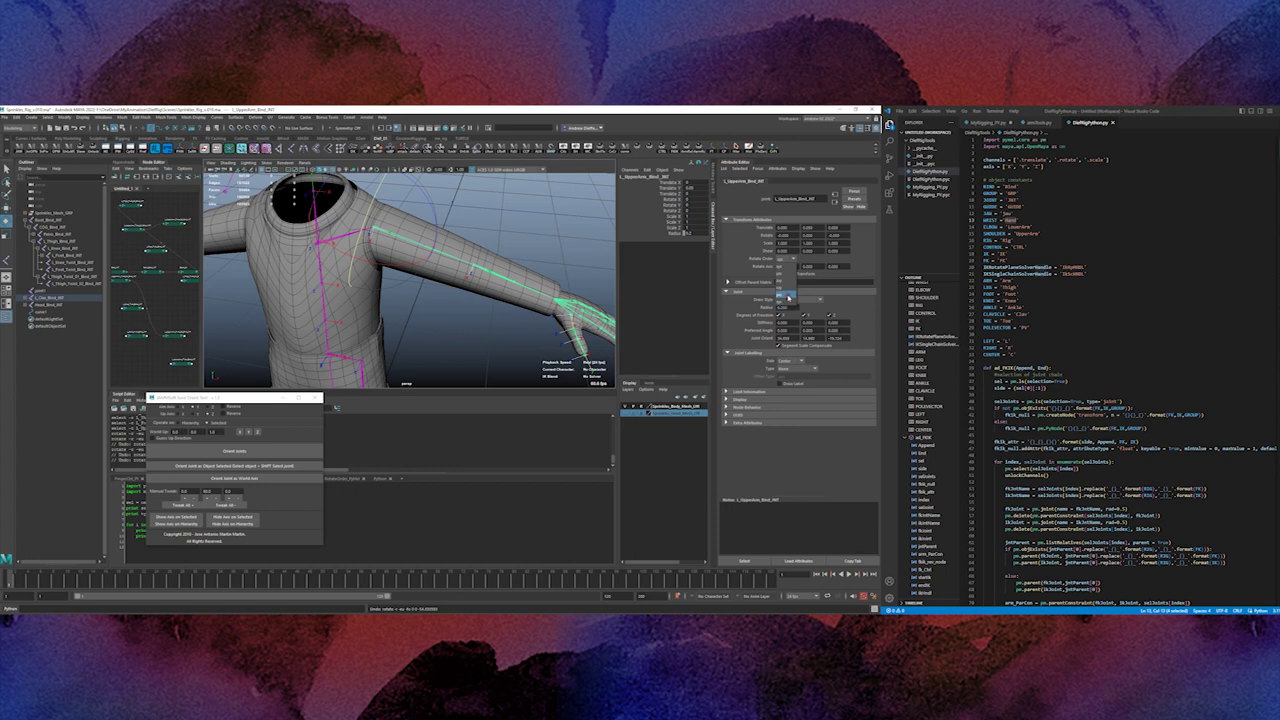
pyautogui.click(788, 296)
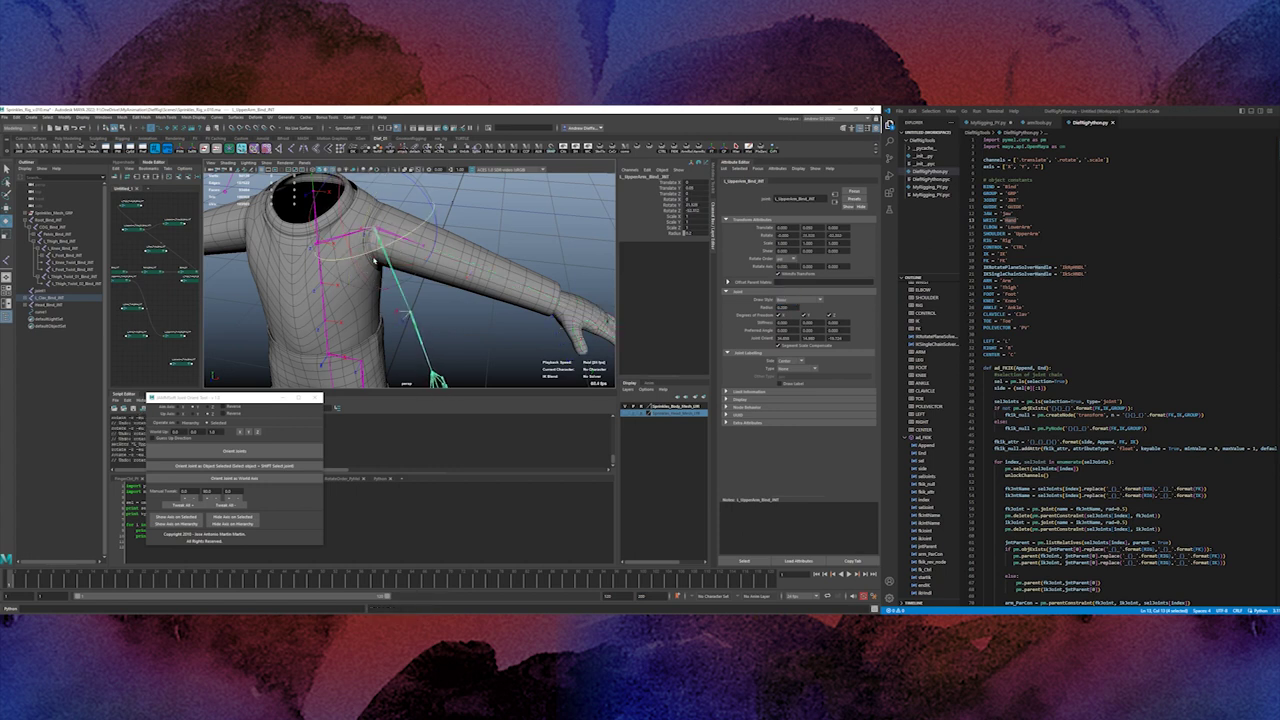
pyautogui.moveTo(397, 252)
pyautogui.mouseDown()
pyautogui.moveTo(408, 226)
pyautogui.moveTo(375, 245)
pyautogui.mouseUp()
pyautogui.hotkey('ctrl', 'z')
pyautogui.keyDown('alt'); pyautogui.moveTo(420, 350); pyautogui.dragTo(428, 323); pyautogui.keyUp('alt')
pyautogui.scroll(-4, 430, 323)
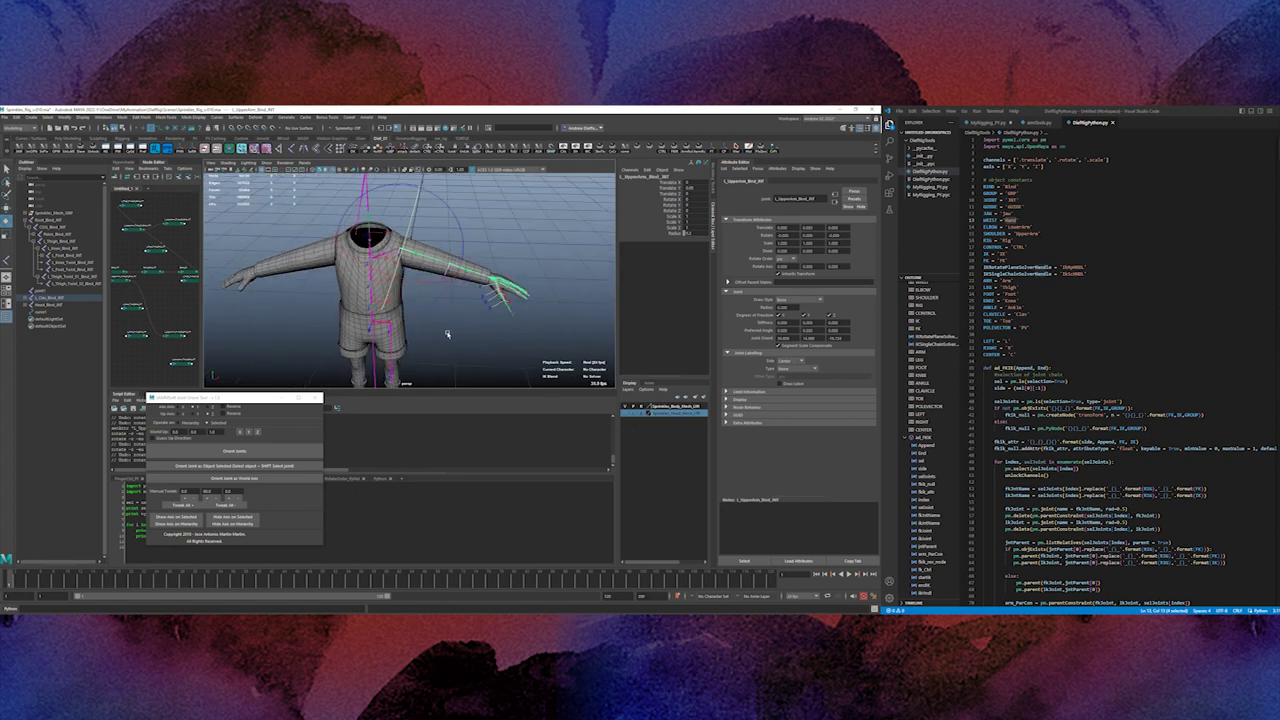
# Parent the left clavicle bind joint under Spine_03 and collapse the skeleton hierarchy in the Outliner.
pyautogui.click(54, 298)
pyautogui.keyDown('ctrl'); pyautogui.click(65, 256); pyautogui.keyUp('ctrl')
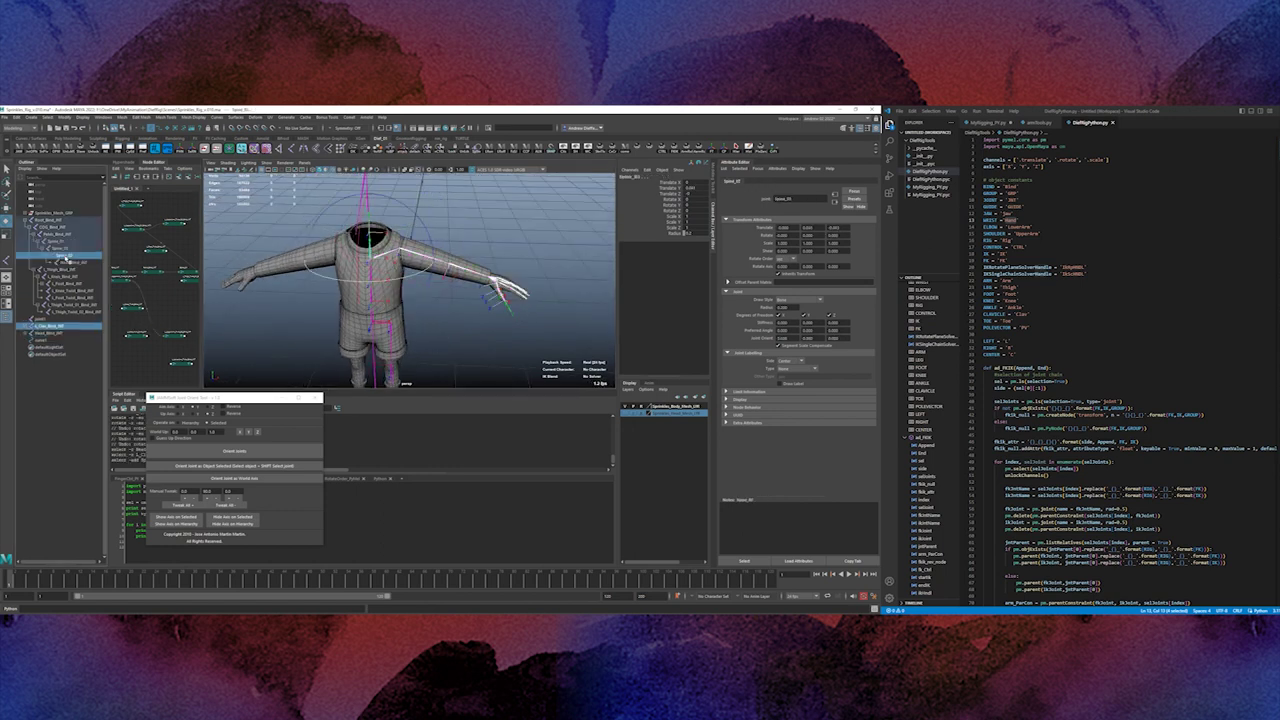
pyautogui.press('p')
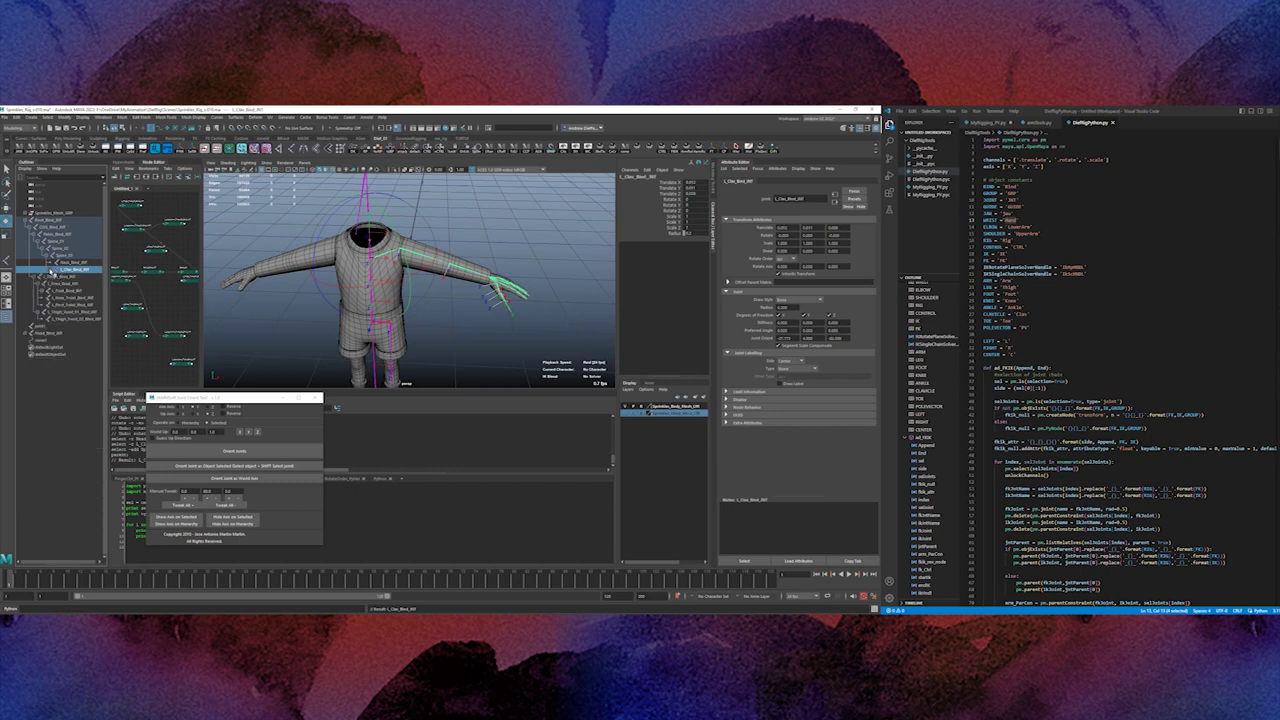
pyautogui.click(33, 227)
pyautogui.moveTo(291, 330)
pyautogui.keyDown('alt'); pyautogui.mouseDown()
pyautogui.moveTo(312, 334)
pyautogui.moveTo(289, 338)
pyautogui.mouseUp(); pyautogui.keyUp('alt')
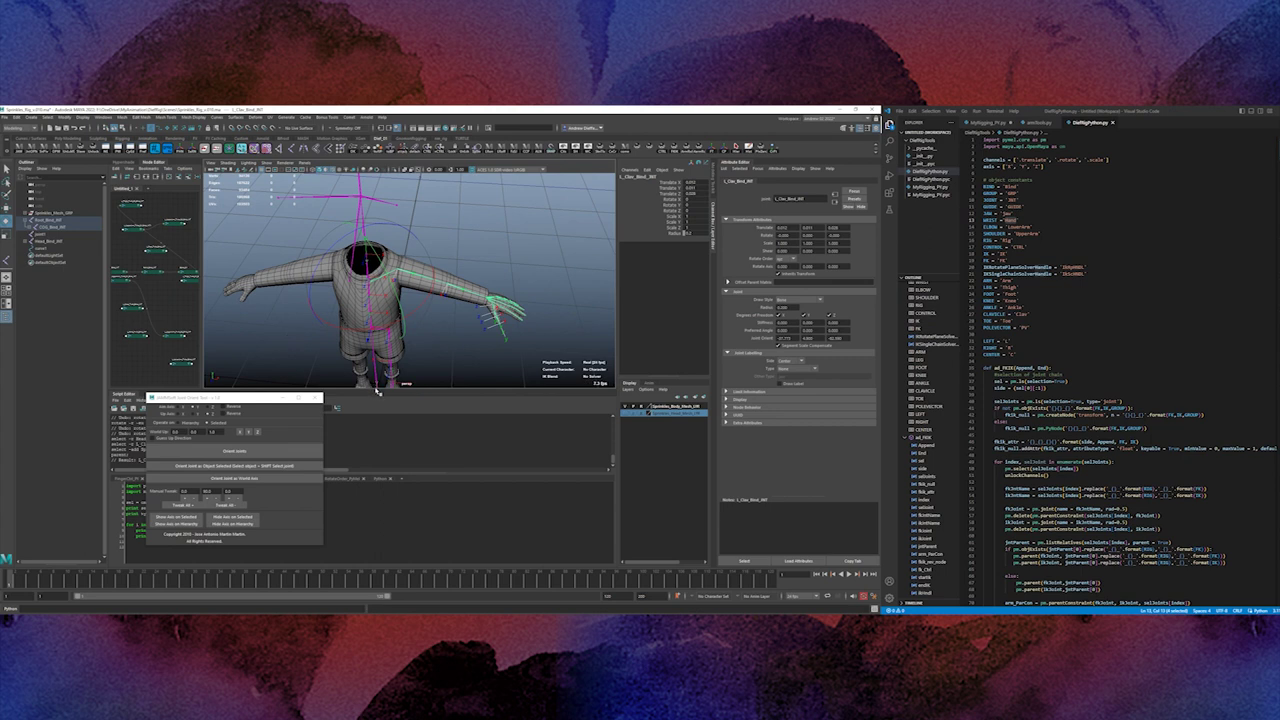
# Enlarge the viewport, clear the selection and close the joint orient tool window.
pyautogui.moveTo(376, 390); pyautogui.dragTo(483, 314)
pyautogui.click(416, 437)
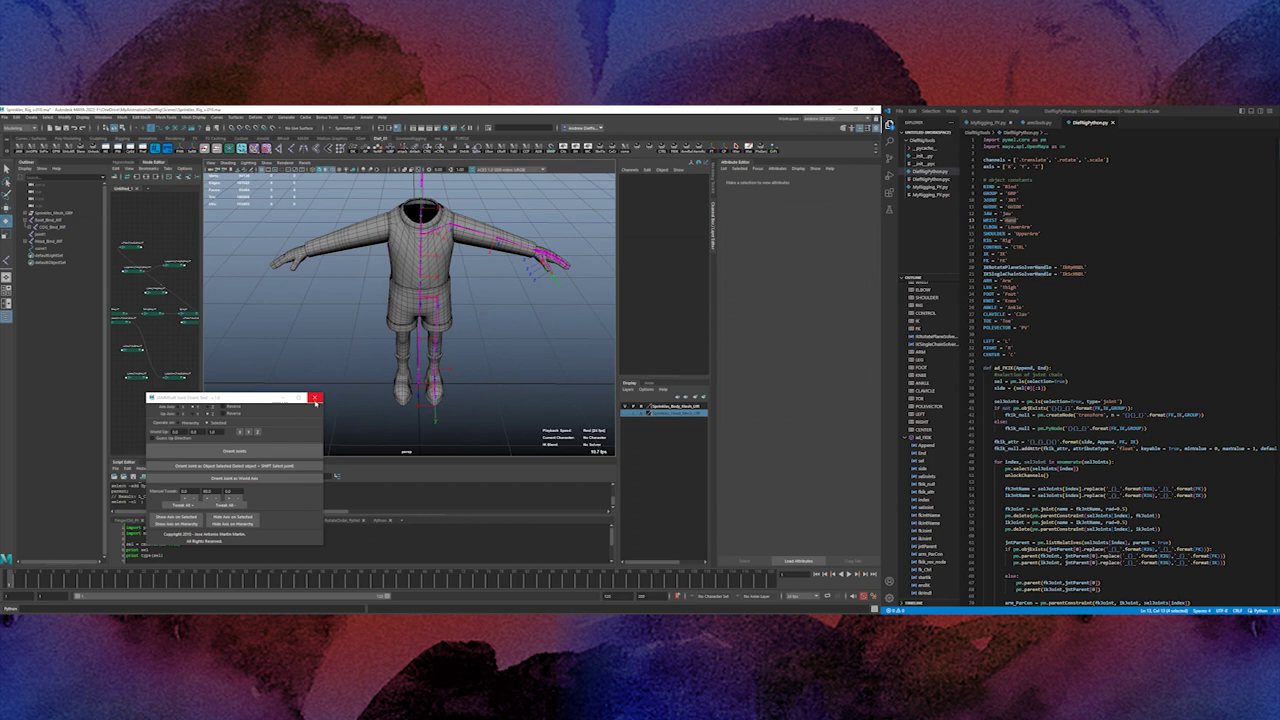
pyautogui.click(315, 398)
# Select the root bind joint together with its entire joint hierarchy.
pyautogui.keyDown('alt'); pyautogui.moveTo(372, 326); pyautogui.dragTo(338, 322); pyautogui.keyUp('alt')
pyautogui.keyDown('shift'); pyautogui.click(29, 227); pyautogui.keyUp('shift')
pyautogui.click(49, 220)
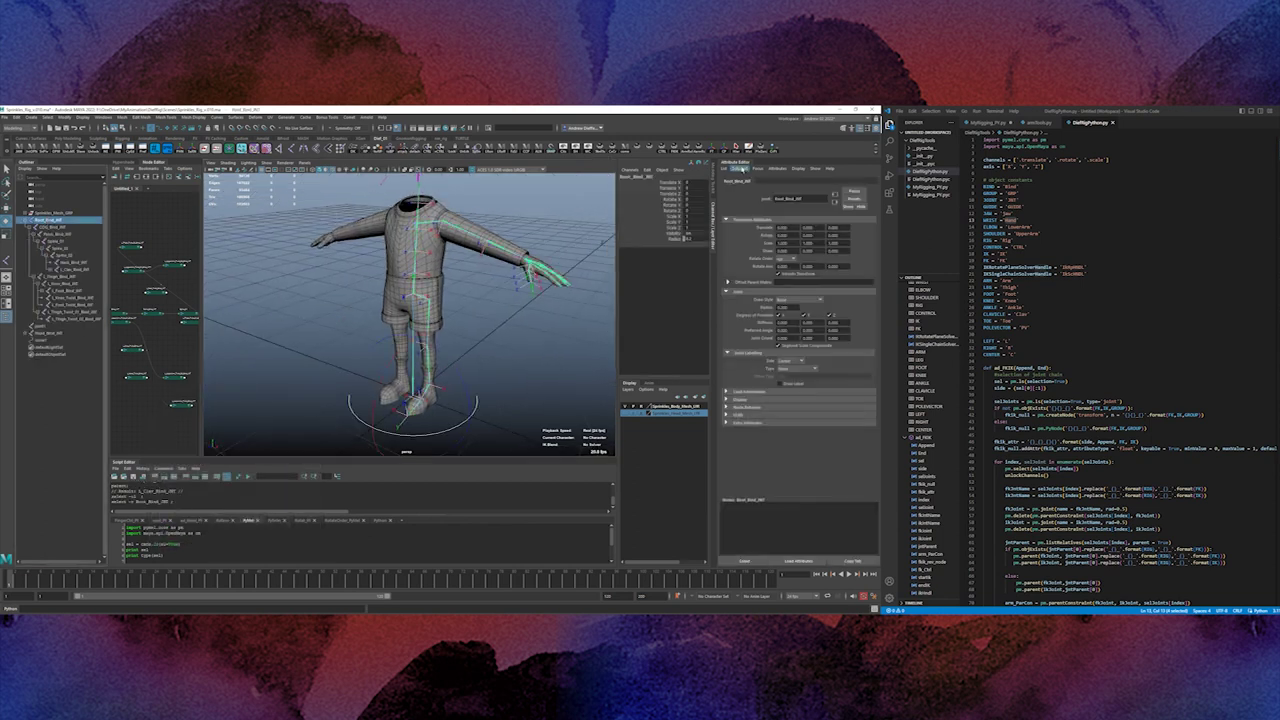
pyautogui.click(736, 148)
# Open the rotate order script in an enlarged Script Editor and delete its print line.
pyautogui.moveTo(330, 459); pyautogui.dragTo(330, 407)
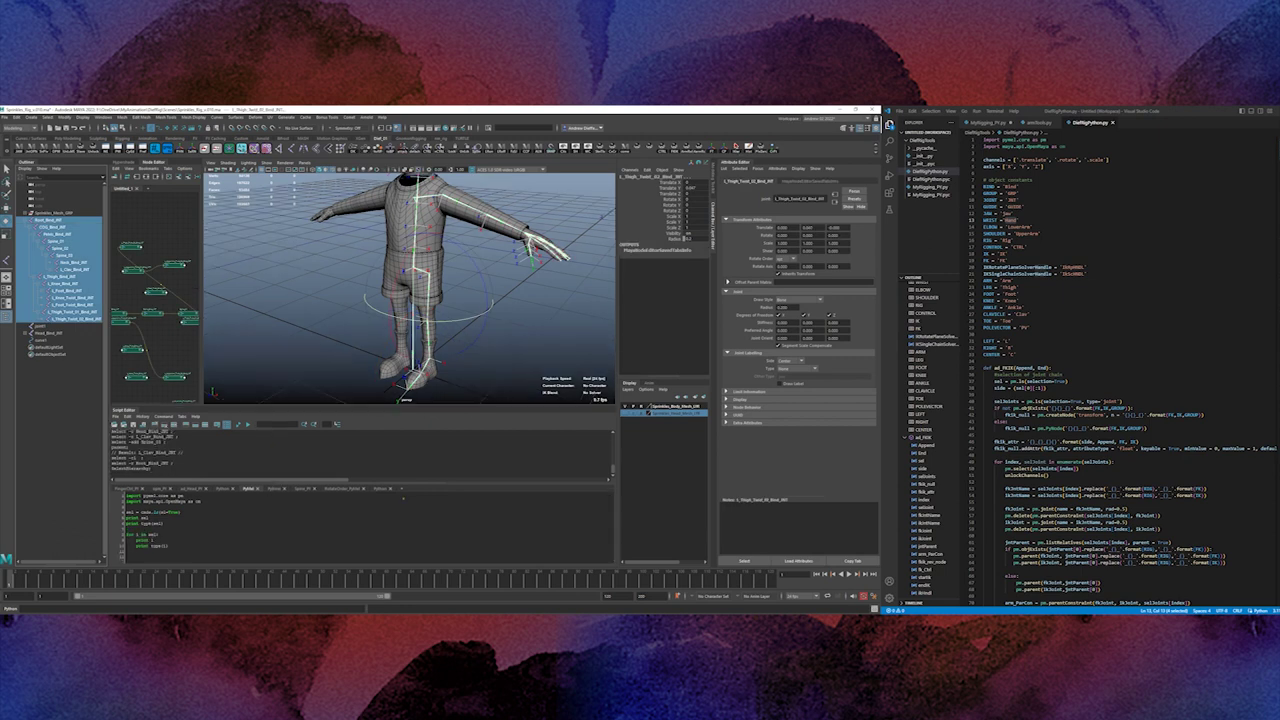
pyautogui.click(344, 488)
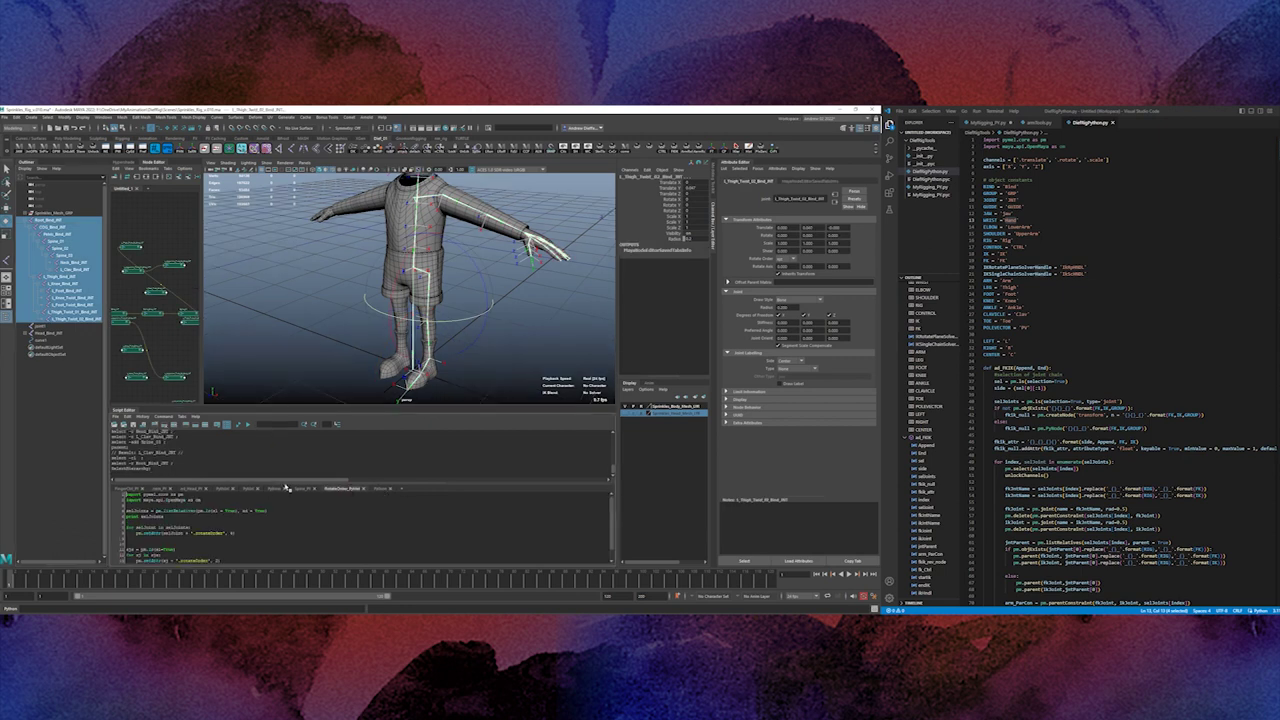
pyautogui.moveTo(286, 484); pyautogui.dragTo(290, 445)
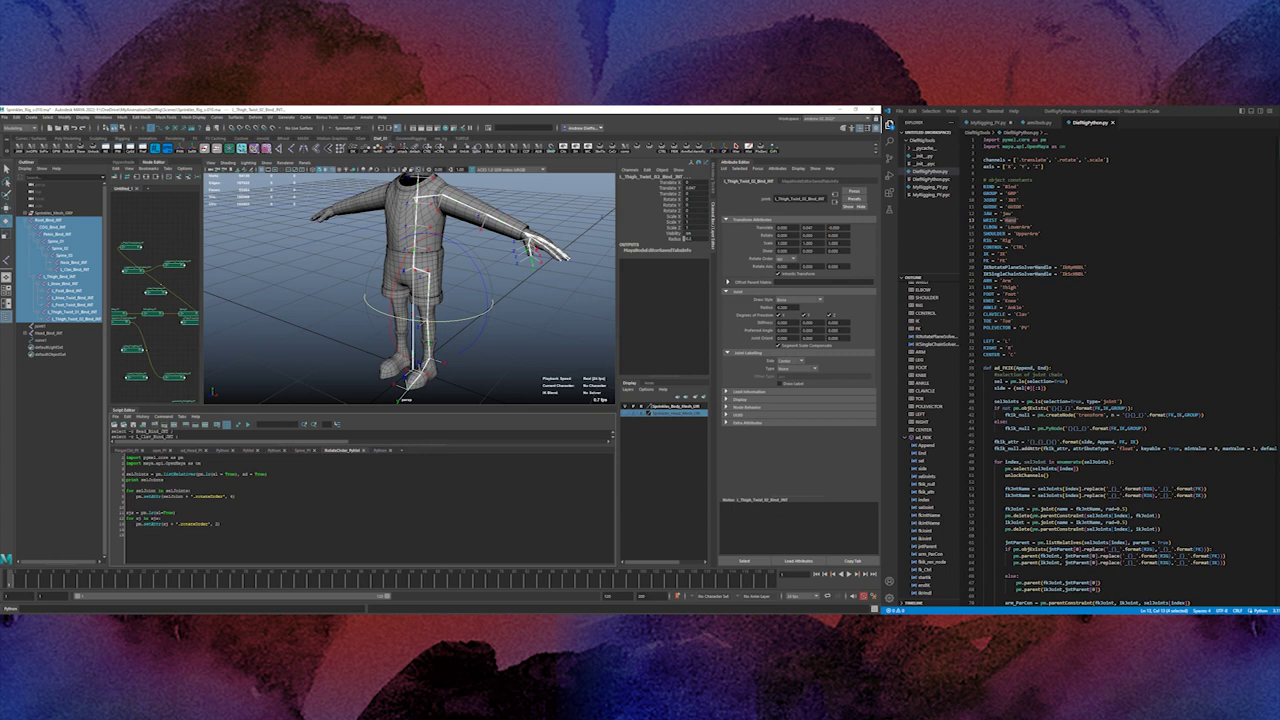
pyautogui.moveTo(166, 480); pyautogui.dragTo(112, 478)
pyautogui.press('BackSpace')
# Select the root bind joint and run the script lines that set the rotate order on all its child joints.
pyautogui.click(48, 219)
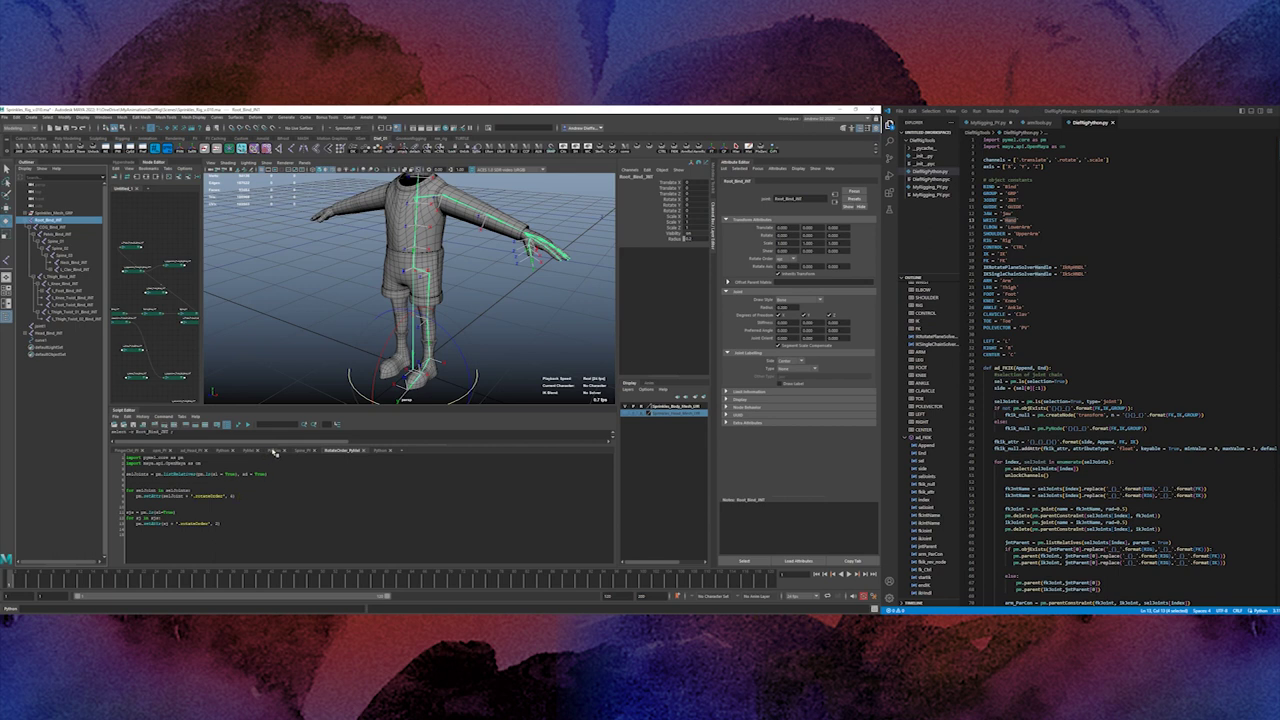
pyautogui.moveTo(285, 445); pyautogui.dragTo(285, 461)
pyautogui.click(794, 258)
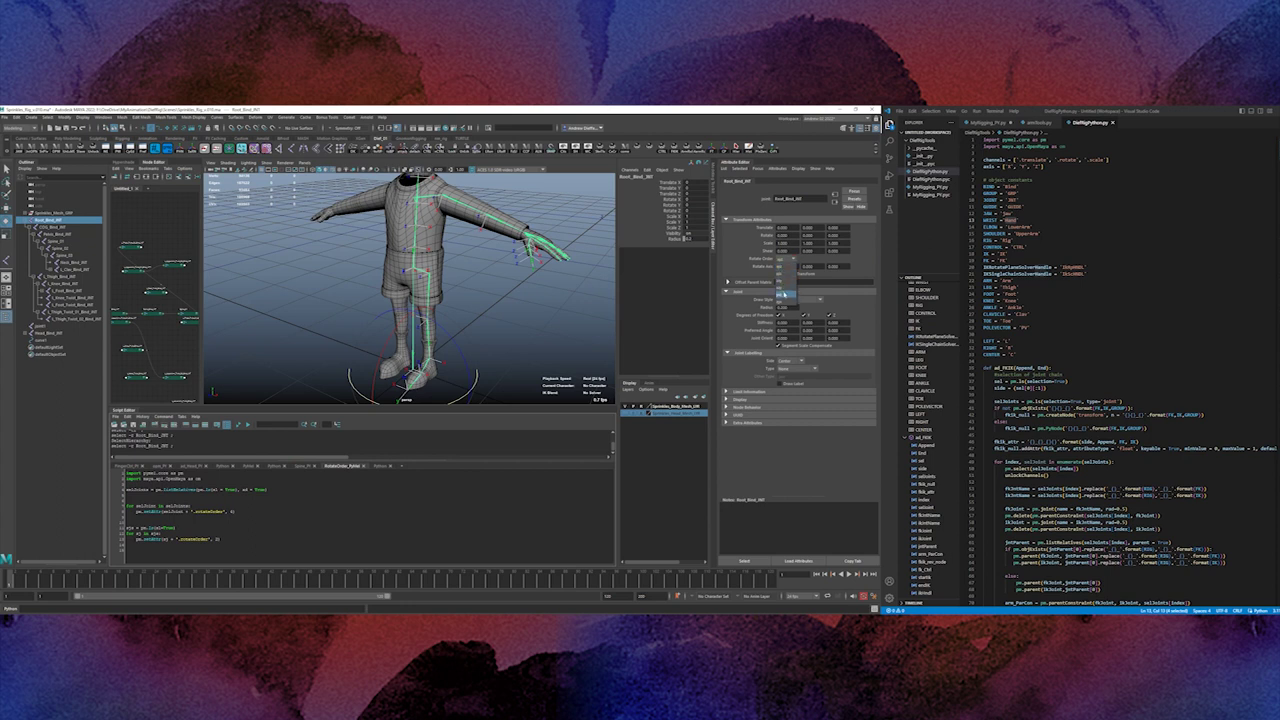
pyautogui.click(781, 304)
pyautogui.moveTo(136, 540); pyautogui.dragTo(96, 450)
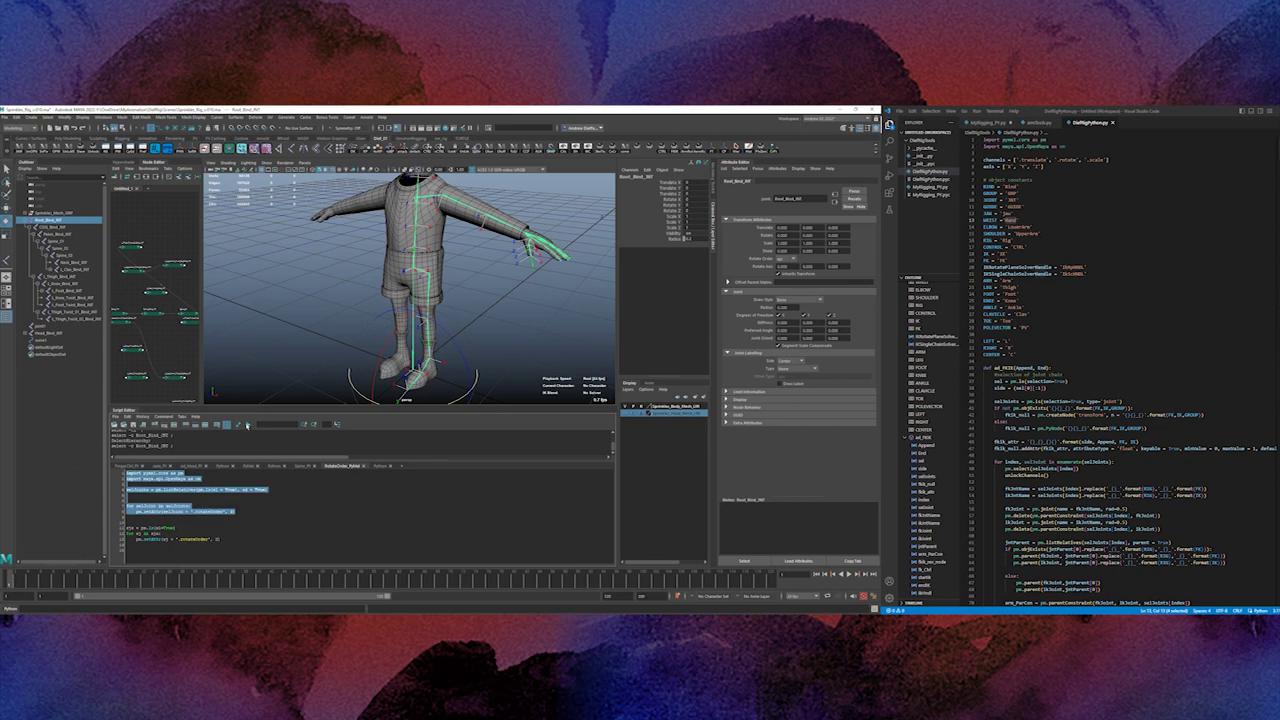
pyautogui.click(248, 425)
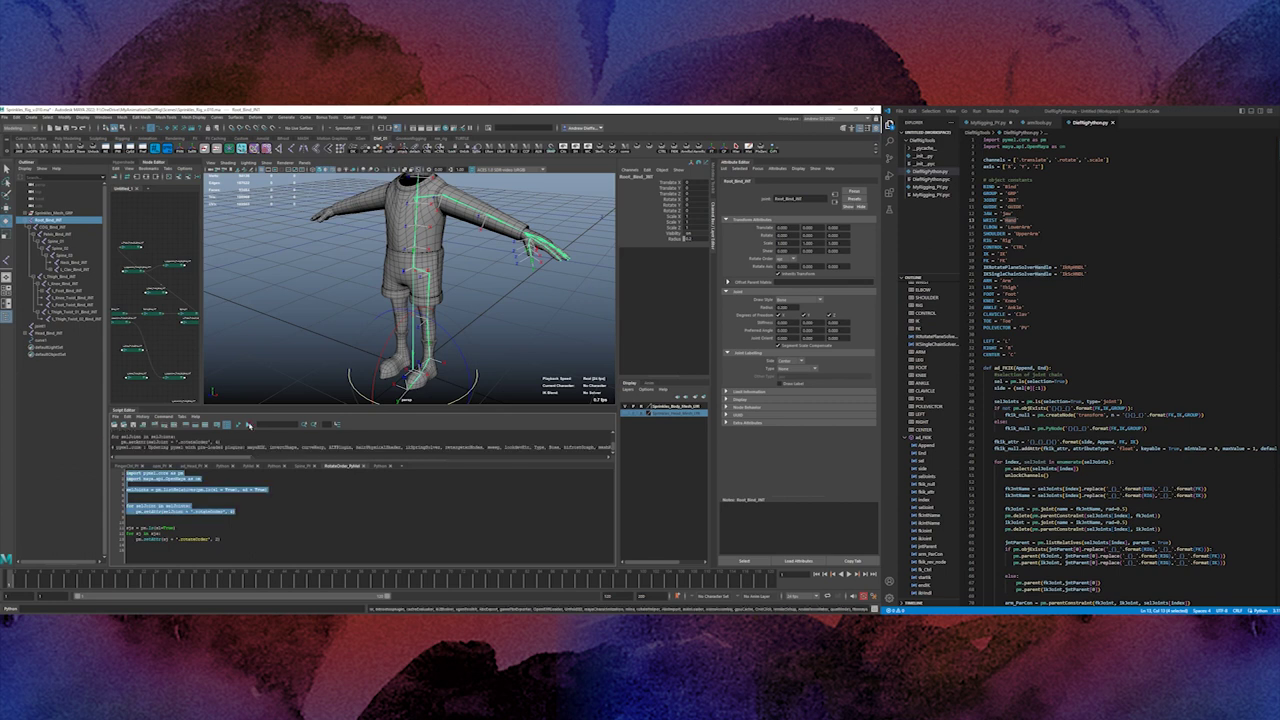
# Check the left upper arm joint's rotate order, and test-rotate Spine_01, undoing the rotation.
pyautogui.click(330, 300)
pyautogui.click(462, 208)
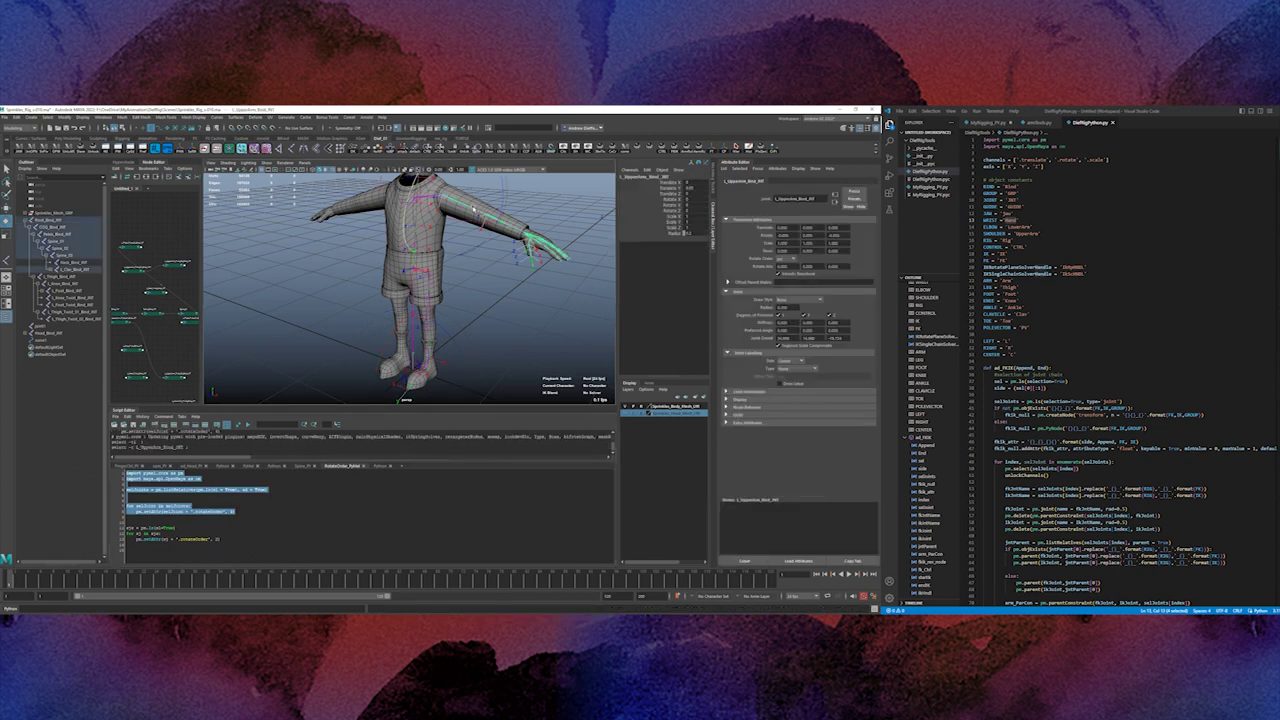
pyautogui.click(452, 301)
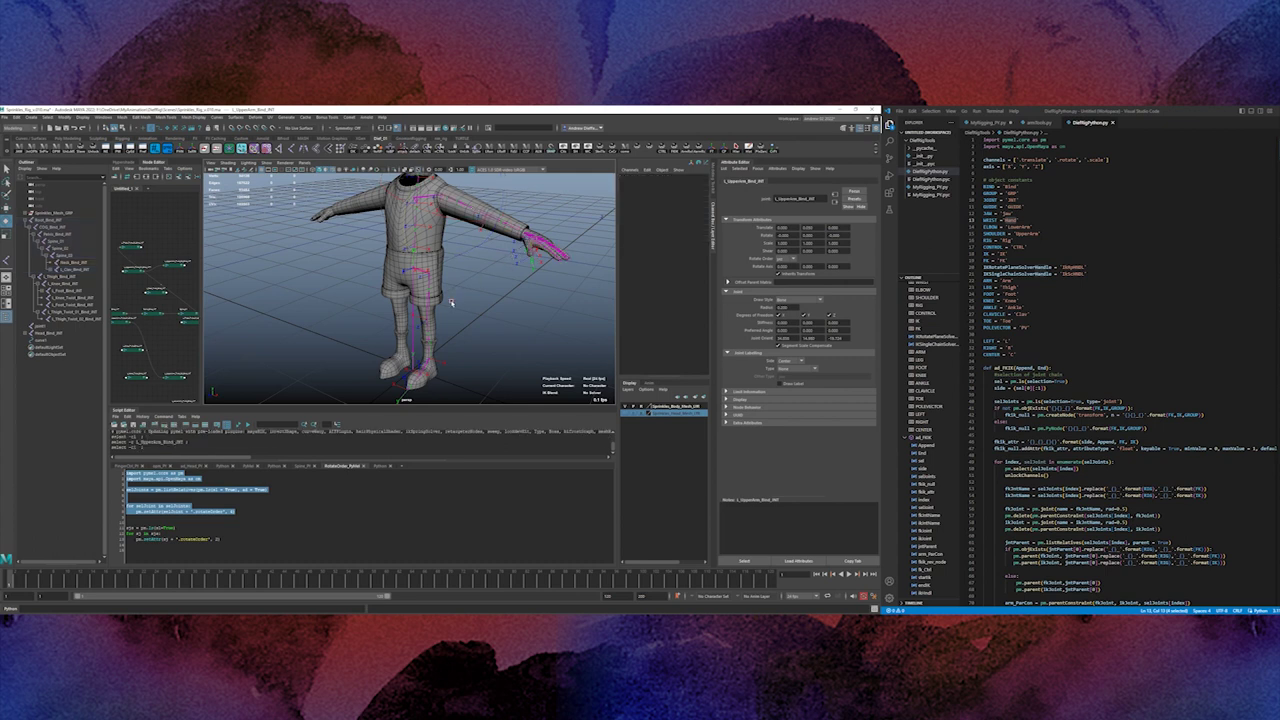
pyautogui.click(412, 238)
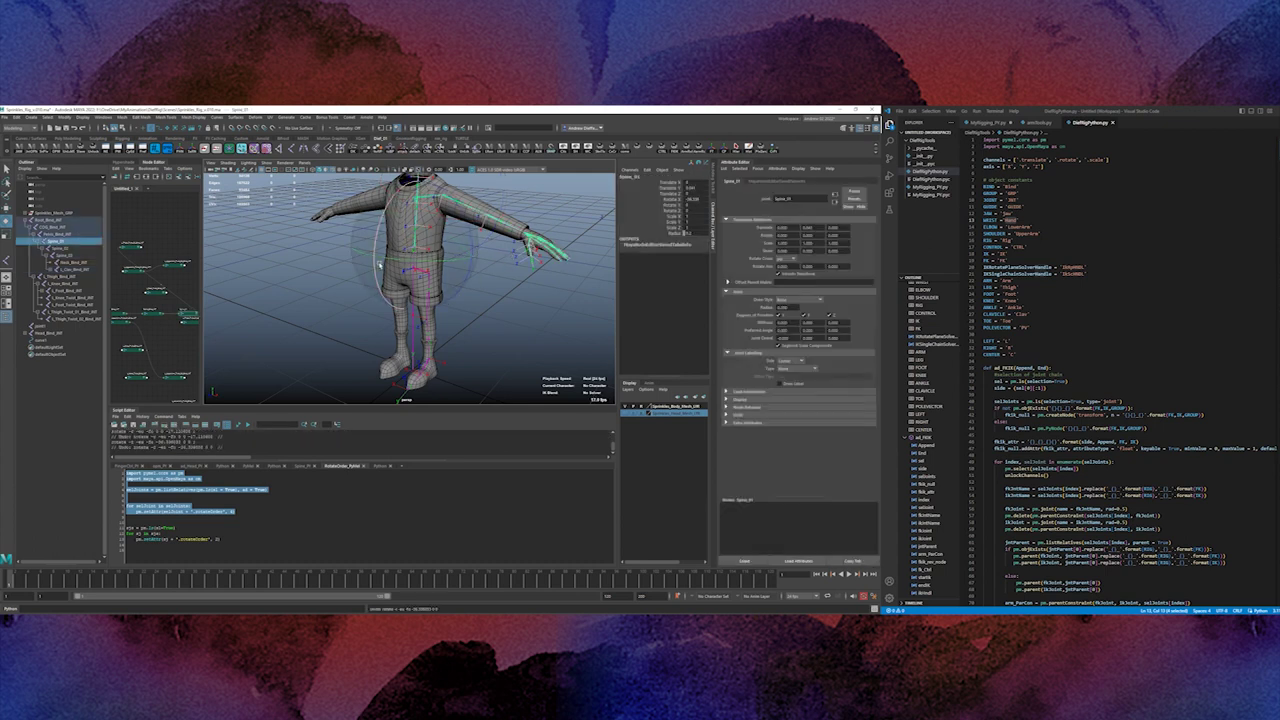
pyautogui.moveTo(376, 250); pyautogui.dragTo(385, 215)
pyautogui.hotkey('ctrl', 'z')
# Examine the Rotate tool settings for Spine_01, and clear the selection.
pyautogui.doubleClick(6, 221)
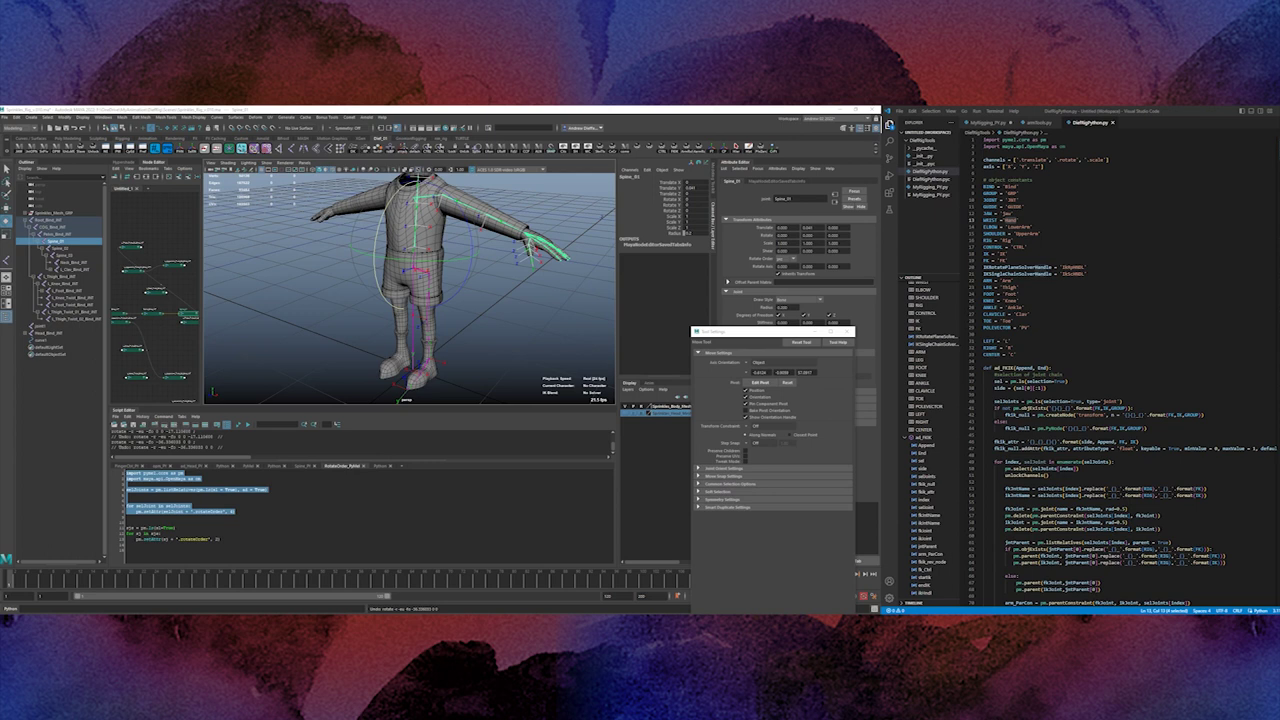
pyautogui.press('e')
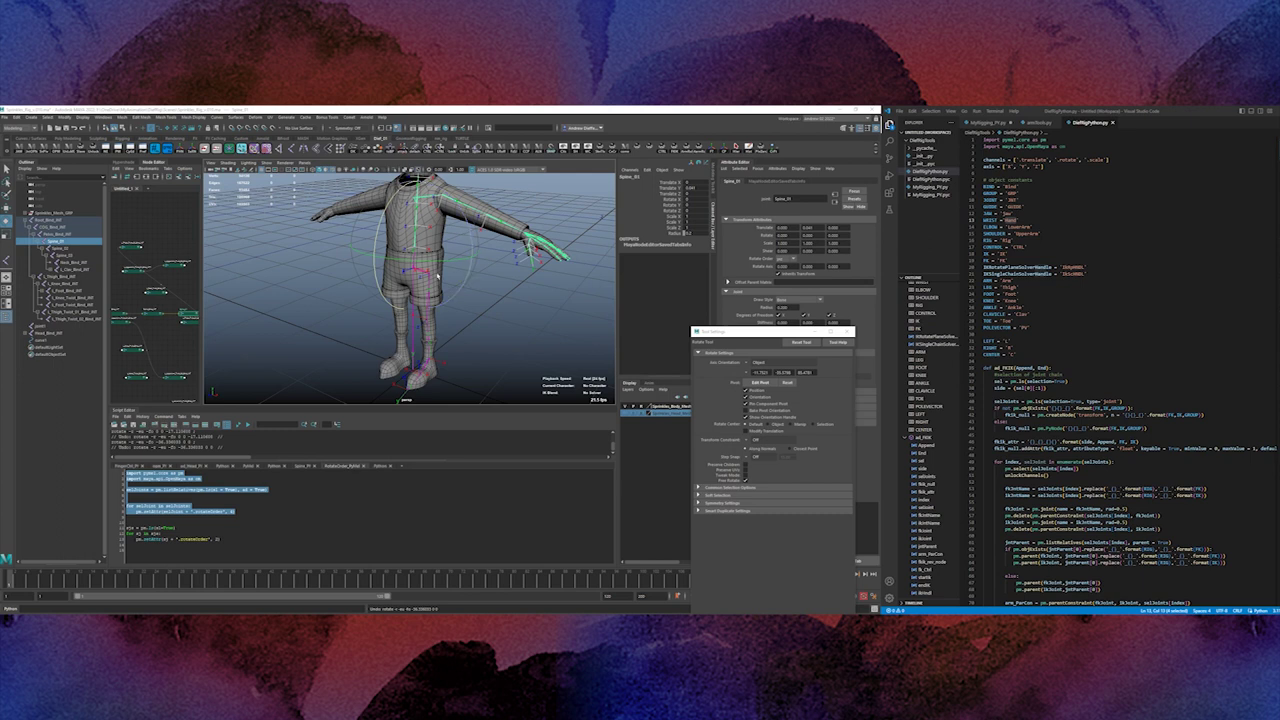
pyautogui.click(335, 261)
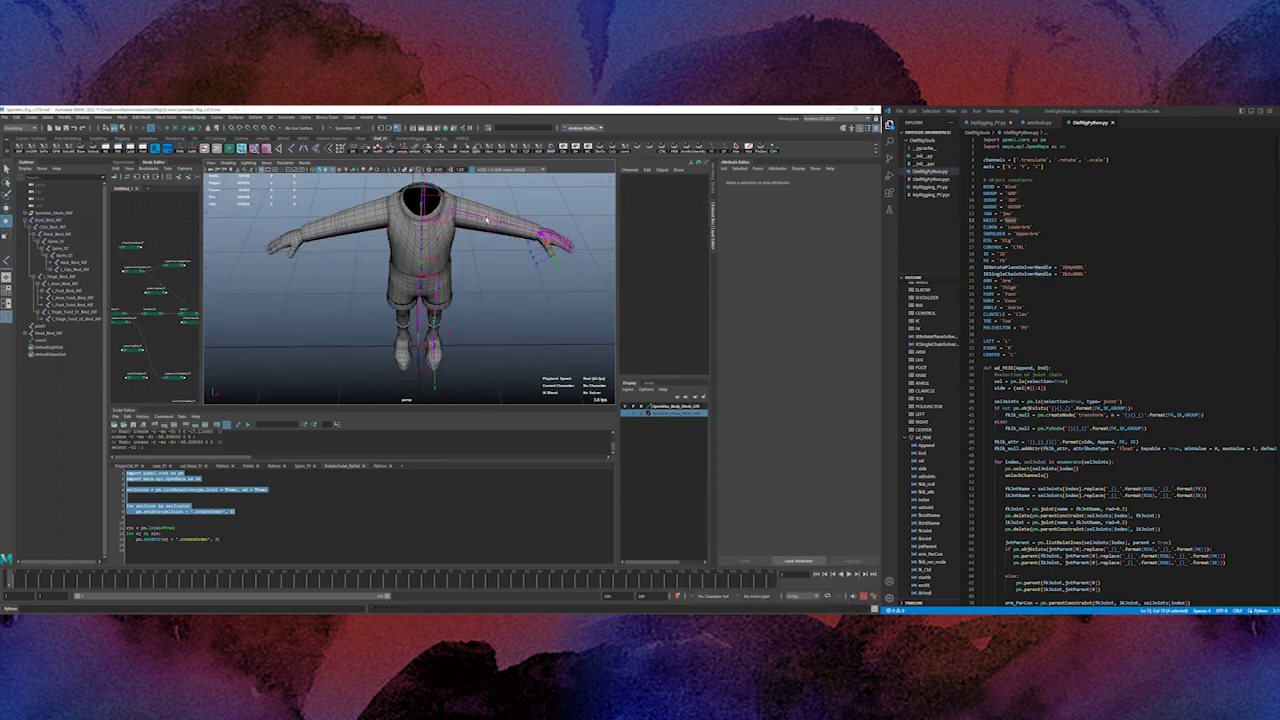
# Mirror the left clavicle and left thigh joint chains across YZ with Behavior, replacing L_ with R_ in the names.
pyautogui.click(487, 221)
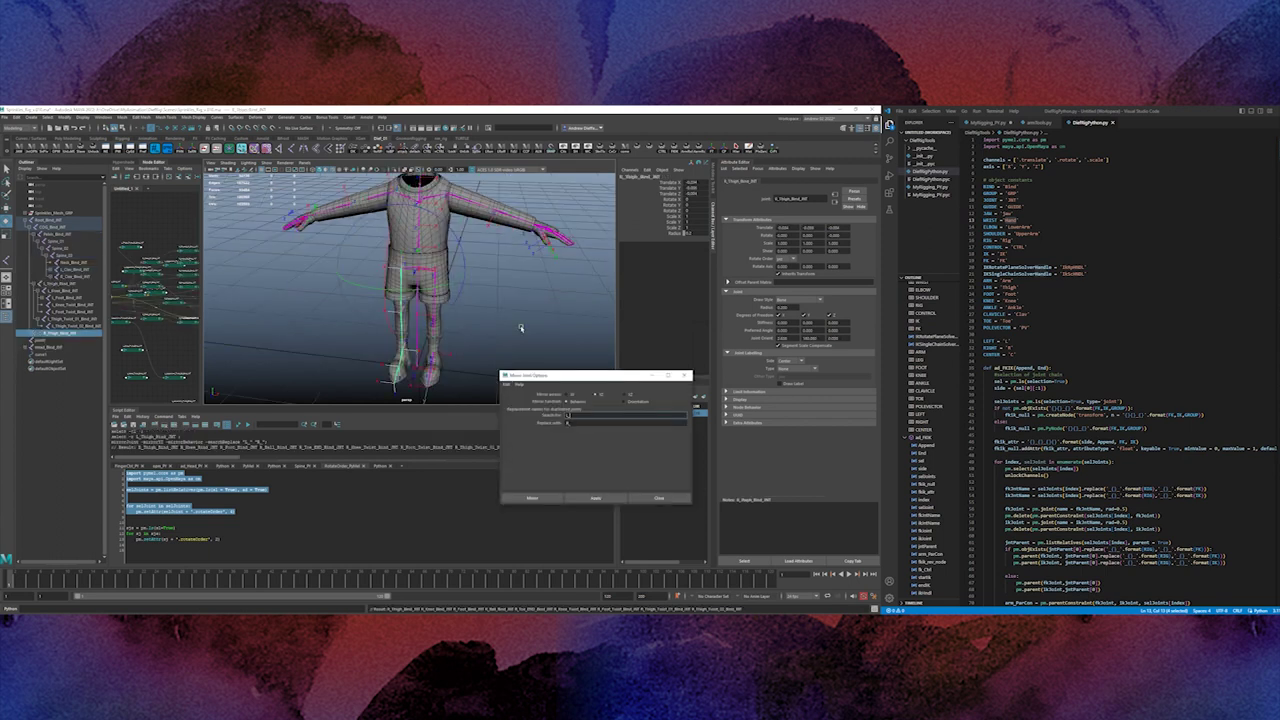
pyautogui.keyDown('alt'); pyautogui.moveTo(521, 328); pyautogui.dragTo(489, 314); pyautogui.keyUp('alt')
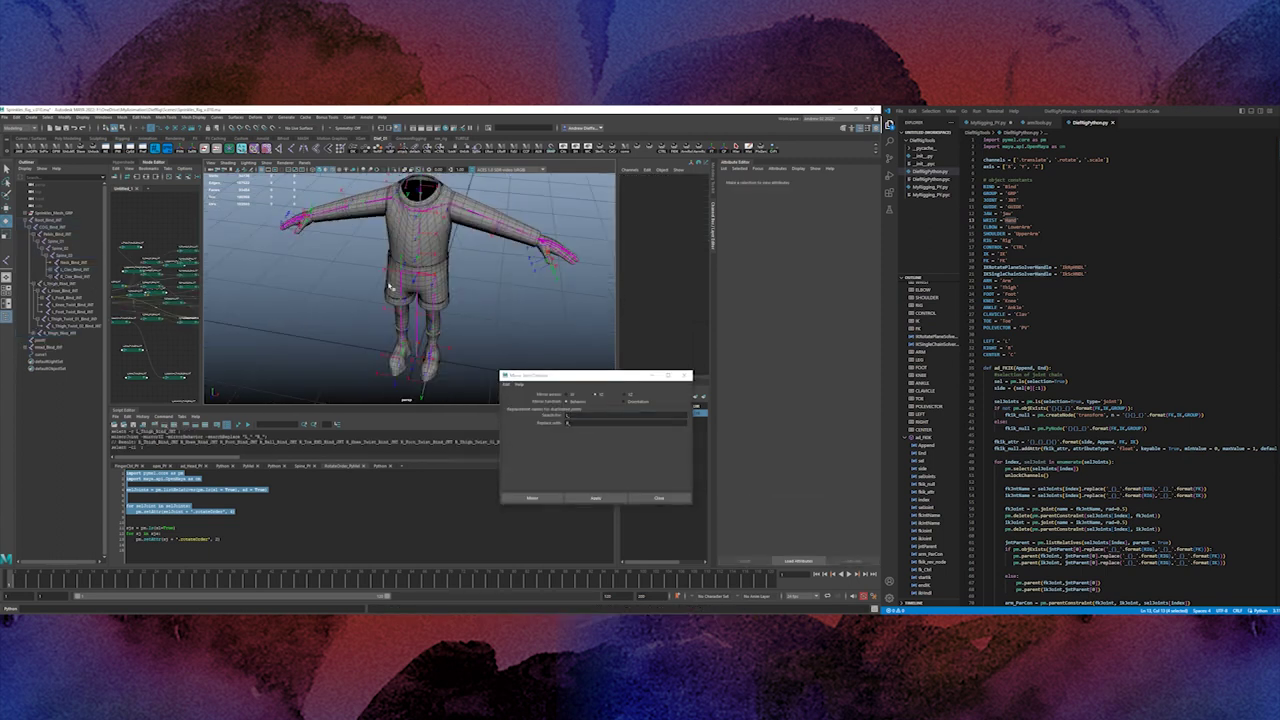
pyautogui.keyDown('alt'); pyautogui.moveTo(390, 287); pyautogui.dragTo(487, 274); pyautogui.keyUp('alt')
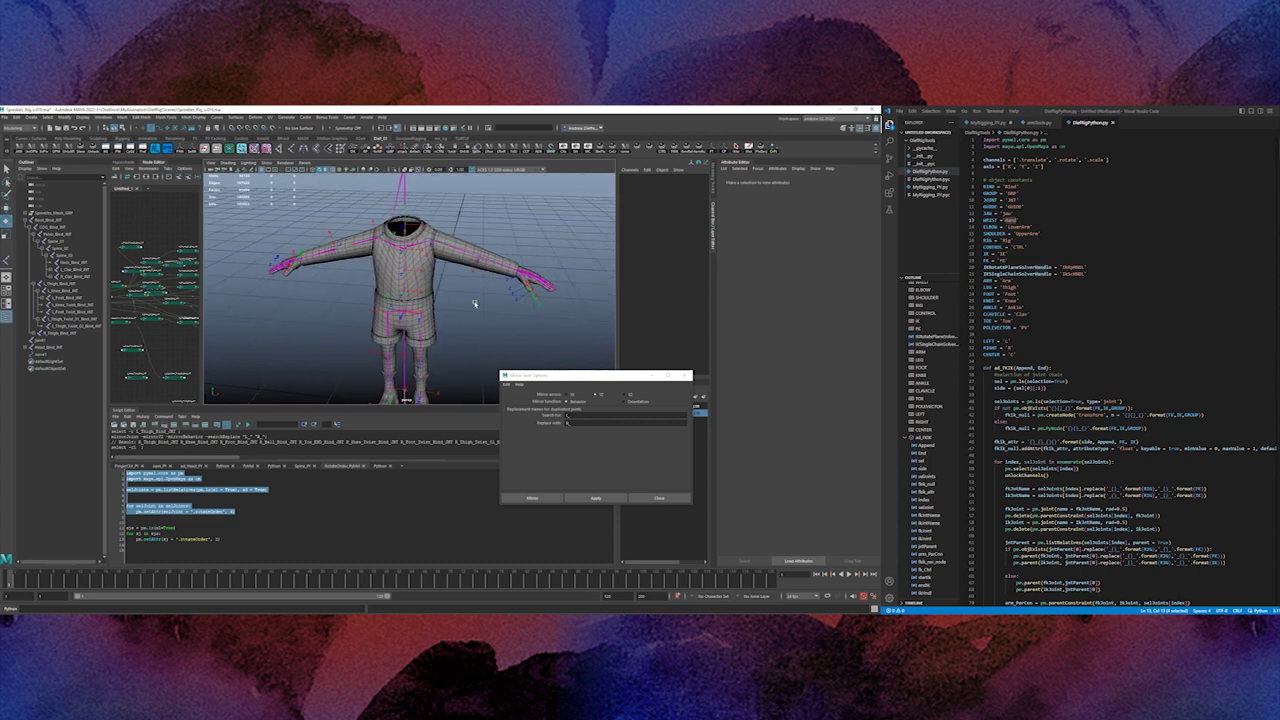
# Collapse the root bind joint in the Outliner and select it with its complete mirrored hierarchy.
pyautogui.click(48, 220)
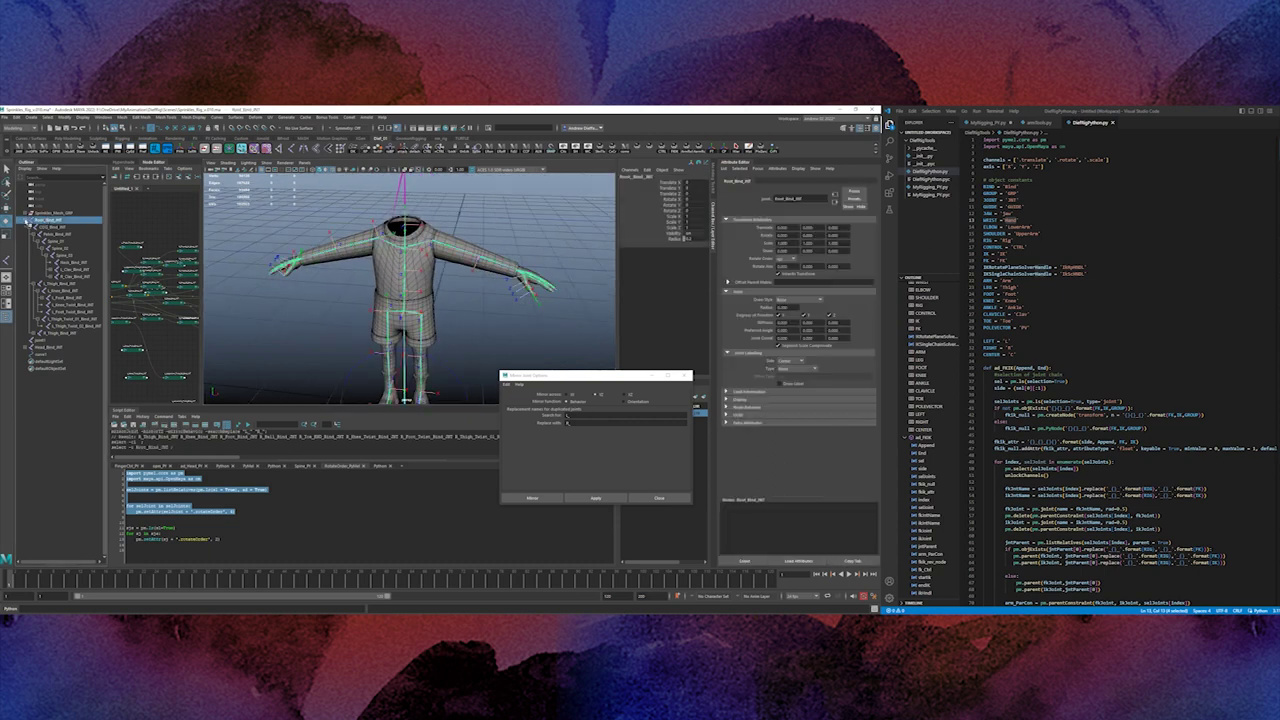
pyautogui.click(26, 221)
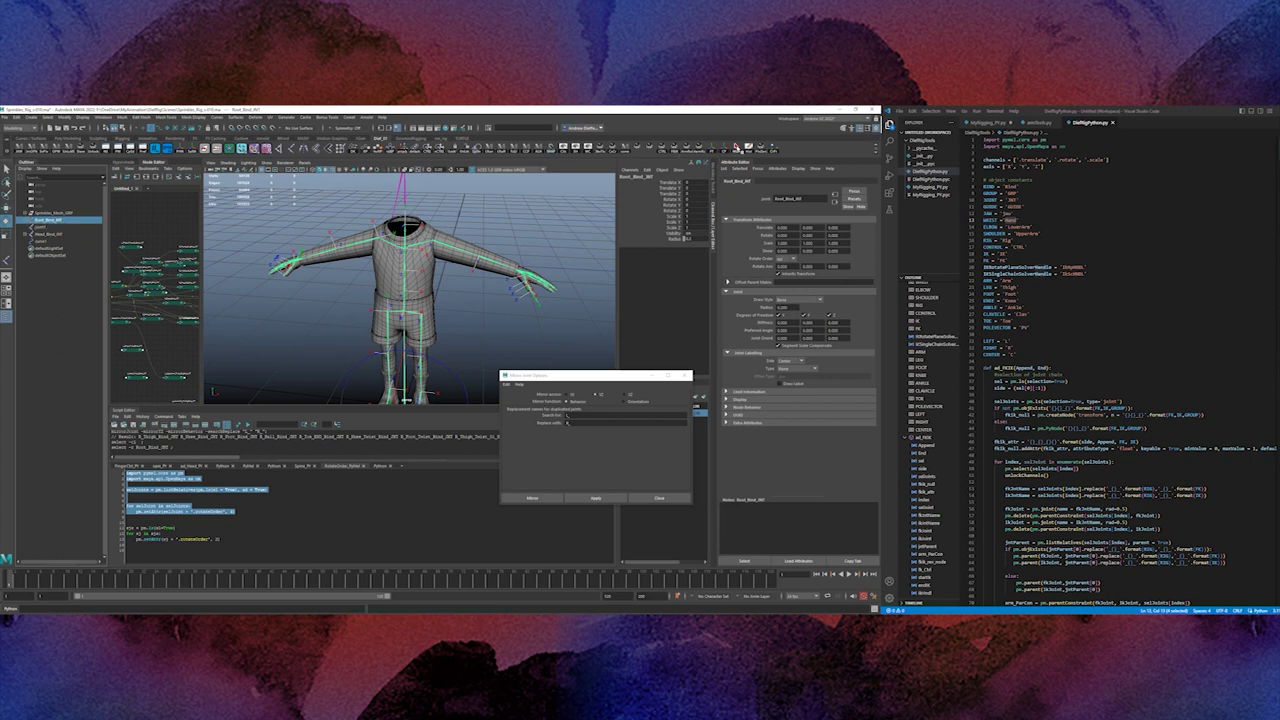
pyautogui.click(737, 148)
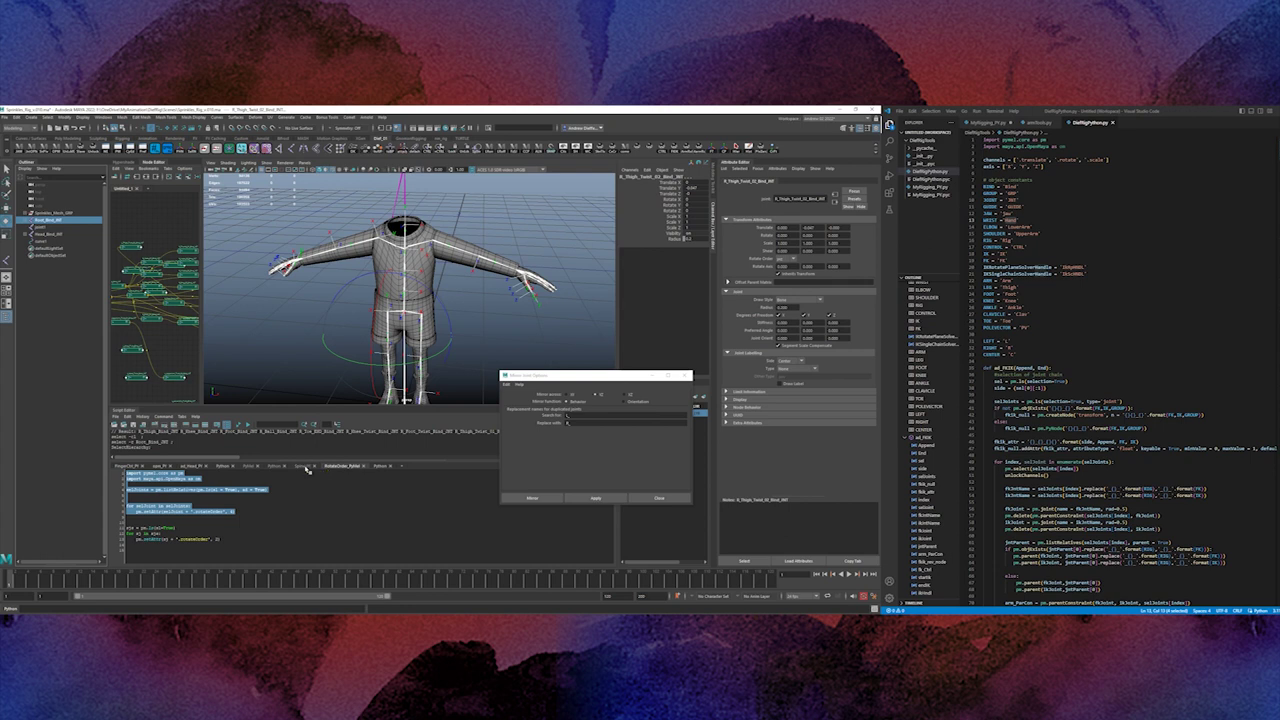
# Show the Python script that reloads the rigging tools module and select all of its code.
pyautogui.click(222, 466)
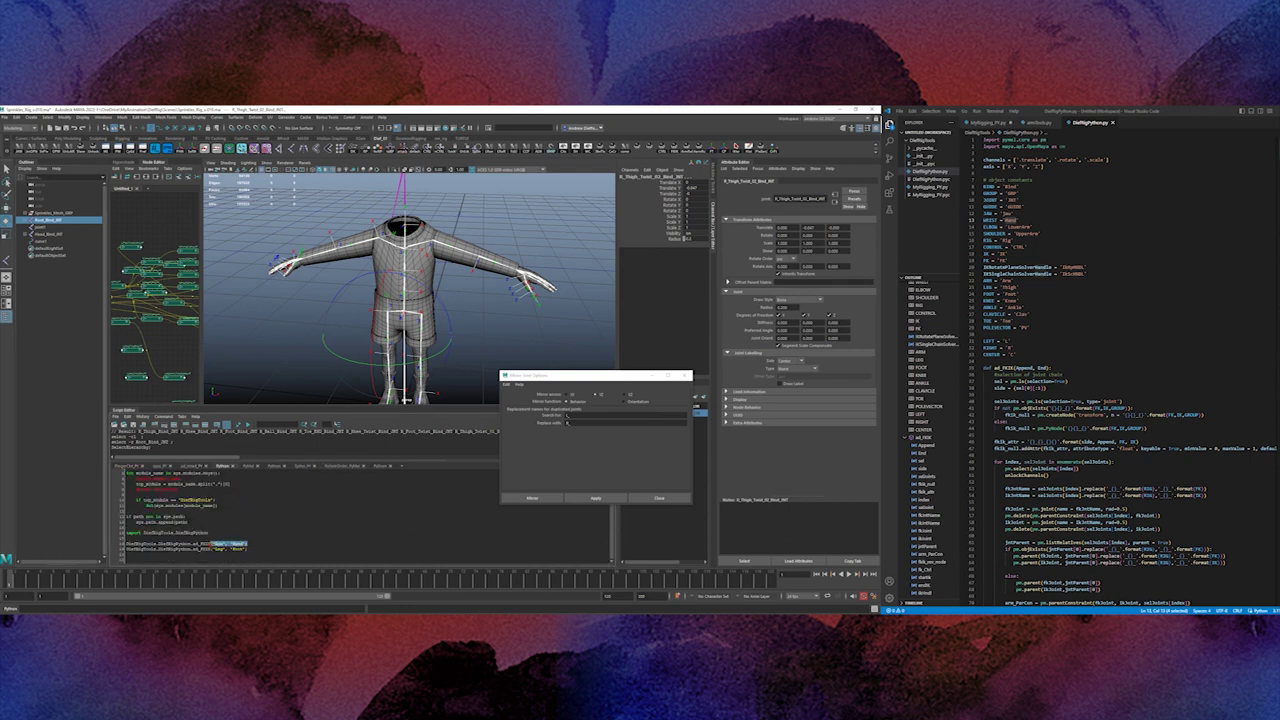
pyautogui.hotkey('ctrl', 'a')
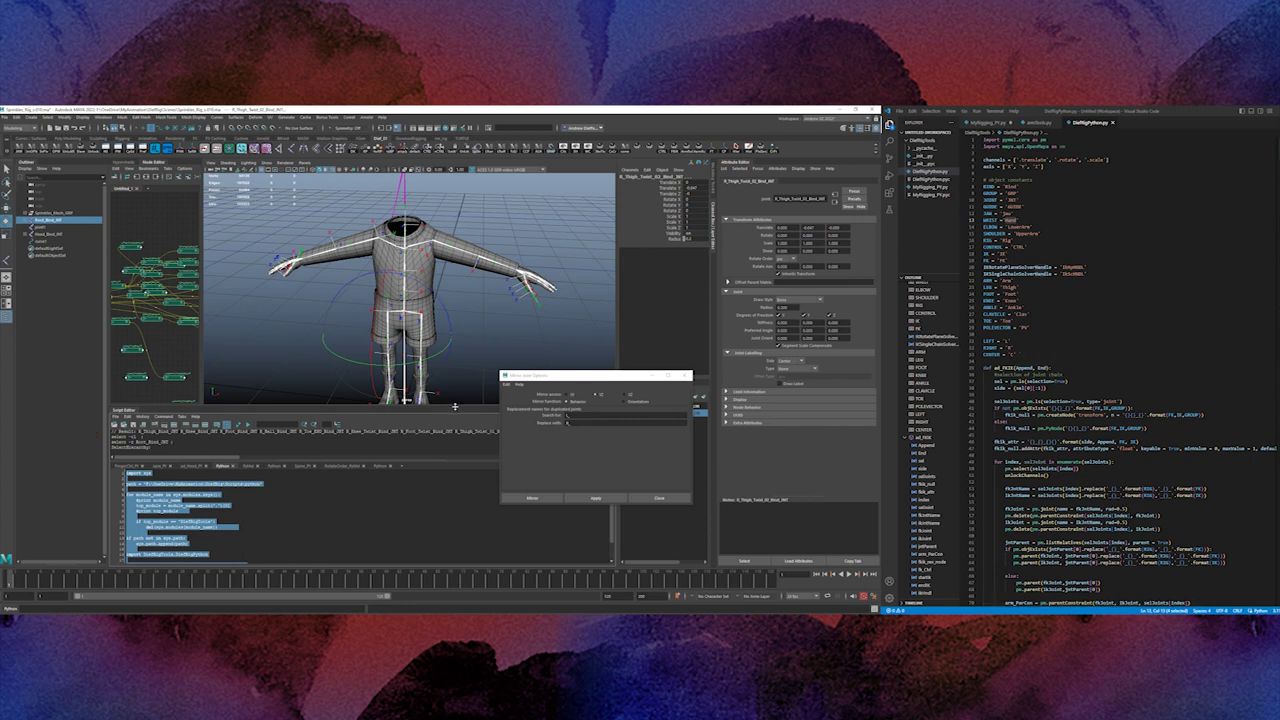
pyautogui.moveTo(460, 386); pyautogui.dragTo(460, 383)
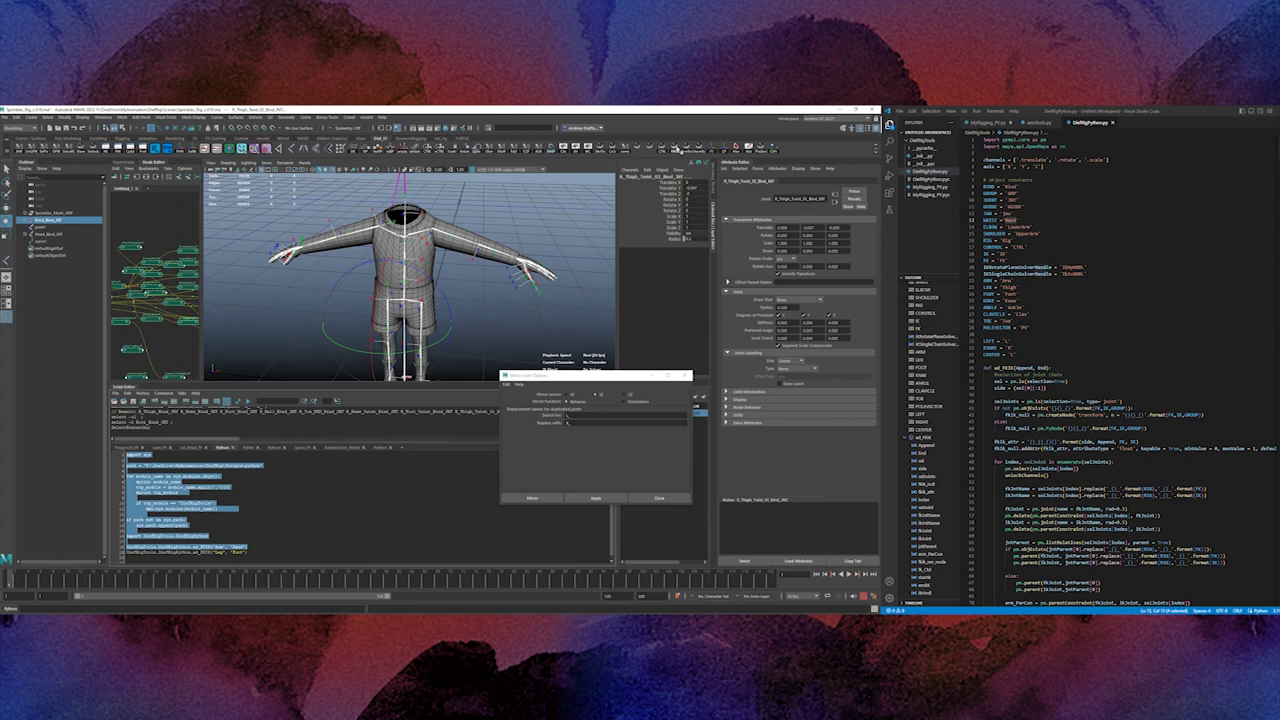
# Try to generate the rig skeleton from the full root bind hierarchy, and undo the attempt.
pyautogui.click(661, 148)
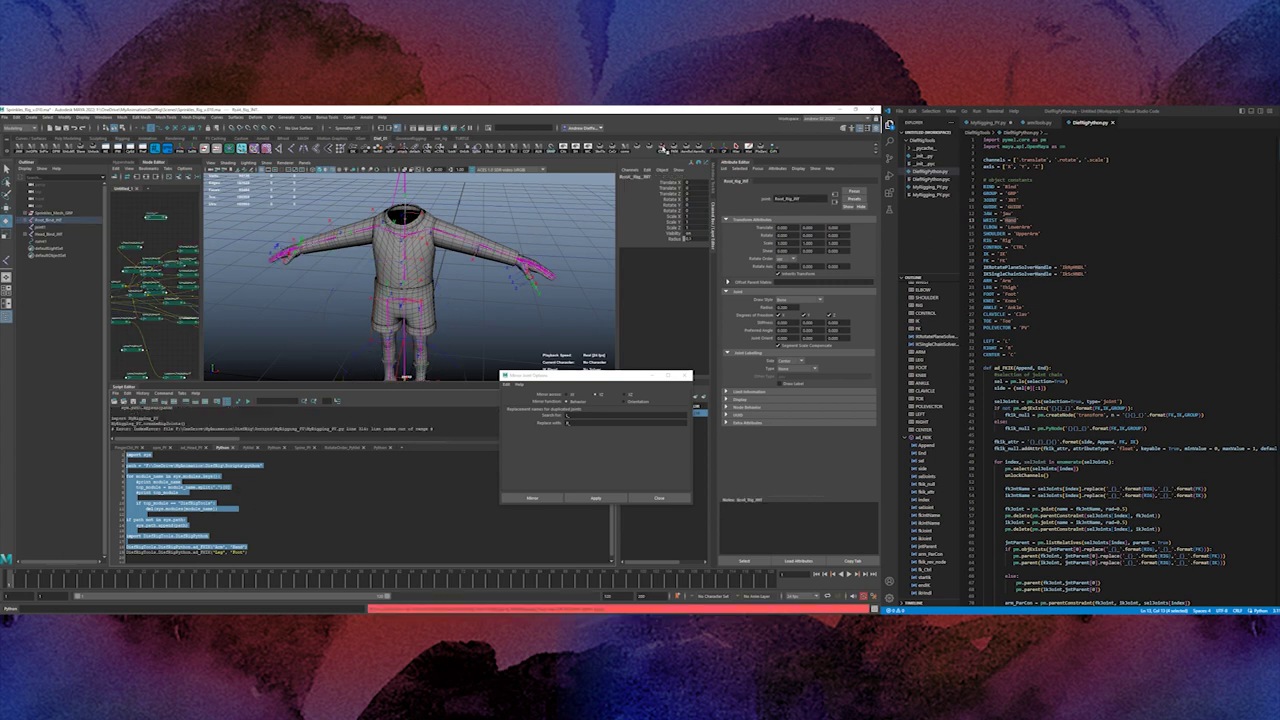
pyautogui.hotkey('ctrl', 'z')
# Select the COG bind joint with its whole hierarchy and generate the rig skeleton from it.
pyautogui.click(299, 315)
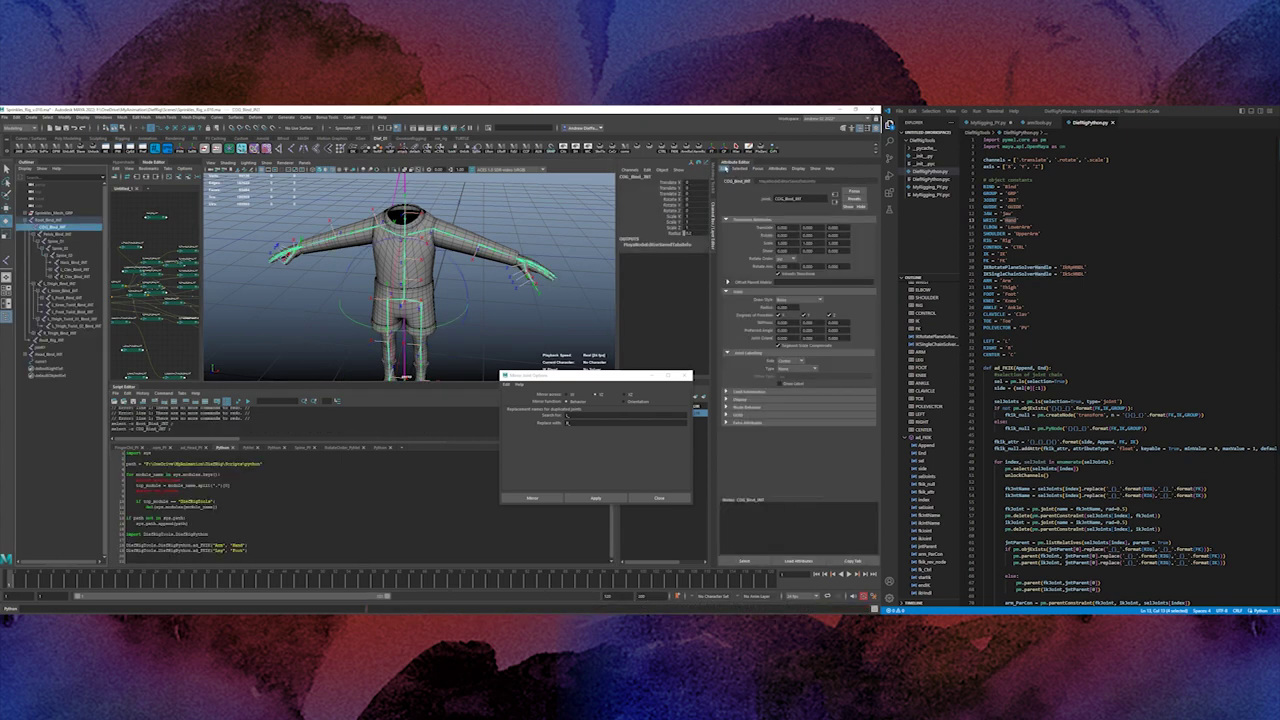
pyautogui.click(738, 149)
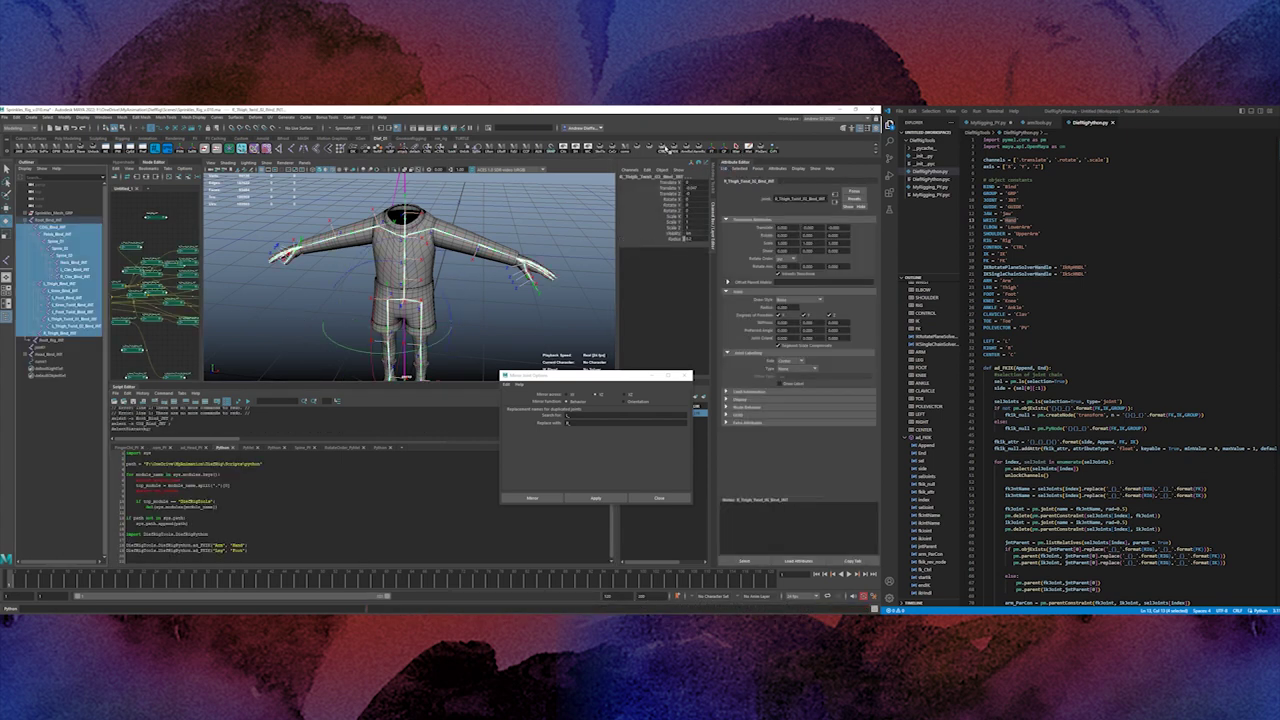
pyautogui.click(661, 148)
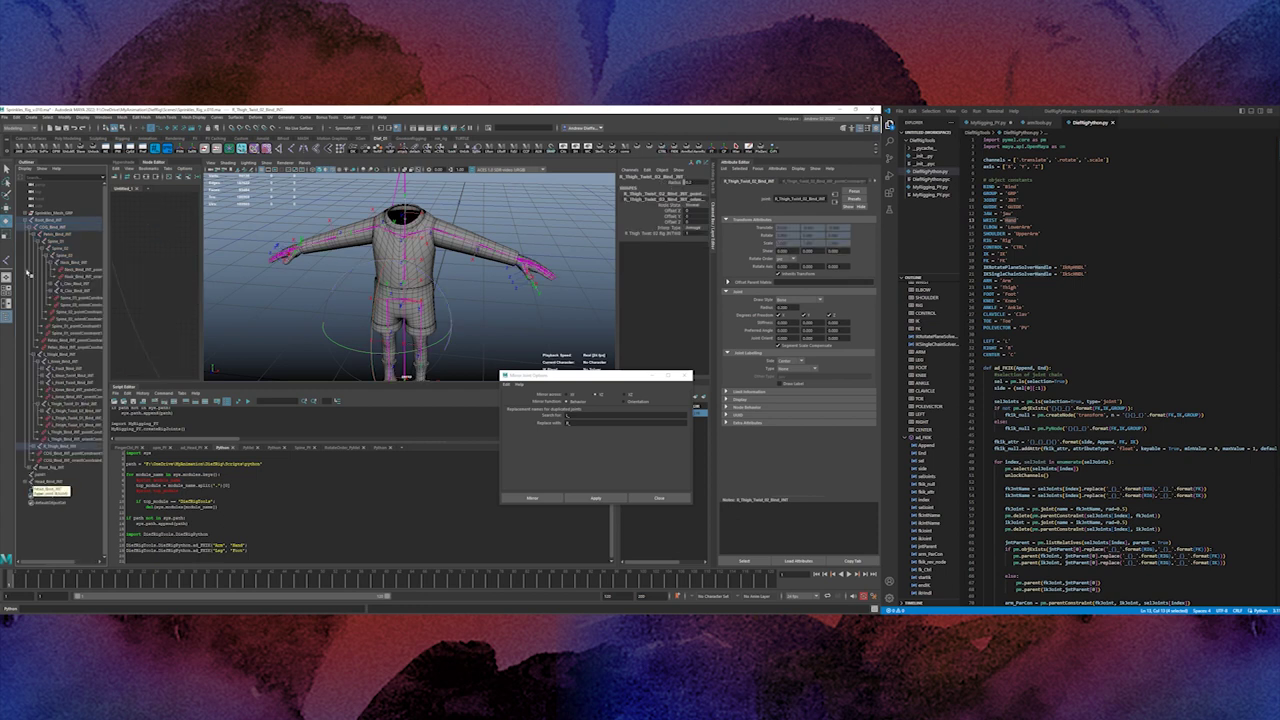
# Unparent the COG rig joint from the bind hierarchy and delete the leftover root rig joint.
pyautogui.click(30, 227)
pyautogui.click(48, 235)
pyautogui.click(30, 234)
pyautogui.click(52, 241)
pyautogui.hotkey('shift', 'p')
pyautogui.click(43, 234)
pyautogui.press('Delete')
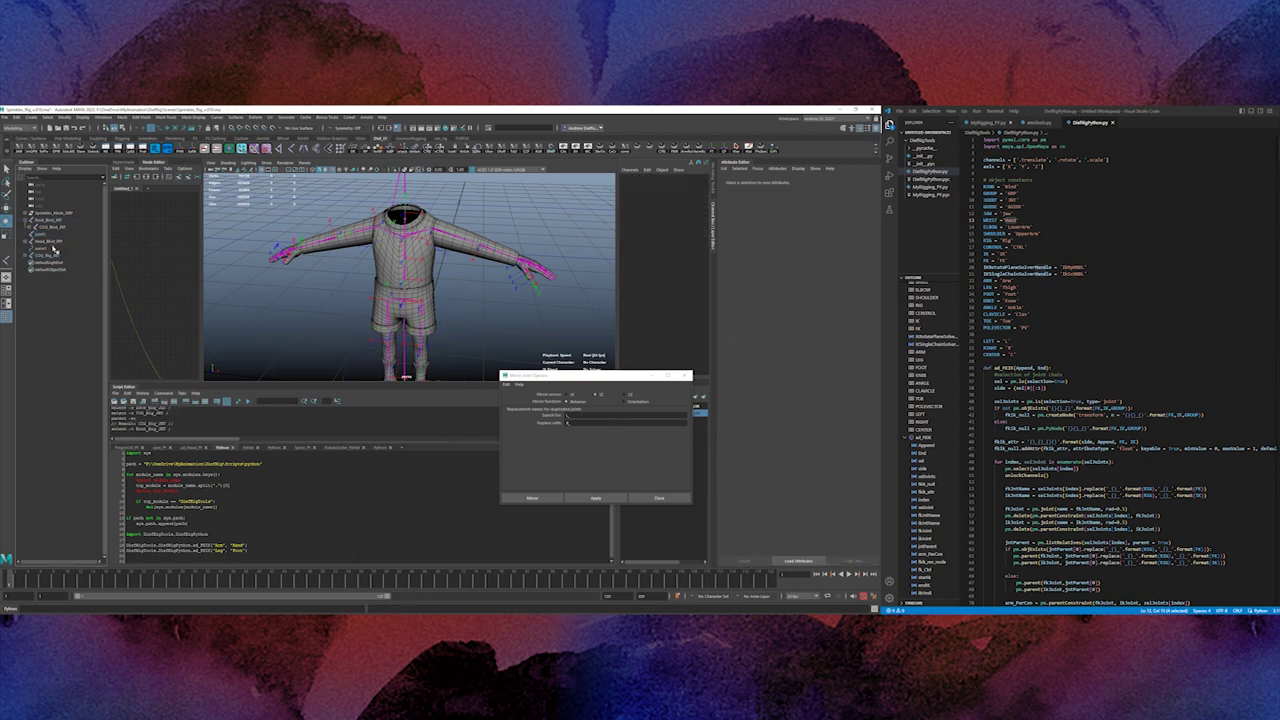
# Expand the COG rig hierarchy and step through its joints from the pelvis and spine to the left upper arm.
pyautogui.click(46, 256)
pyautogui.keyDown('shift'); pyautogui.click(25, 255); pyautogui.keyUp('shift')
pyautogui.click(47, 262)
pyautogui.click(52, 269)
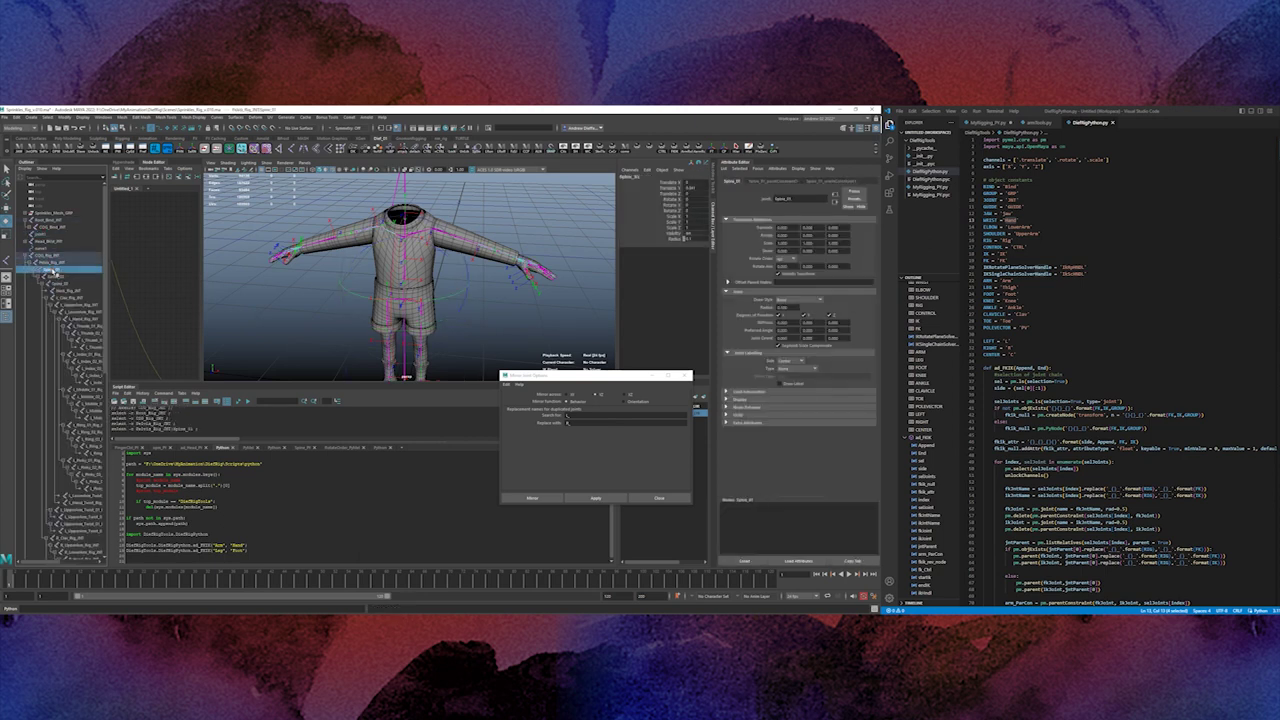
pyautogui.click(58, 277)
pyautogui.click(66, 292)
pyautogui.click(73, 298)
pyautogui.click(80, 305)
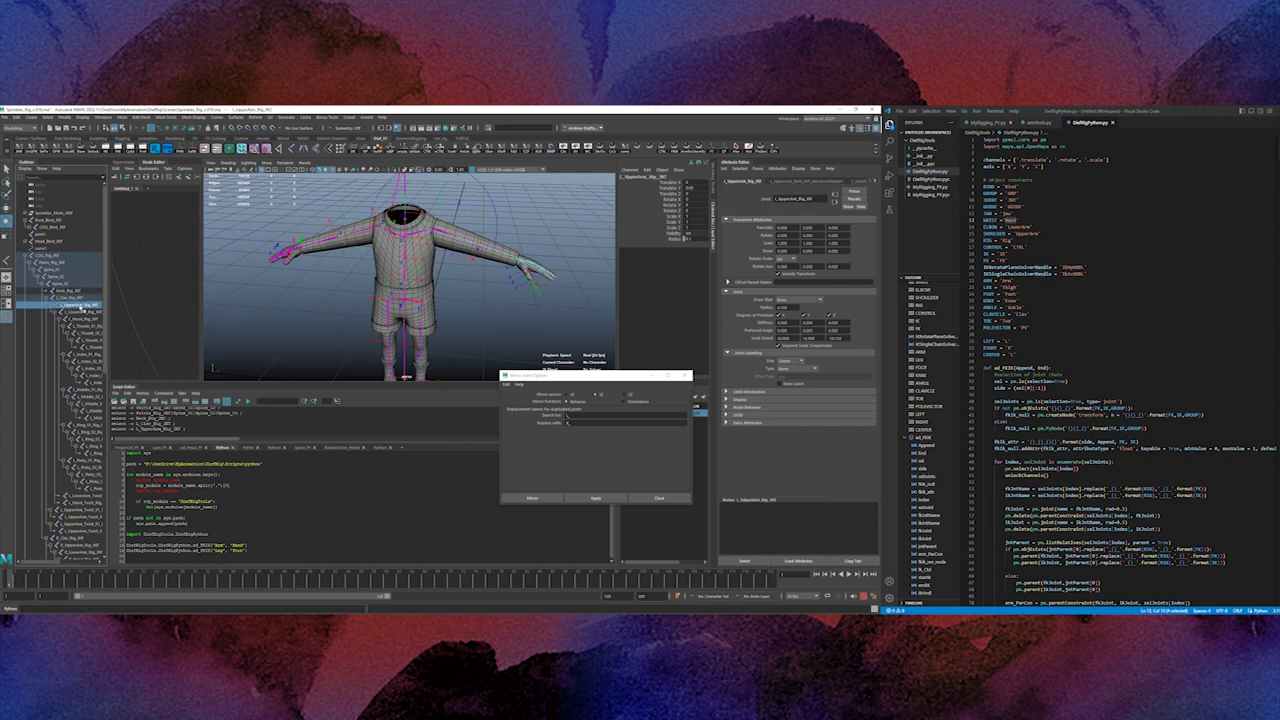
# Test-rotate the left upper arm, clavicle and lower arm rig joints, undoing each rotation.
pyautogui.moveTo(466, 186); pyautogui.dragTo(506, 222)
pyautogui.hotkey('ctrl', 'z')
pyautogui.keyDown('alt'); pyautogui.moveTo(420, 262); pyautogui.dragTo(449, 243, button='right'); pyautogui.keyUp('alt')
pyautogui.keyDown('alt'); pyautogui.moveTo(449, 243); pyautogui.dragTo(404, 340, button='middle'); pyautogui.keyUp('alt')
pyautogui.click(385, 245)
pyautogui.moveTo(417, 250); pyautogui.dragTo(413, 232)
pyautogui.hotkey('ctrl', 'z')
pyautogui.click(543, 282)
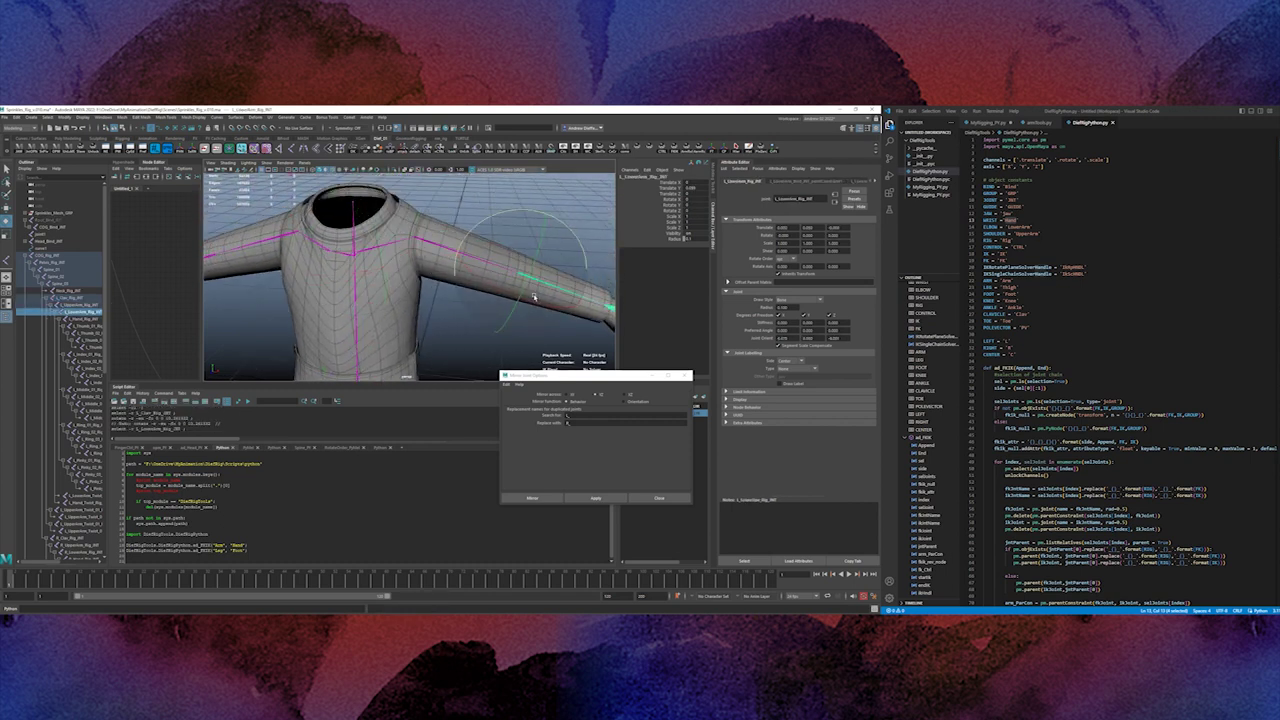
pyautogui.moveTo(520, 298); pyautogui.dragTo(486, 322)
pyautogui.hotkey('ctrl', 'z')
pyautogui.click(461, 352)
# Undo the deletion of the root rig joint and the unparenting of the COG rig joint.
pyautogui.click(46, 220)
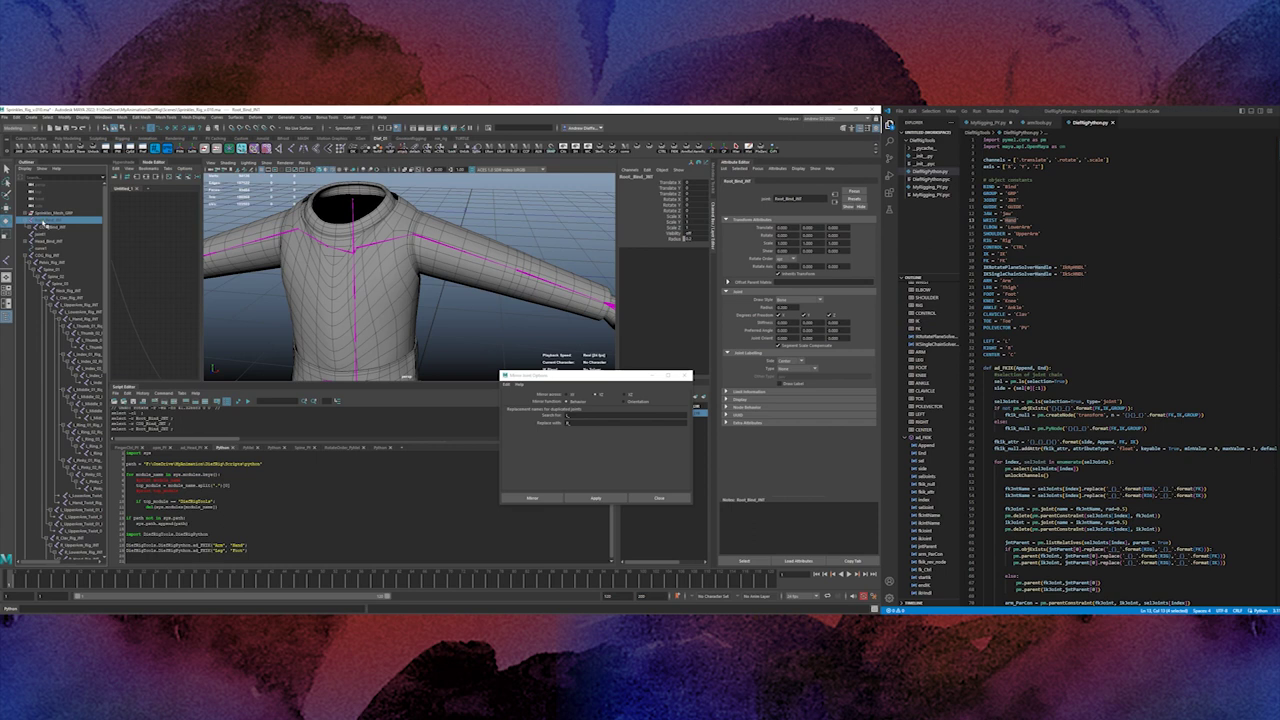
pyautogui.click(74, 129)
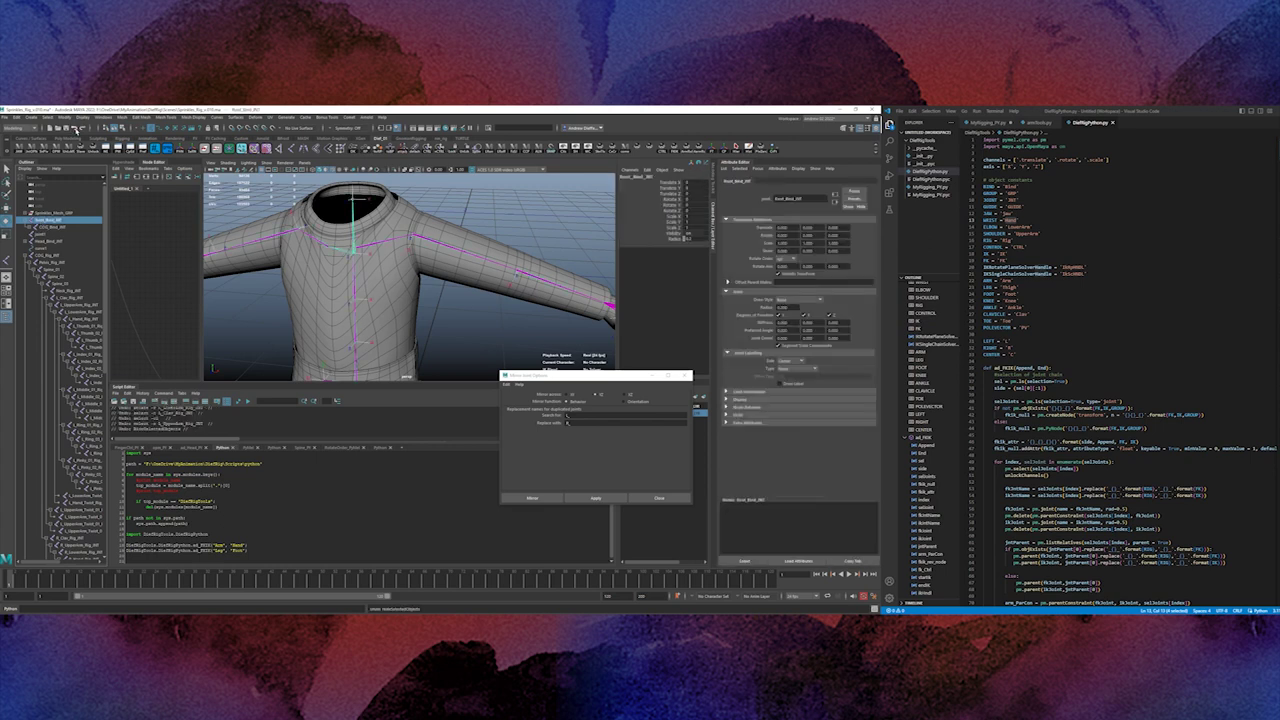
pyautogui.click(74, 129)
pyautogui.click(74, 129)
pyautogui.click(74, 129)
pyautogui.click(74, 129)
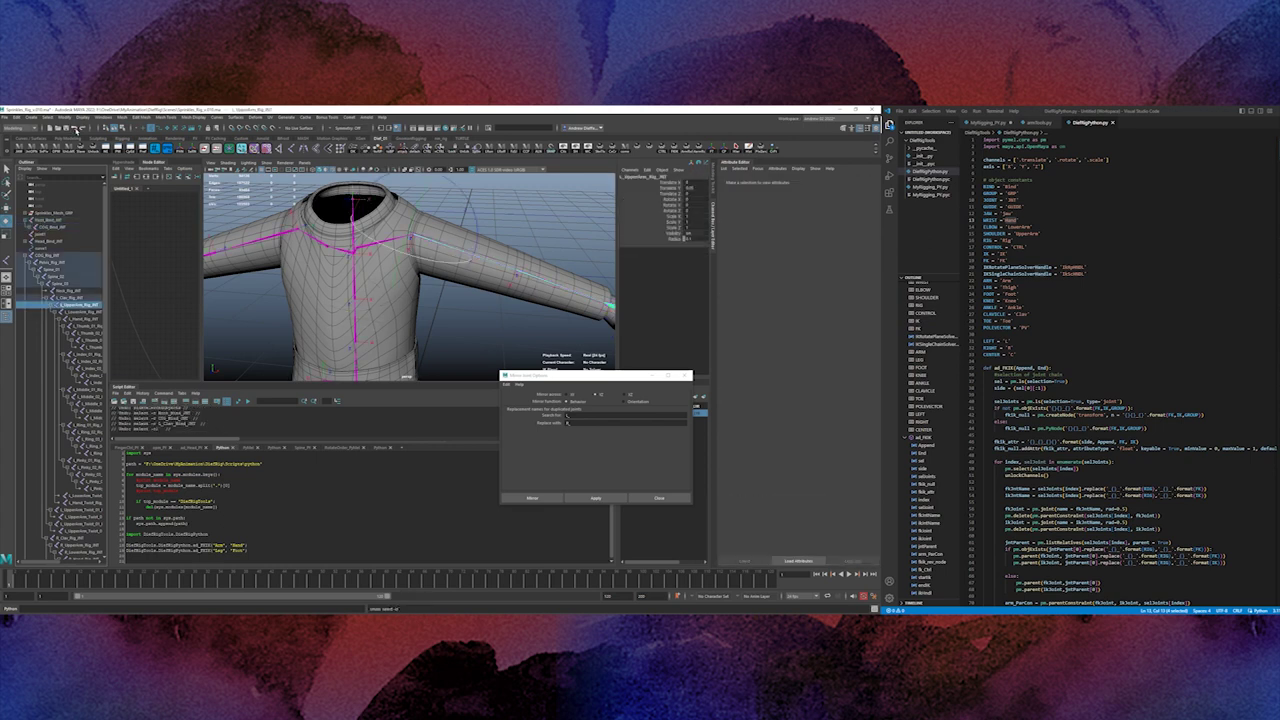
pyautogui.click(74, 129)
pyautogui.click(74, 129)
pyautogui.click(74, 129)
pyautogui.click(74, 129)
pyautogui.click(74, 129)
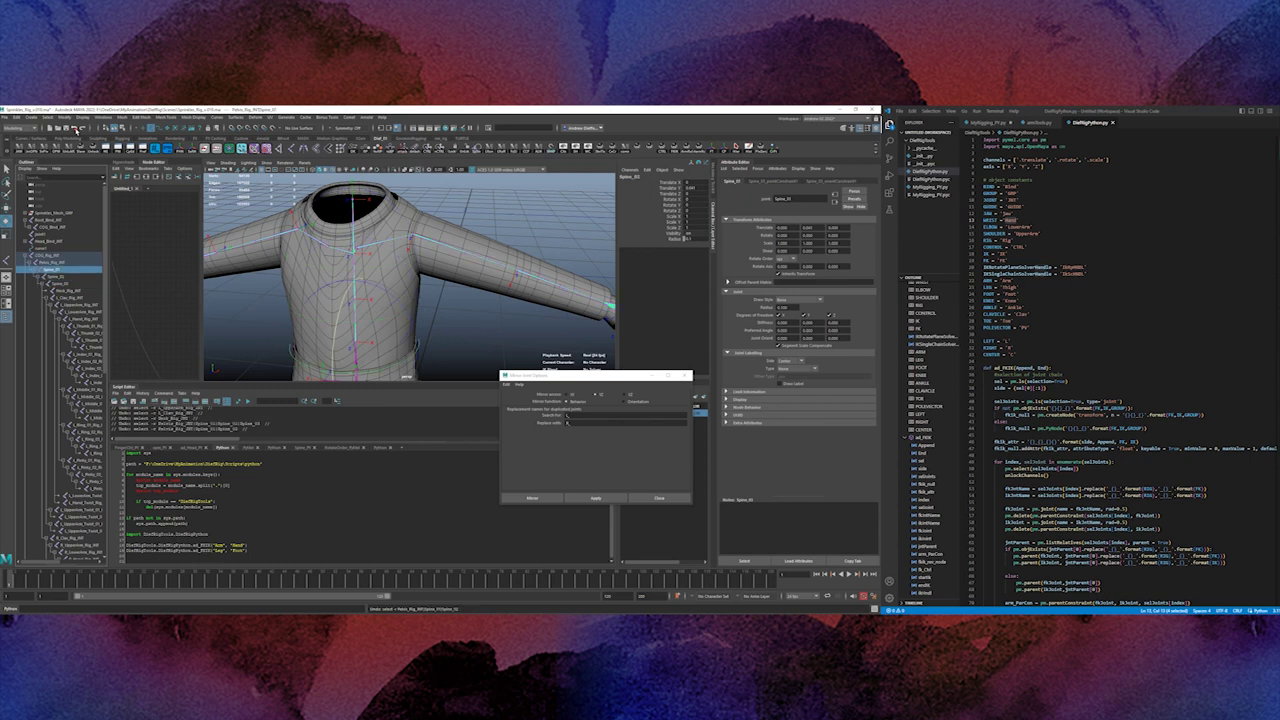
pyautogui.click(75, 130)
pyautogui.click(75, 130)
pyautogui.click(75, 130)
pyautogui.click(75, 130)
pyautogui.click(75, 130)
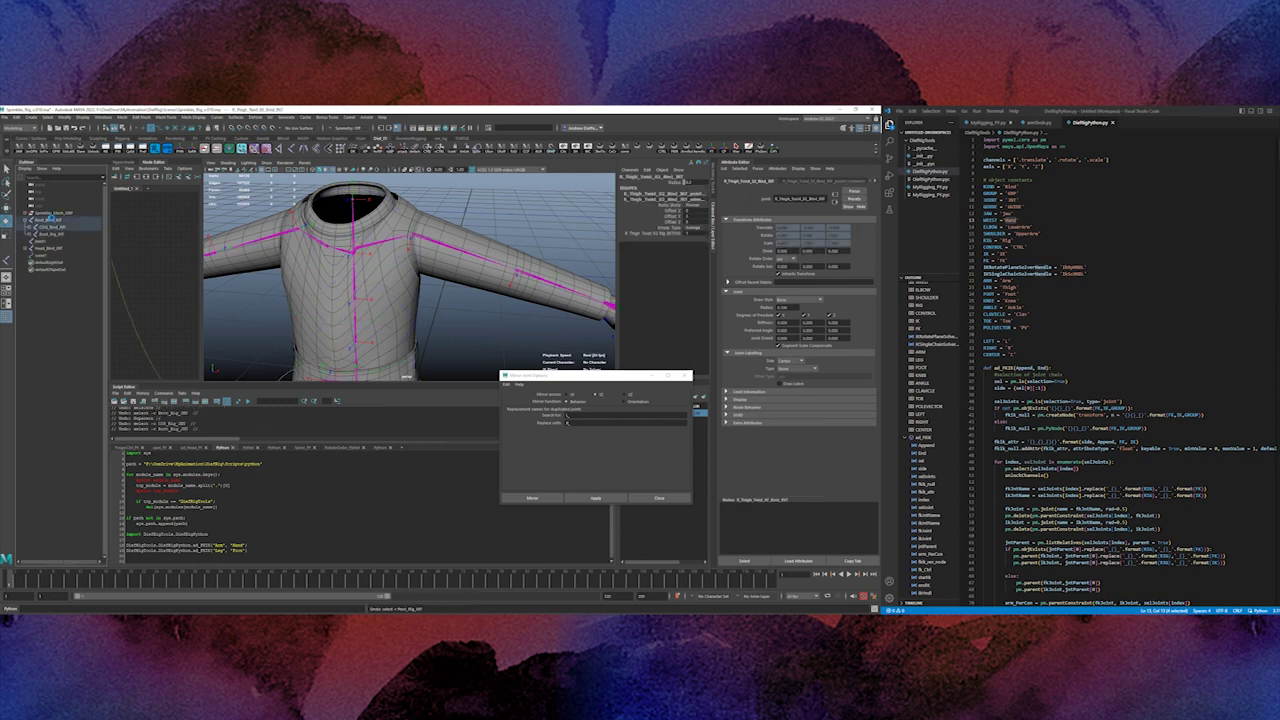
pyautogui.hotkey('ctrl', 'z')
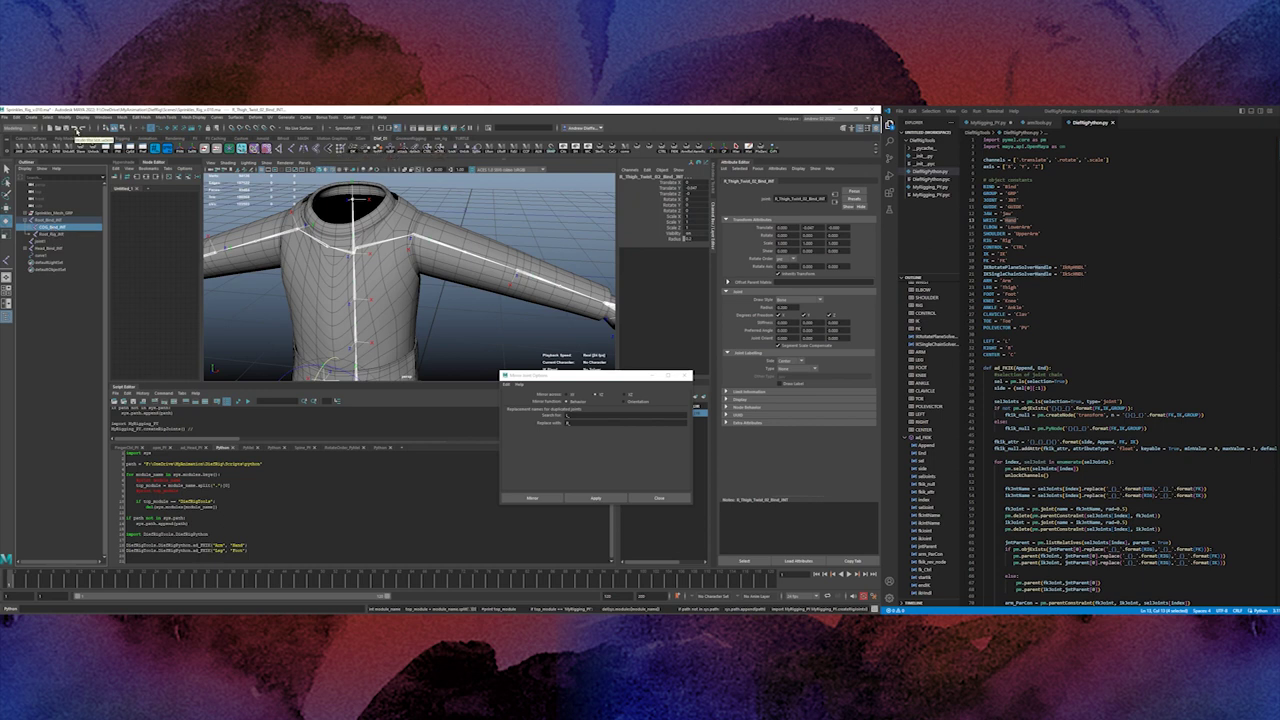
pyautogui.click(76, 129)
pyautogui.hotkey('ctrl', 'z')
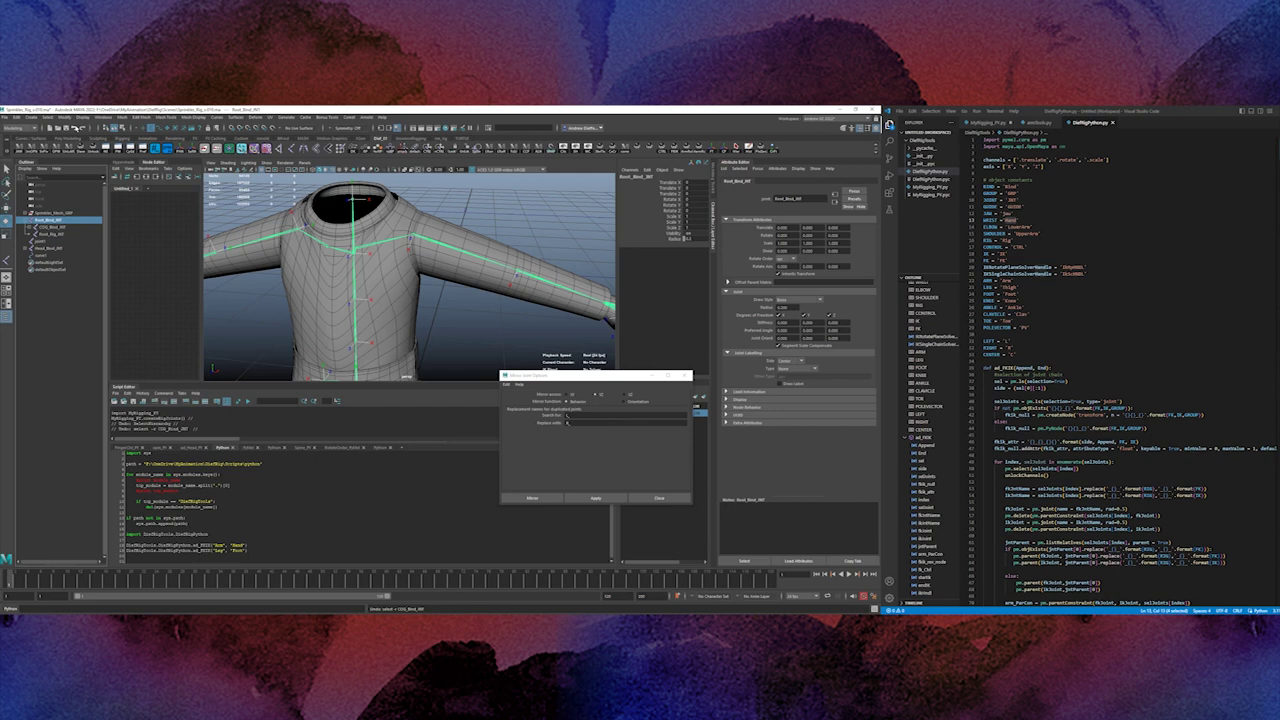
# Check the COG bind and root rig joints, and undo the remaining rig skeleton generation.
pyautogui.click(56, 228)
pyautogui.click(54, 234)
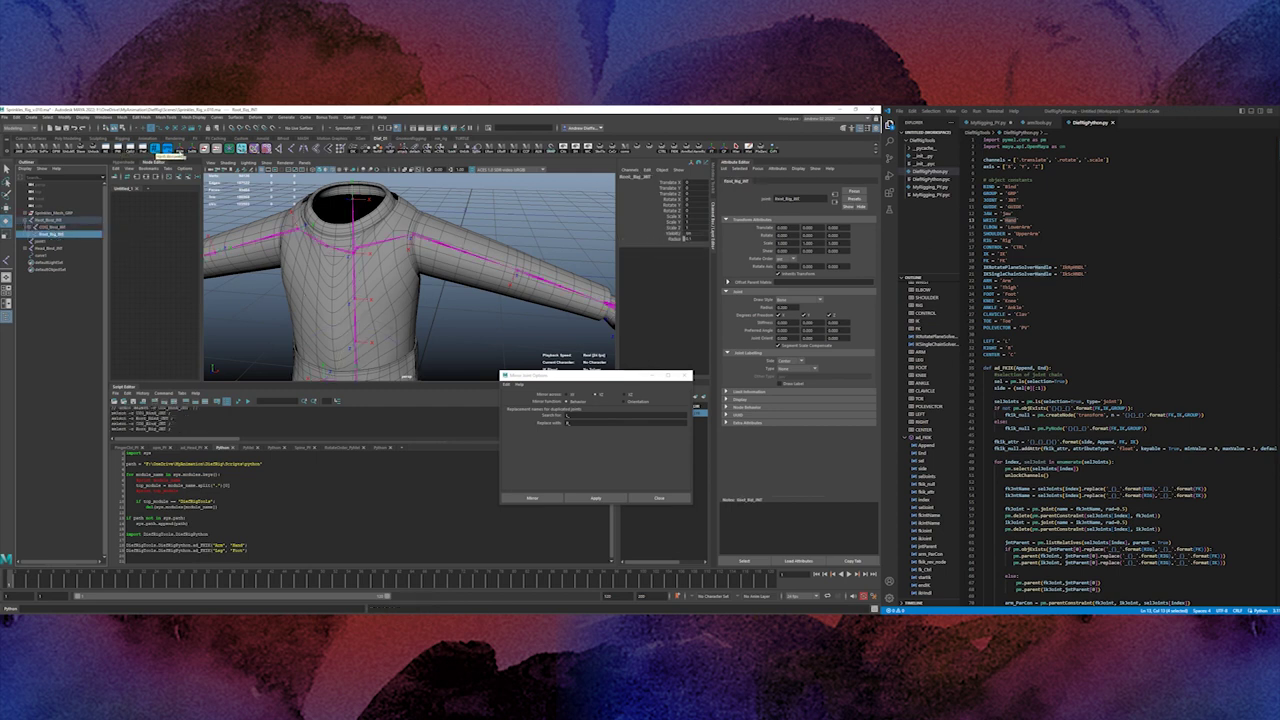
pyautogui.hotkey('ctrl', 'z')
pyautogui.hotkey('ctrl', 'z')
pyautogui.hotkey('ctrl', 'z')
pyautogui.hotkey('ctrl', 'z')
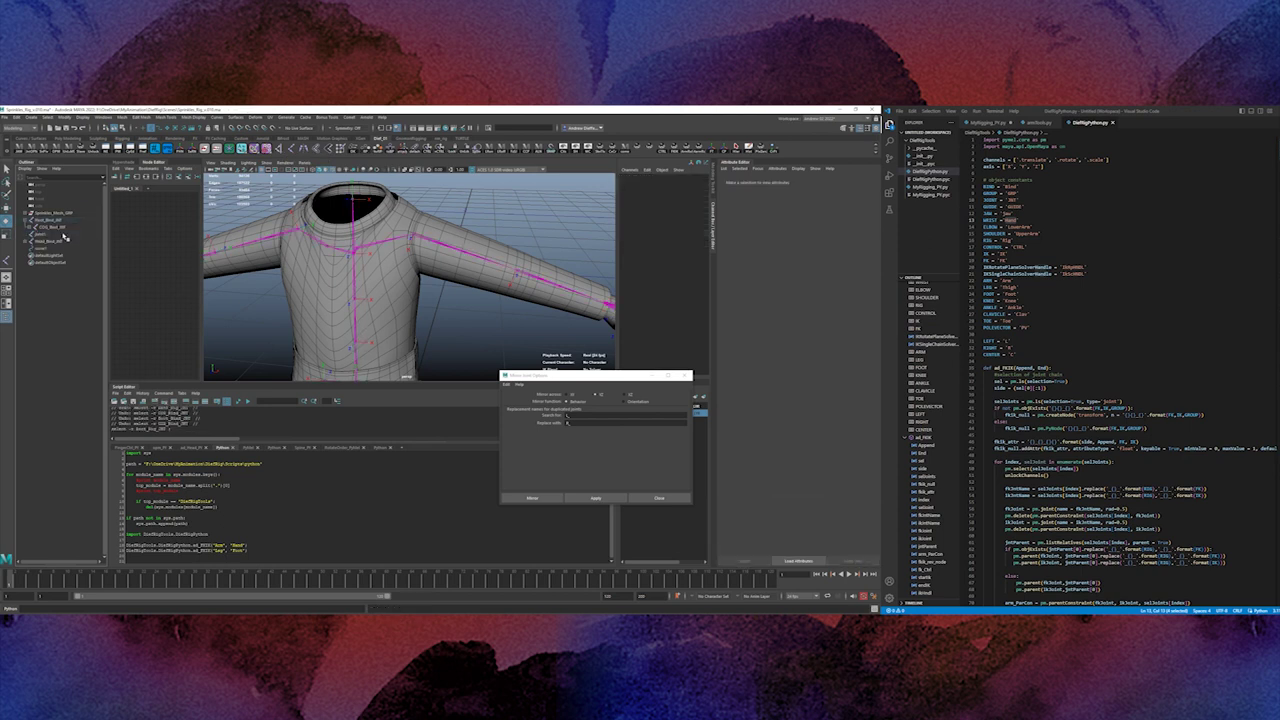
# Run the rotate-order loop of the RotateOrder Python script on all joints below the root bind joint.
pyautogui.click(52, 228)
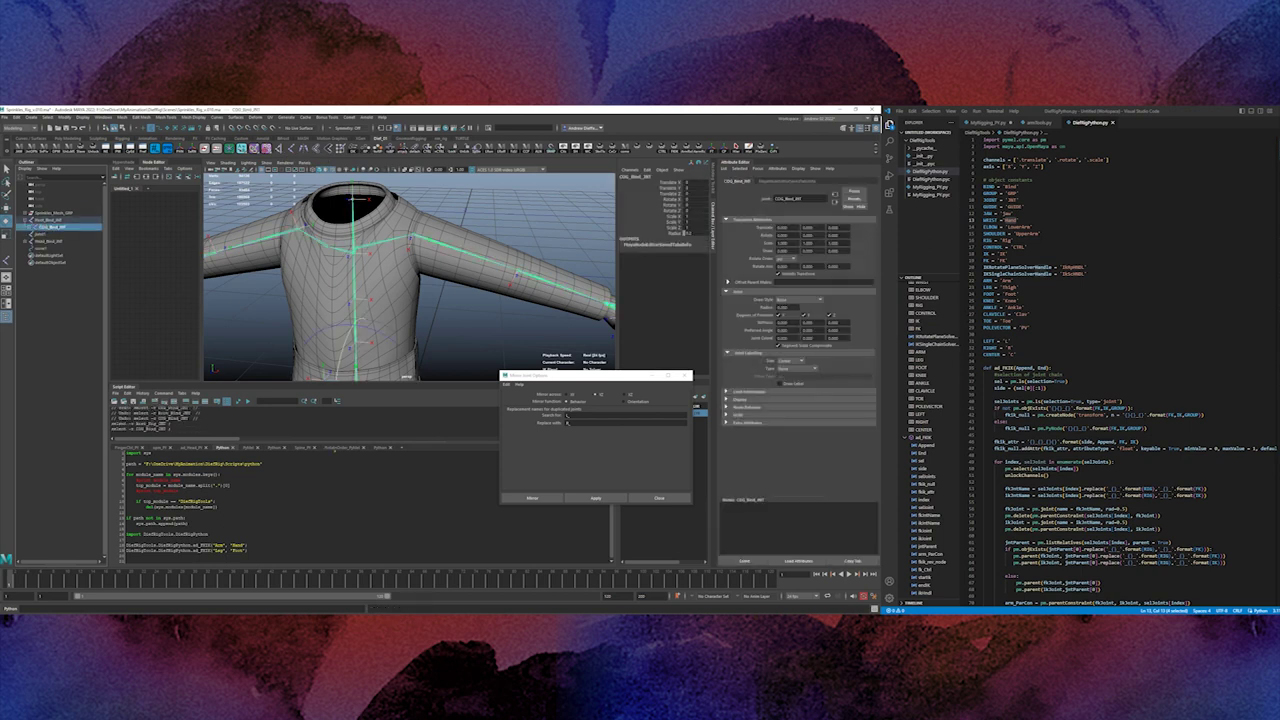
pyautogui.click(340, 448)
pyautogui.click(227, 493)
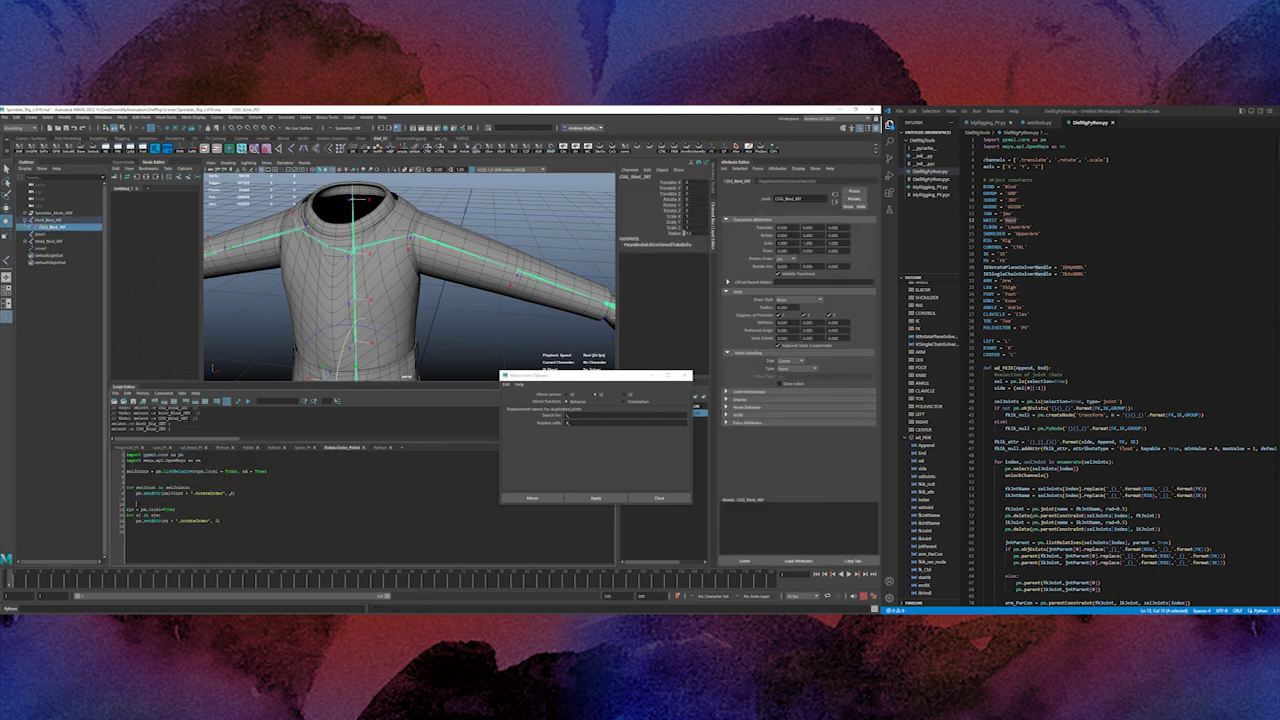
pyautogui.moveTo(231, 492); pyautogui.dragTo(125, 453)
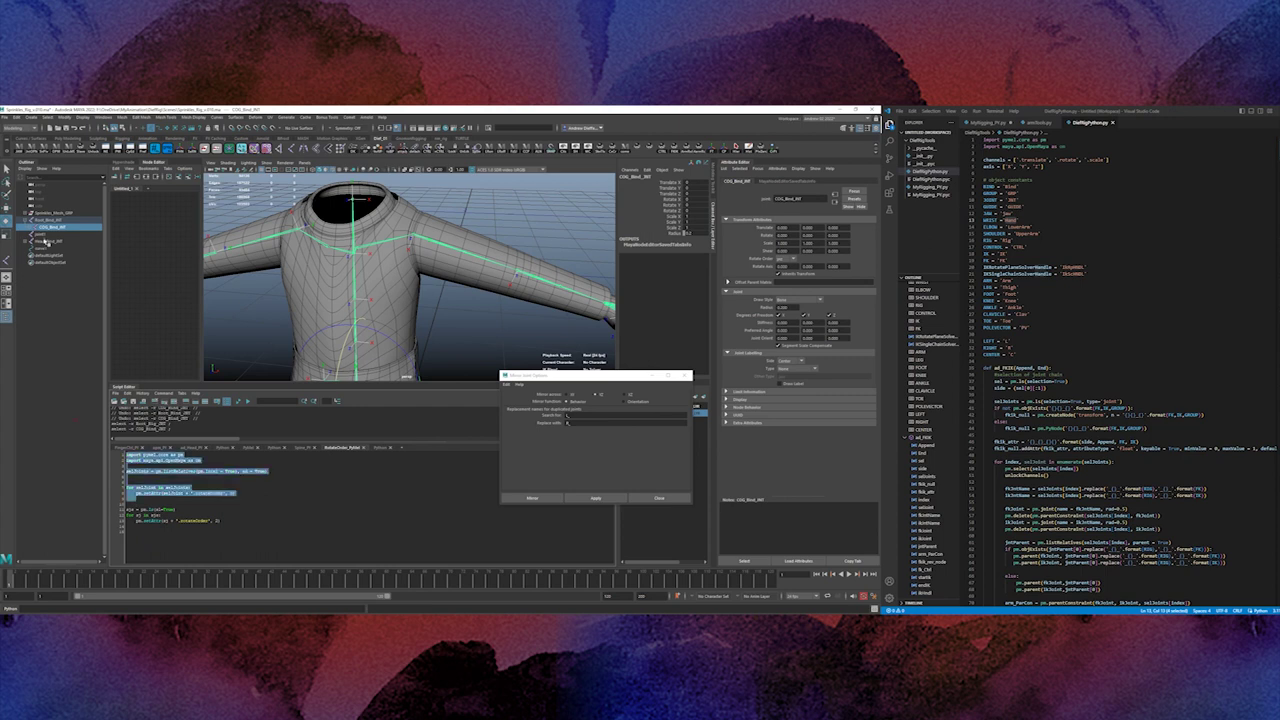
pyautogui.click(45, 220)
pyautogui.click(248, 403)
# Inspect the left upper arm and lower arm bind joints.
pyautogui.click(449, 355)
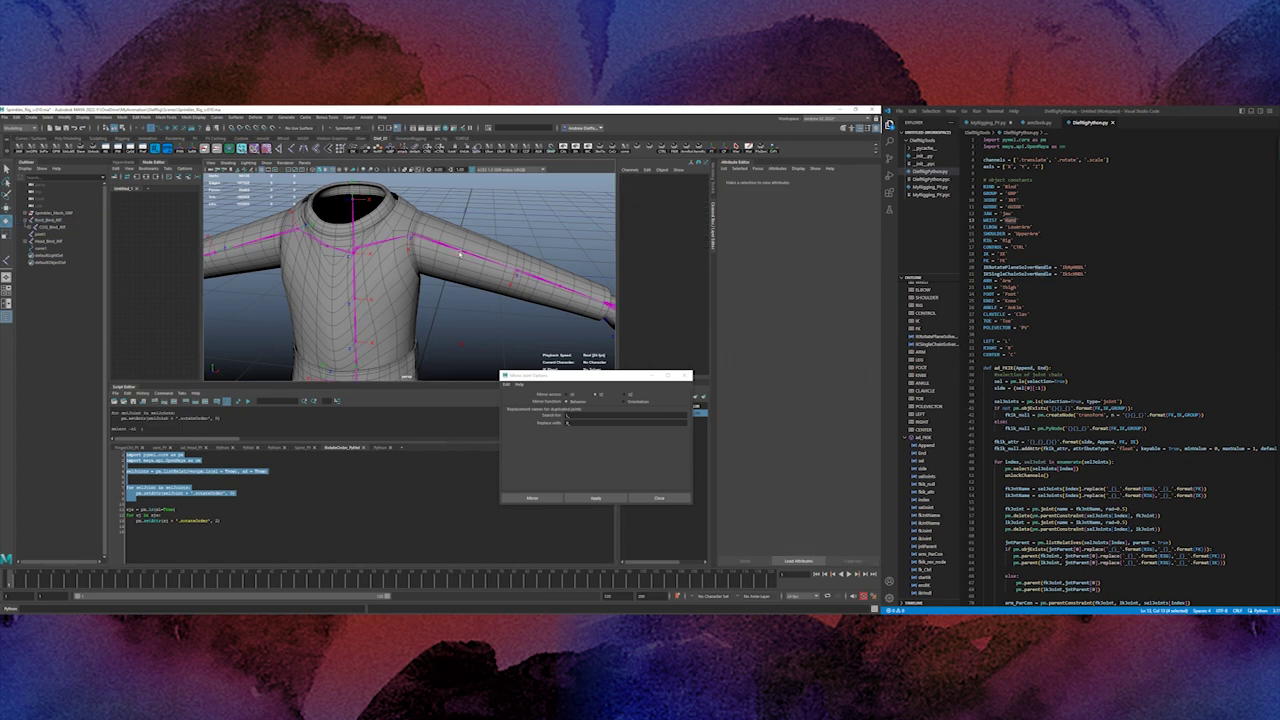
pyautogui.click(498, 262)
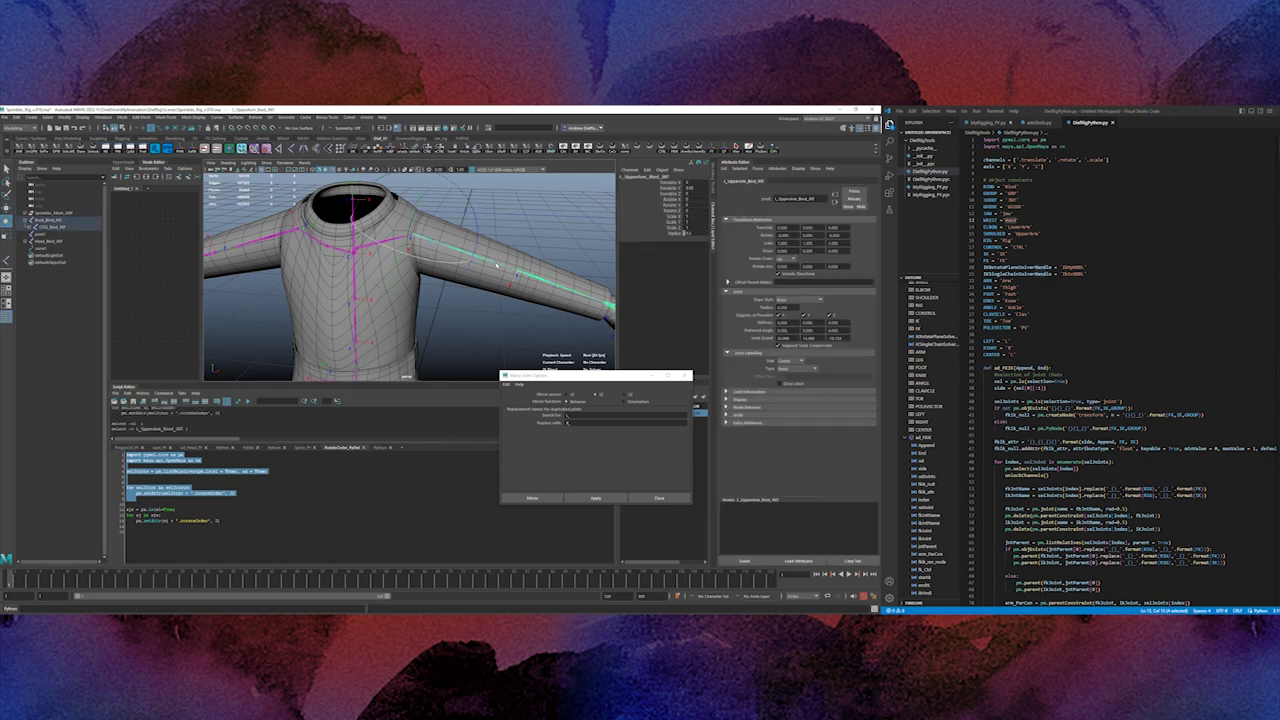
pyautogui.press('Down')
pyautogui.moveTo(469, 334)
pyautogui.keyDown('alt'); pyautogui.mouseDown()
pyautogui.moveTo(471, 346)
pyautogui.moveTo(440, 334)
pyautogui.moveTo(482, 320)
pyautogui.mouseUp(); pyautogui.keyUp('alt')
# Select the COG bind joint with its whole hierarchy and generate a rig skeleton from it.
pyautogui.click(52, 227)
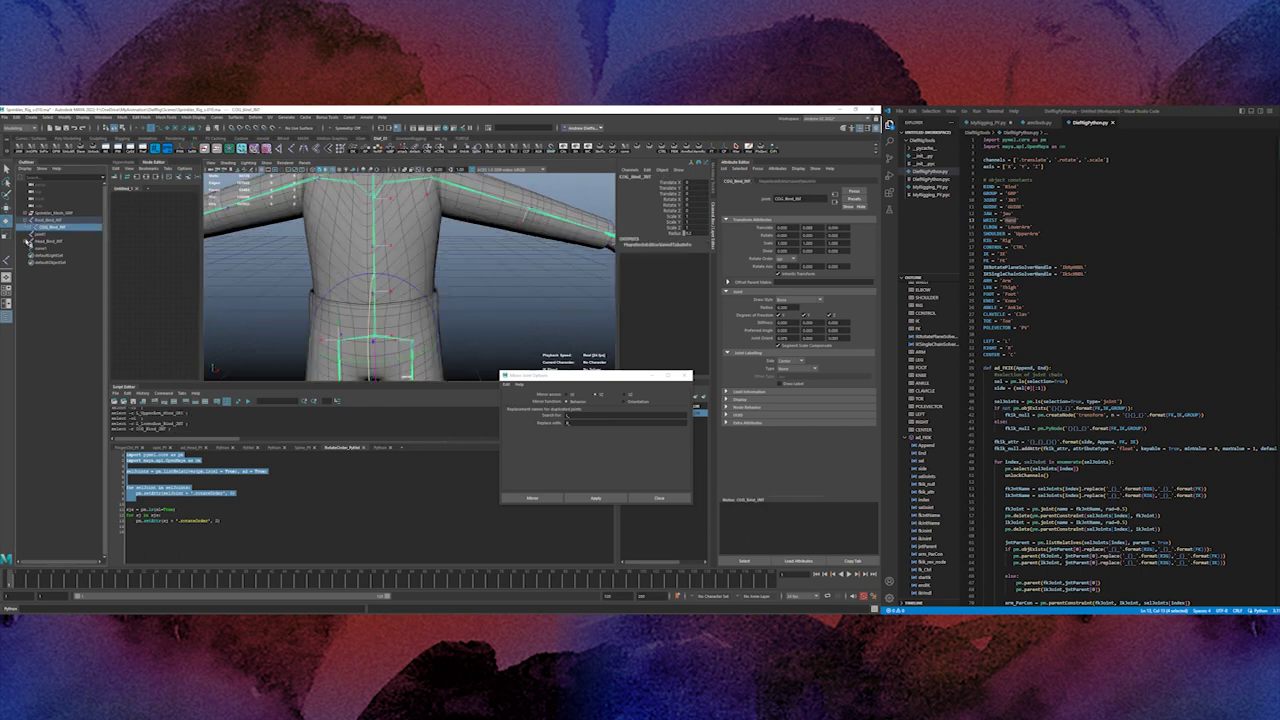
pyautogui.click(735, 150)
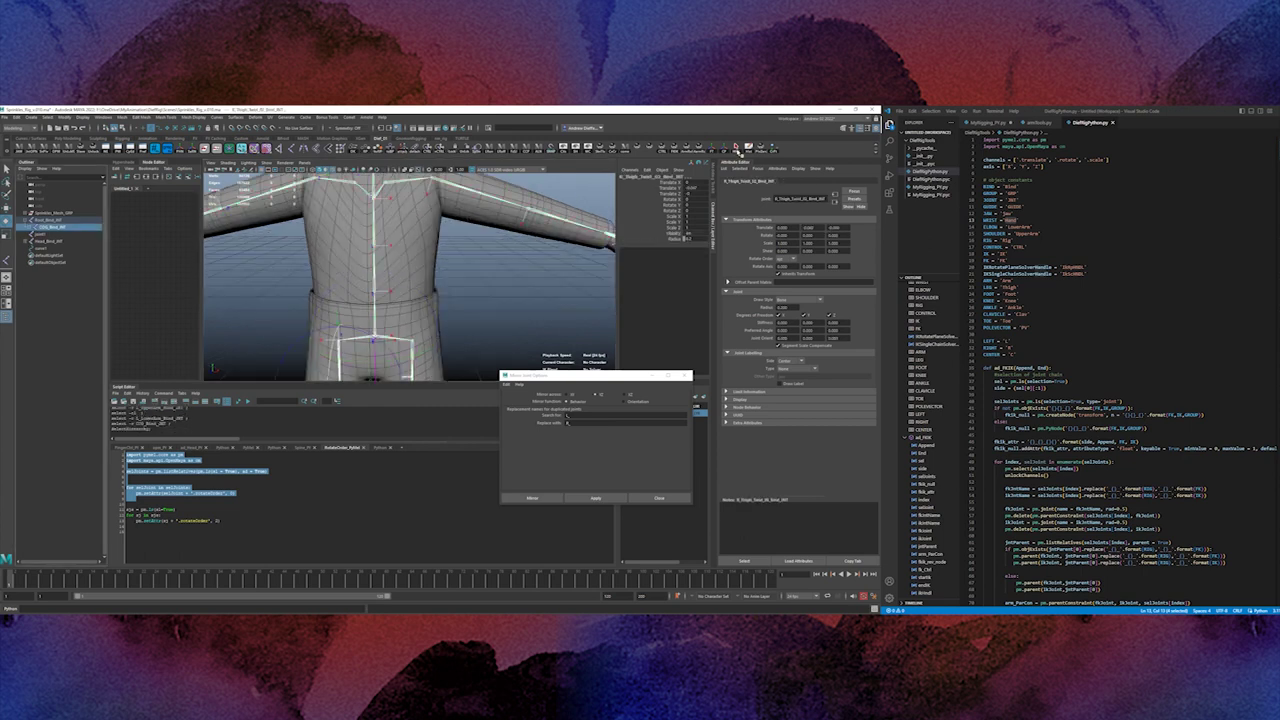
pyautogui.click(661, 149)
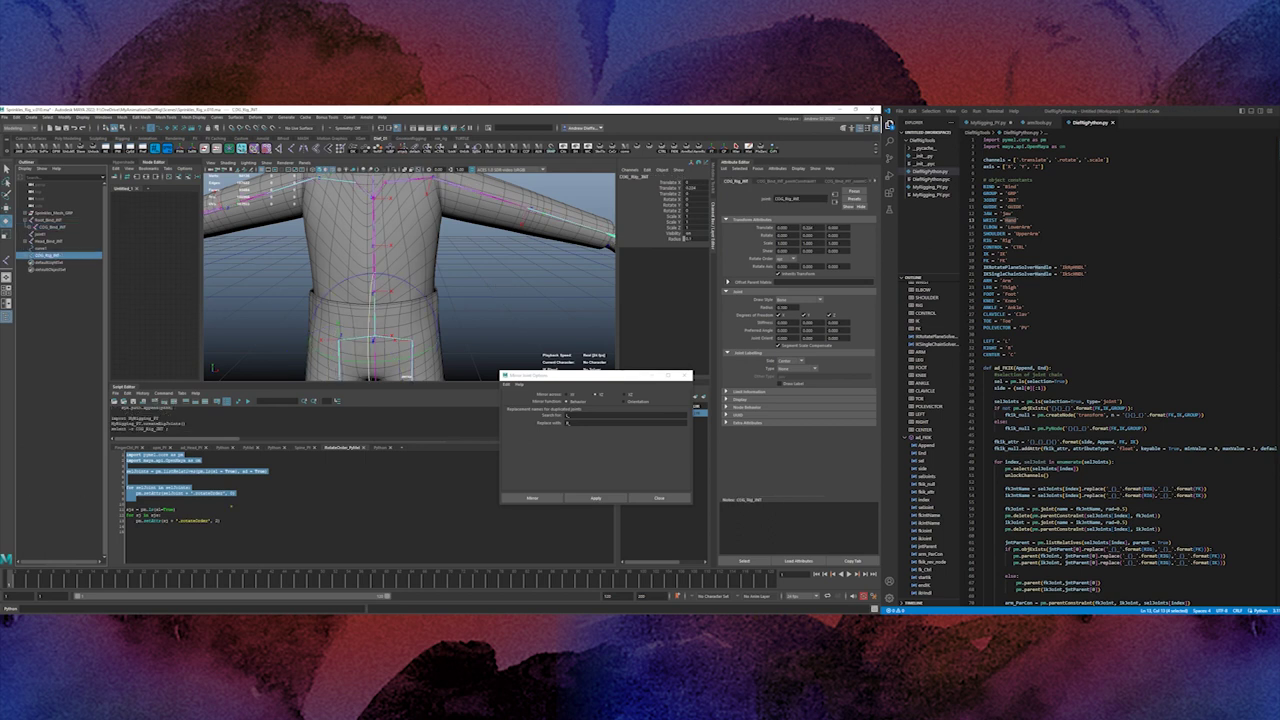
# Edit the rotate-order value in the script and run the loop on the joints below the COG rig joint.
pyautogui.click(231, 492)
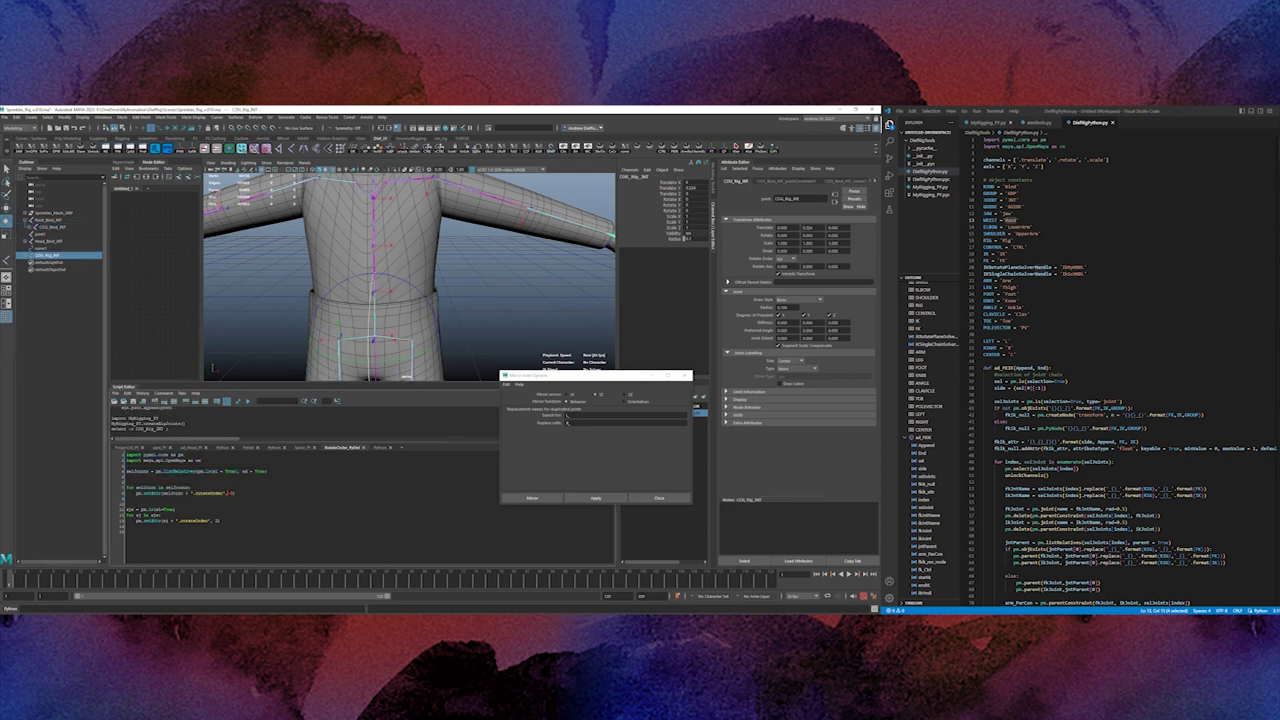
pyautogui.hotkey('ctrl', 'Return')
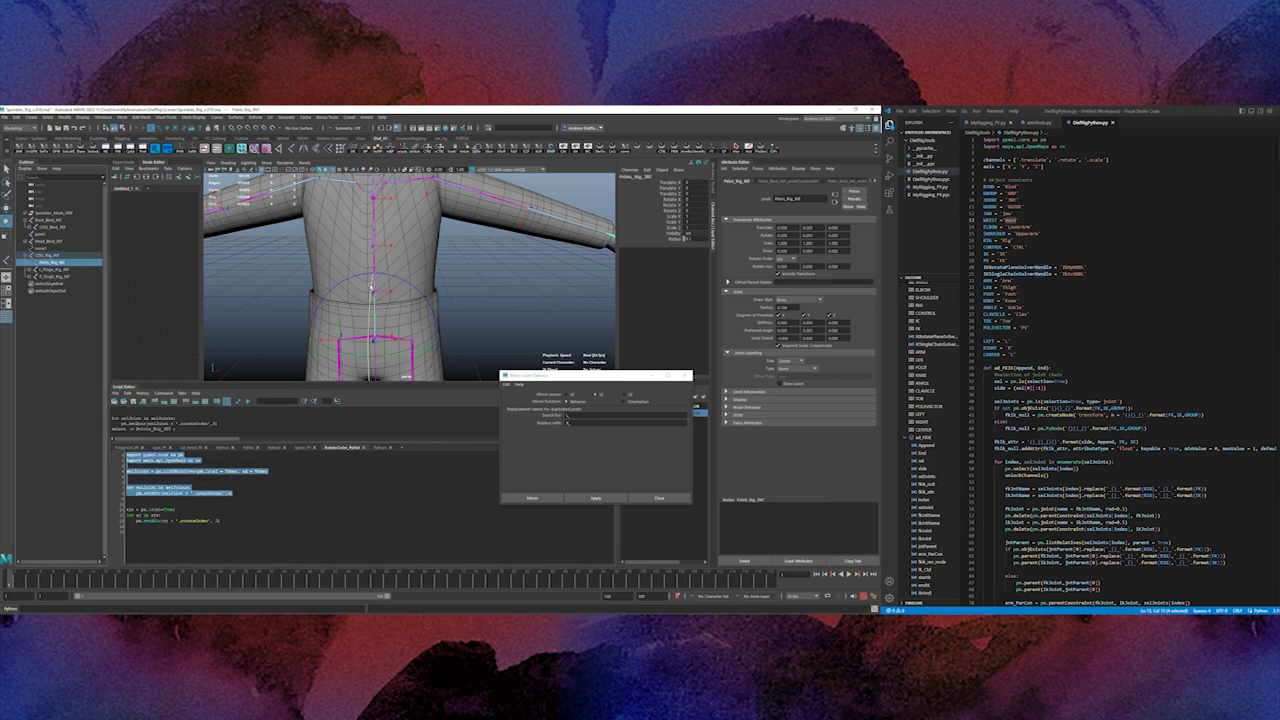
# Test-rotate the pelvis rig joint, undo the rotation, and inspect the left thigh rig and upper arm bind joints.
pyautogui.moveTo(371, 287); pyautogui.dragTo(350, 326)
pyautogui.hotkey('ctrl', 'z')
pyautogui.click(449, 317)
pyautogui.click(54, 270)
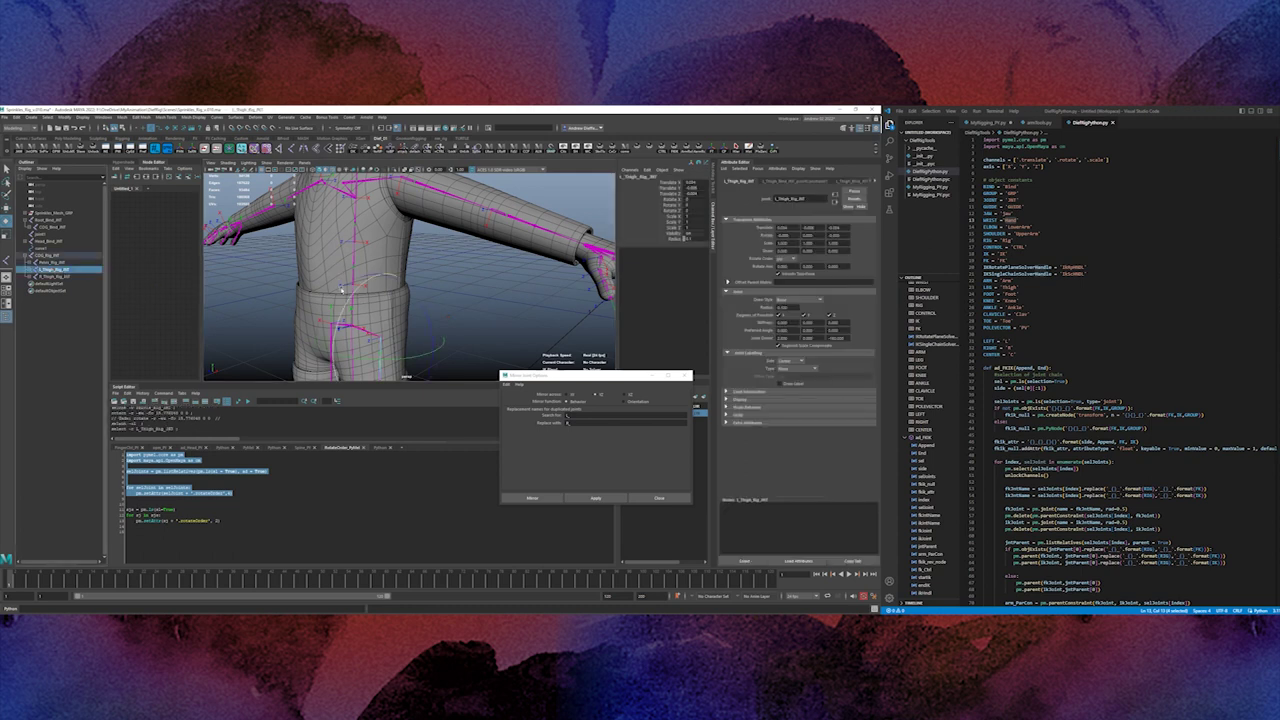
pyautogui.keyDown('alt'); pyautogui.moveTo(393, 347); pyautogui.dragTo(415, 262); pyautogui.keyUp('alt')
pyautogui.click(418, 254)
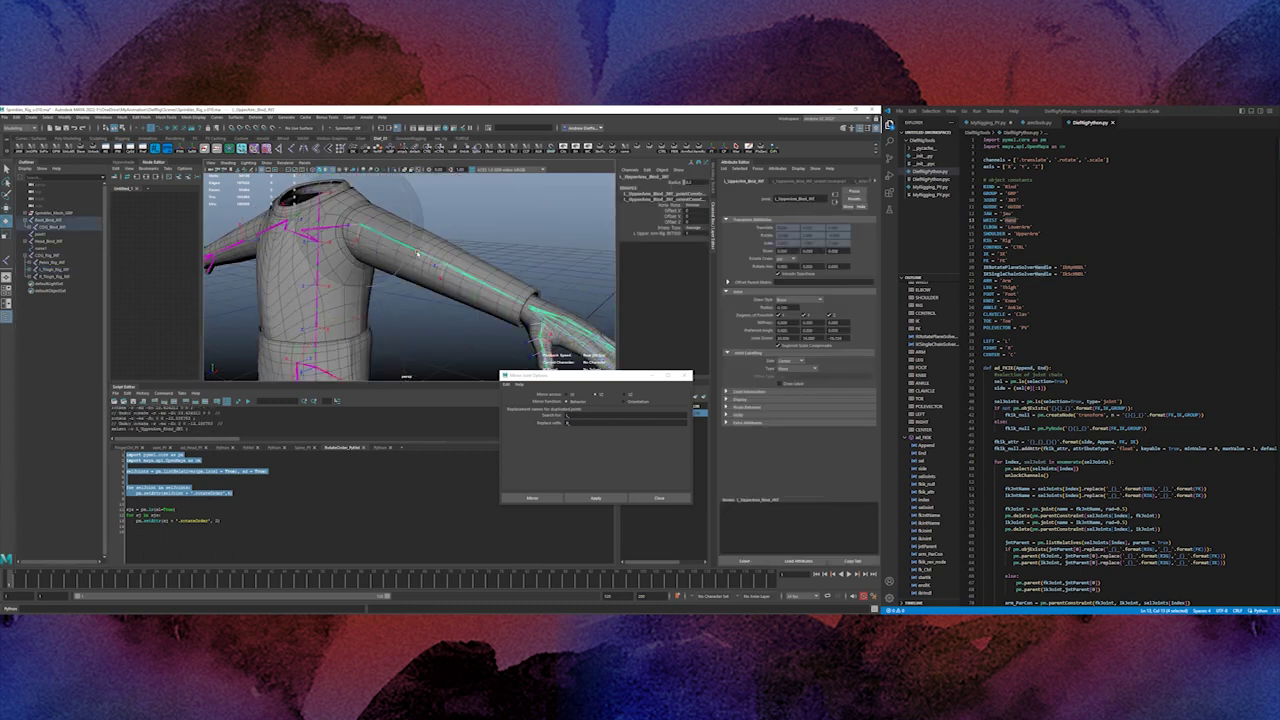
# Hide the root bind skeleton and select the left upper arm rig joint.
pyautogui.click(61, 221)
pyautogui.hotkey('ctrl', 'h')
pyautogui.click(416, 272)
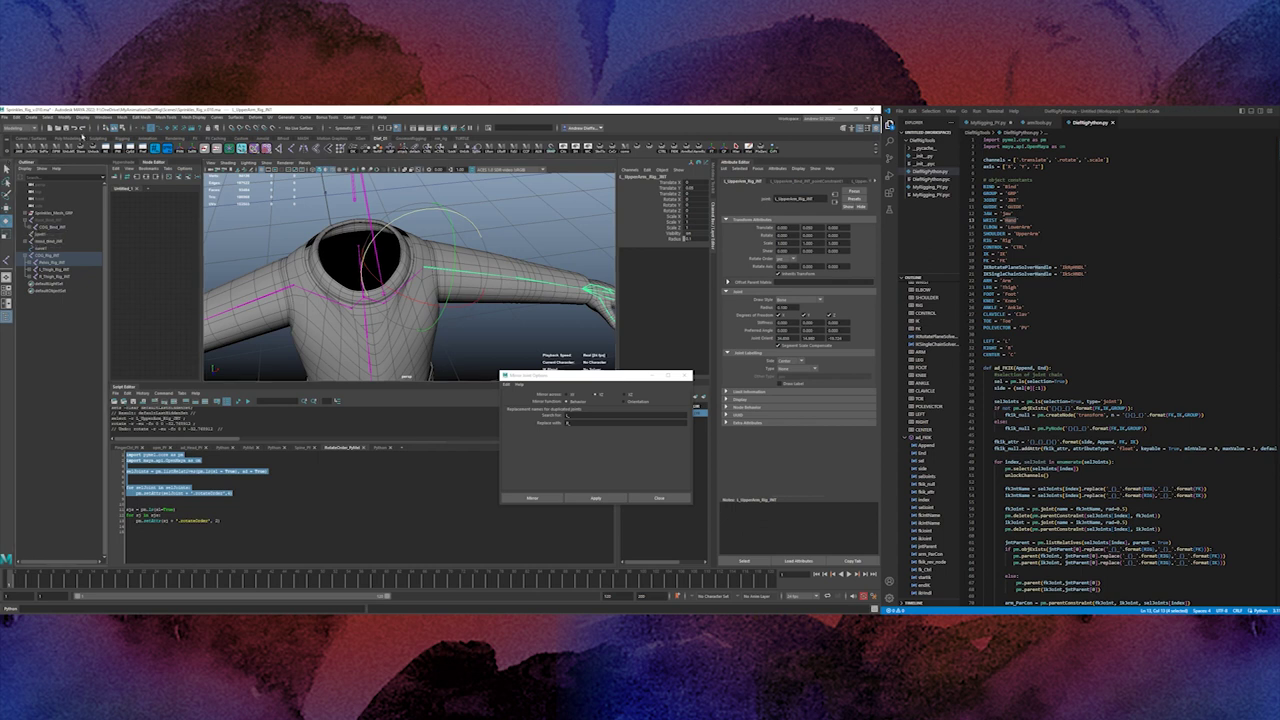
# Undo the hiding of the bind skeleton and the generation of the rig skeleton.
pyautogui.click(75, 130)
pyautogui.click(75, 130)
pyautogui.click(75, 130)
# Expand the COG bind hierarchy in a wider Outliner and undo the changes that left stray nodes beneath its joints.
pyautogui.click(52, 227)
pyautogui.keyDown('shift'); pyautogui.click(29, 227); pyautogui.keyUp('shift')
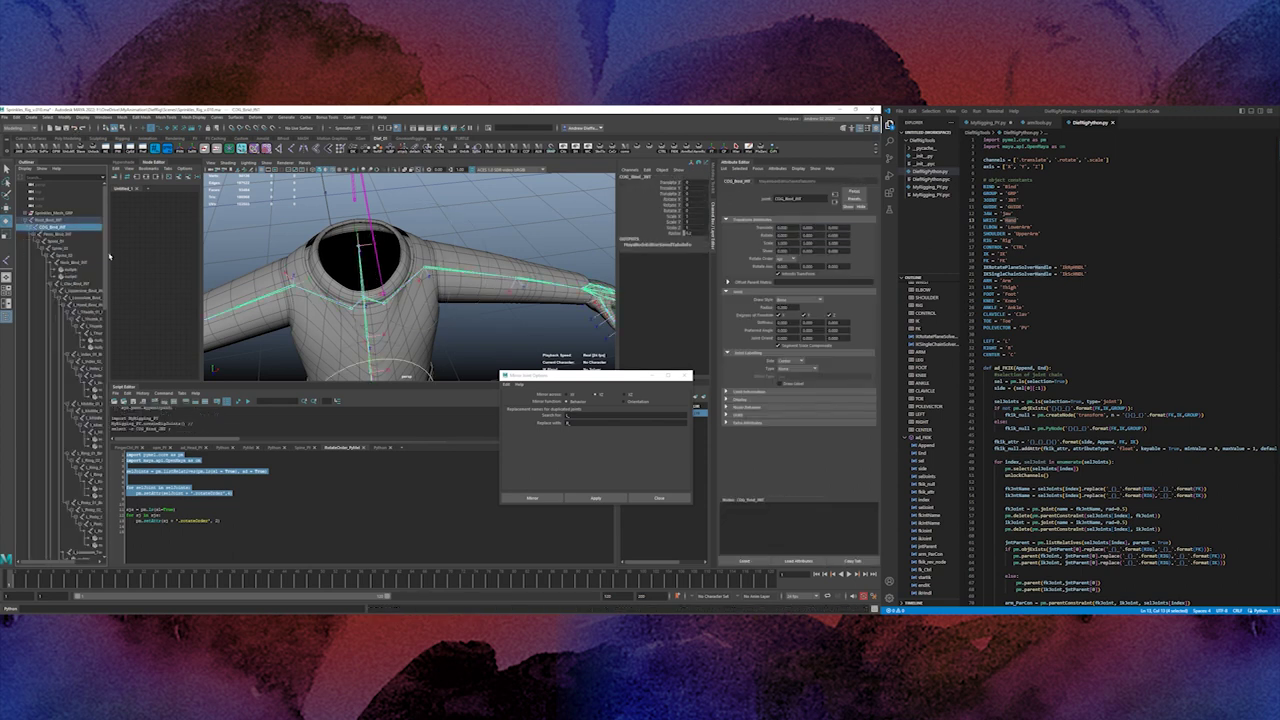
pyautogui.moveTo(107, 253); pyautogui.dragTo(131, 298)
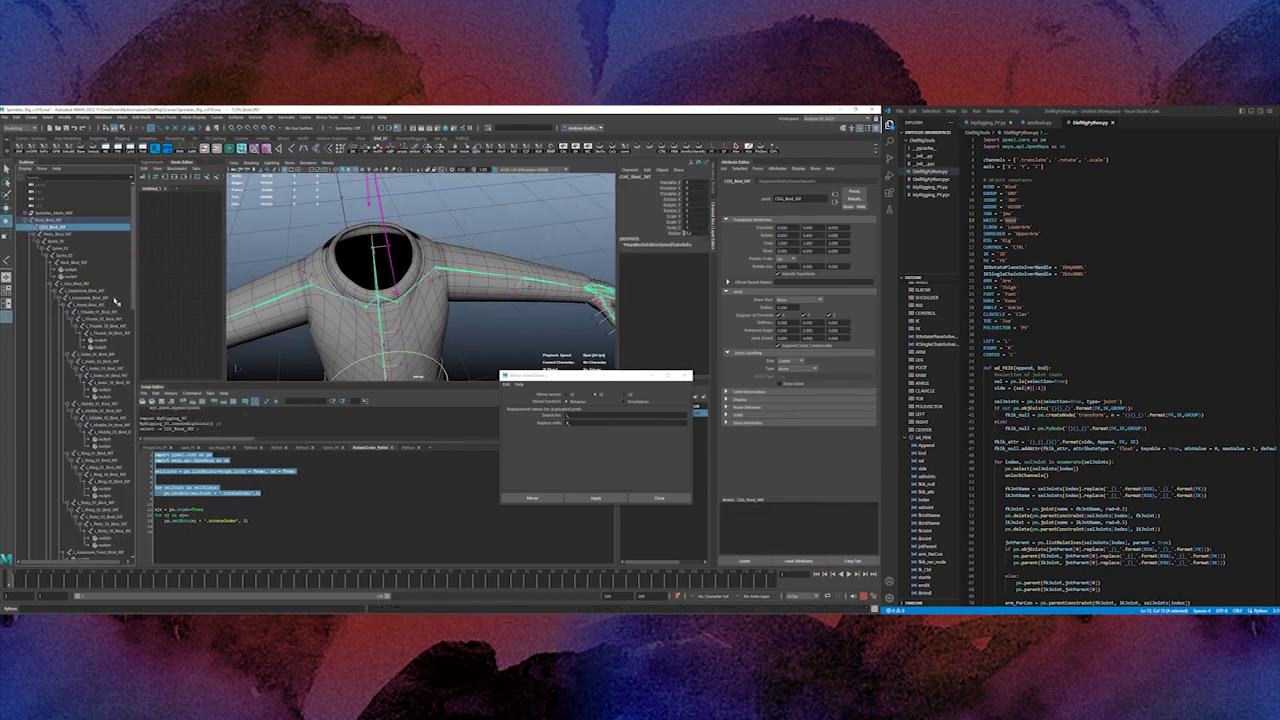
pyautogui.click(75, 270)
pyautogui.hotkey('ctrl', 'z')
pyautogui.hotkey('ctrl', 'z')
pyautogui.hotkey('ctrl', 'z')
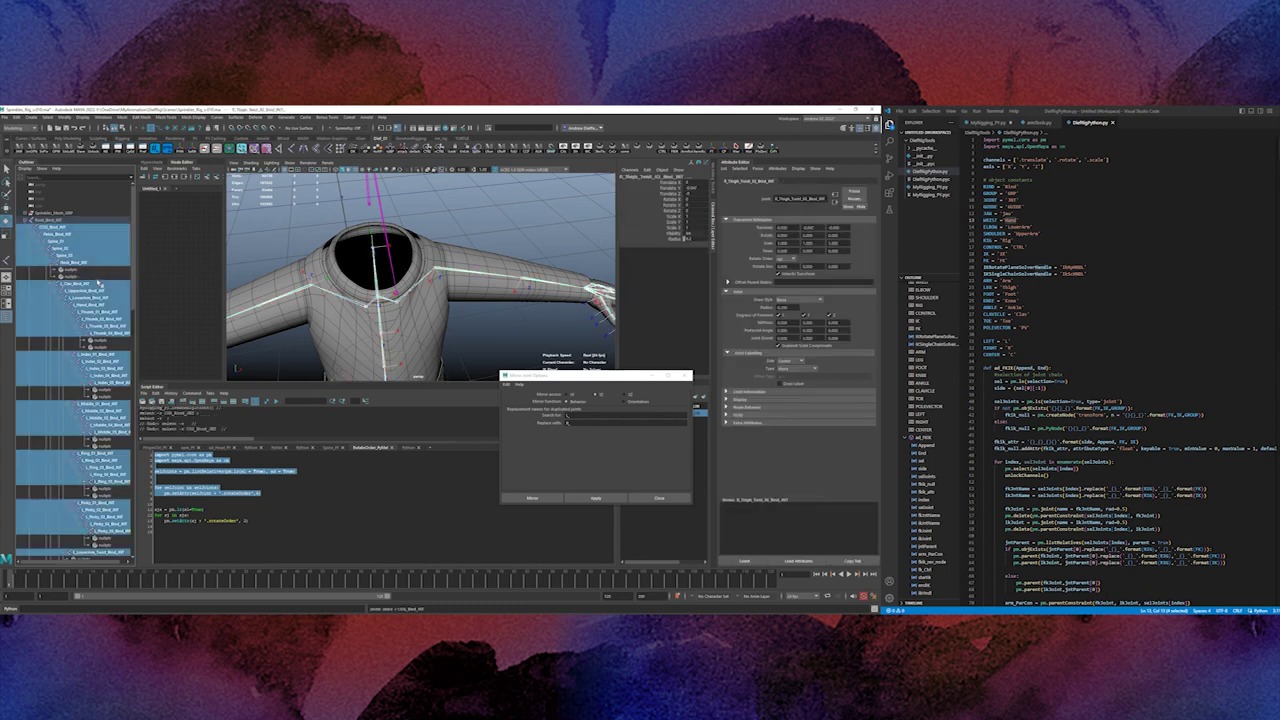
# Run the rotate-order loop on the joints below the COG bind joint and freeze the joint's transformations.
pyautogui.click(60, 228)
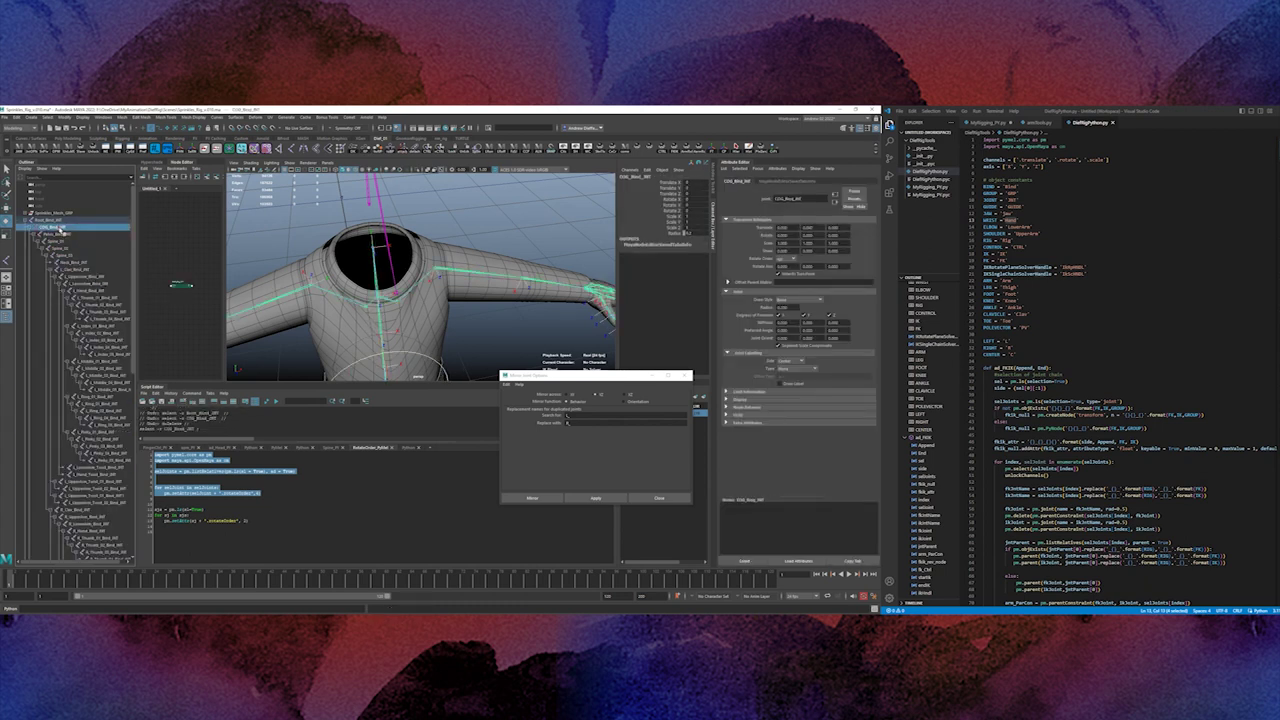
pyautogui.click(276, 401)
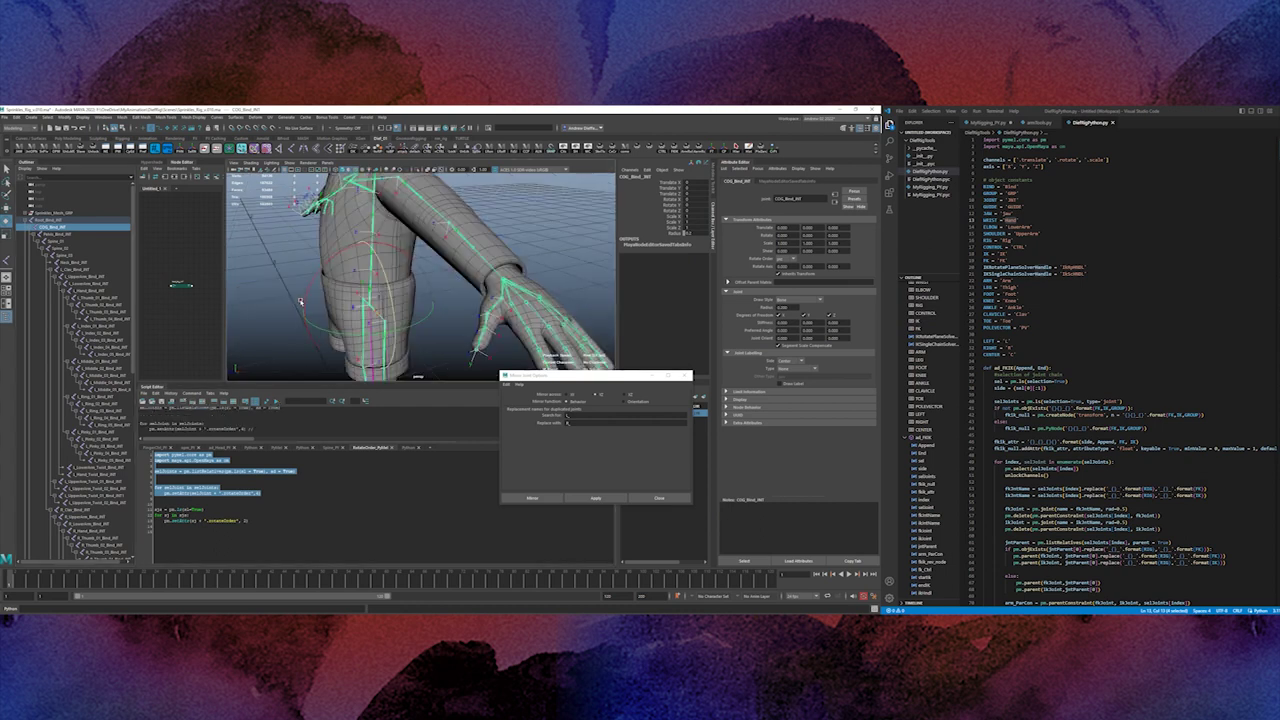
pyautogui.keyDown('alt'); pyautogui.moveTo(301, 301); pyautogui.dragTo(346, 318); pyautogui.keyUp('alt')
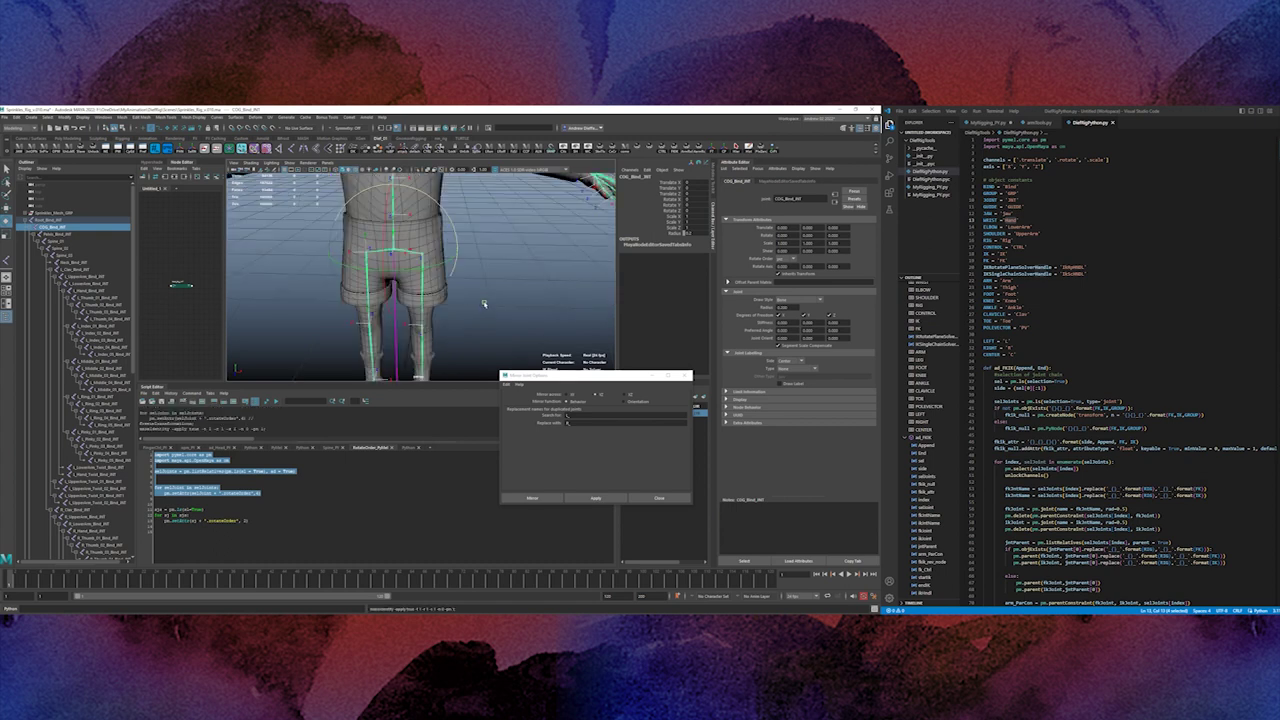
pyautogui.keyDown('alt'); pyautogui.moveTo(484, 304); pyautogui.dragTo(476, 308); pyautogui.keyUp('alt')
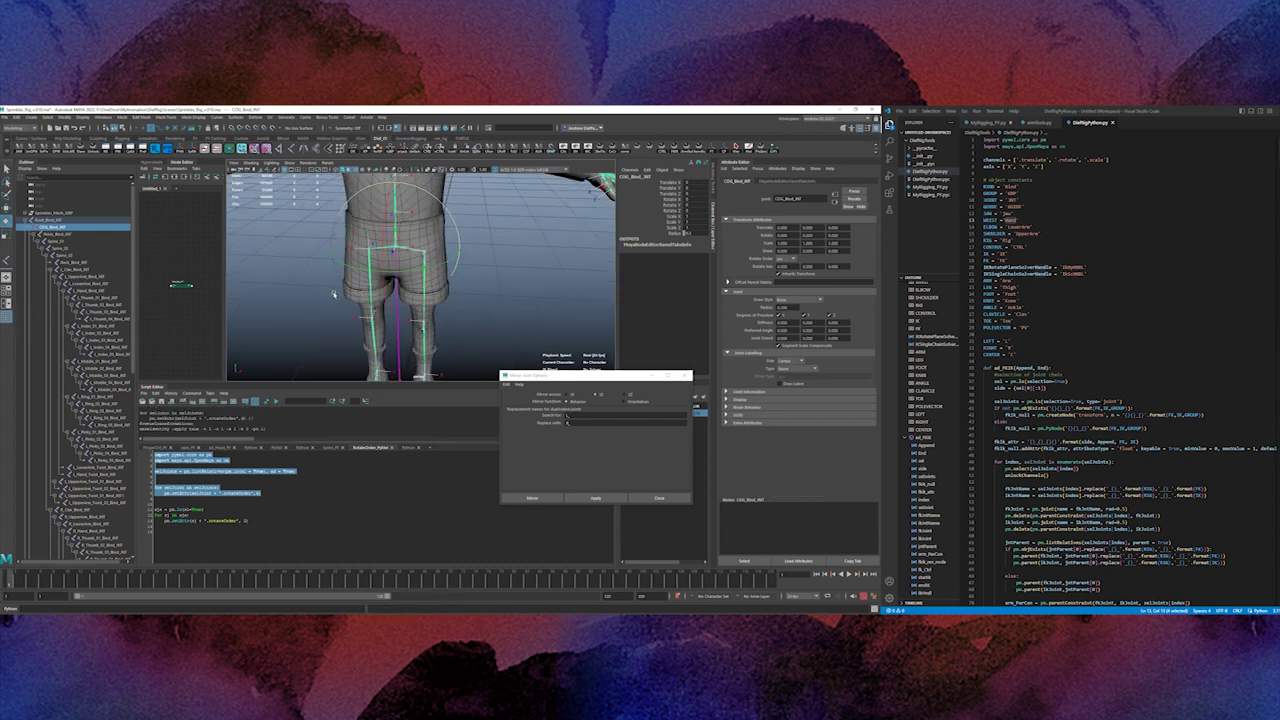
pyautogui.keyDown('alt'); pyautogui.moveTo(290, 324); pyautogui.dragTo(428, 306); pyautogui.keyUp('alt')
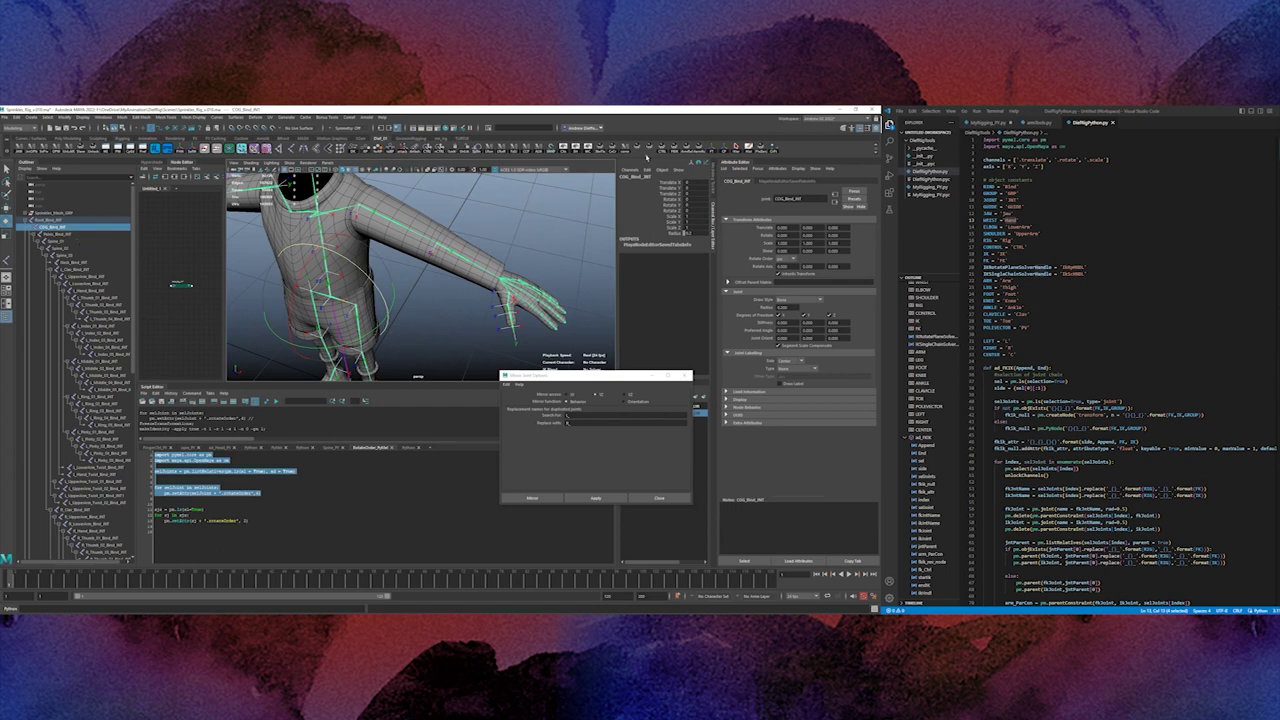
# Select the whole COG bind hierarchy, then exclude the COG joint, the left finger end joints and the left upper arm joint.
pyautogui.click(743, 149)
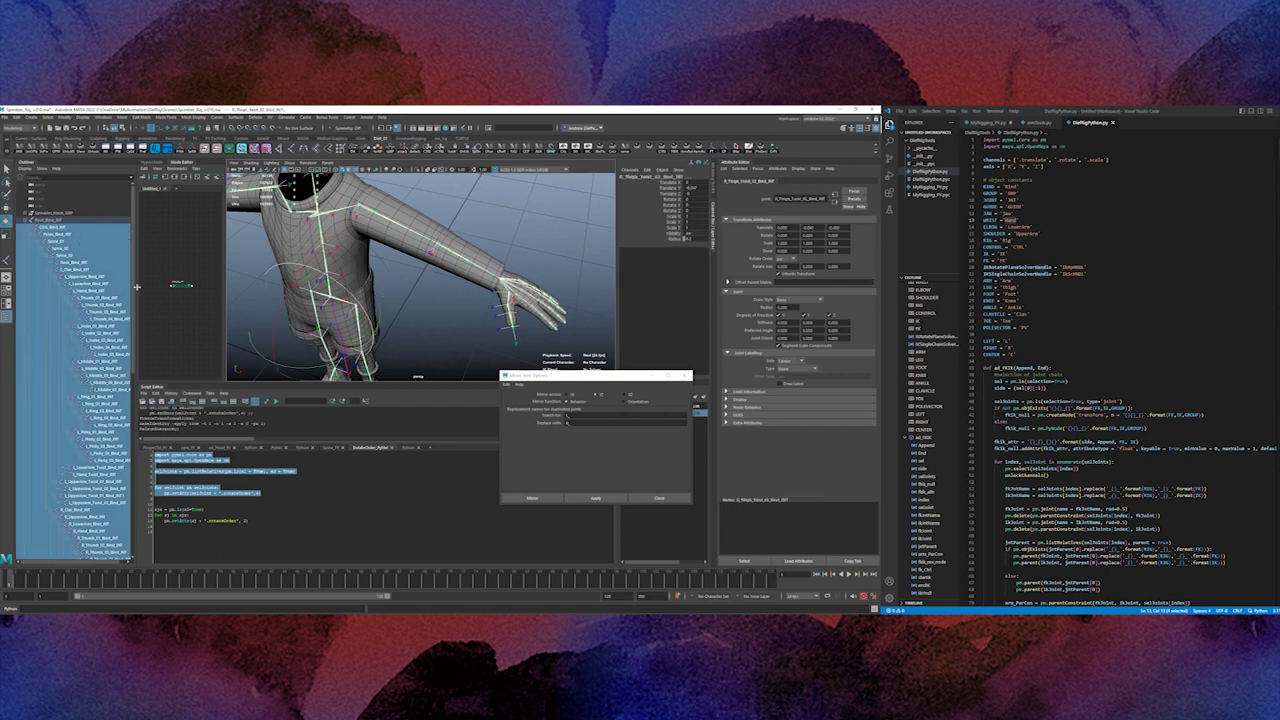
pyautogui.moveTo(131, 290); pyautogui.dragTo(151, 288)
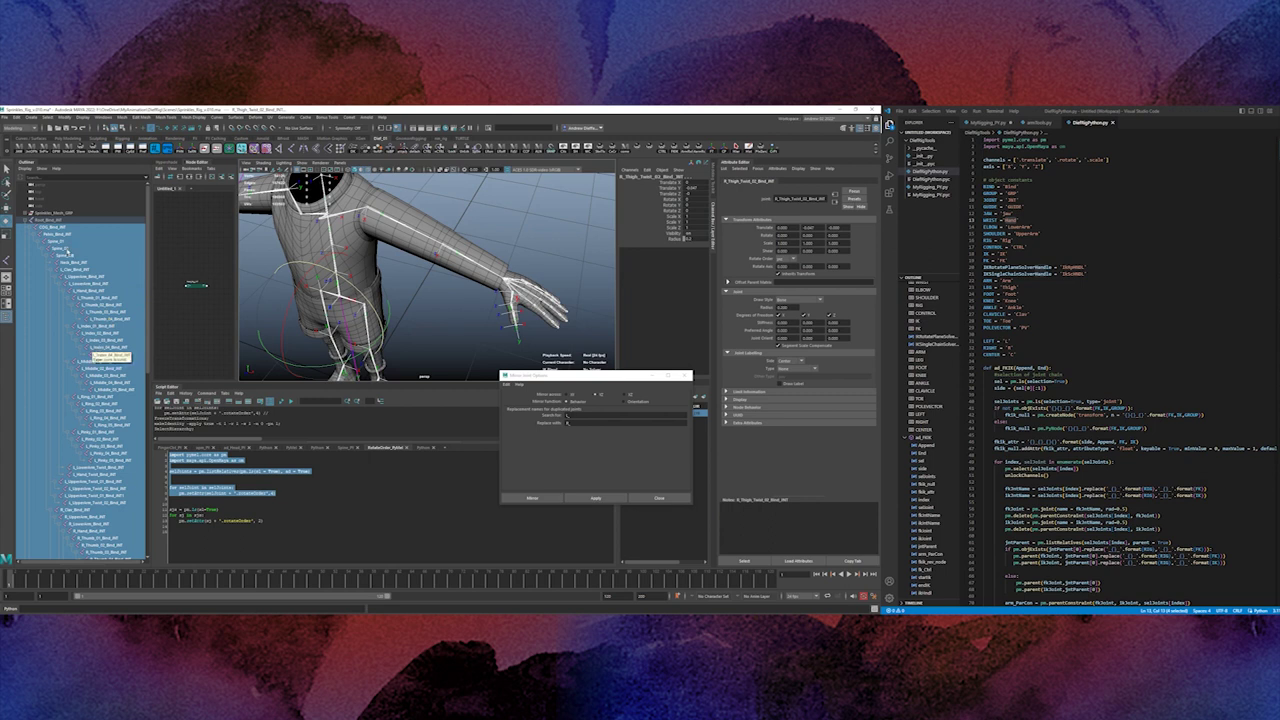
pyautogui.click(62, 260)
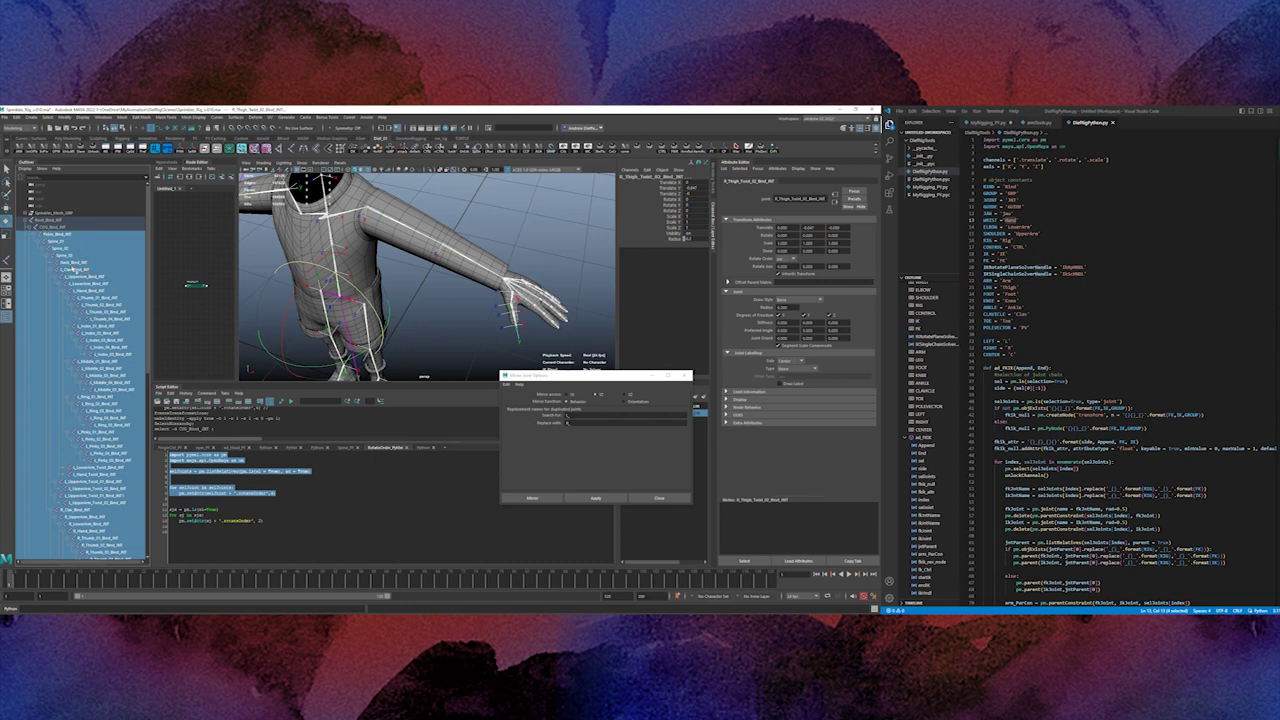
pyautogui.keyDown('ctrl'); pyautogui.click(125, 319); pyautogui.keyUp('ctrl')
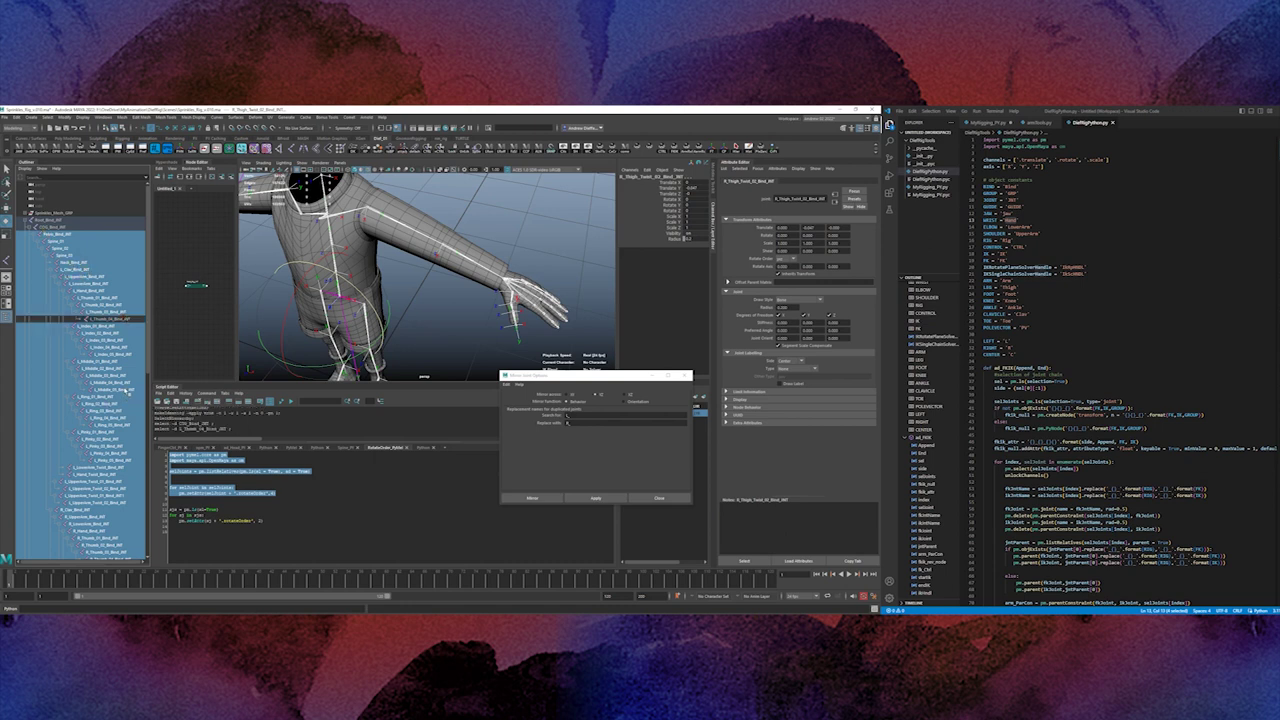
pyautogui.keyDown('ctrl'); pyautogui.click(127, 390); pyautogui.keyUp('ctrl')
pyautogui.keyDown('ctrl'); pyautogui.click(123, 425); pyautogui.keyUp('ctrl')
pyautogui.keyDown('ctrl'); pyautogui.click(118, 461); pyautogui.keyUp('ctrl')
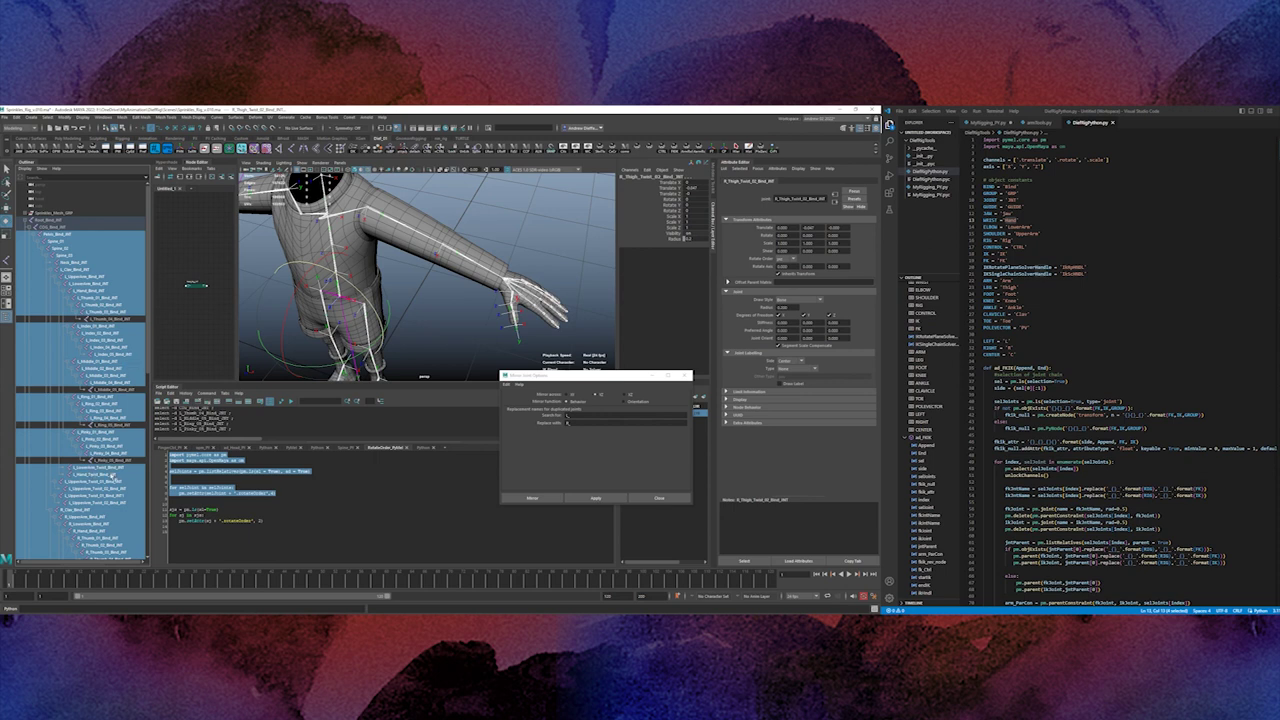
pyautogui.click(101, 278)
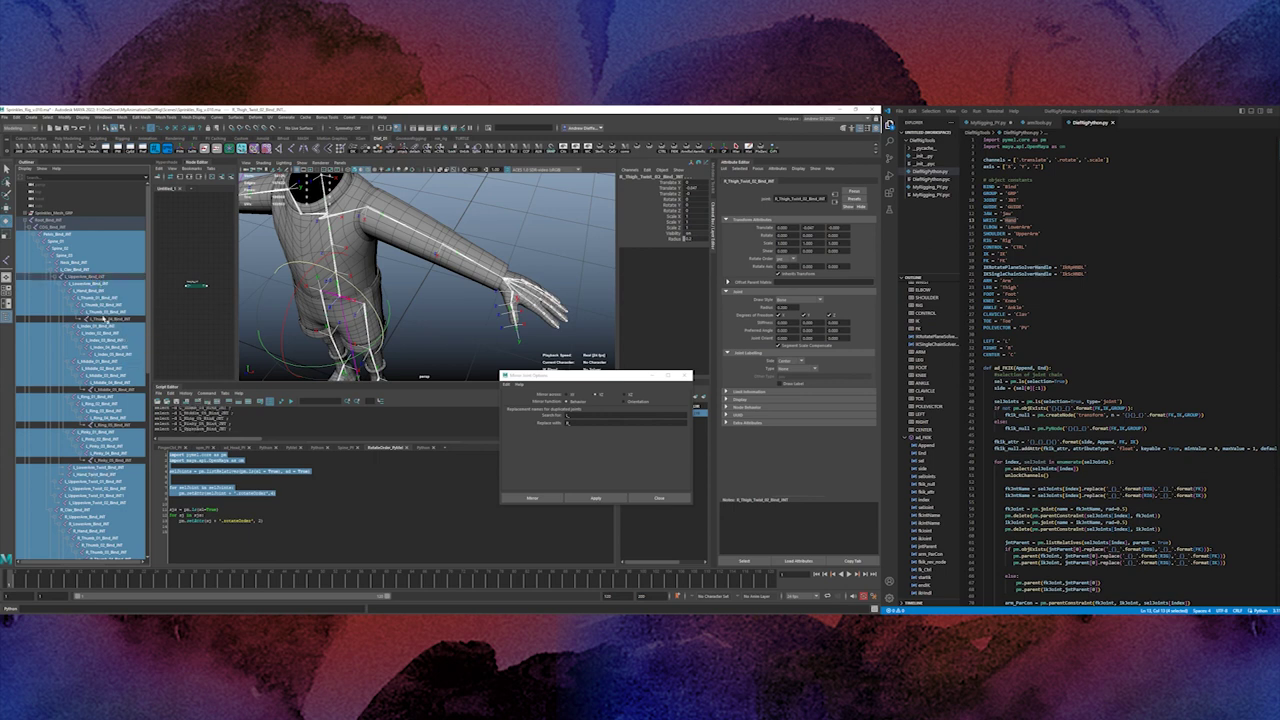
# Exclude the right upper arm bind joint and both thigh bind joints from the selection.
pyautogui.scroll(-2, 103, 318)
pyautogui.scroll(-6, 125, 432)
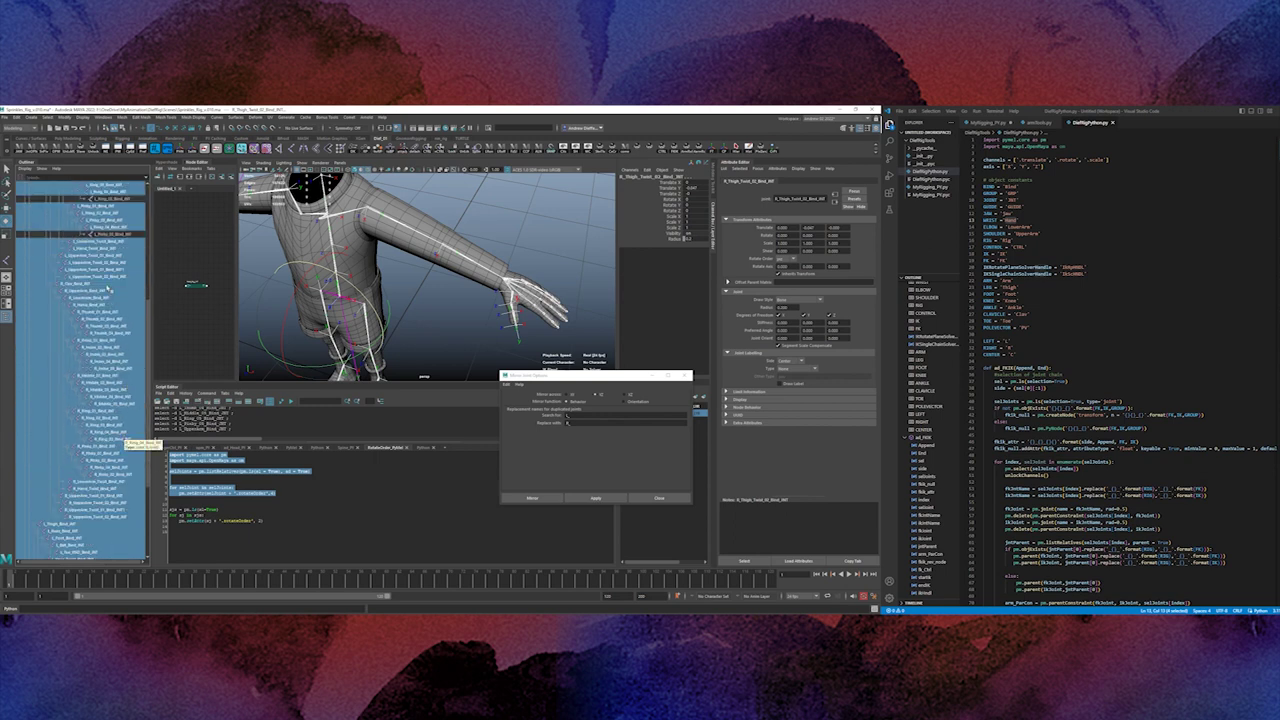
pyautogui.click(74, 291)
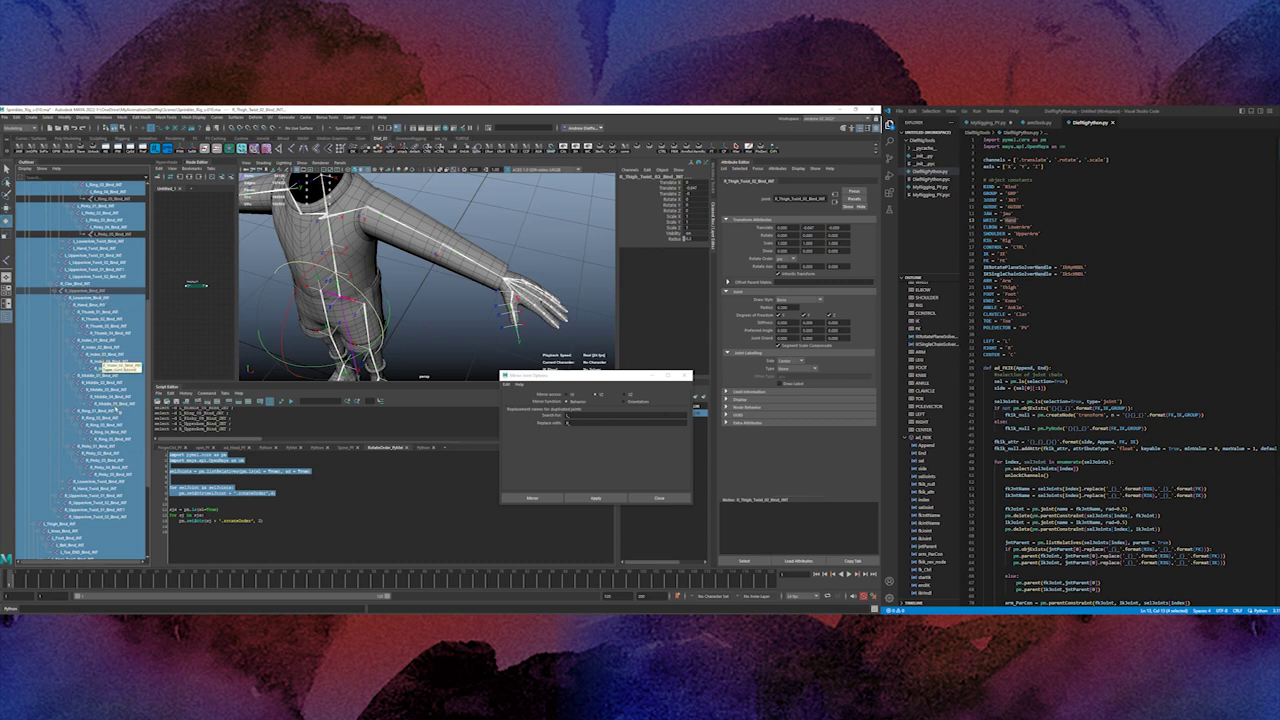
pyautogui.scroll(-4, 90, 390)
pyautogui.click(62, 411)
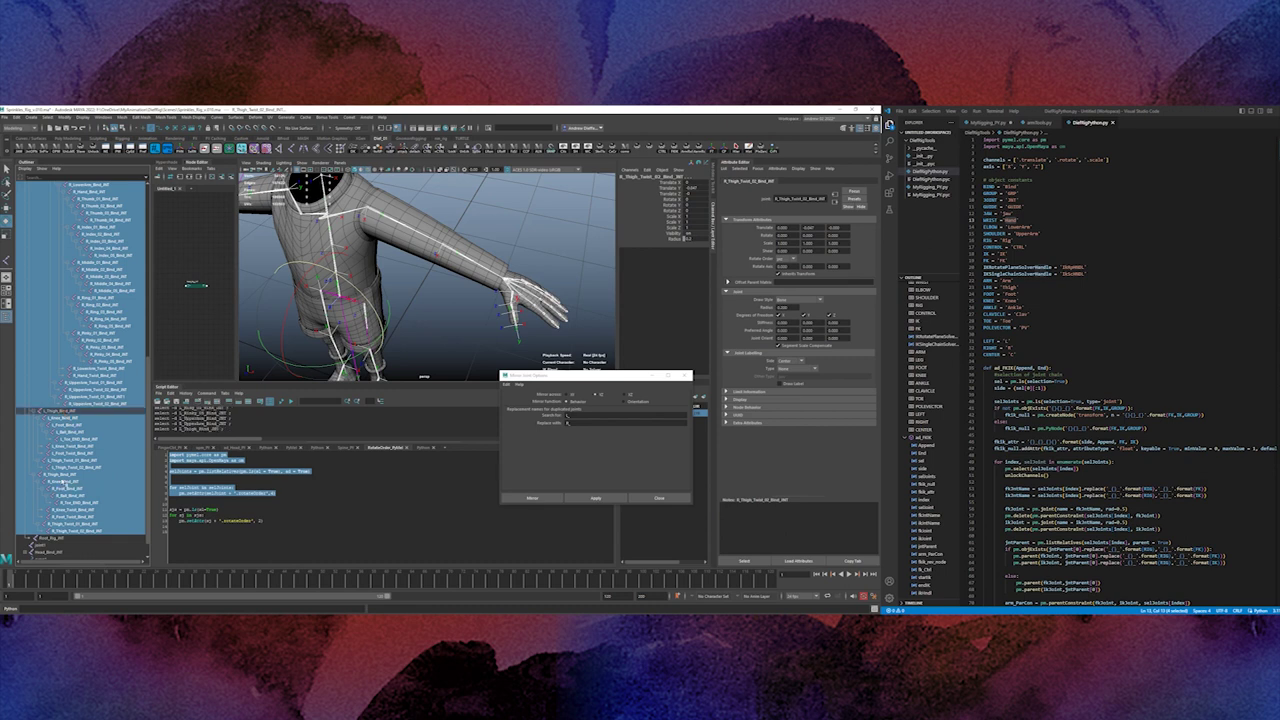
pyautogui.keyDown('ctrl'); pyautogui.click(62, 475); pyautogui.keyUp('ctrl')
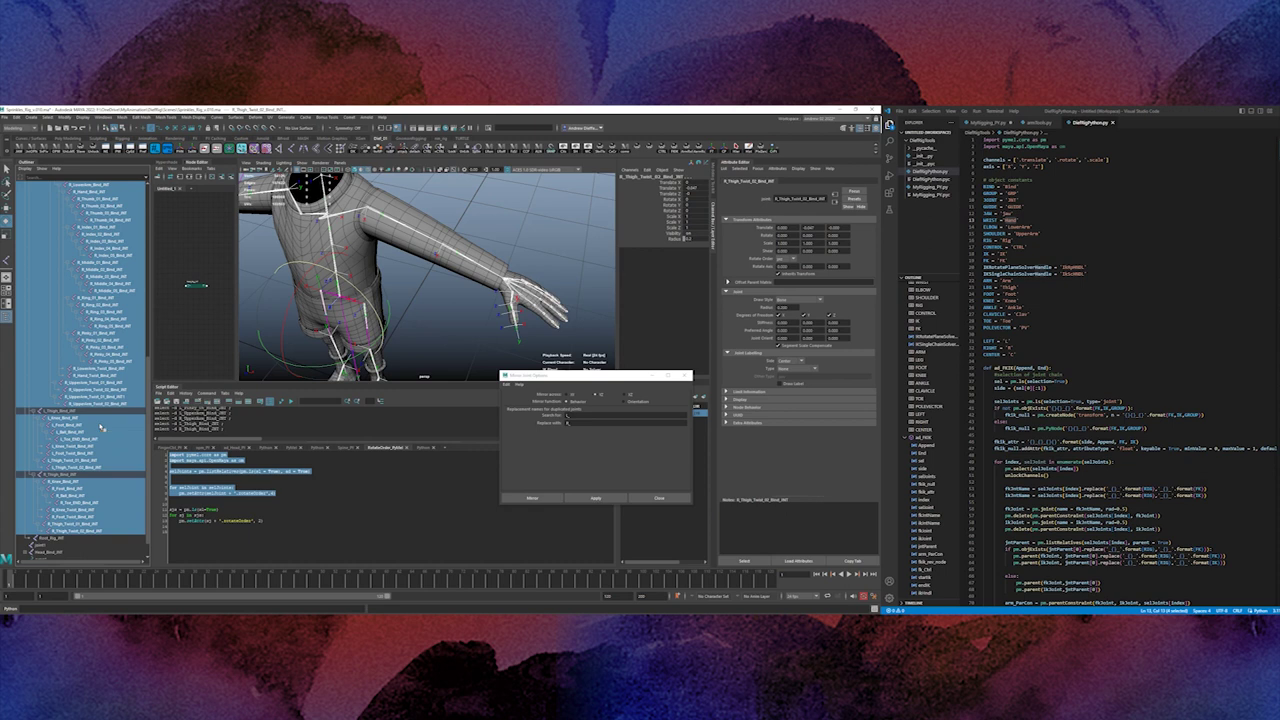
# Exclude both toe end joints and the right hand's finger end joints from the selection.
pyautogui.scroll(-1, 100, 428)
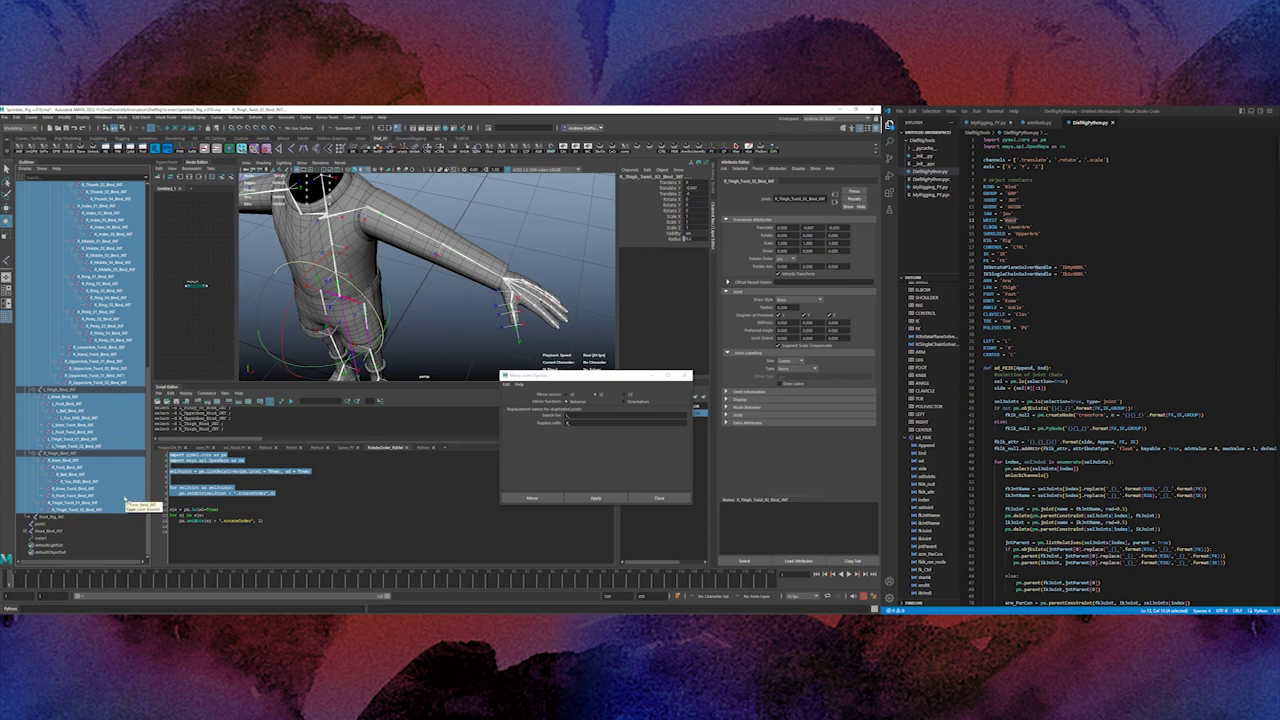
pyautogui.keyDown('ctrl'); pyautogui.click(88, 420); pyautogui.keyUp('ctrl')
pyautogui.keyDown('ctrl'); pyautogui.click(92, 483); pyautogui.keyUp('ctrl')
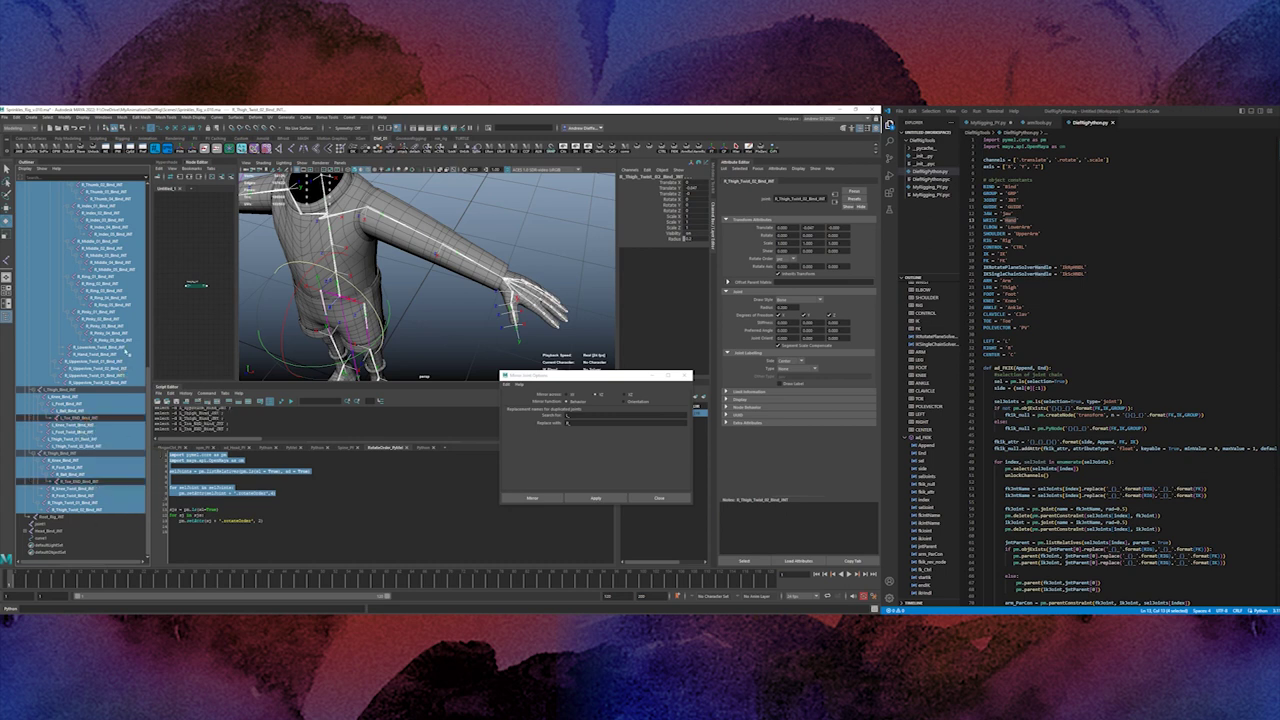
pyautogui.keyDown('ctrl'); pyautogui.click(127, 343); pyautogui.keyUp('ctrl')
pyautogui.keyDown('ctrl'); pyautogui.click(127, 306); pyautogui.keyUp('ctrl')
pyautogui.keyDown('ctrl'); pyautogui.click(130, 271); pyautogui.keyUp('ctrl')
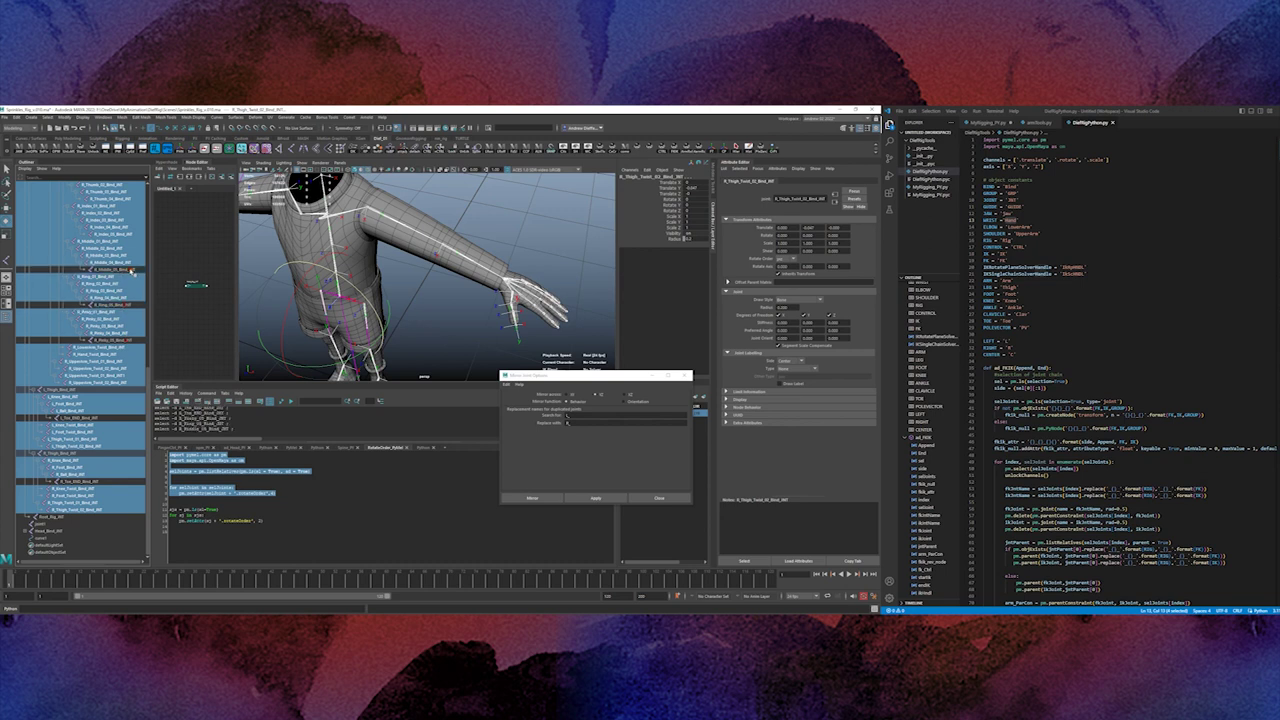
pyautogui.keyDown('ctrl'); pyautogui.click(130, 235); pyautogui.keyUp('ctrl')
pyautogui.scroll(2, 86, 305)
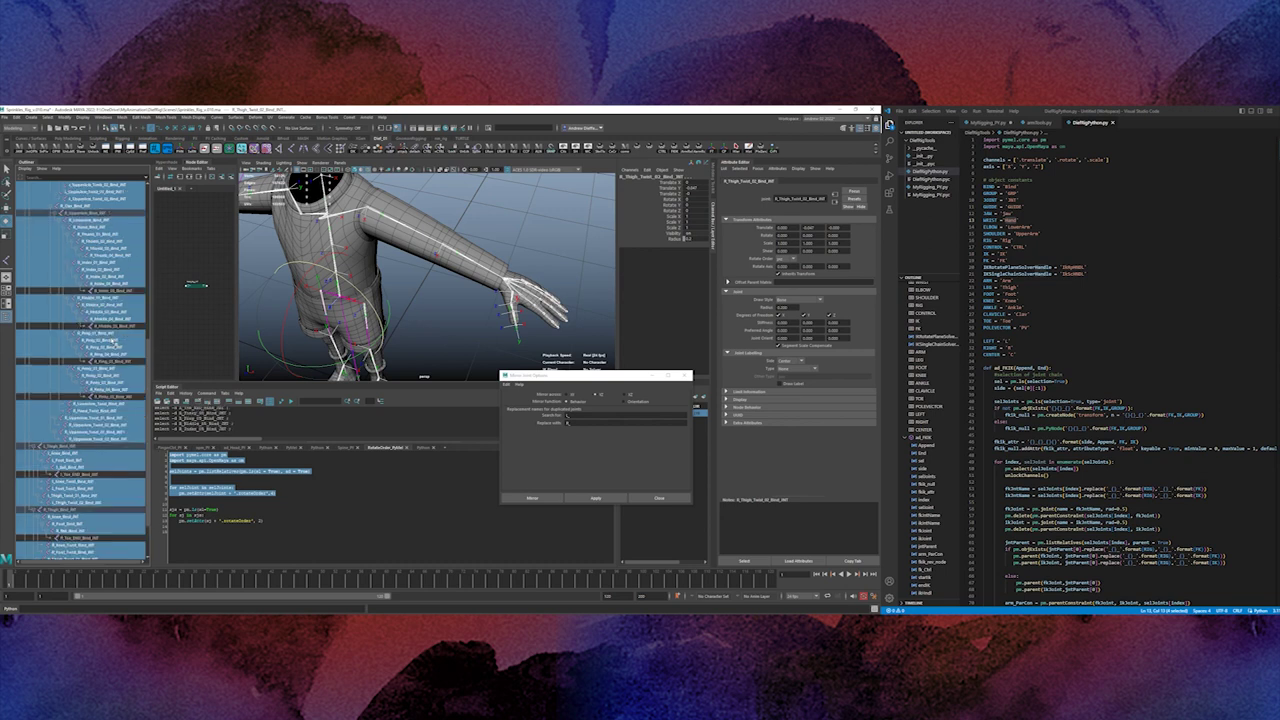
pyautogui.keyDown('ctrl'); pyautogui.click(125, 256); pyautogui.keyUp('ctrl')
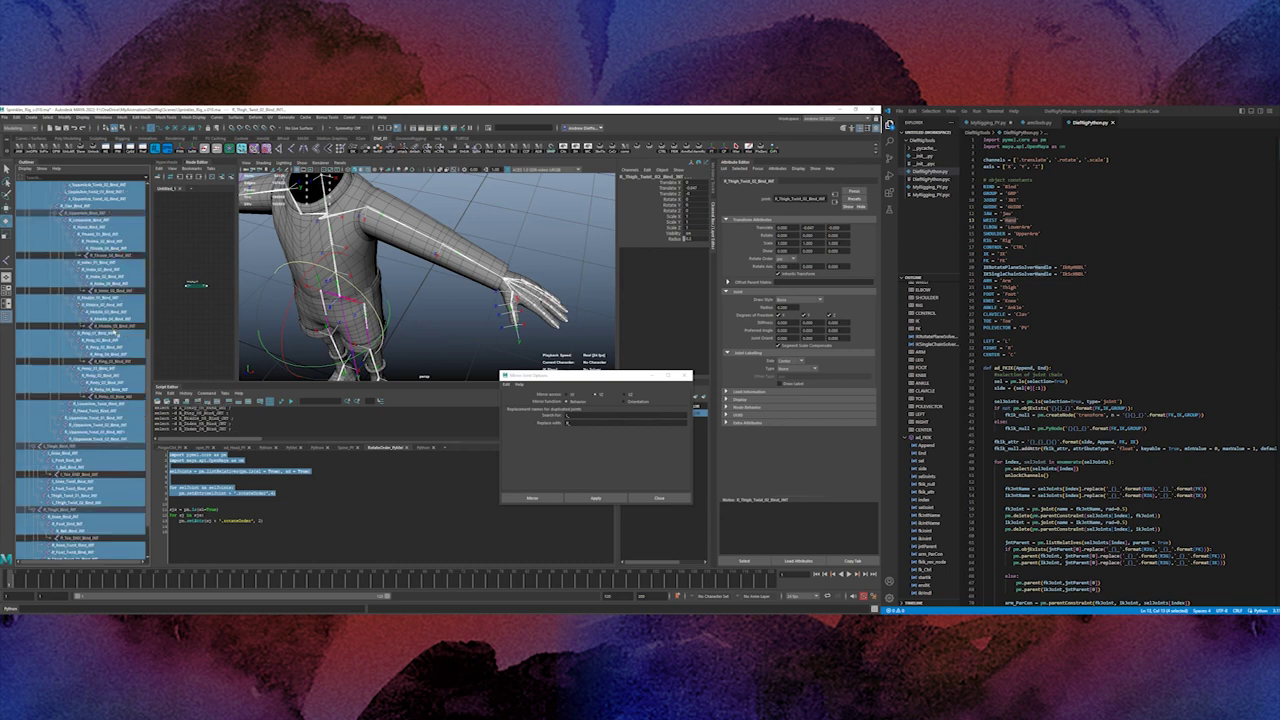
# Create a selection set named BindJoints_SET from the selected bind joints.
pyautogui.scroll(6, 96, 514)
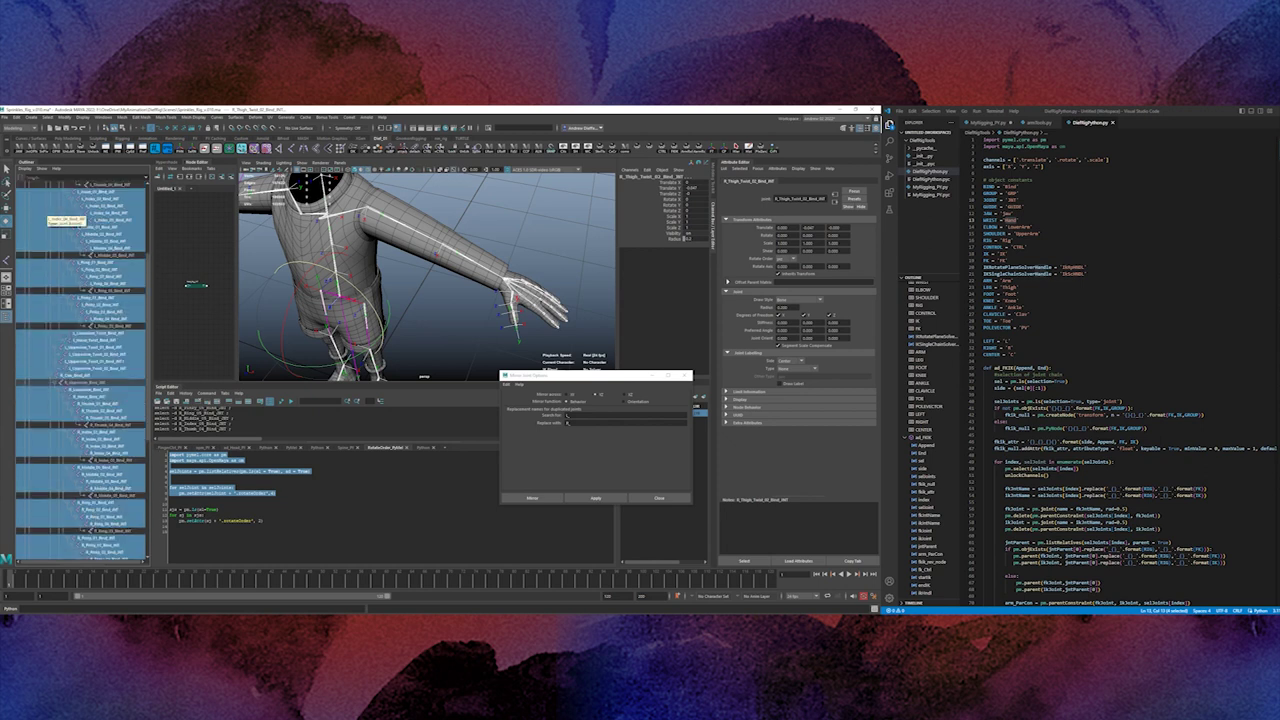
pyautogui.click(31, 117)
pyautogui.moveTo(48, 276)
pyautogui.click(173, 276)
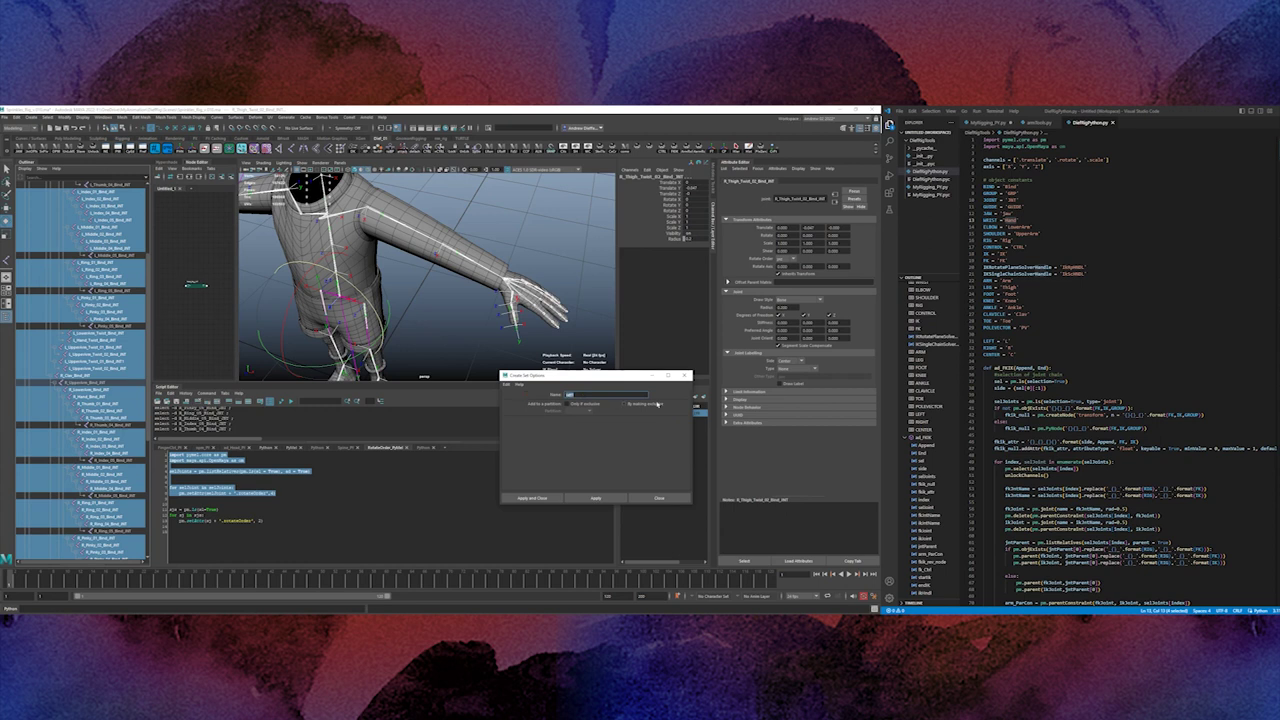
pyautogui.write('L')
pyautogui.click(532, 497)
# Select the members of BindJoints_SET and add the meshes inside Sprinkles_Body_Mesh_GRP to the selection.
pyautogui.rightClick(48, 553)
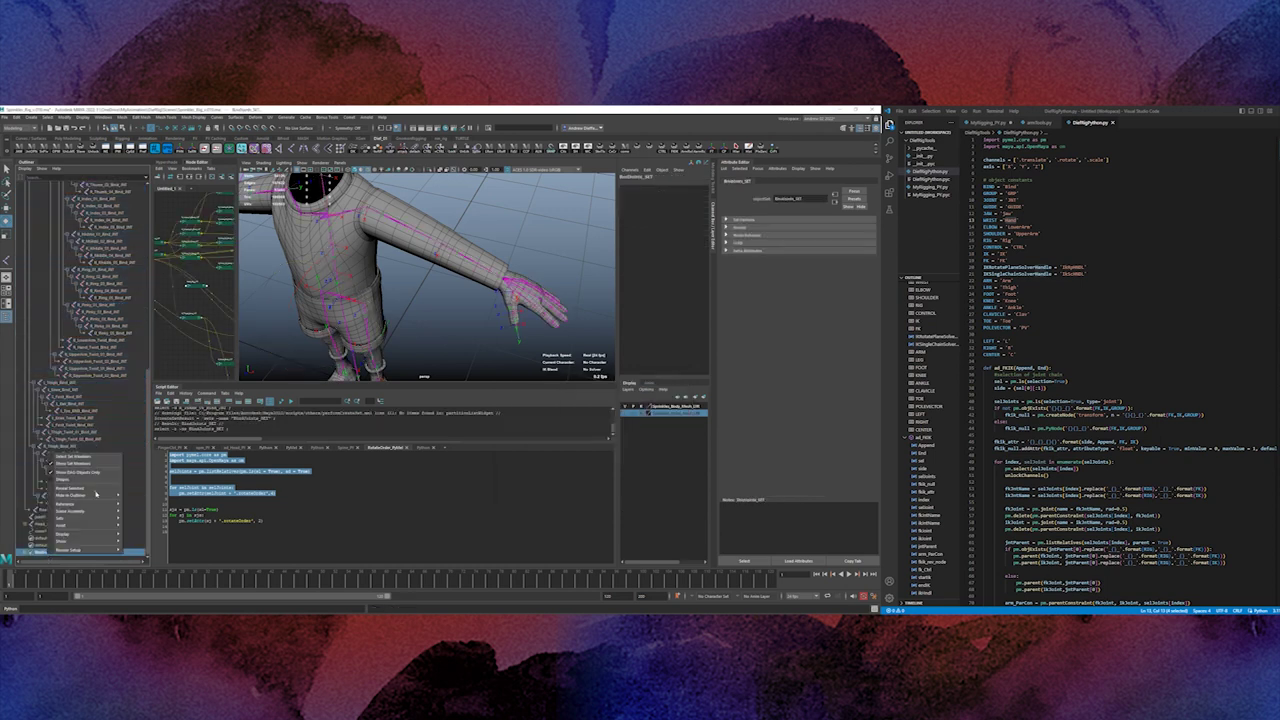
pyautogui.click(102, 458)
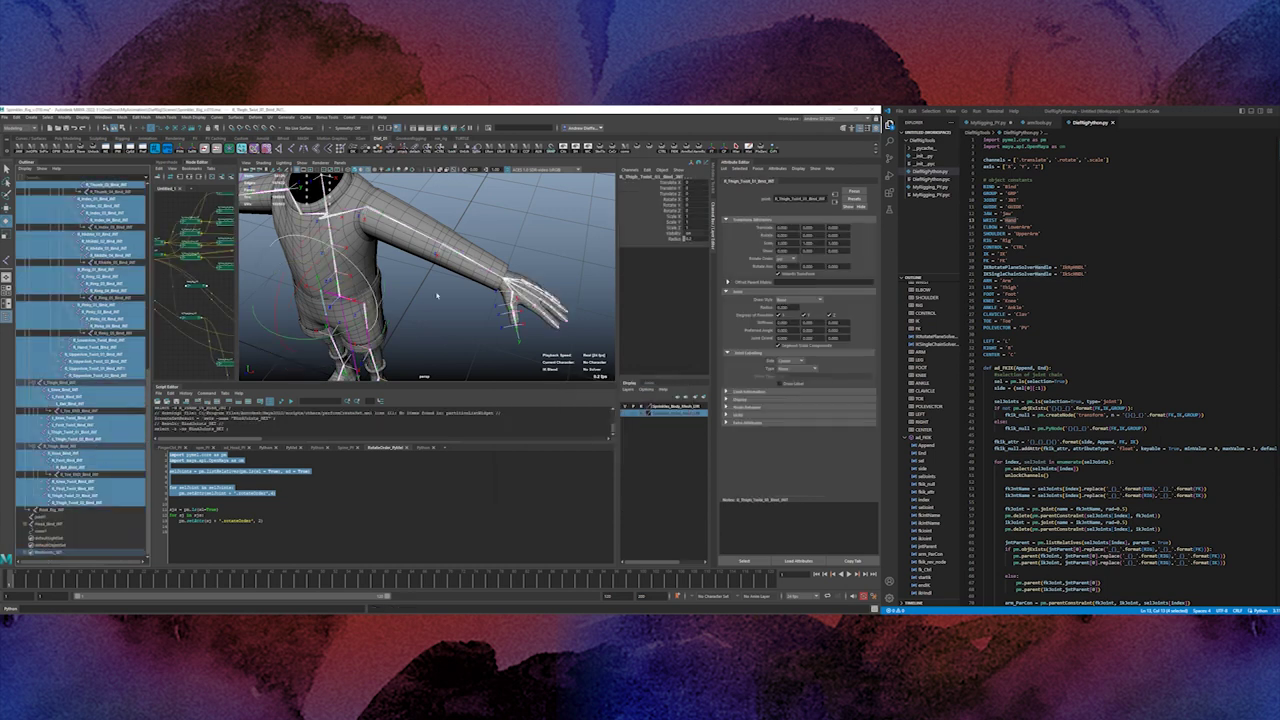
pyautogui.press('f')
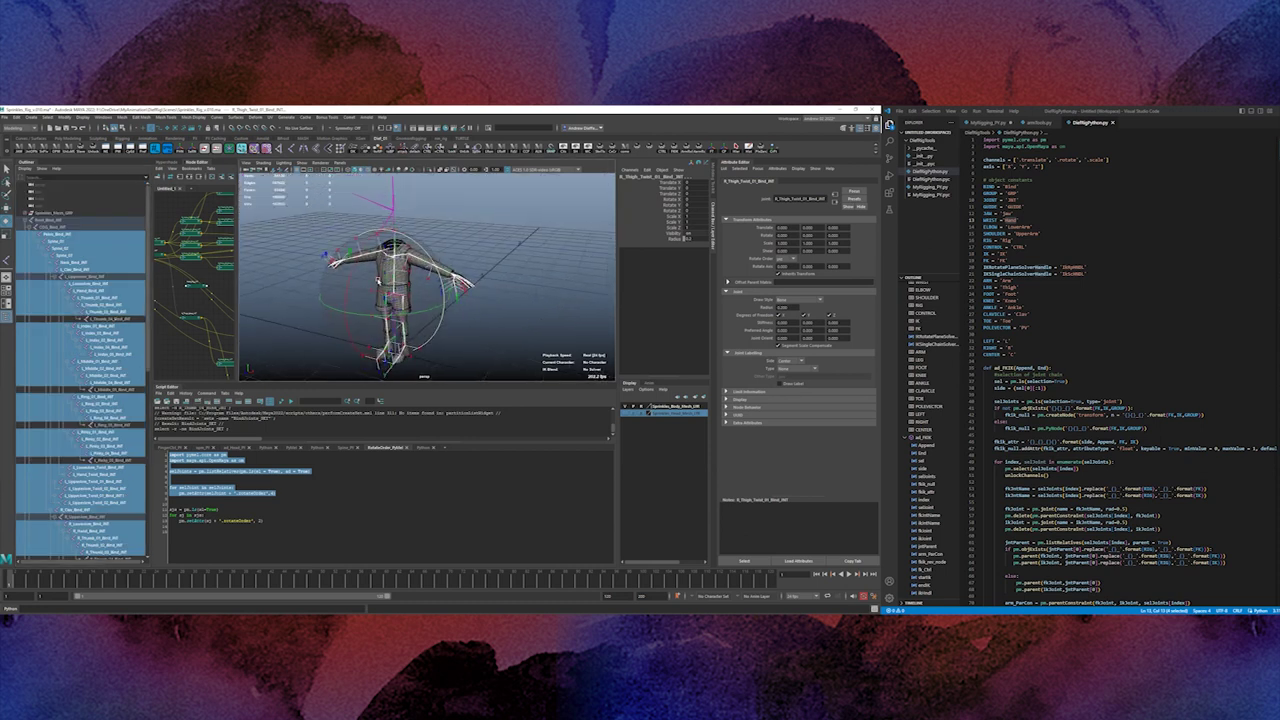
pyautogui.keyDown('alt'); pyautogui.moveTo(378, 281); pyautogui.dragTo(330, 280); pyautogui.keyUp('alt')
pyautogui.click(25, 213)
pyautogui.keyDown('ctrl'); pyautogui.click(86, 234); pyautogui.keyUp('ctrl')
pyautogui.keyDown('ctrl'); pyautogui.click(78, 241); pyautogui.keyUp('ctrl')
pyautogui.keyDown('ctrl'); pyautogui.click(76, 248); pyautogui.keyUp('ctrl')
pyautogui.keyDown('ctrl'); pyautogui.click(77, 262); pyautogui.keyUp('ctrl')
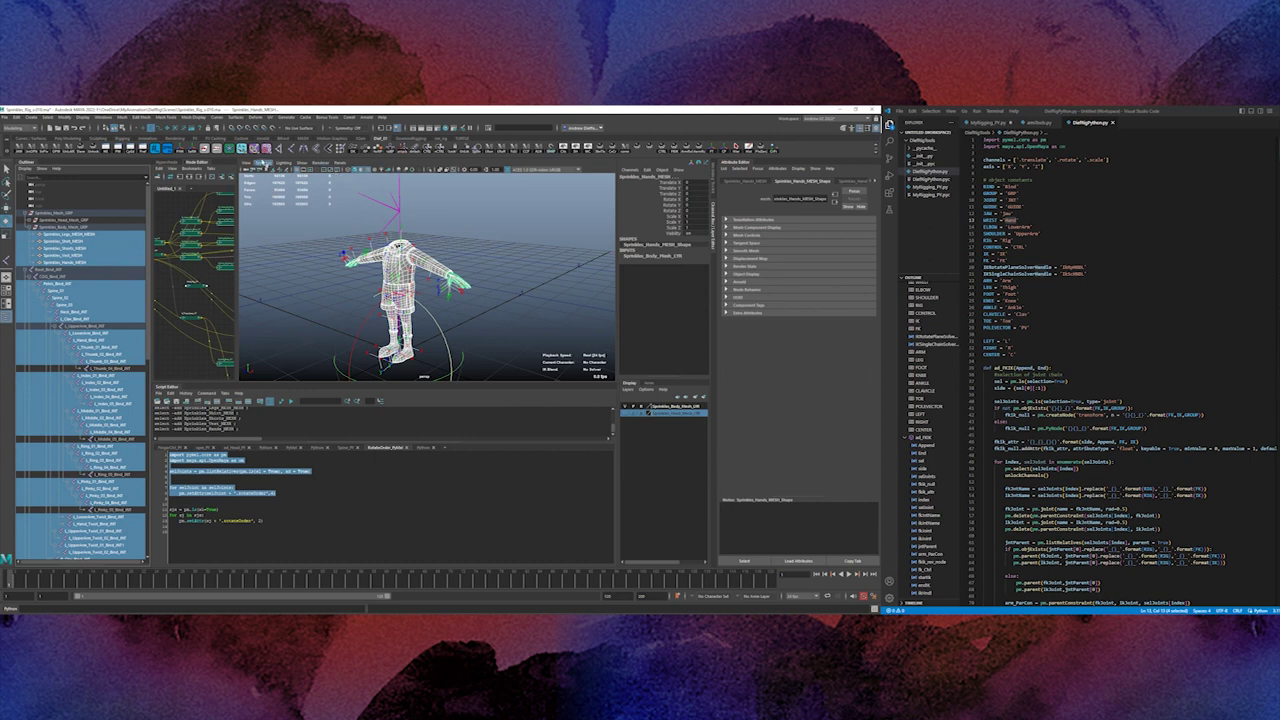
# Bind the skin of the body meshes to the selected joints using the Heat Map bind method.
pyautogui.click(307, 149)
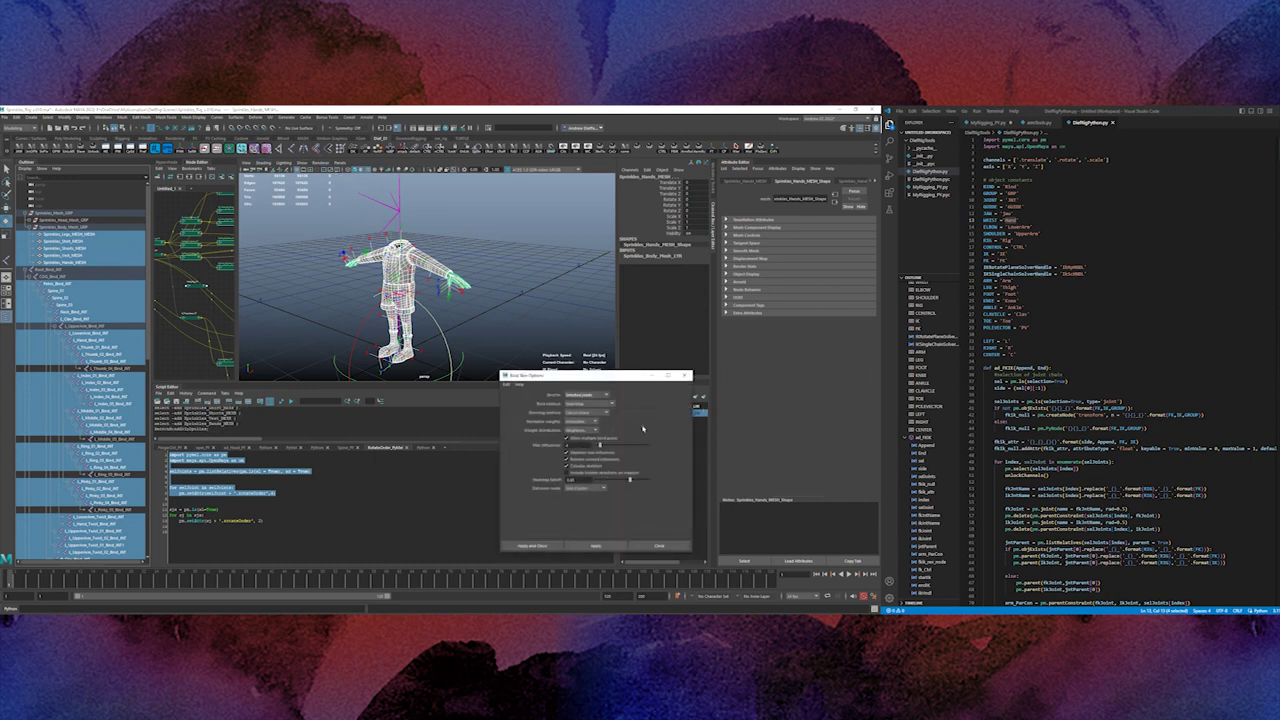
pyautogui.click(613, 406)
pyautogui.click(613, 406)
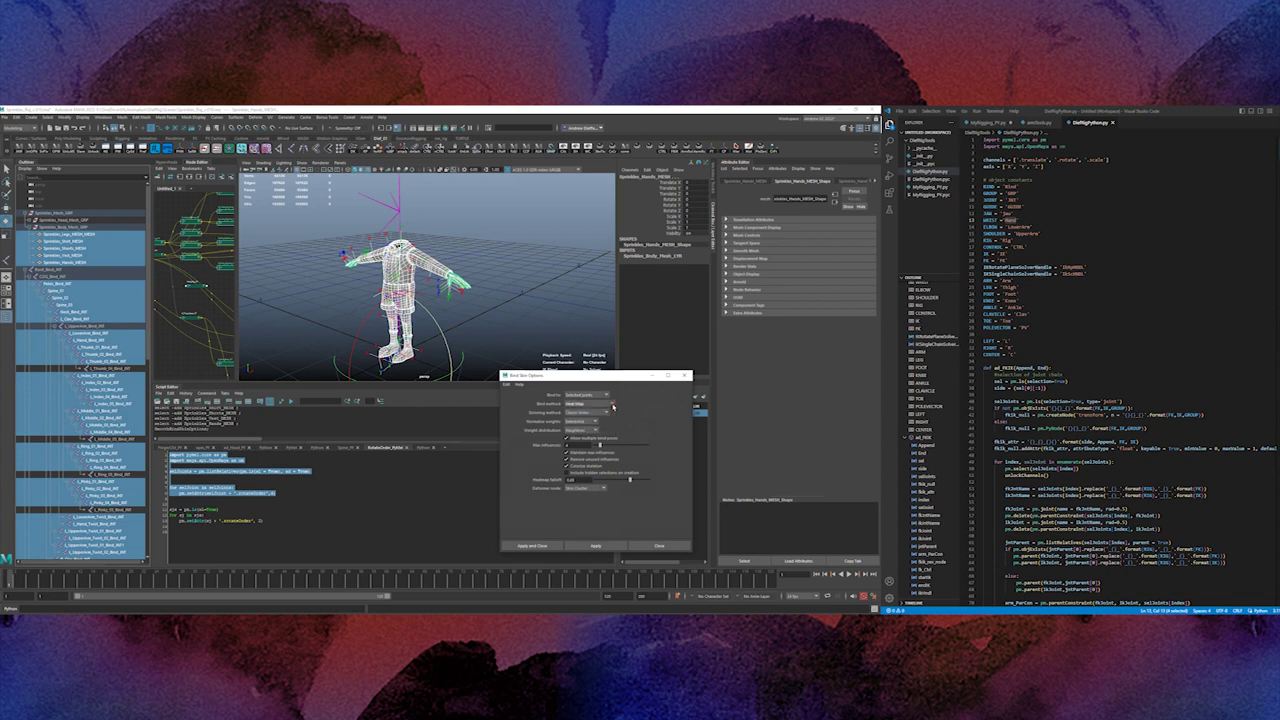
pyautogui.click(594, 546)
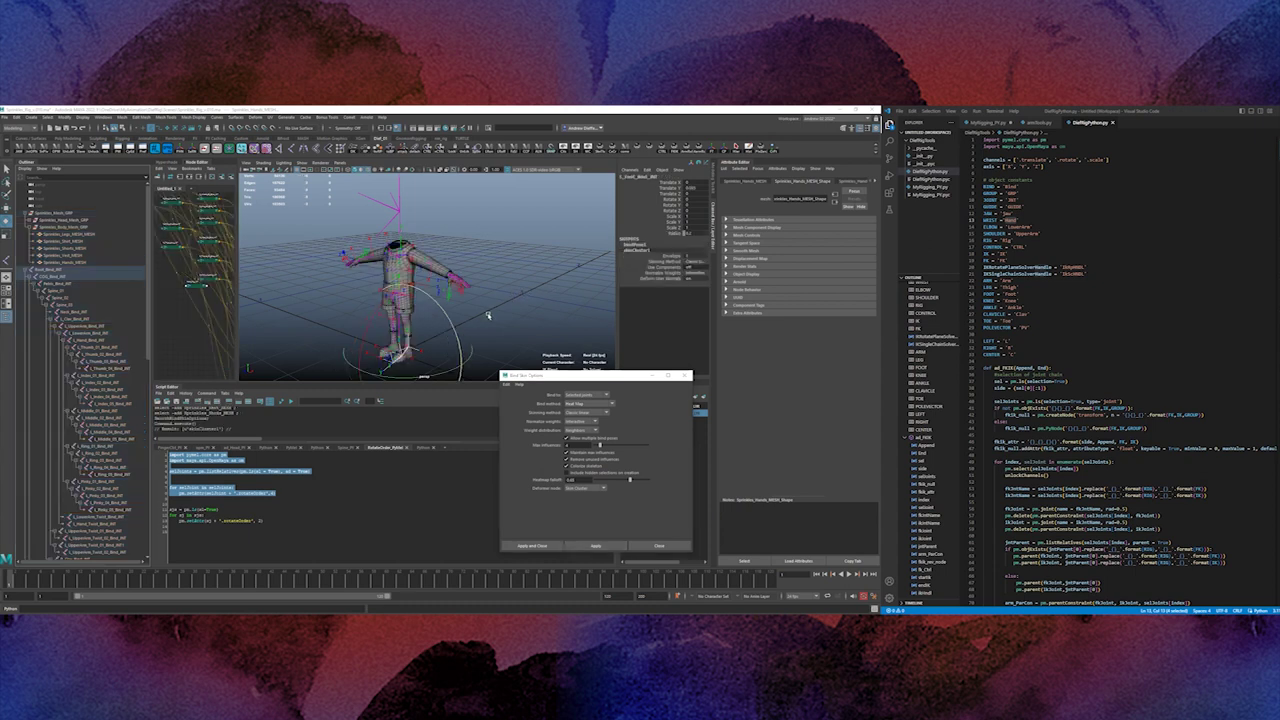
# Select the hierarchy below the root bind joint and turn off the joints' local rotation axes display.
pyautogui.keyDown('alt'); pyautogui.moveTo(476, 321); pyautogui.dragTo(303, 320); pyautogui.keyUp('alt')
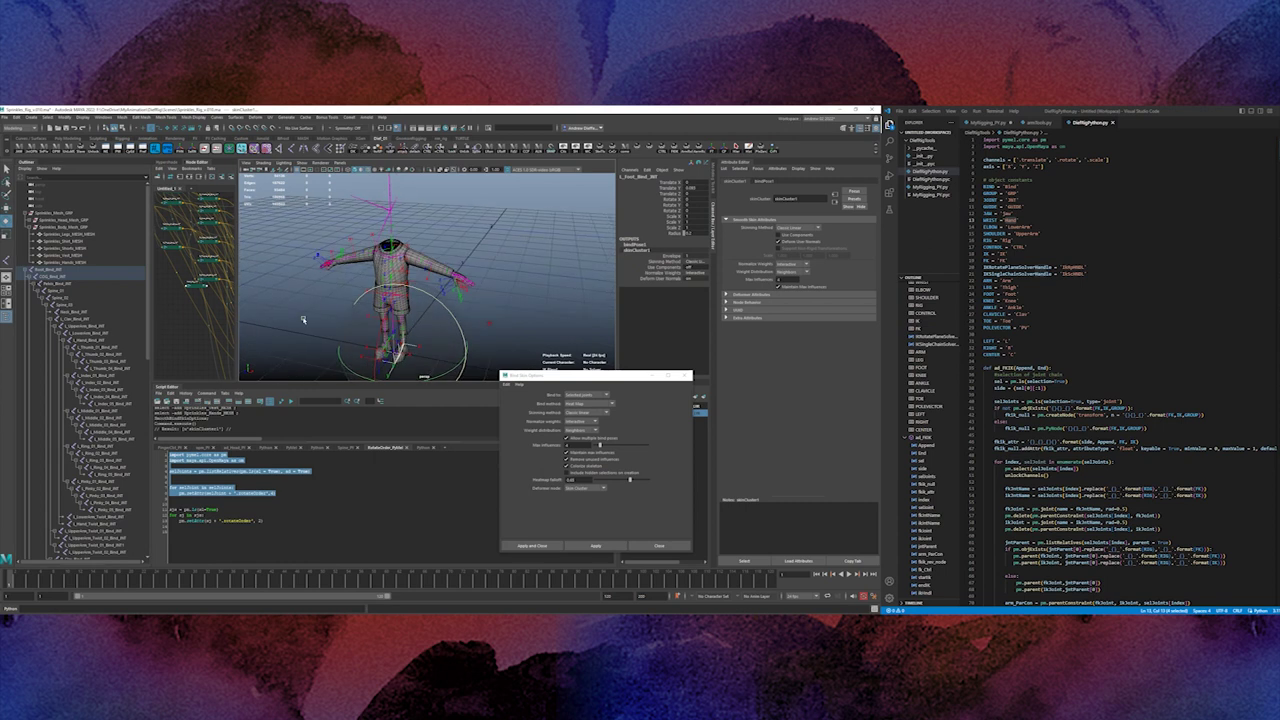
pyautogui.click(50, 270)
pyautogui.click(735, 148)
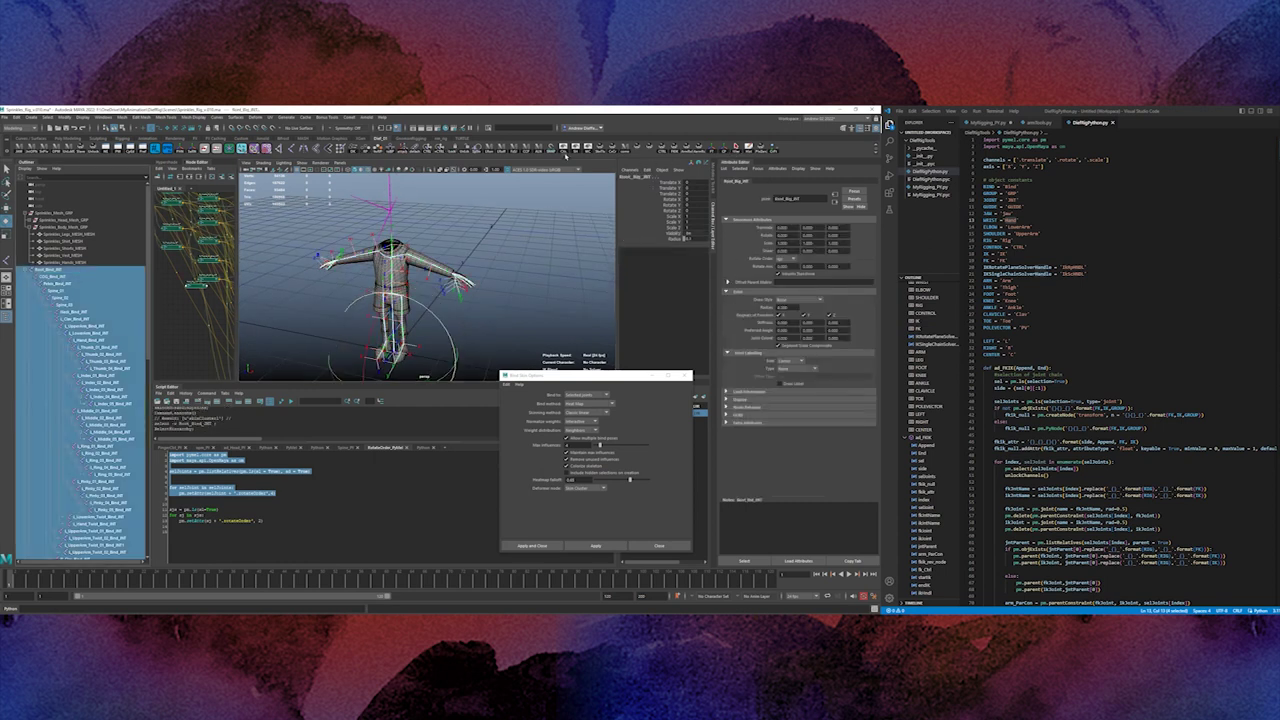
pyautogui.click(503, 149)
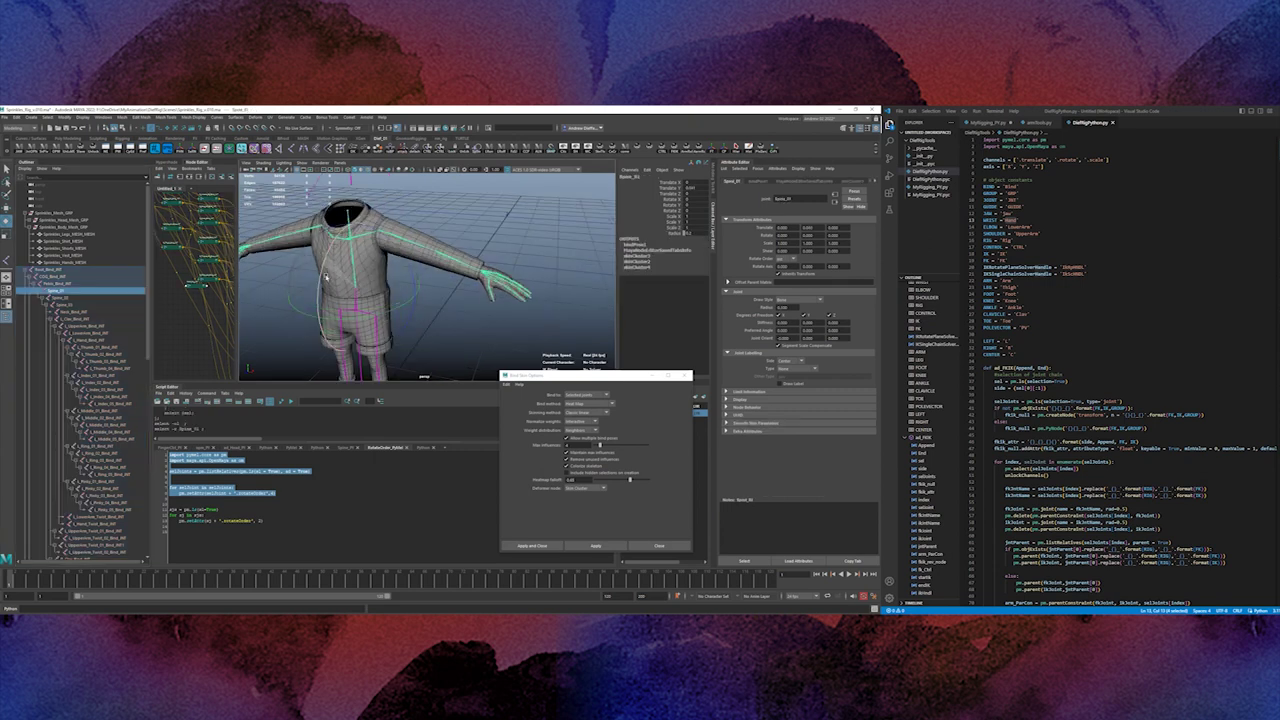
# Test the skin deformation by rotating the left upper arm and lower arm twist joints.
pyautogui.keyDown('alt'); pyautogui.moveTo(470, 265); pyautogui.dragTo(405, 257); pyautogui.keyUp('alt')
pyautogui.click(405, 257)
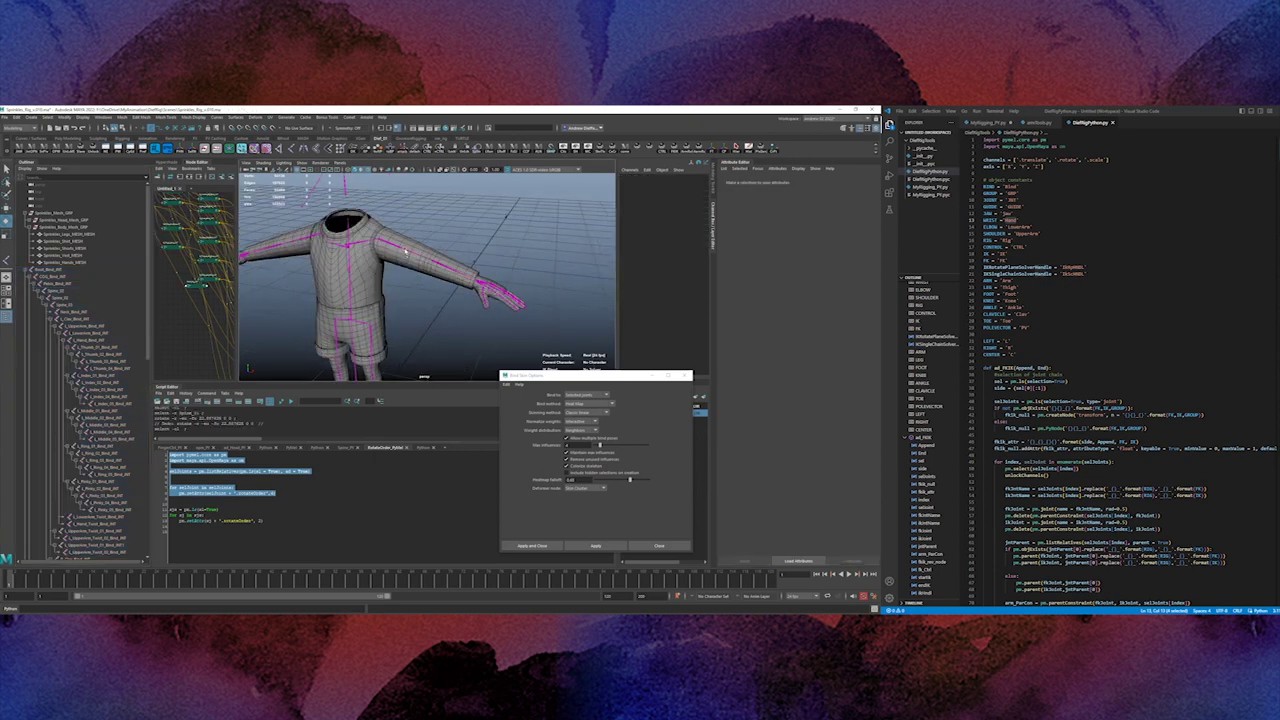
pyautogui.click(405, 254)
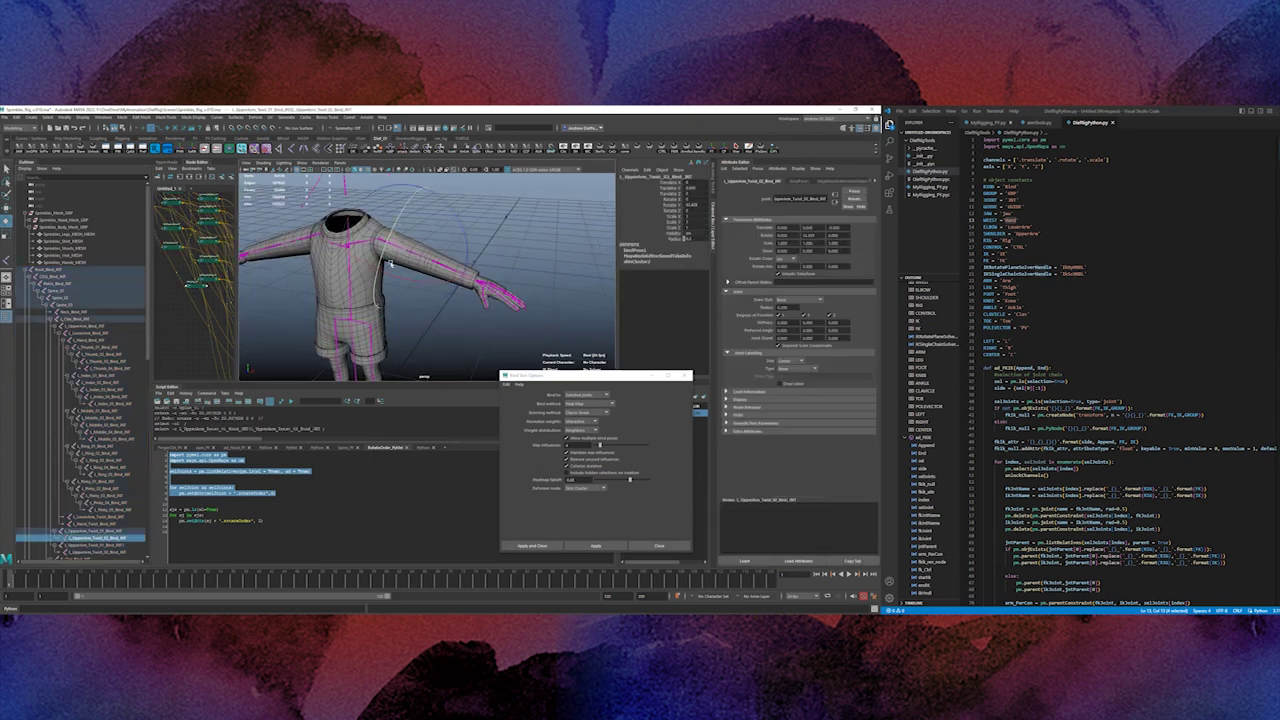
pyautogui.click(429, 349)
pyautogui.click(453, 270)
pyautogui.click(508, 234)
pyautogui.click(450, 269)
pyautogui.press('f')
pyautogui.click(360, 308)
pyautogui.click(361, 240)
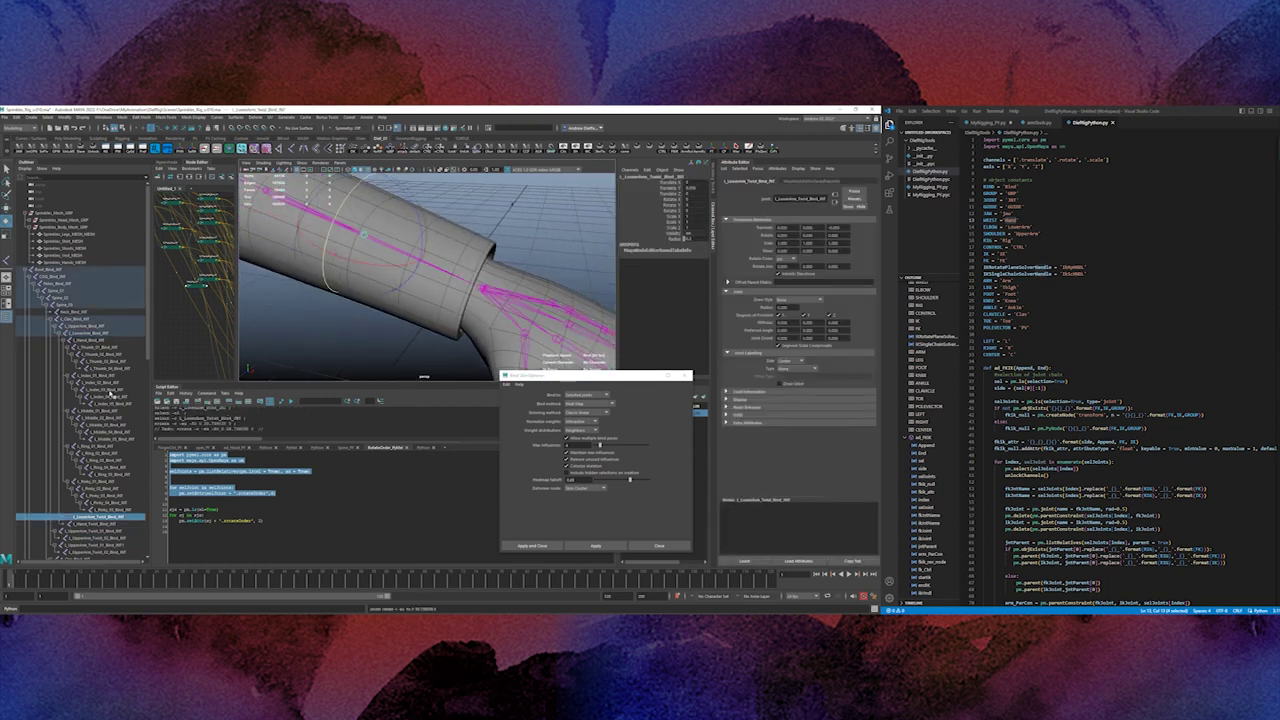
# Select the members of BindJoints_SET to check whether the left lower arm twist joint is included.
pyautogui.scroll(-10, 80, 420)
pyautogui.click(45, 553)
pyautogui.rightClick(45, 553)
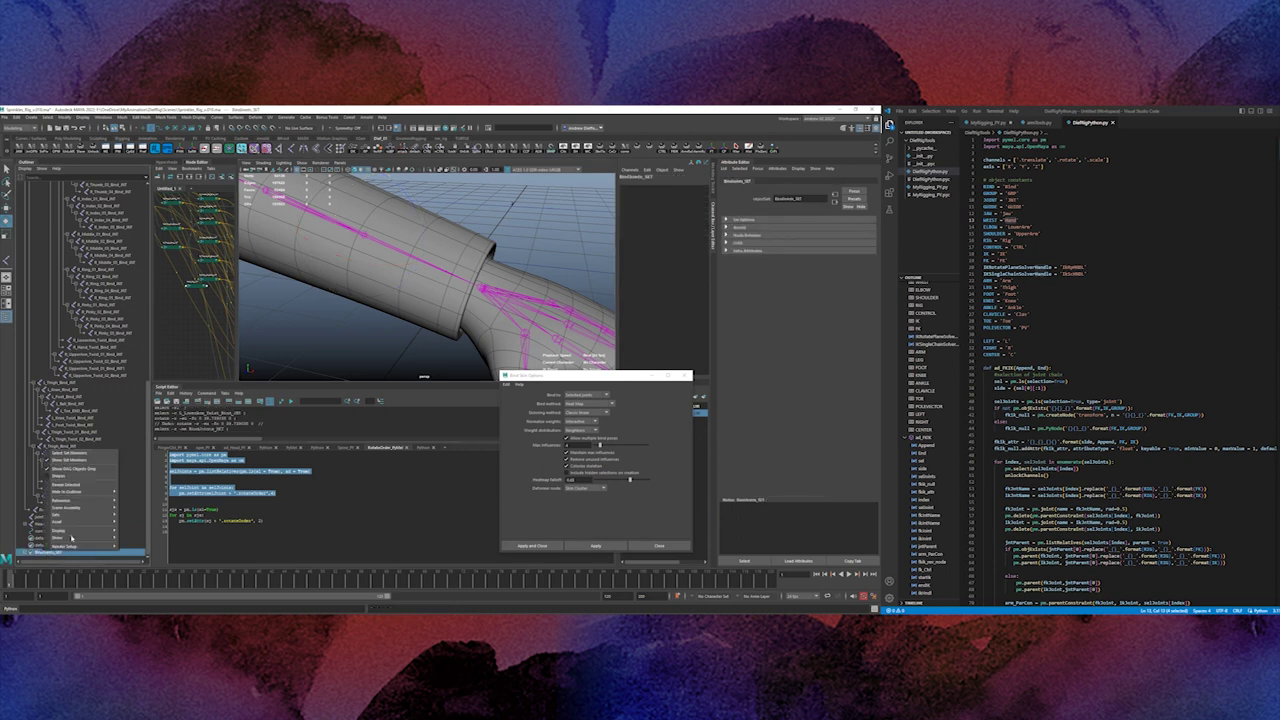
pyautogui.click(82, 455)
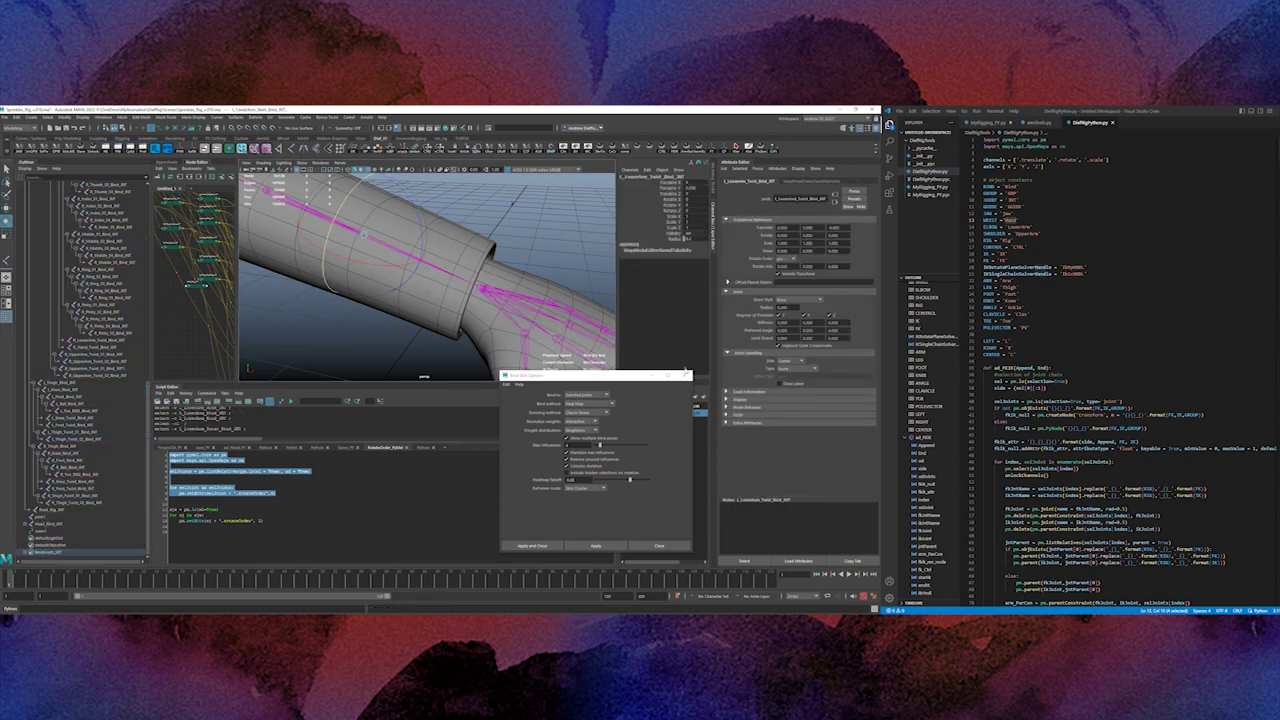
# Add the left and right lower arm twist joints as influences on the shirt mesh's skin with the Add Influence options.
pyautogui.moveTo(618, 376); pyautogui.dragTo(466, 394)
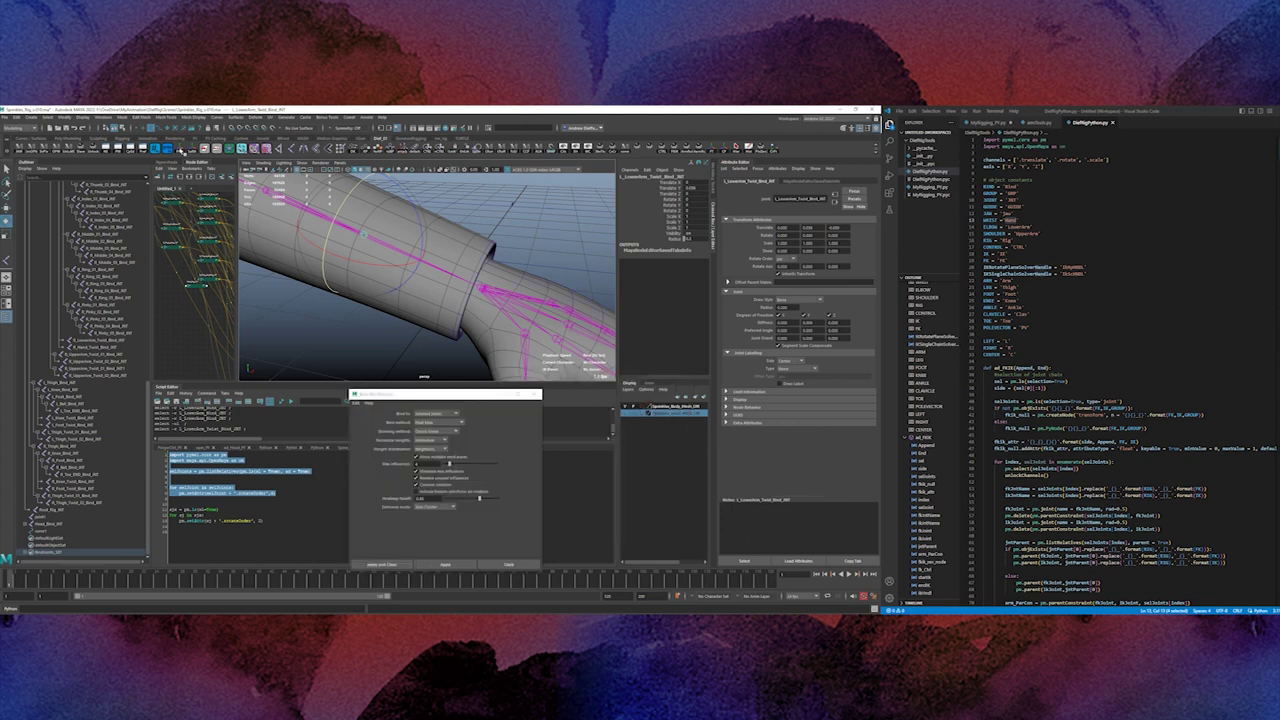
pyautogui.click(447, 310)
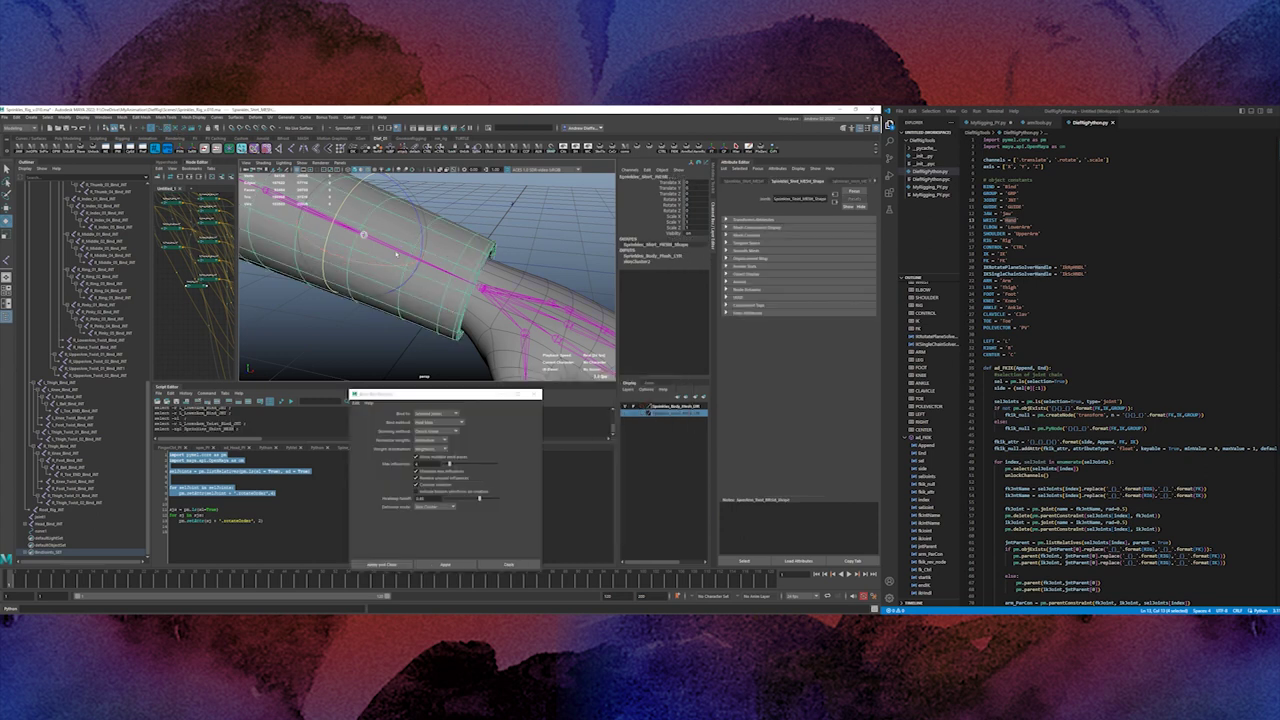
pyautogui.press('space')
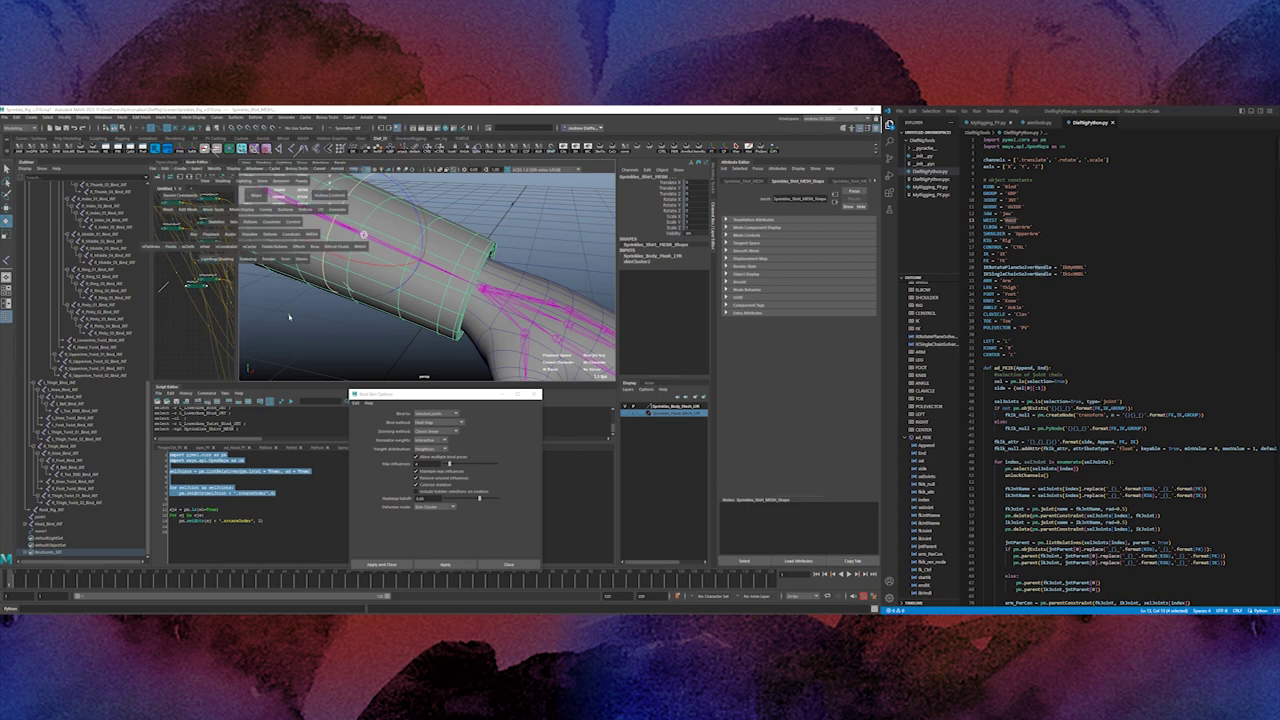
pyautogui.click(234, 222)
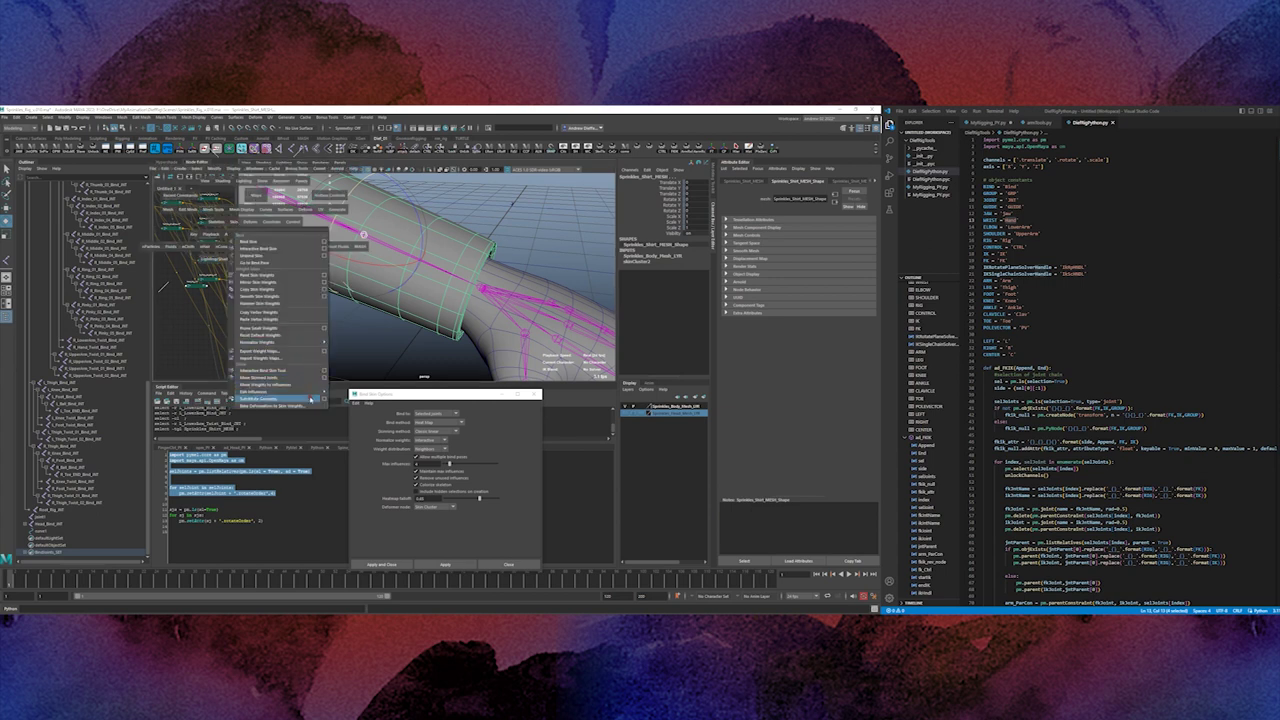
pyautogui.moveTo(315, 393)
pyautogui.click(405, 392)
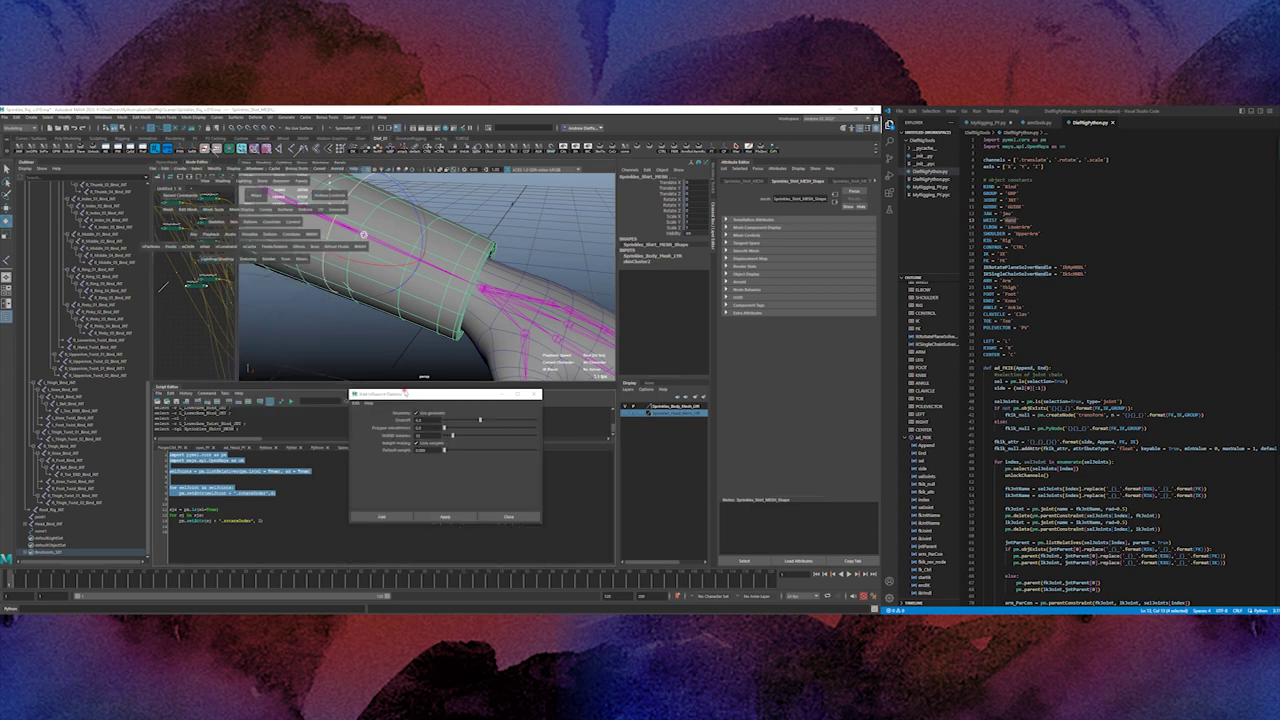
pyautogui.moveTo(433, 401); pyautogui.dragTo(523, 352)
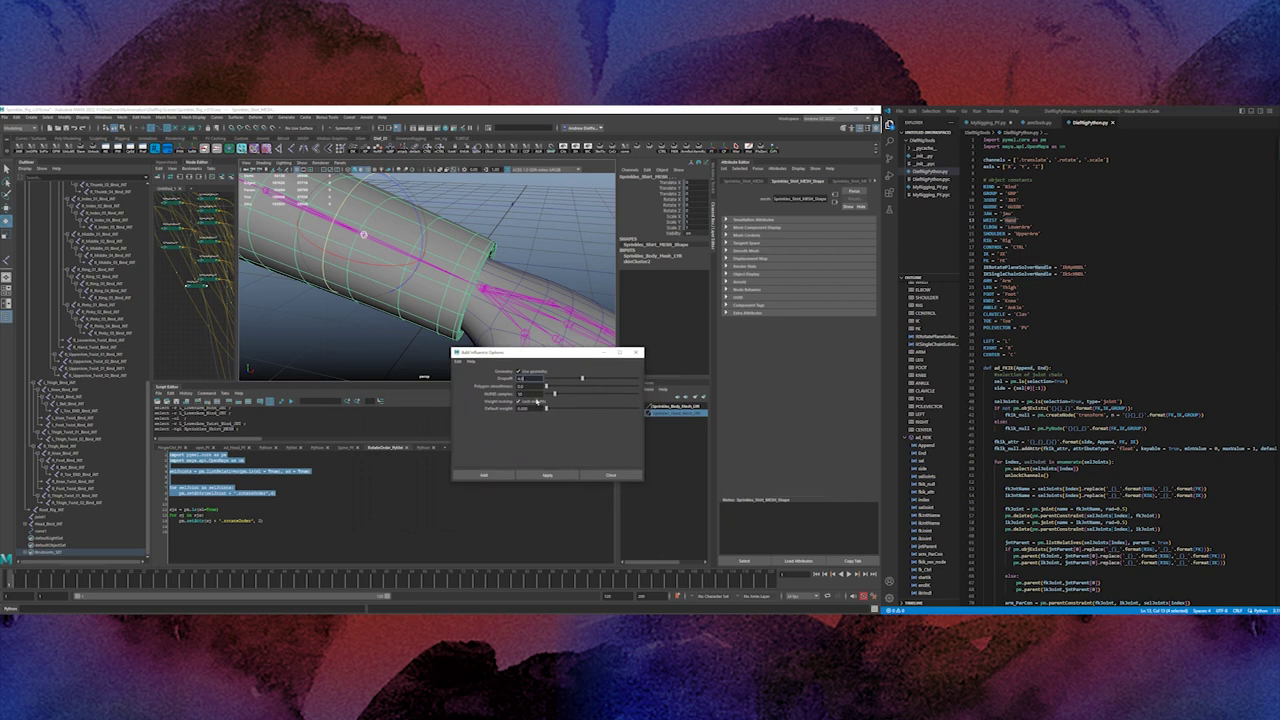
pyautogui.click(558, 476)
pyautogui.scroll(3, 490, 290)
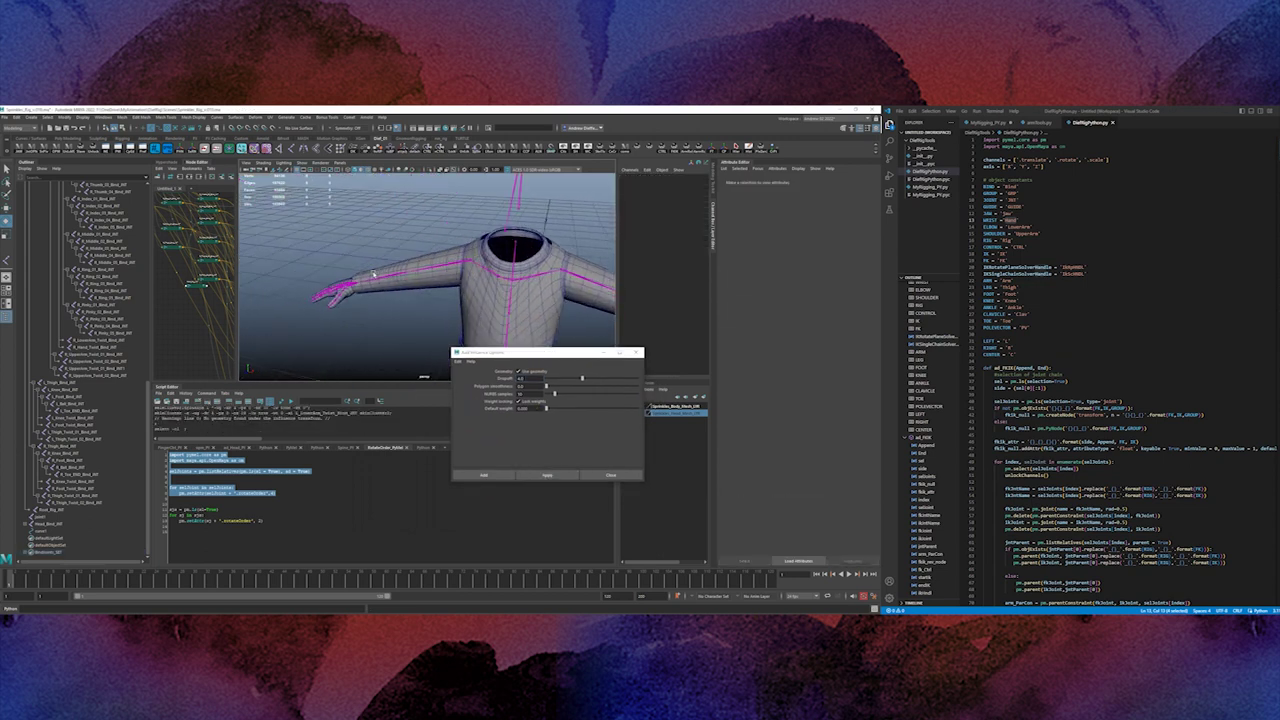
pyautogui.scroll(6, 378, 274)
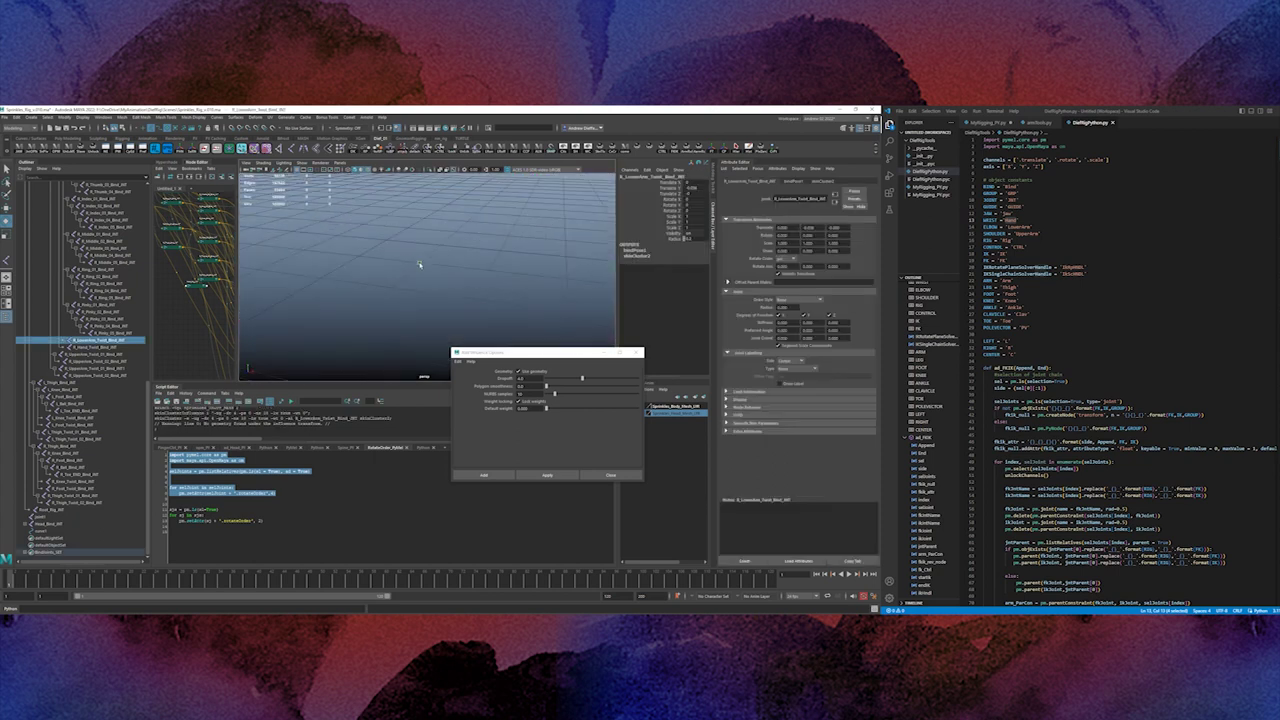
# Test the skin deformation around the left knee twist joint by rotating it, and undo the rotation.
pyautogui.scroll(-5, 463, 271)
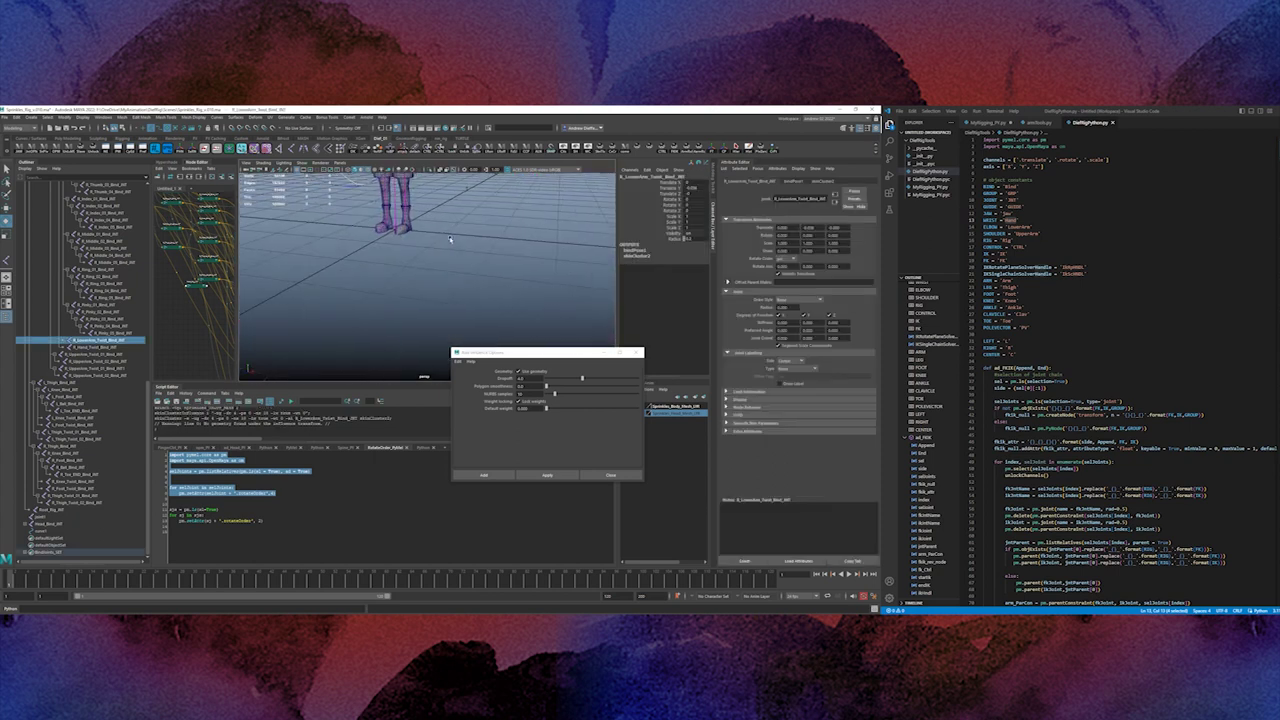
pyautogui.scroll(2, 476, 239)
pyautogui.keyDown('alt'); pyautogui.moveTo(476, 239); pyautogui.dragTo(457, 286, button='middle'); pyautogui.keyUp('alt')
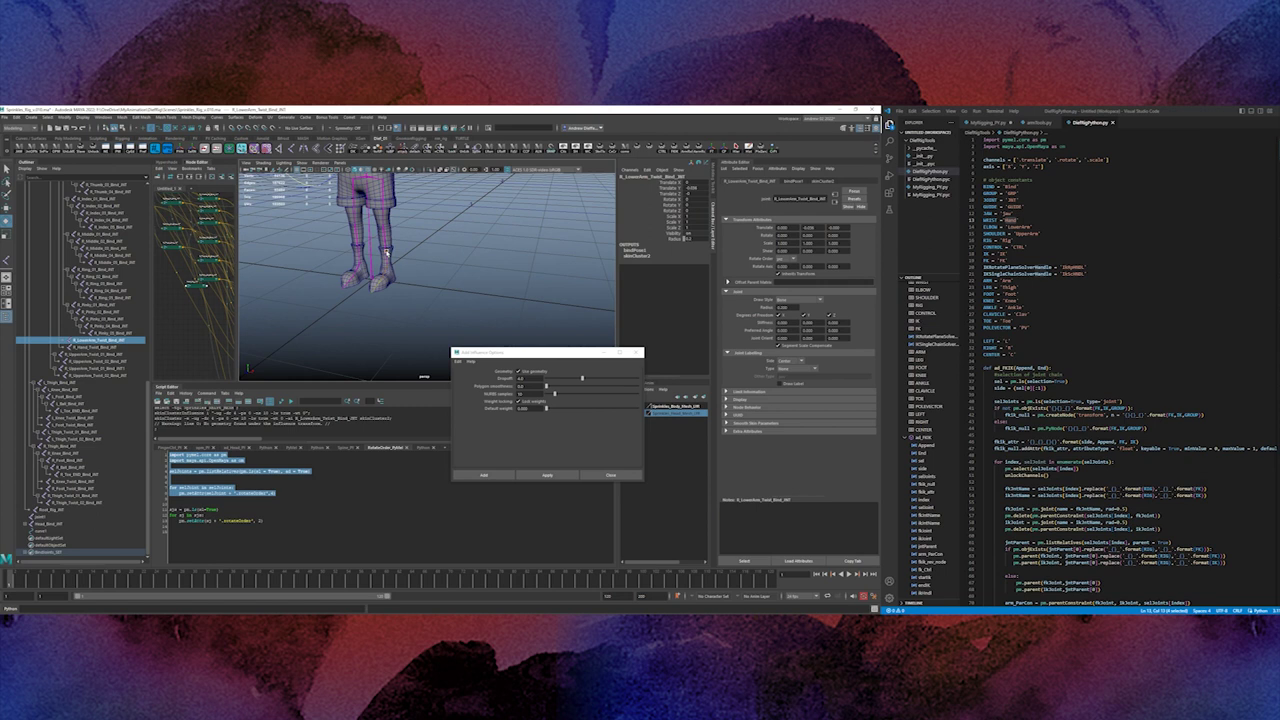
pyautogui.click(387, 254)
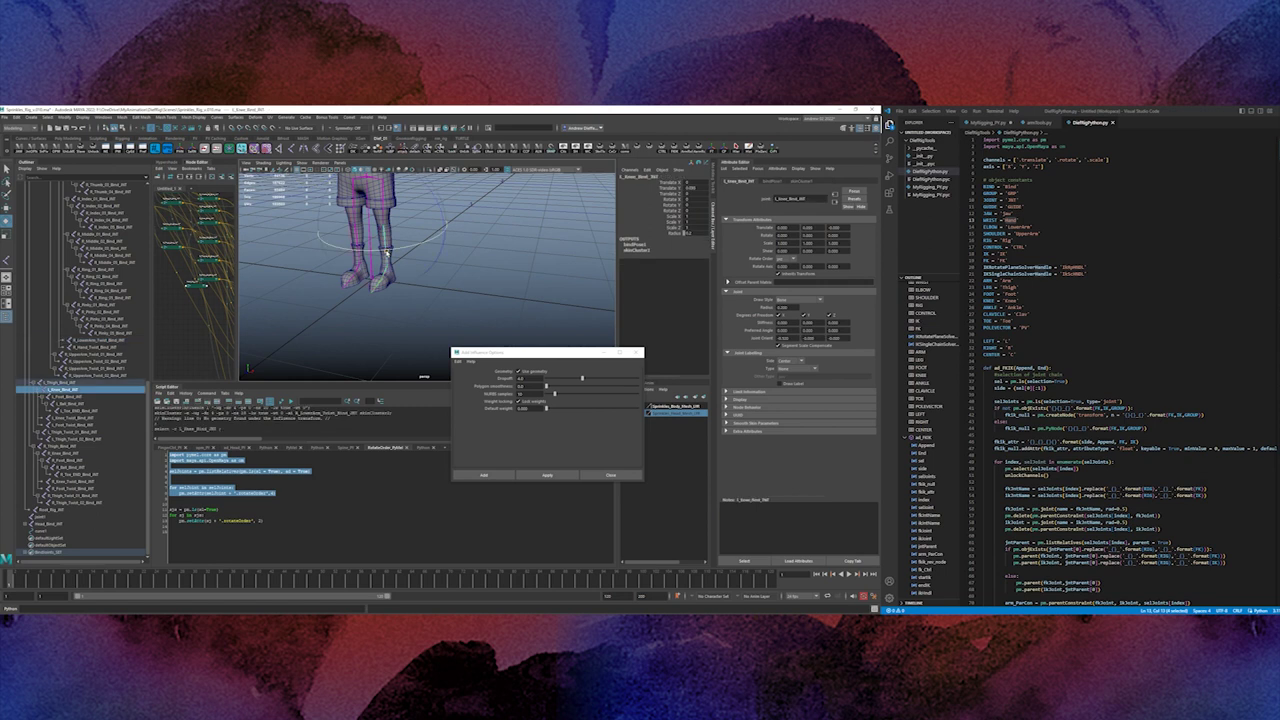
pyautogui.press('f')
pyautogui.keyDown('alt'); pyautogui.moveTo(409, 280); pyautogui.dragTo(434, 271, button='middle'); pyautogui.keyUp('alt')
pyautogui.scroll(4, 451, 246)
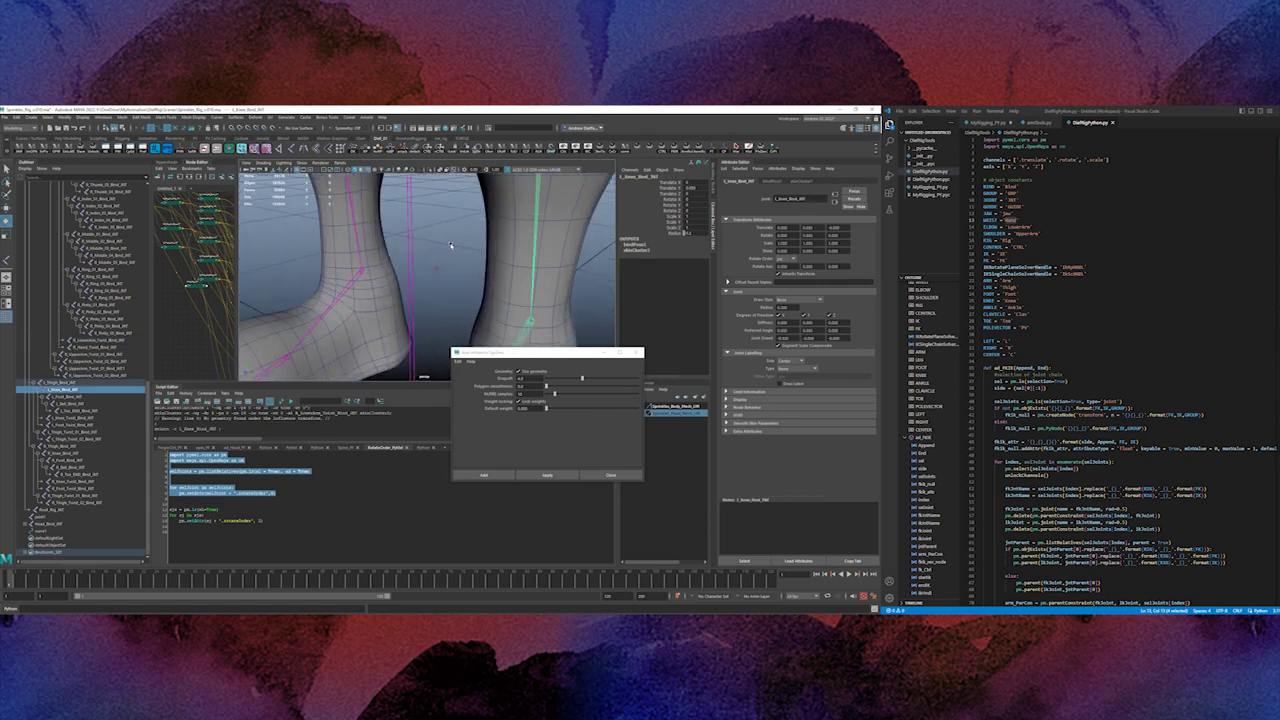
pyautogui.scroll(-2, 478, 228)
pyautogui.click(495, 196)
pyautogui.moveTo(497, 215); pyautogui.dragTo(514, 249)
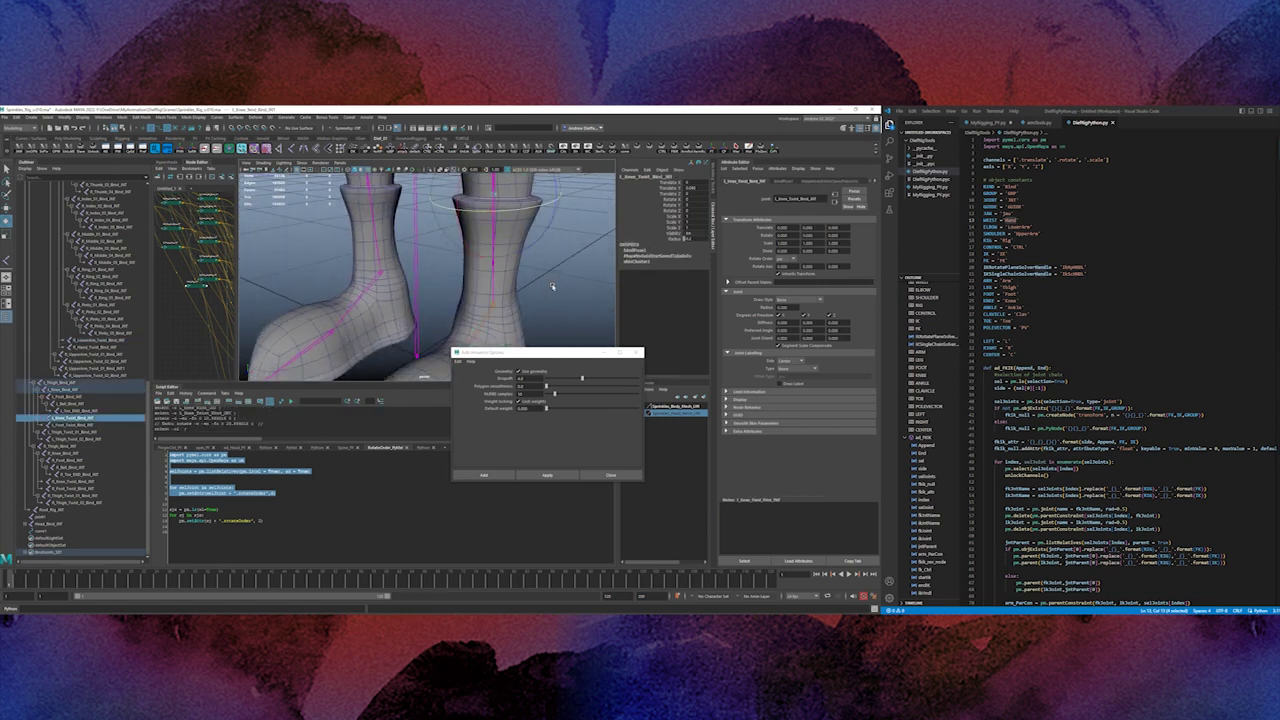
pyautogui.hotkey('ctrl', 'z')
pyautogui.click(551, 286)
pyautogui.keyDown('alt'); pyautogui.moveTo(551, 286); pyautogui.dragTo(480, 289, button='right'); pyautogui.keyUp('alt')
pyautogui.keyDown('alt'); pyautogui.moveTo(480, 289); pyautogui.dragTo(450, 331, button='middle'); pyautogui.keyUp('alt')
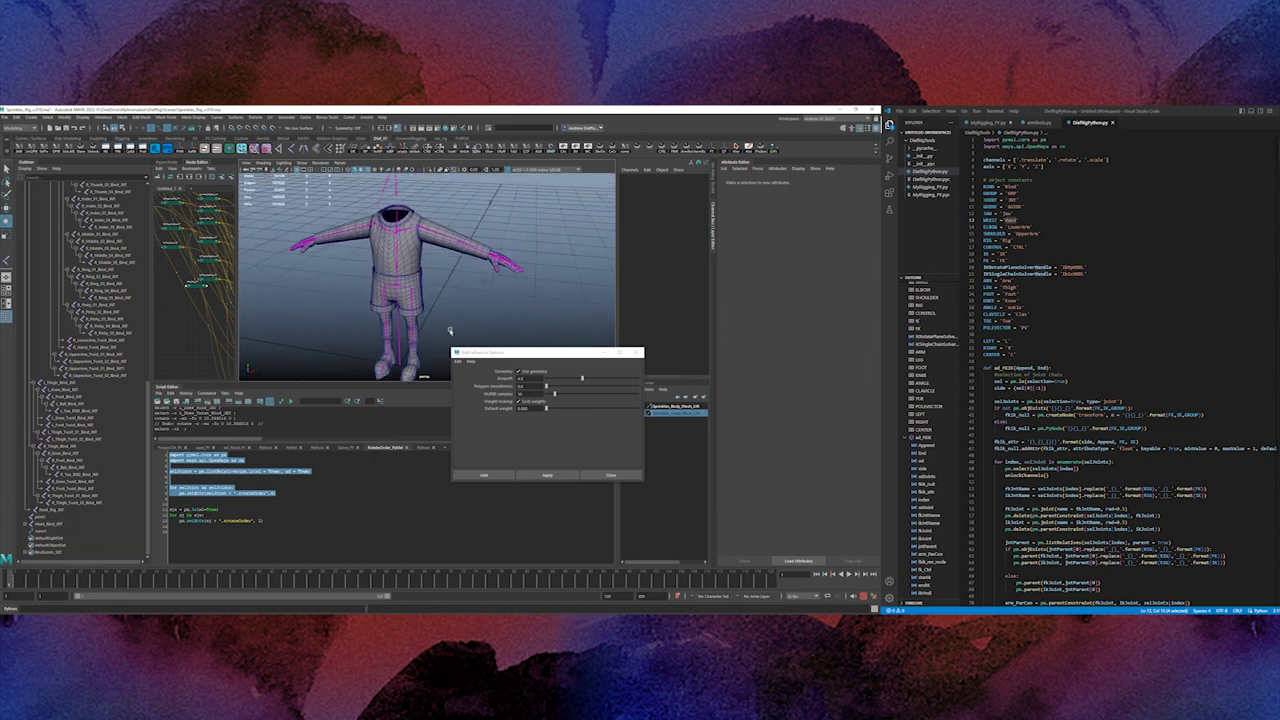
# Close the Add Influence options and test the left lower arm's skin deformation by rotating its bind joint.
pyautogui.click(611, 475)
pyautogui.click(477, 271)
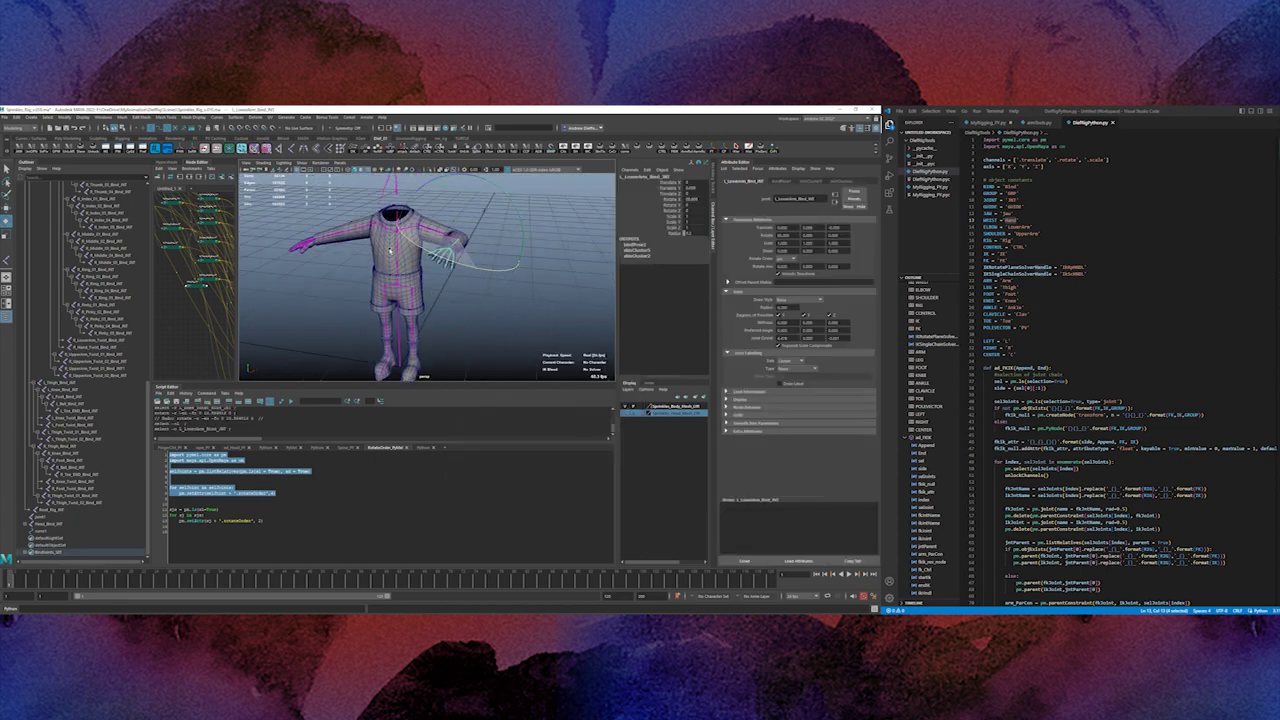
pyautogui.press('f')
# Test the skin deformation of the left index finger by rotating its end joint, and undo the rotation.
pyautogui.click(554, 338)
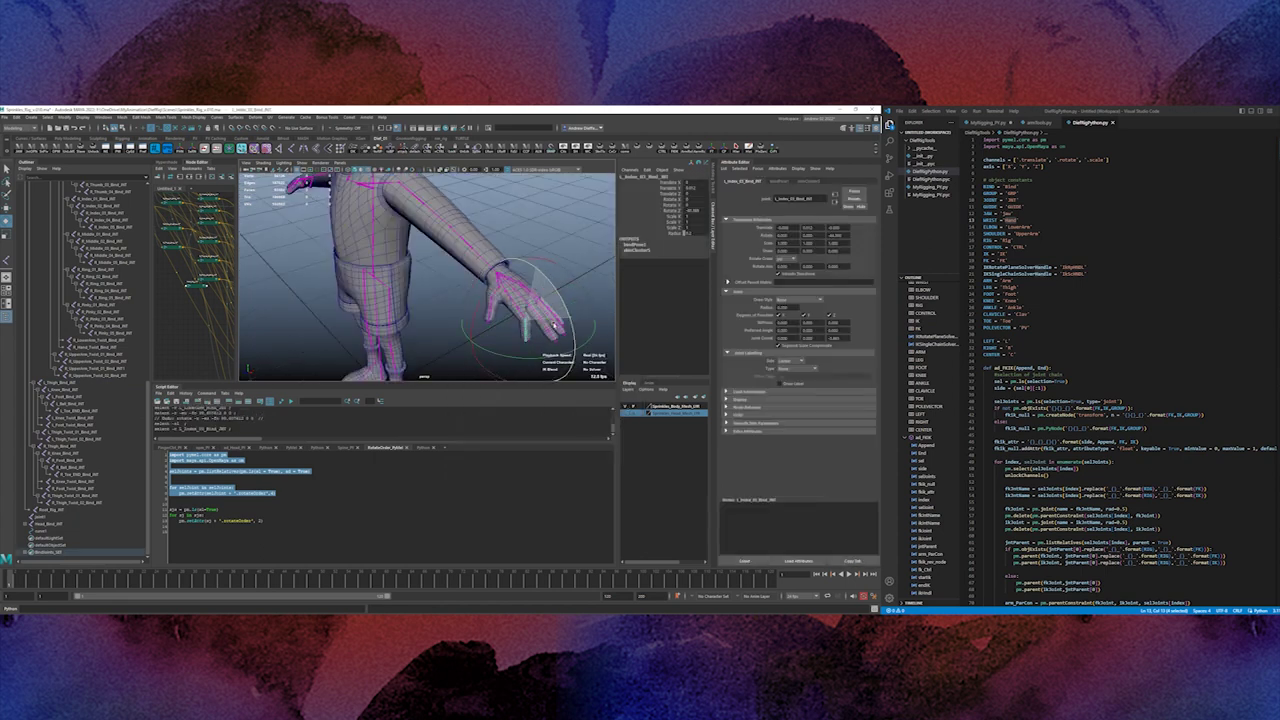
pyautogui.moveTo(554, 337); pyautogui.dragTo(551, 365)
pyautogui.press('f')
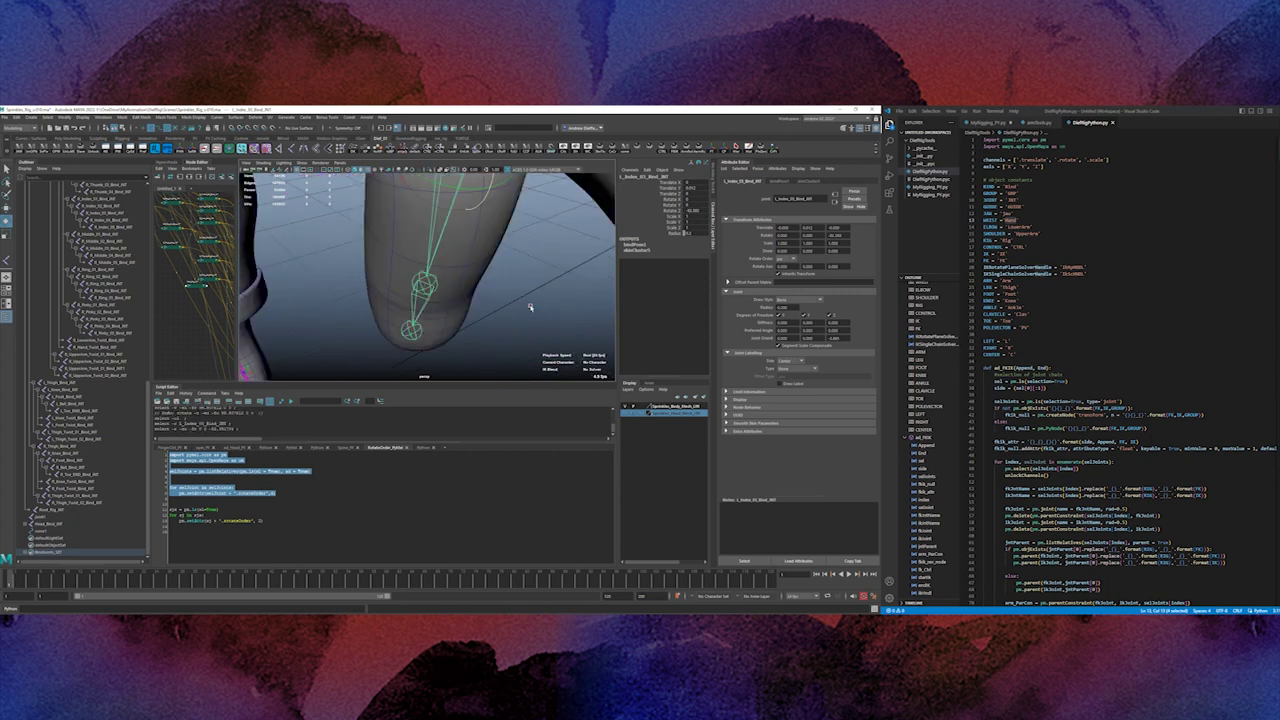
pyautogui.keyDown('alt'); pyautogui.moveTo(531, 309); pyautogui.dragTo(520, 283); pyautogui.keyUp('alt')
pyautogui.keyDown('alt'); pyautogui.moveTo(520, 283); pyautogui.dragTo(414, 283, button='right'); pyautogui.keyUp('alt')
pyautogui.keyDown('alt'); pyautogui.moveTo(414, 283); pyautogui.dragTo(444, 290); pyautogui.keyUp('alt')
pyautogui.hotkey('ctrl', 'z')
pyautogui.keyDown('alt'); pyautogui.moveTo(445, 290); pyautogui.dragTo(409, 309, button='right'); pyautogui.keyUp('alt')
pyautogui.click(409, 309)
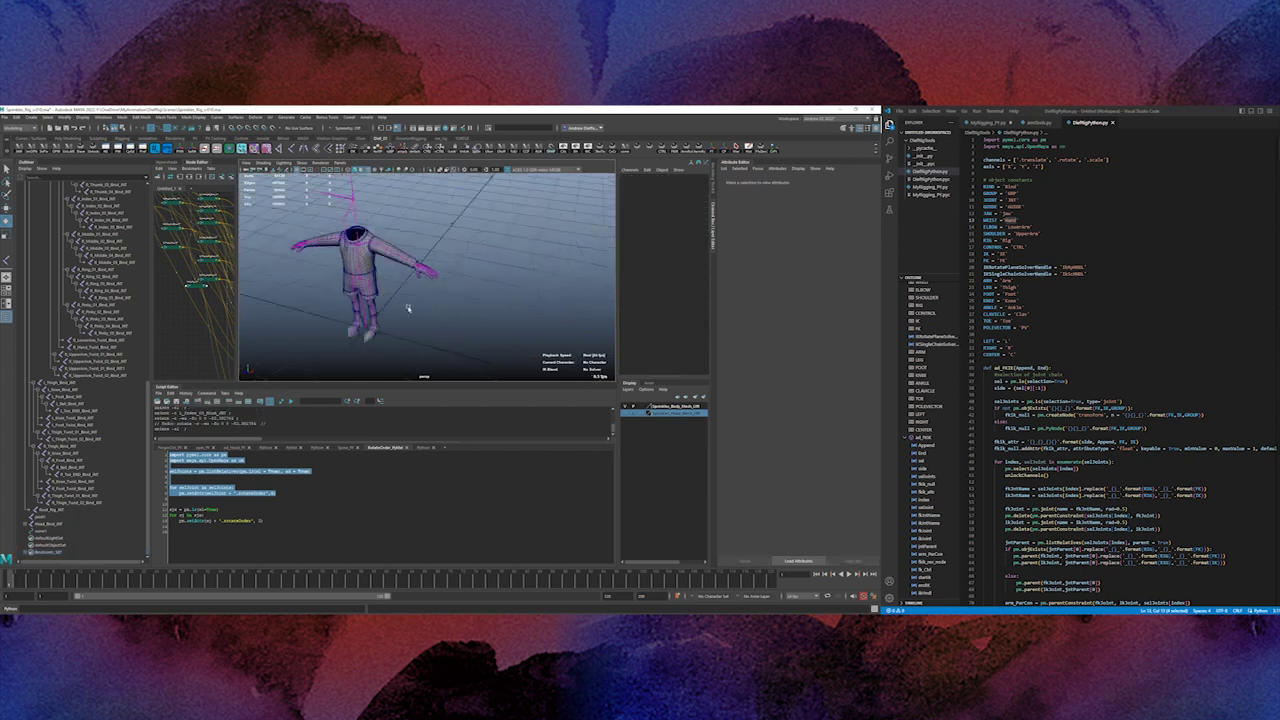
# Select the joint hierarchy from COG_Bind_JNT and run the custom script that creates rig joints and constrains the bind joints to them.
pyautogui.keyDown('alt'); pyautogui.moveTo(409, 309); pyautogui.dragTo(330, 308); pyautogui.keyUp('alt')
pyautogui.keyDown('alt'); pyautogui.moveTo(330, 308); pyautogui.dragTo(386, 311, button='middle'); pyautogui.keyUp('alt')
pyautogui.keyDown('alt'); pyautogui.moveTo(386, 311); pyautogui.dragTo(465, 299); pyautogui.keyUp('alt')
pyautogui.scroll(5, 465, 300)
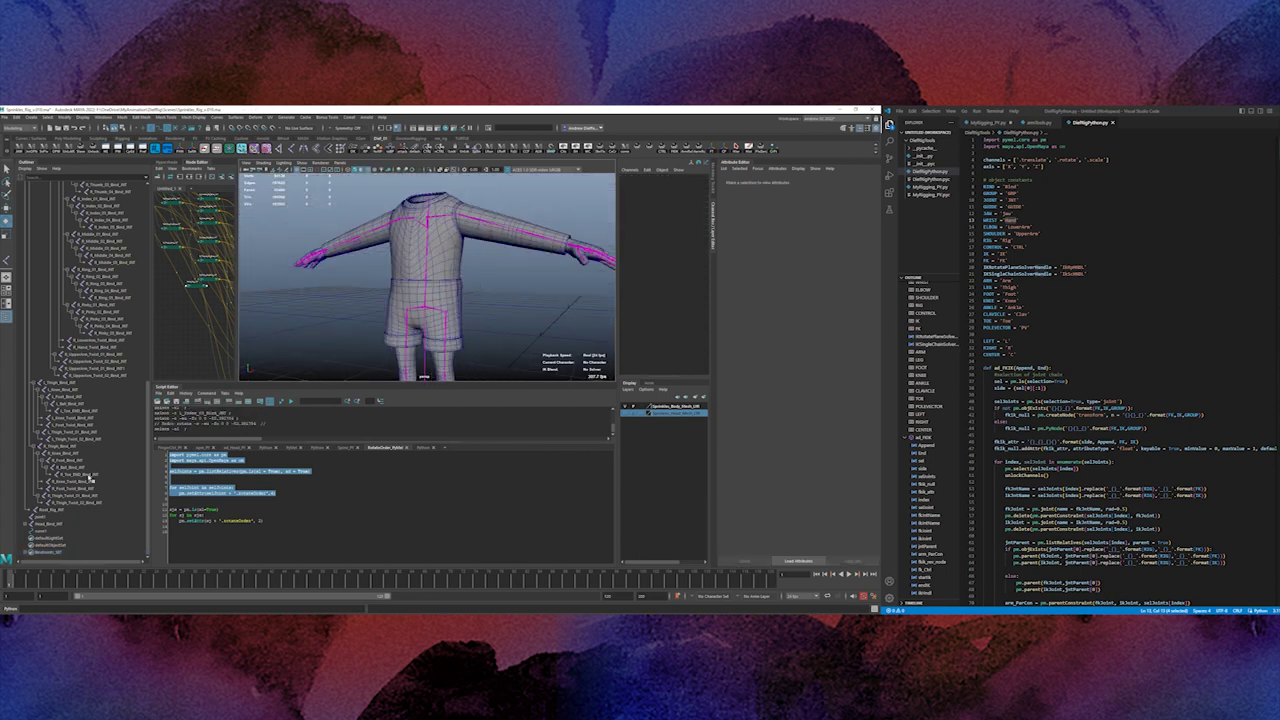
pyautogui.scroll(10, 90, 478)
pyautogui.click(62, 277)
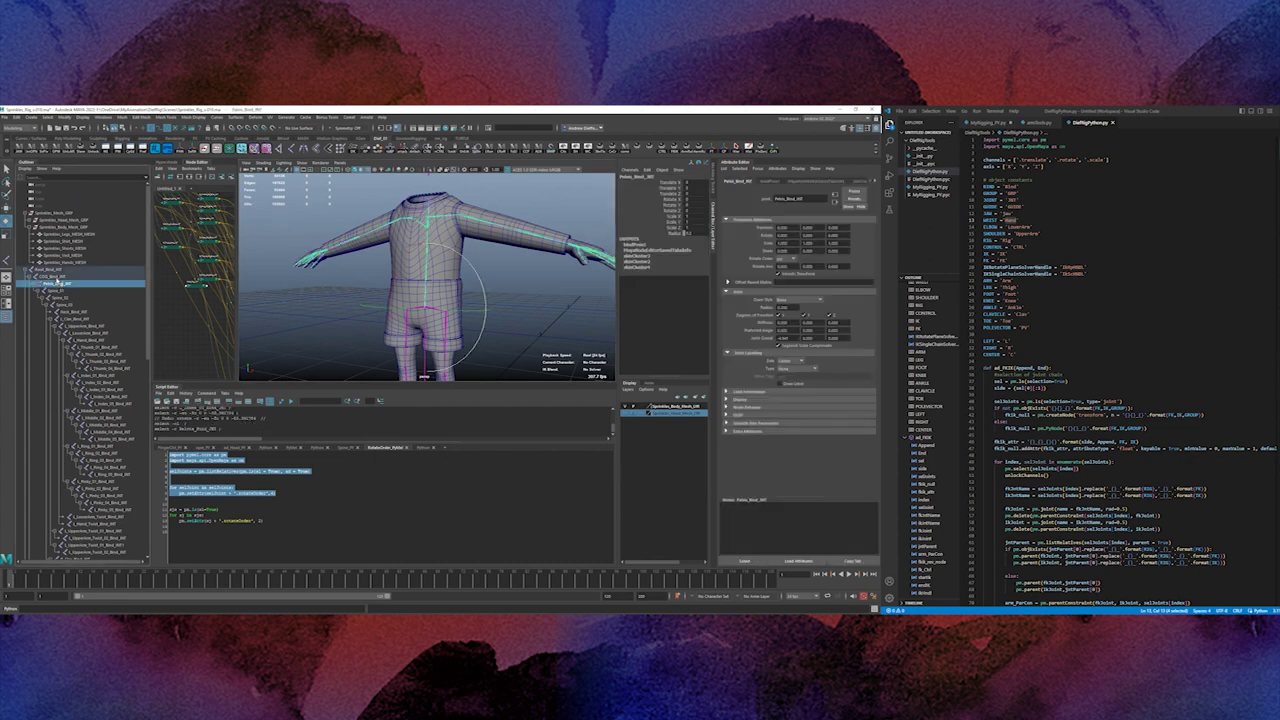
pyautogui.click(736, 149)
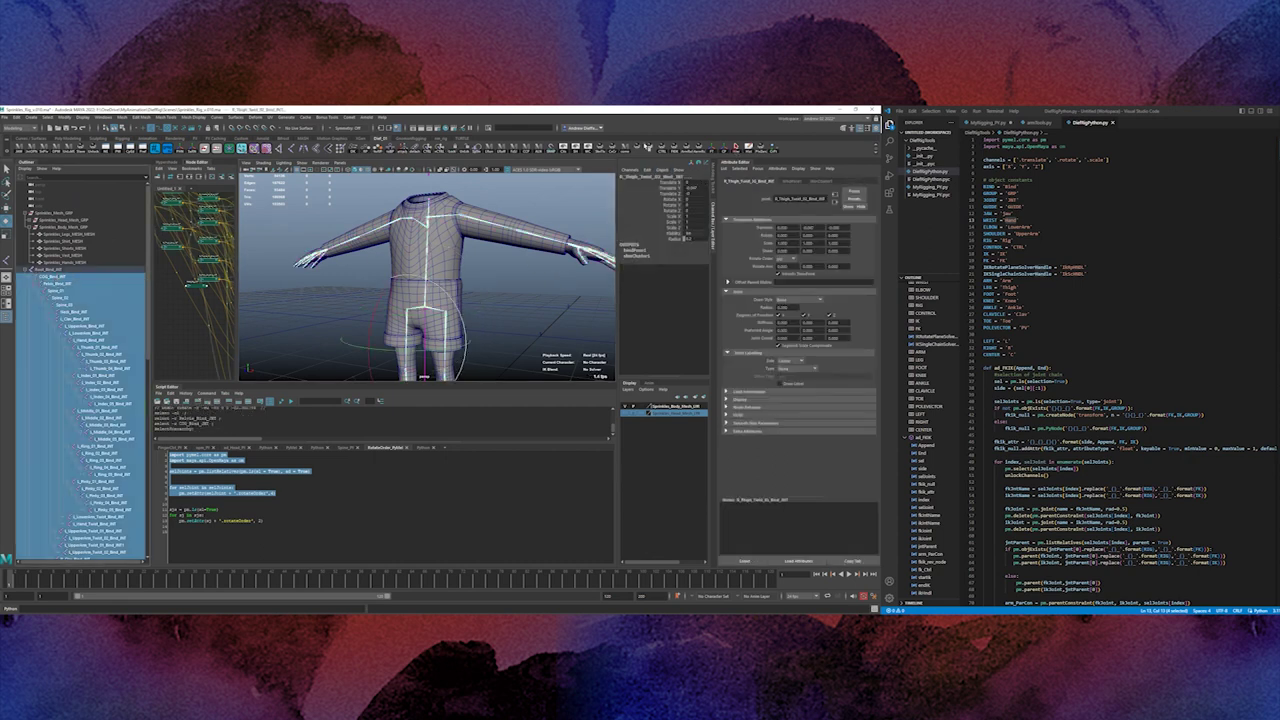
pyautogui.click(662, 148)
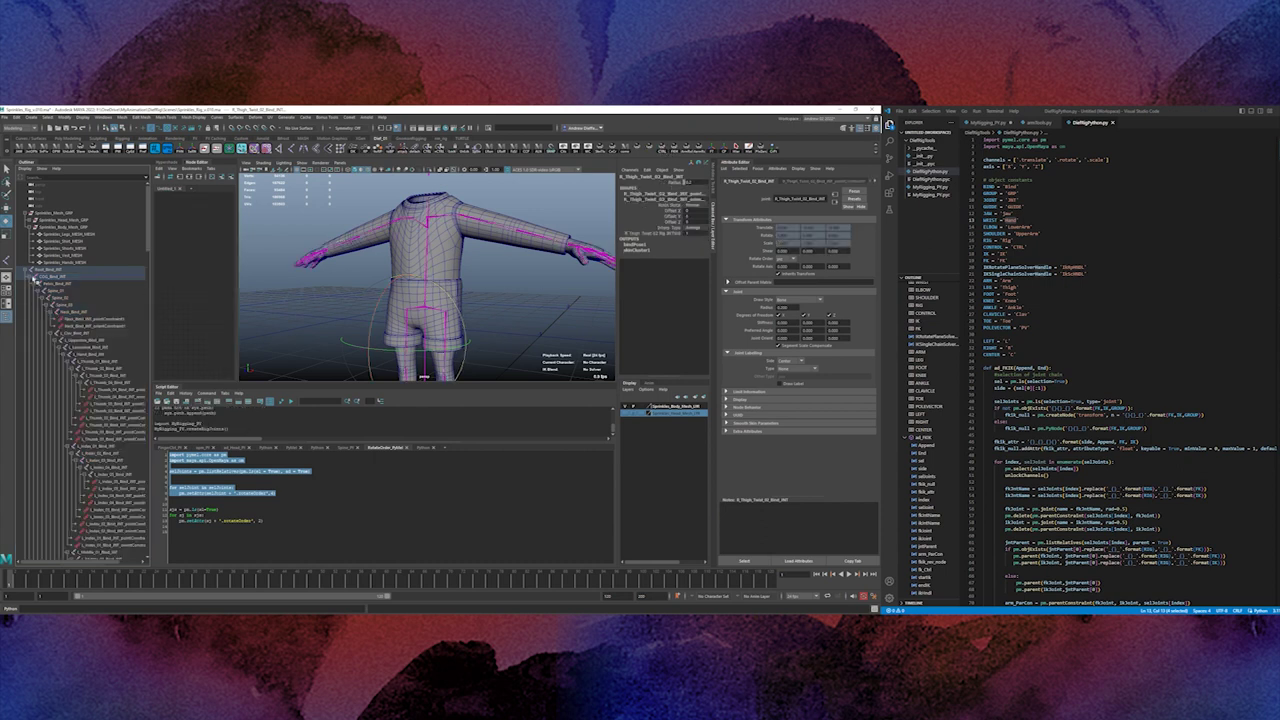
# Unparent COG_Rig_JNT from Root_Rig_JNT and delete Root_Rig_JNT.
pyautogui.click(32, 277)
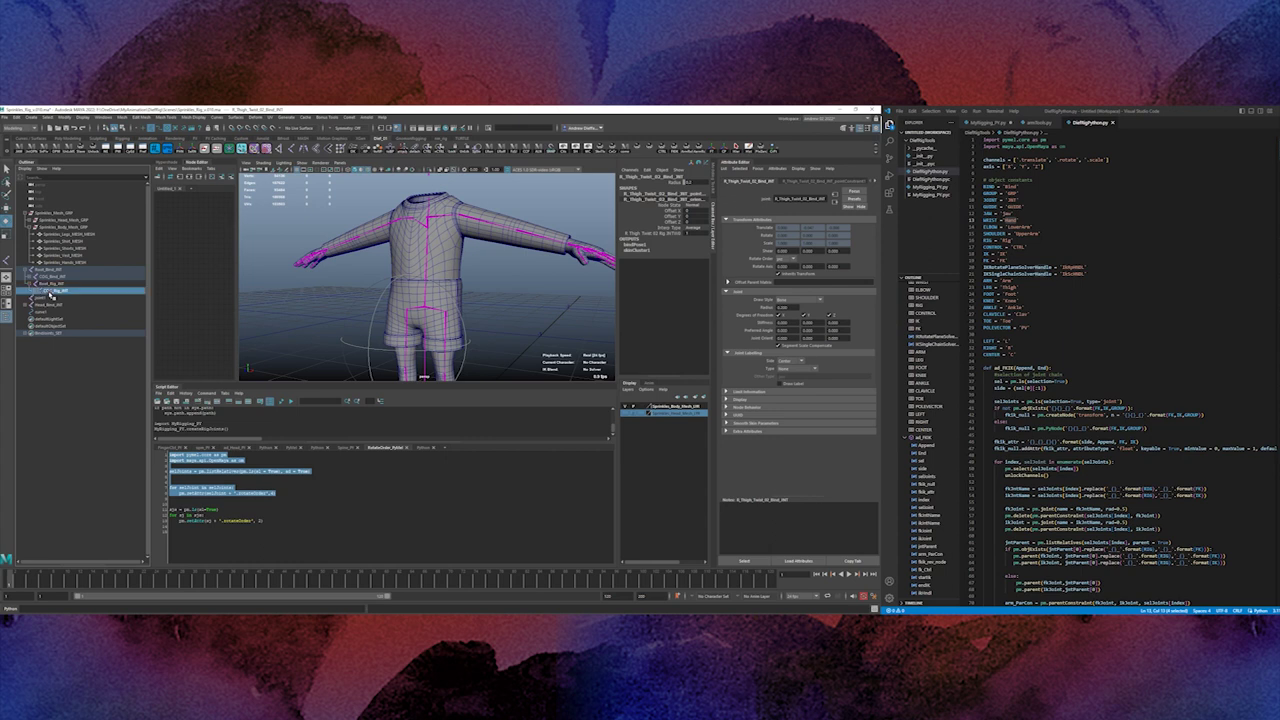
pyautogui.click(52, 284)
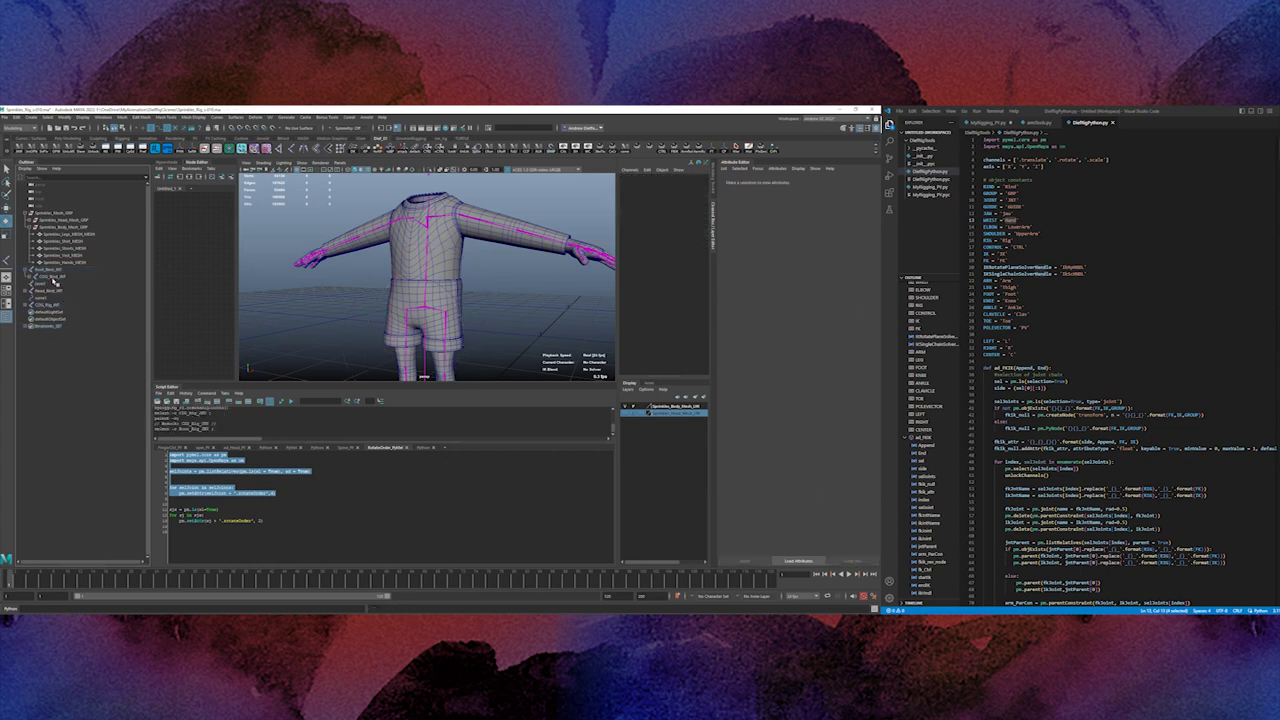
pyautogui.click(54, 278)
# Run the rotate order script on the descendants of COG_Rig_JNT.
pyautogui.click(42, 305)
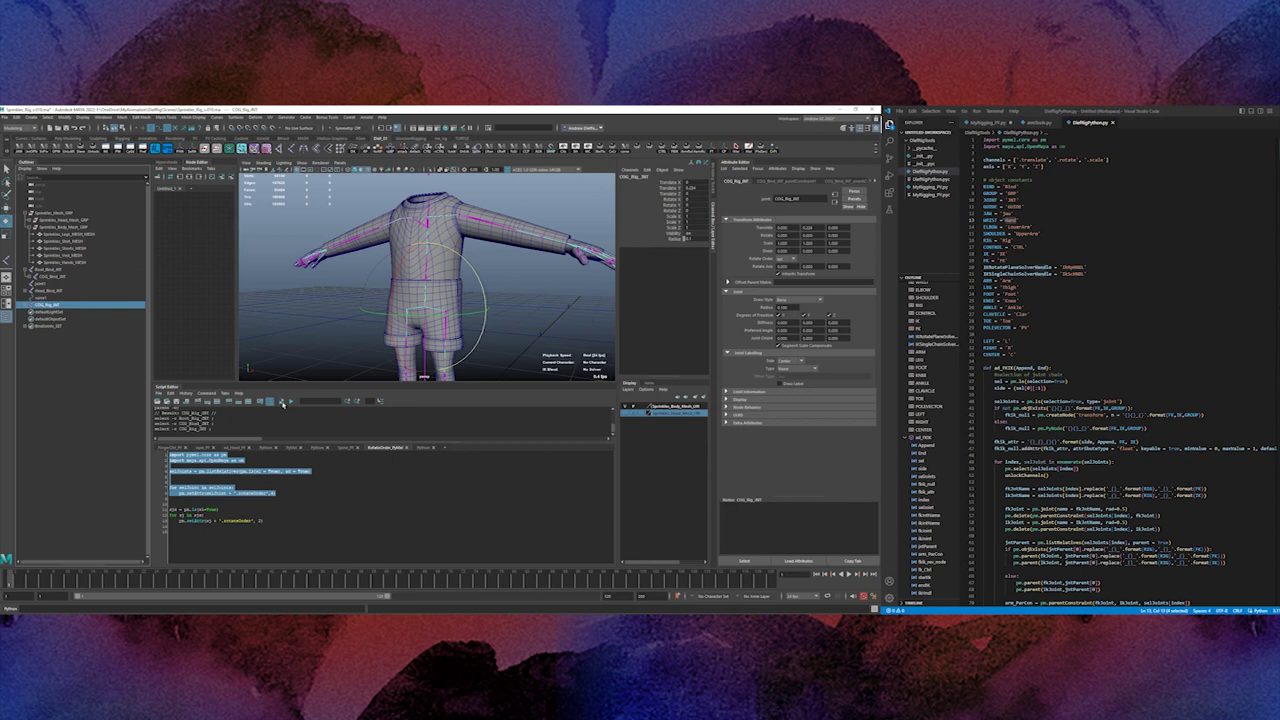
pyautogui.click(286, 402)
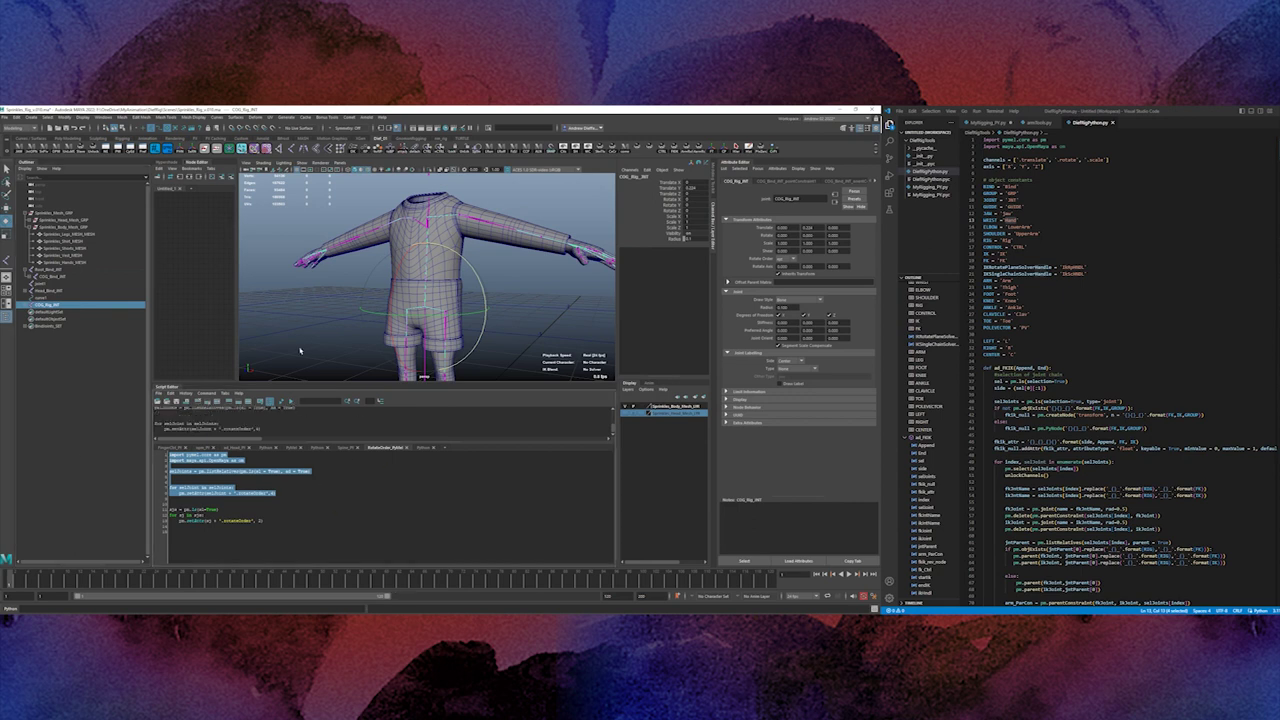
pyautogui.click(287, 317)
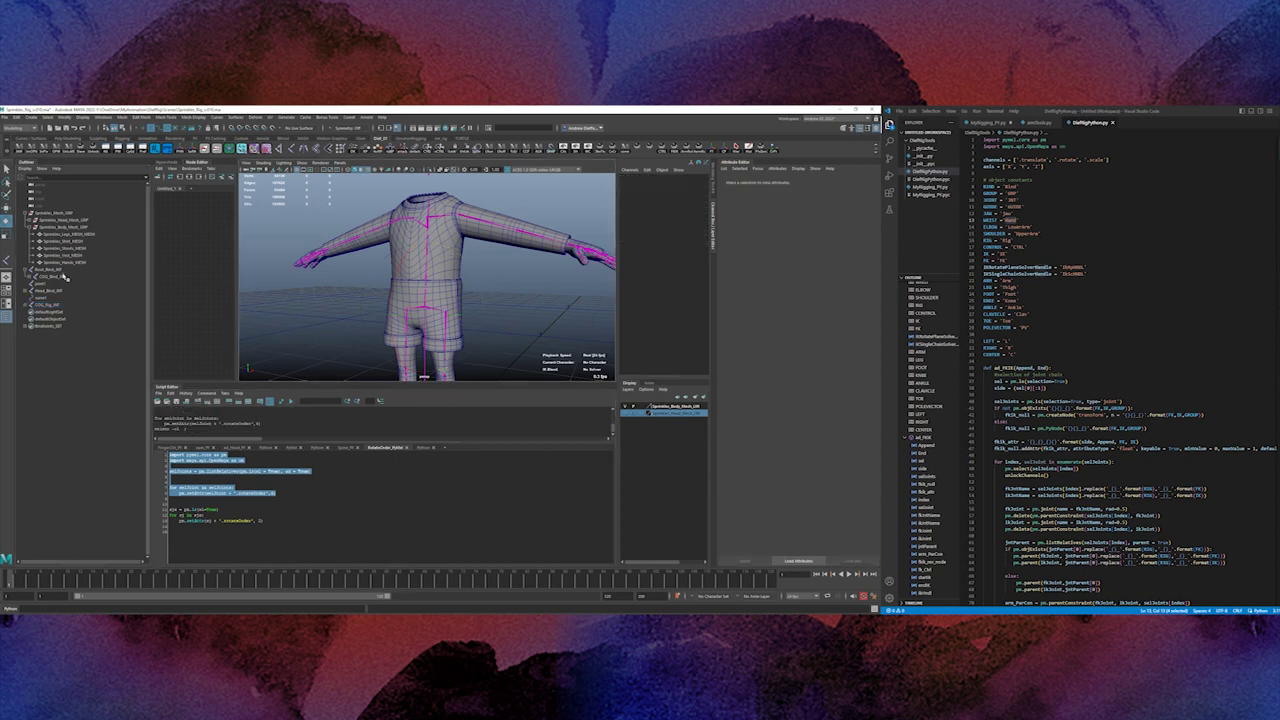
# Check the rotate order of the COG, pelvis and left thigh rig joints and the matching bind joints.
pyautogui.click(46, 305)
pyautogui.click(45, 313)
pyautogui.click(45, 313)
pyautogui.click(52, 305)
pyautogui.click(48, 313)
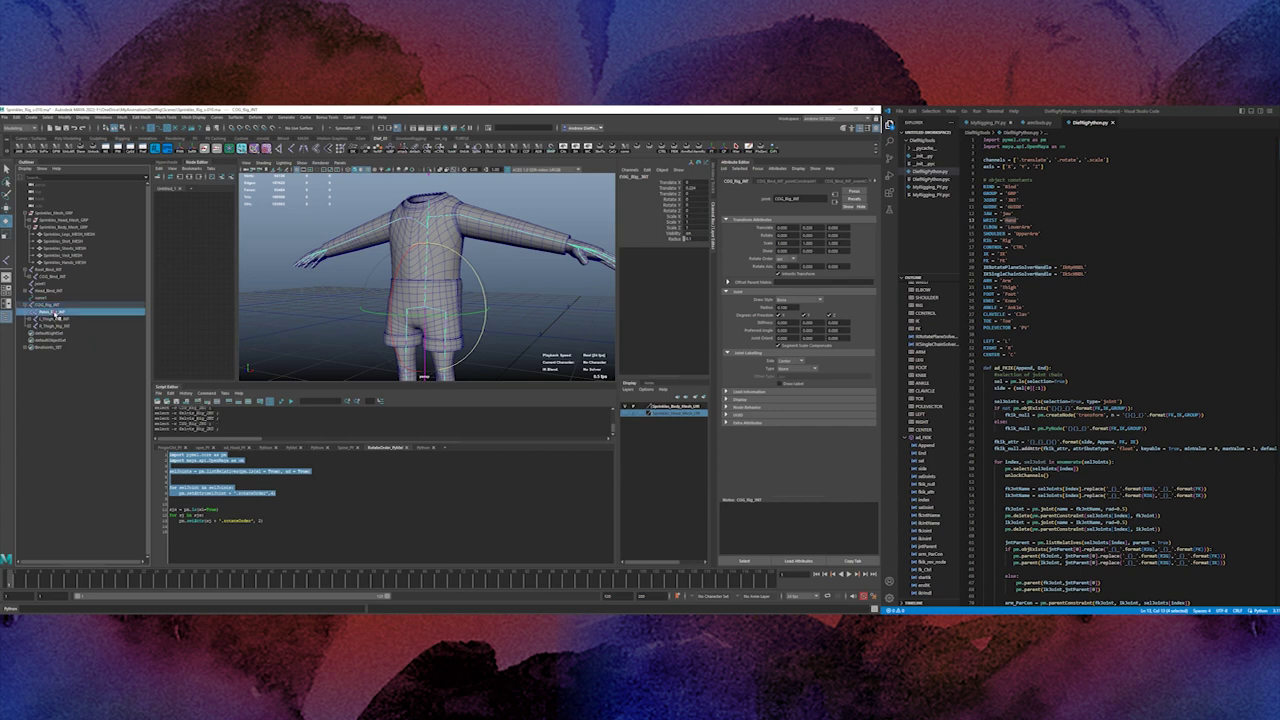
pyautogui.click(51, 319)
pyautogui.keyDown('shift'); pyautogui.click(29, 276); pyautogui.keyUp('shift')
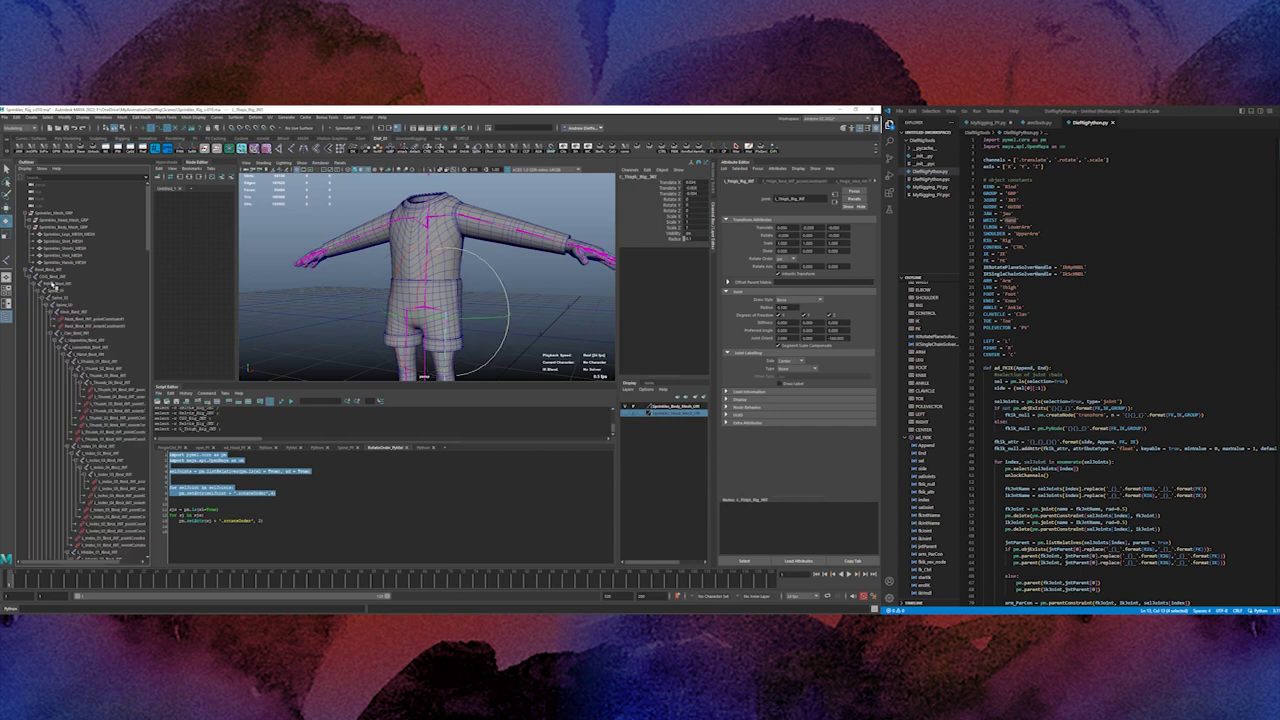
pyautogui.click(53, 284)
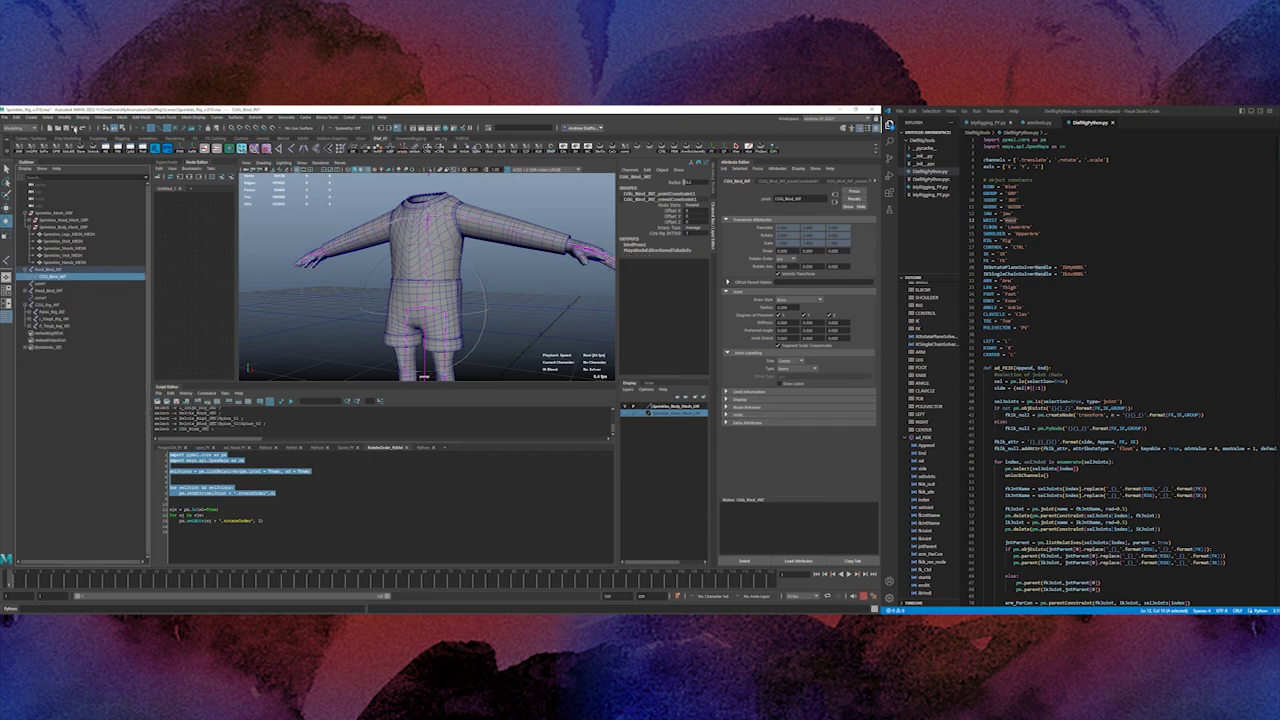
# Undo the rotate order script and recheck the pelvis and right thigh rig joints.
pyautogui.click(75, 129)
pyautogui.click(75, 129)
pyautogui.click(75, 129)
pyautogui.click(75, 129)
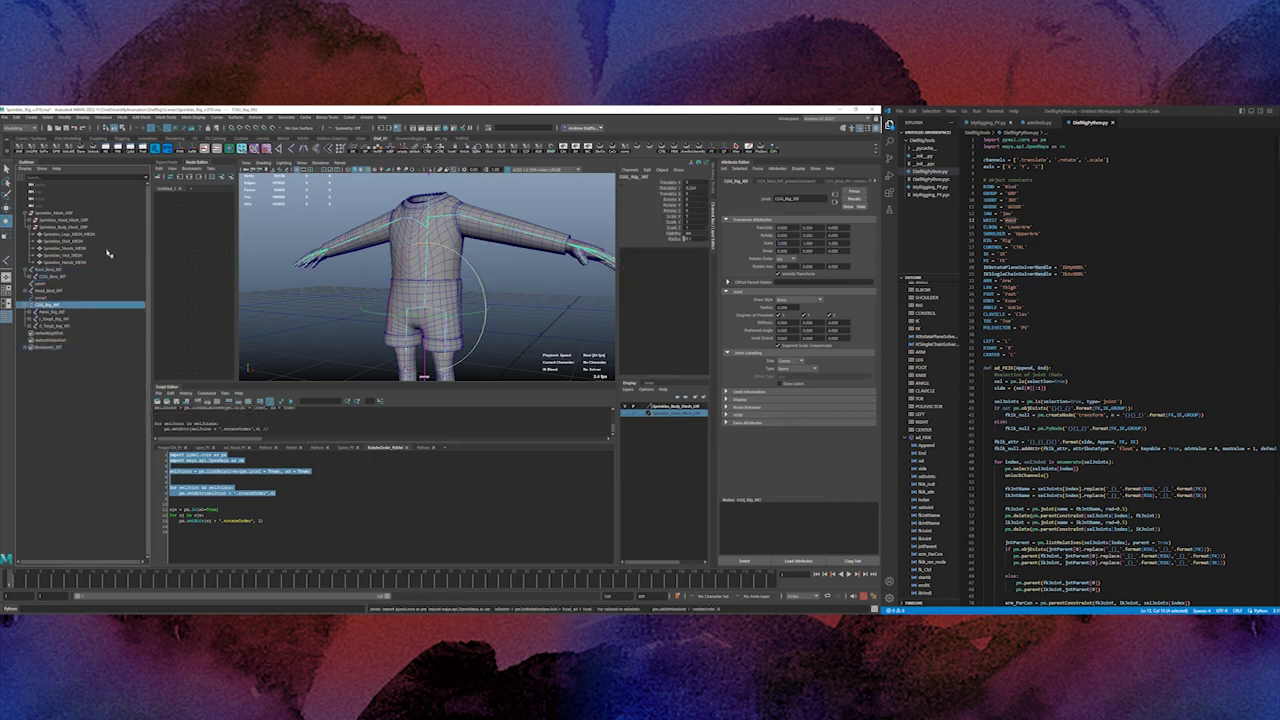
pyautogui.click(51, 312)
pyautogui.click(50, 326)
pyautogui.click(29, 326)
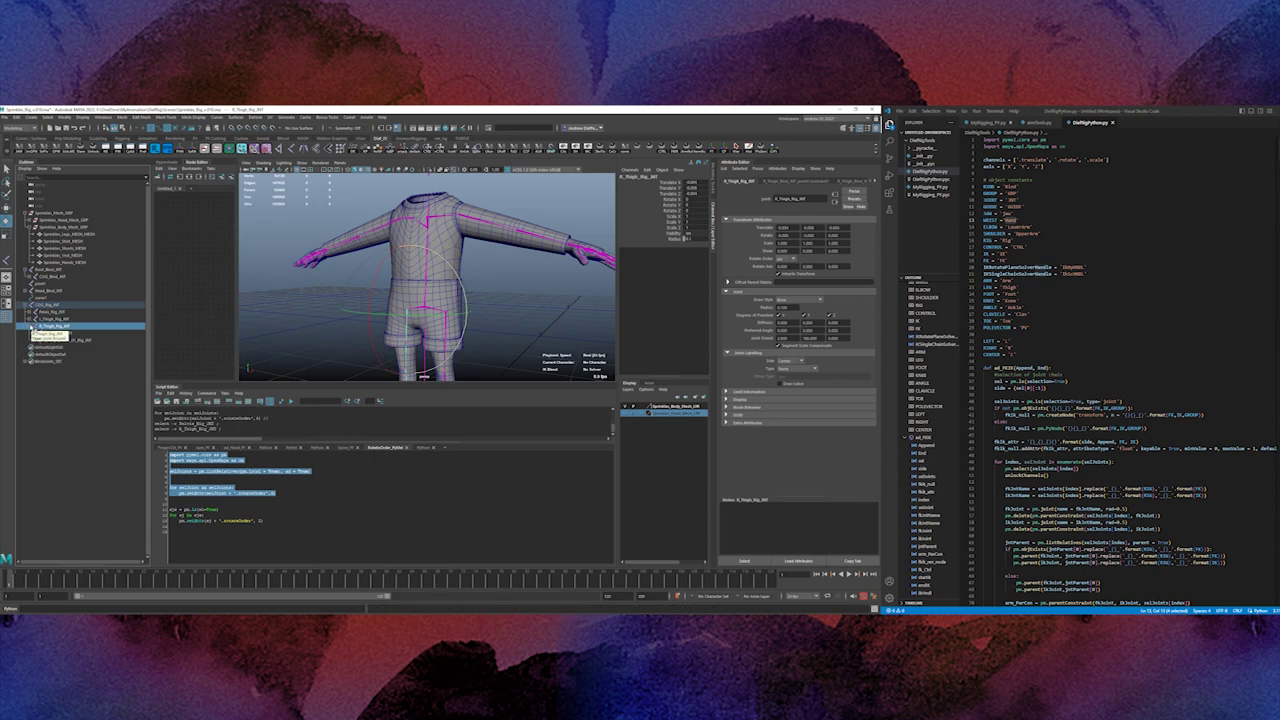
# Select COG_Rig_JNT and execute the script lines that set the rotate order on all its descendant joints.
pyautogui.click(60, 305)
pyautogui.click(272, 493)
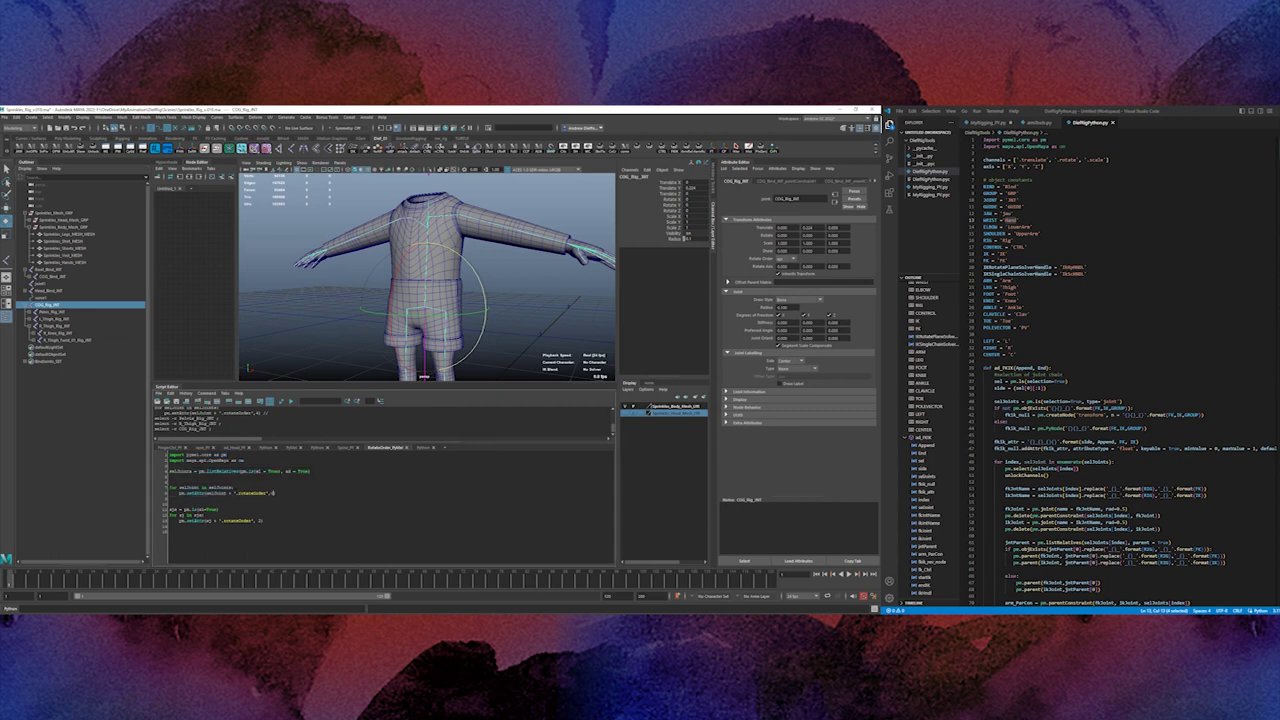
pyautogui.moveTo(279, 497); pyautogui.dragTo(168, 455)
pyautogui.hotkey('ctrl', 'Return')
# Compare the rotate order of Pelvis_Rig_JNT with that of Pelvis_Bind_JNT.
pyautogui.click(52, 313)
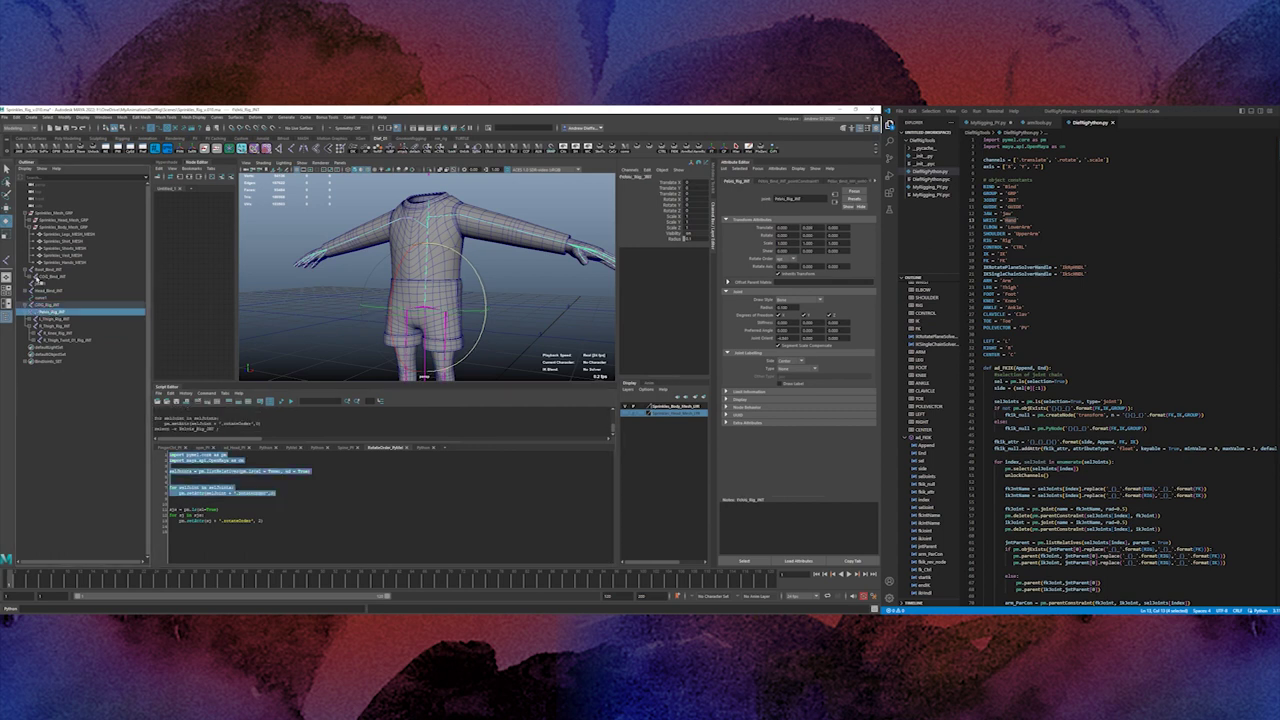
pyautogui.keyDown('shift'); pyautogui.click(34, 278); pyautogui.keyUp('shift')
pyautogui.click(52, 284)
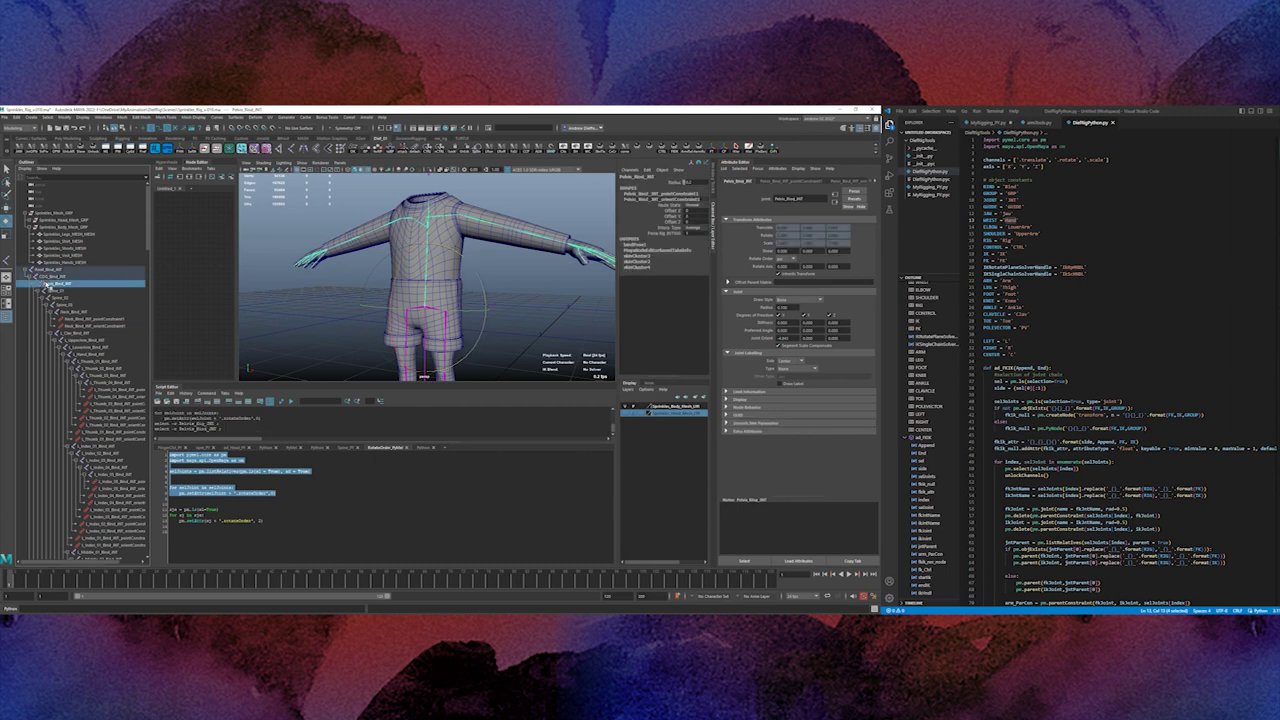
# Collapse the bind joint hierarchy and test-rotate Pelvis_Rig_JNT, undoing the rotation.
pyautogui.click(36, 291)
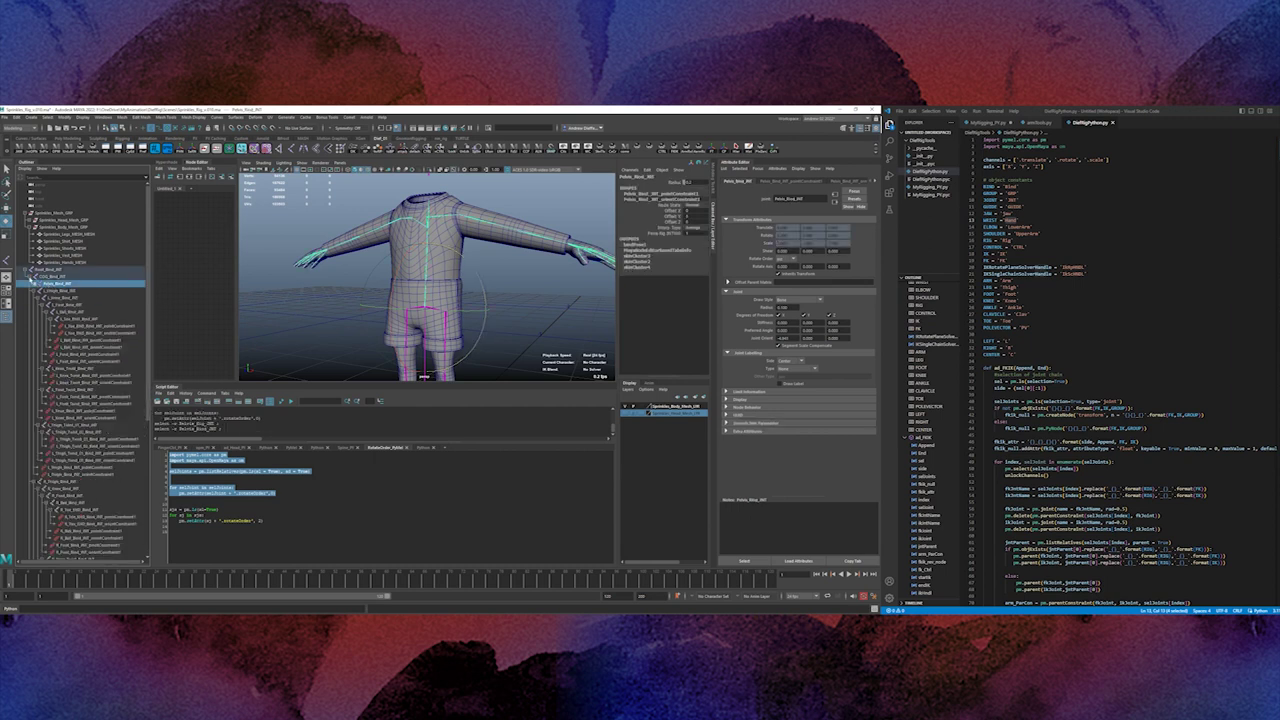
pyautogui.click(29, 277)
pyautogui.click(50, 312)
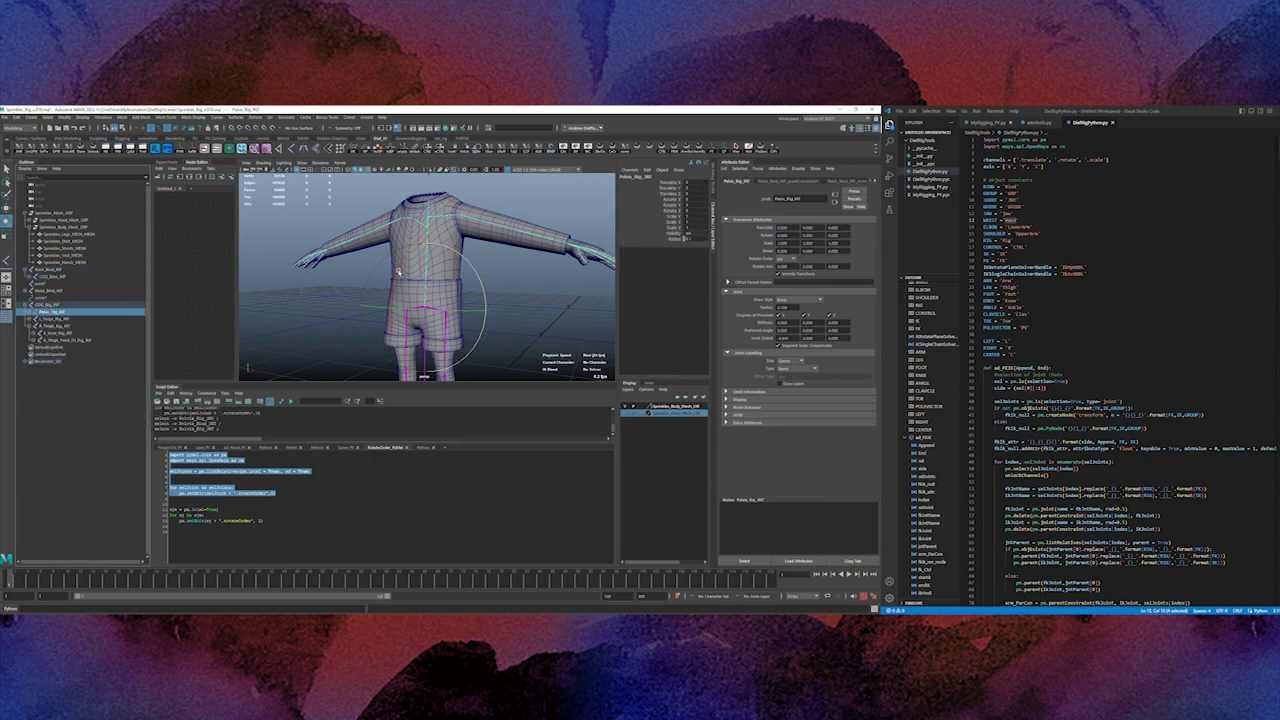
pyautogui.keyDown('alt'); pyautogui.moveTo(380, 256); pyautogui.dragTo(497, 231); pyautogui.keyUp('alt')
pyautogui.hotkey('ctrl', 'z')
# Hide Root_Bind_JNT so the rig joints can be picked on the character.
pyautogui.click(510, 229)
pyautogui.click(490, 224)
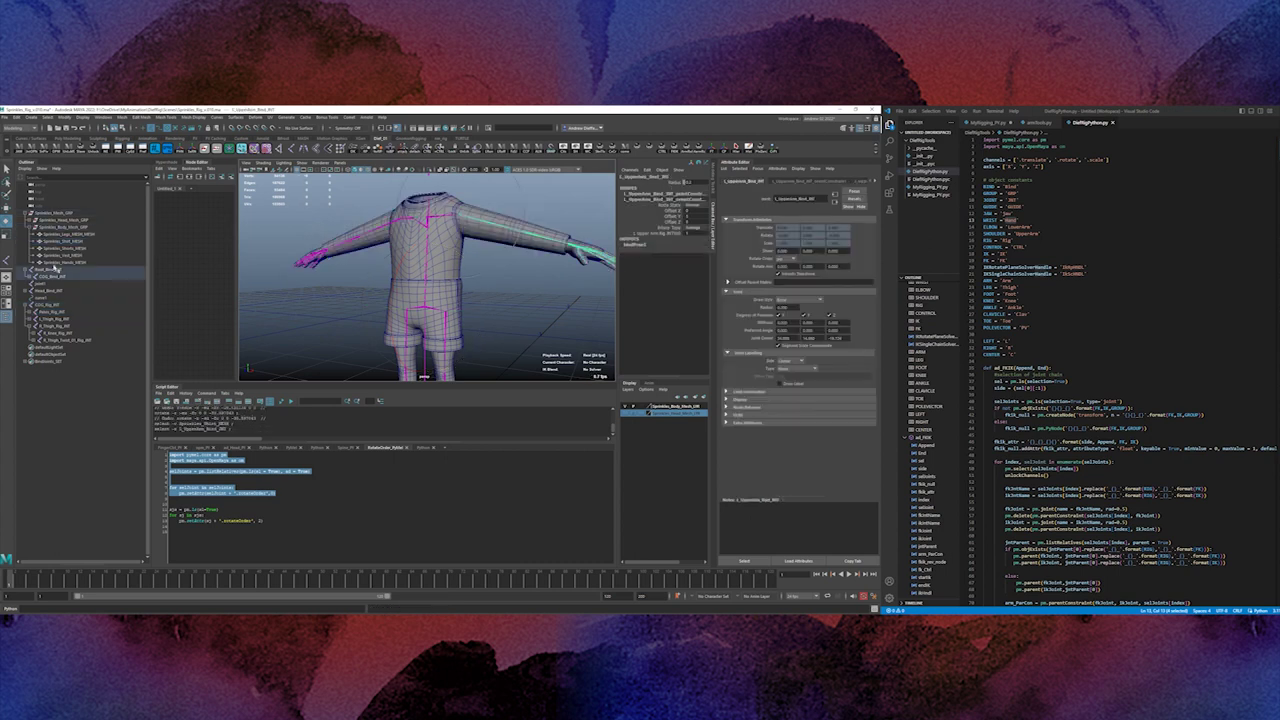
pyautogui.click(54, 269)
pyautogui.hotkey('ctrl', 'h')
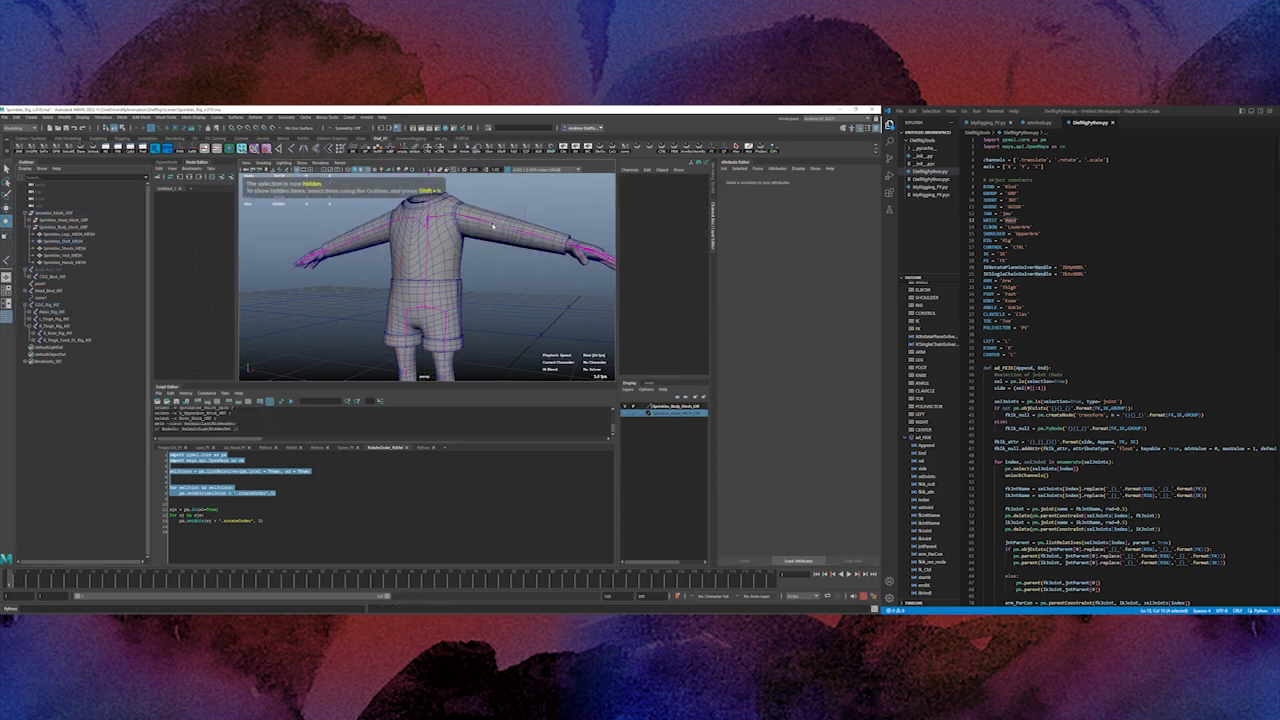
# Test-rotate L_UpperArm_Rig_JNT to check the arm deformation and undo the rotation.
pyautogui.click(495, 227)
pyautogui.moveTo(523, 210); pyautogui.dragTo(508, 258)
pyautogui.hotkey('ctrl', 'z')
pyautogui.press('f')
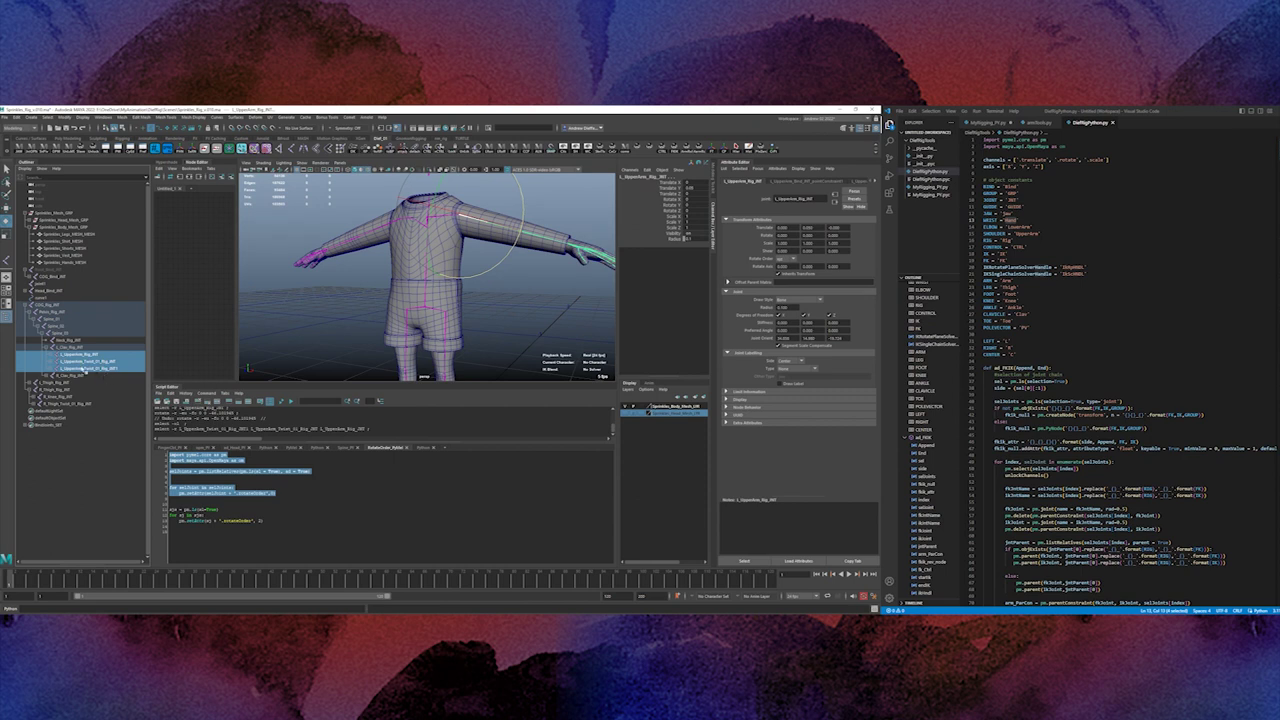
# Test-rotate L_UpperArm_Rig_JNT together with its L_UpperArm_Twist_01_Rig_JNT joint, undoing each rotation.
pyautogui.click(100, 361)
pyautogui.moveTo(528, 212); pyautogui.dragTo(505, 248)
pyautogui.hotkey('ctrl', 'z')
pyautogui.keyDown('ctrl'); pyautogui.click(82, 354); pyautogui.keyUp('ctrl')
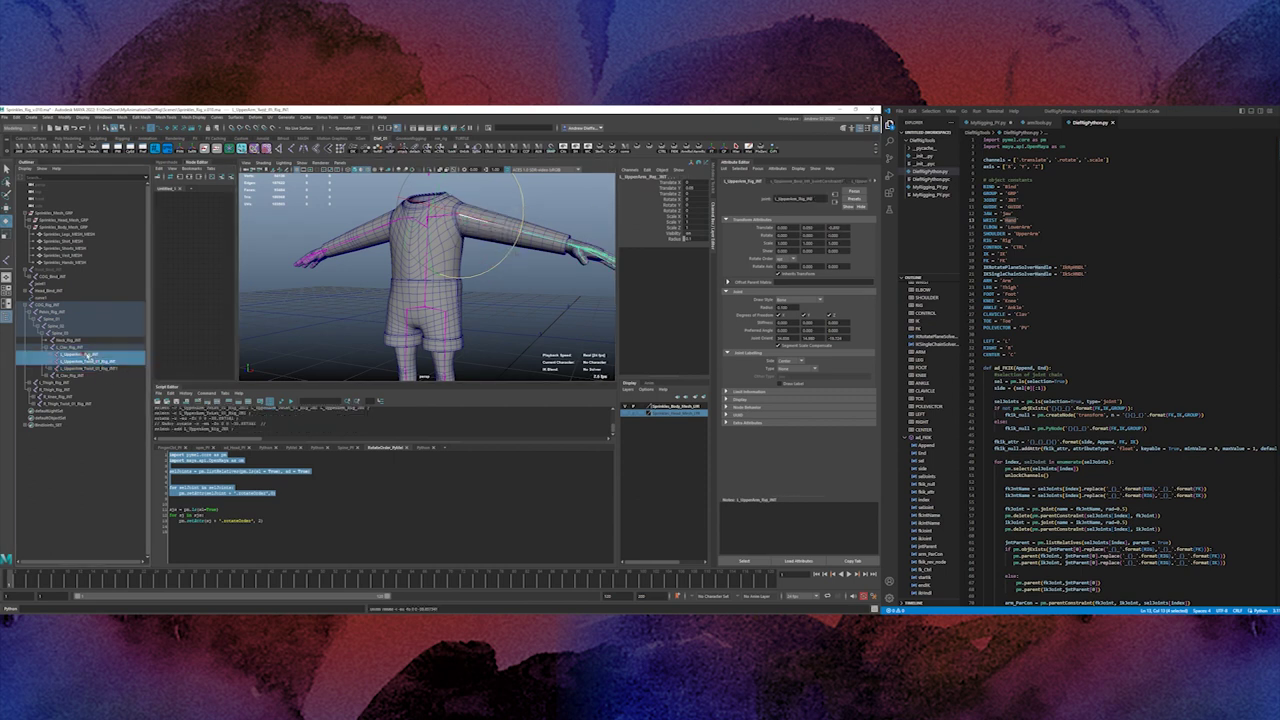
pyautogui.moveTo(523, 200); pyautogui.dragTo(513, 259)
pyautogui.hotkey('ctrl', 'z')
pyautogui.click(88, 361)
pyautogui.keyDown('ctrl'); pyautogui.click(95, 354); pyautogui.keyUp('ctrl')
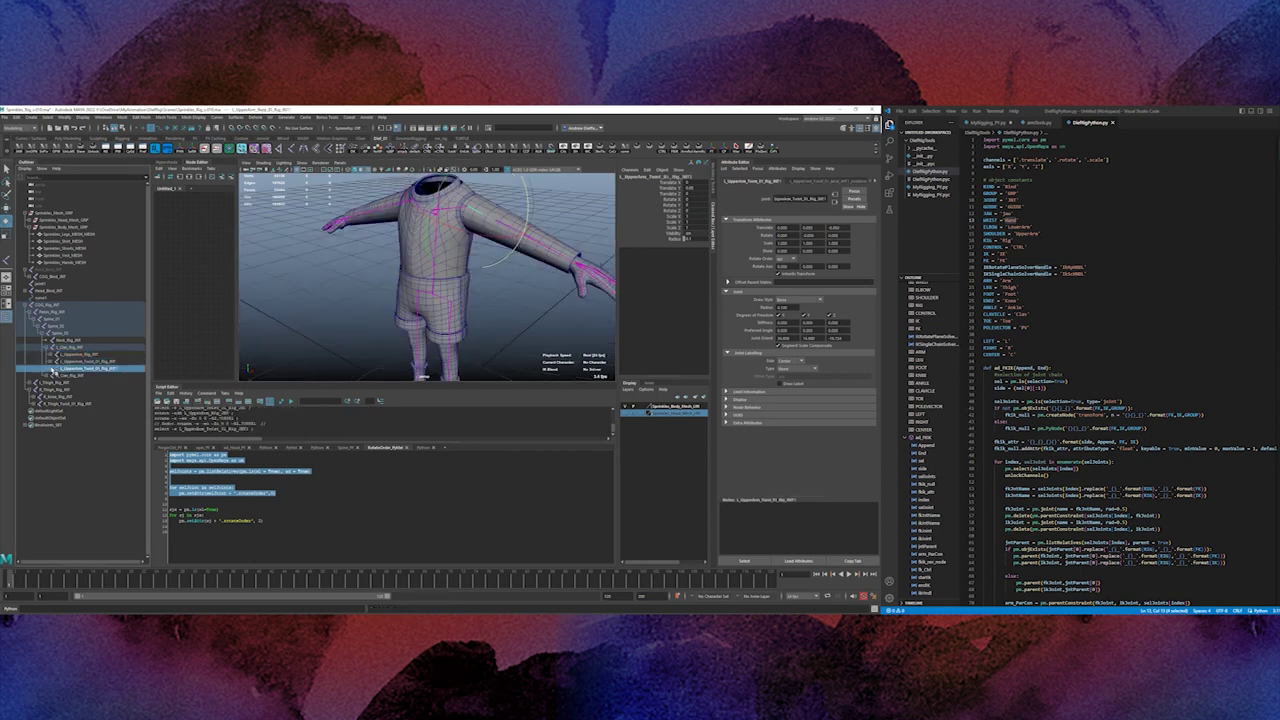
# Inspect the duplicate left upper arm twist rig joint, delete the COG_Rig_JNT hierarchy and unhide Root_Bind_JNT.
pyautogui.click(110, 369)
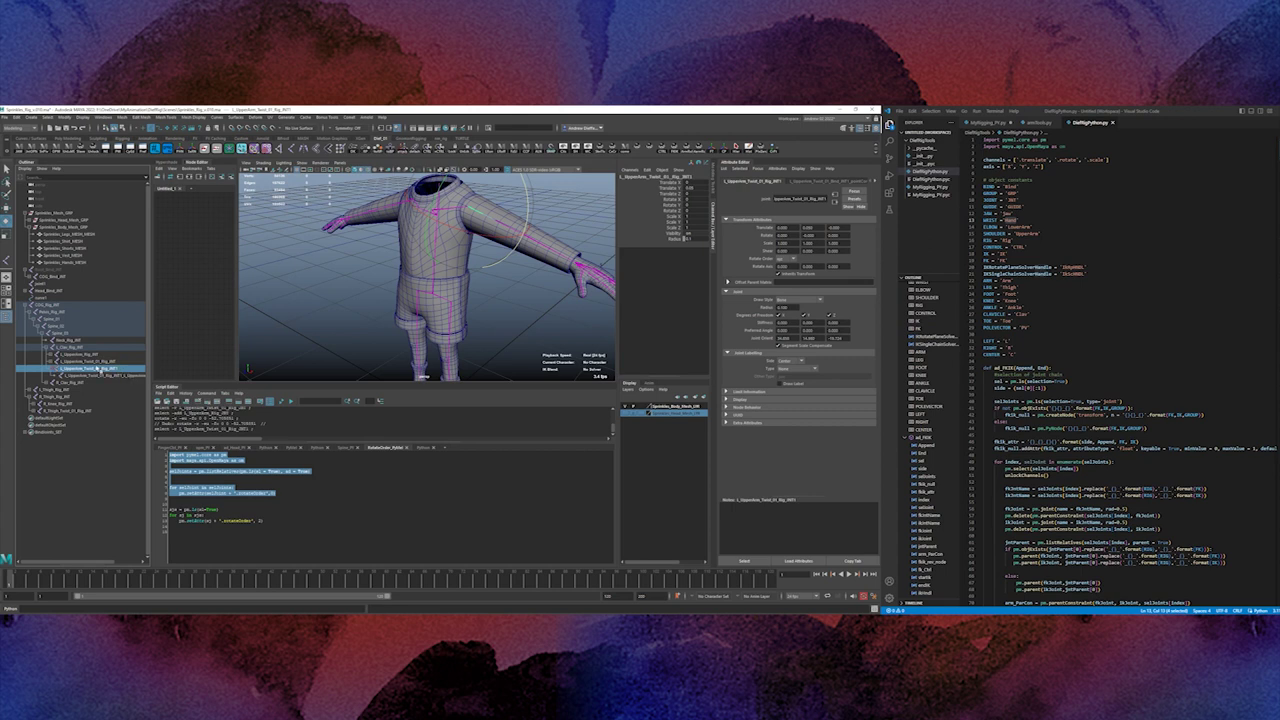
pyautogui.click(48, 305)
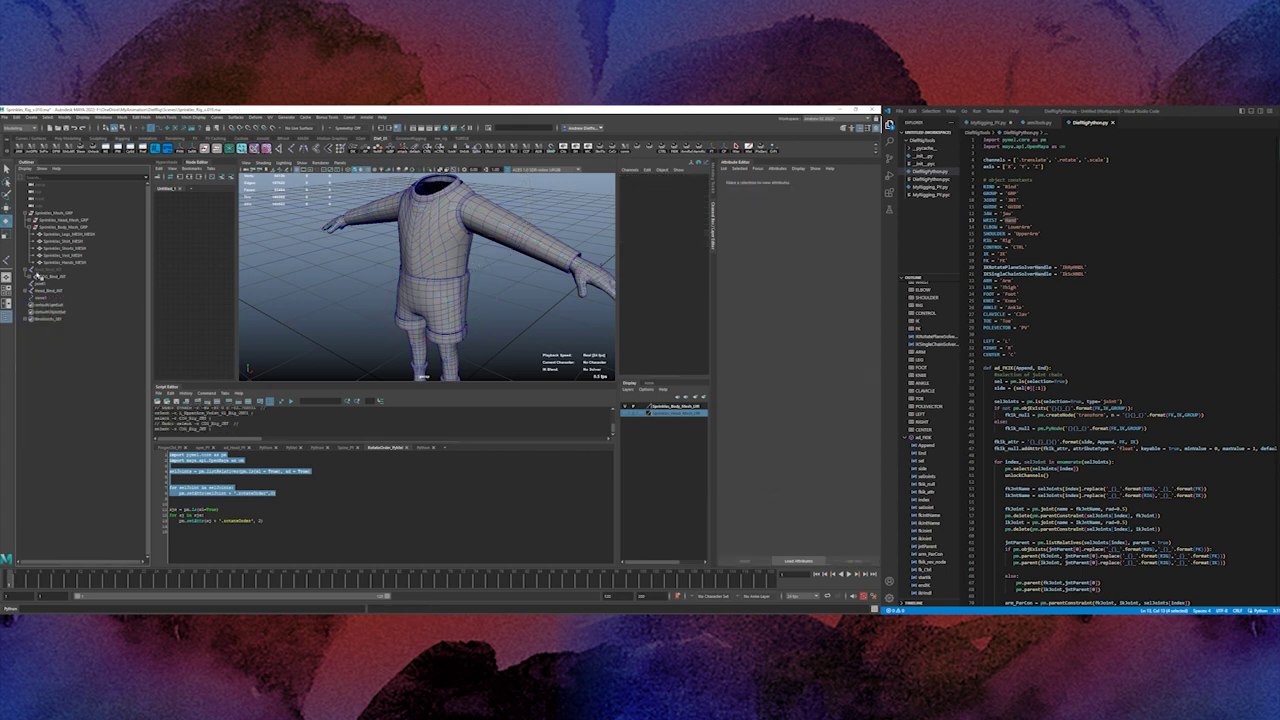
pyautogui.click(41, 273)
pyautogui.hotkey('shift', 'h')
# Examine the loose joint, the Head_Bind_JNT hierarchy and a constraint under the right upper arm twist joint.
pyautogui.click(60, 524)
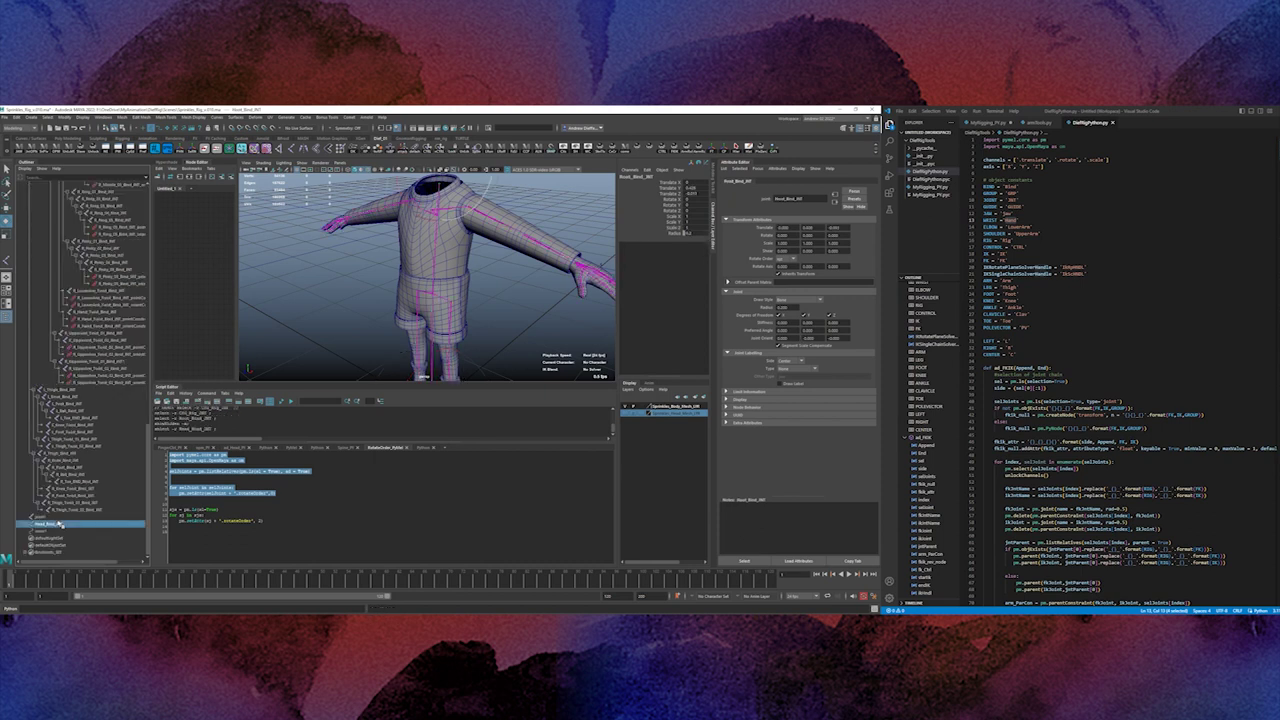
pyautogui.click(40, 517)
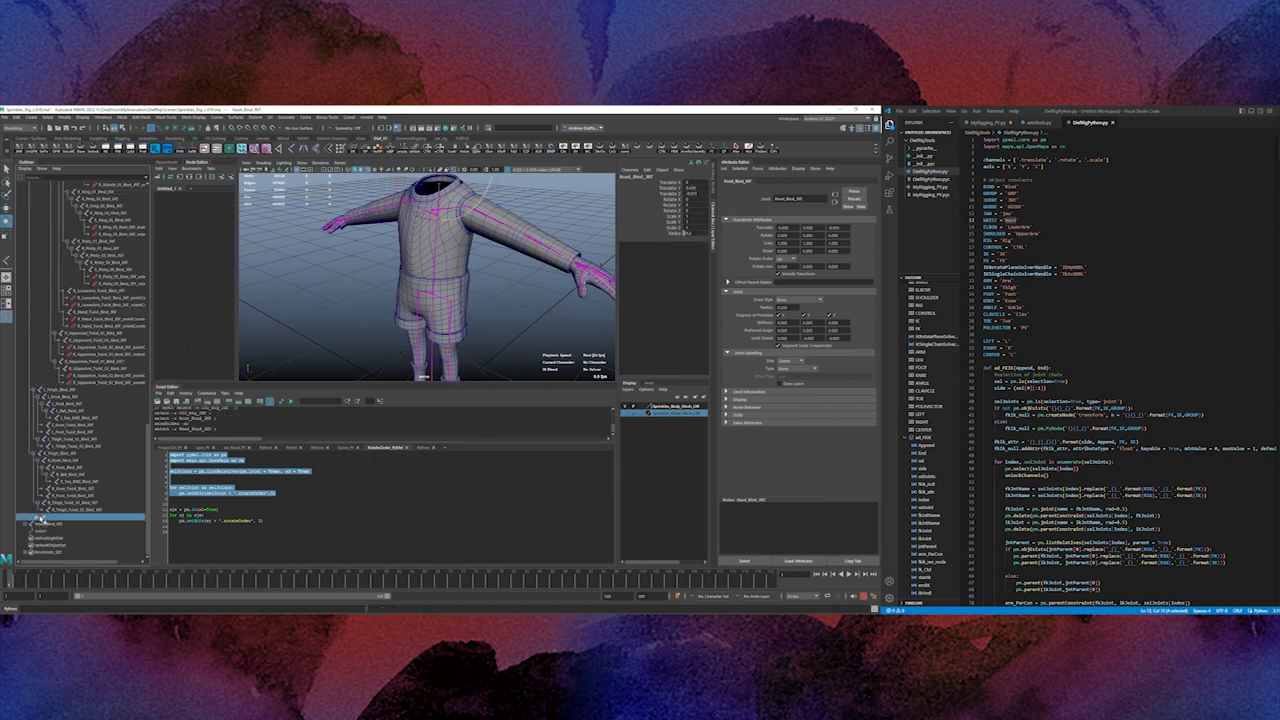
pyautogui.click(27, 524)
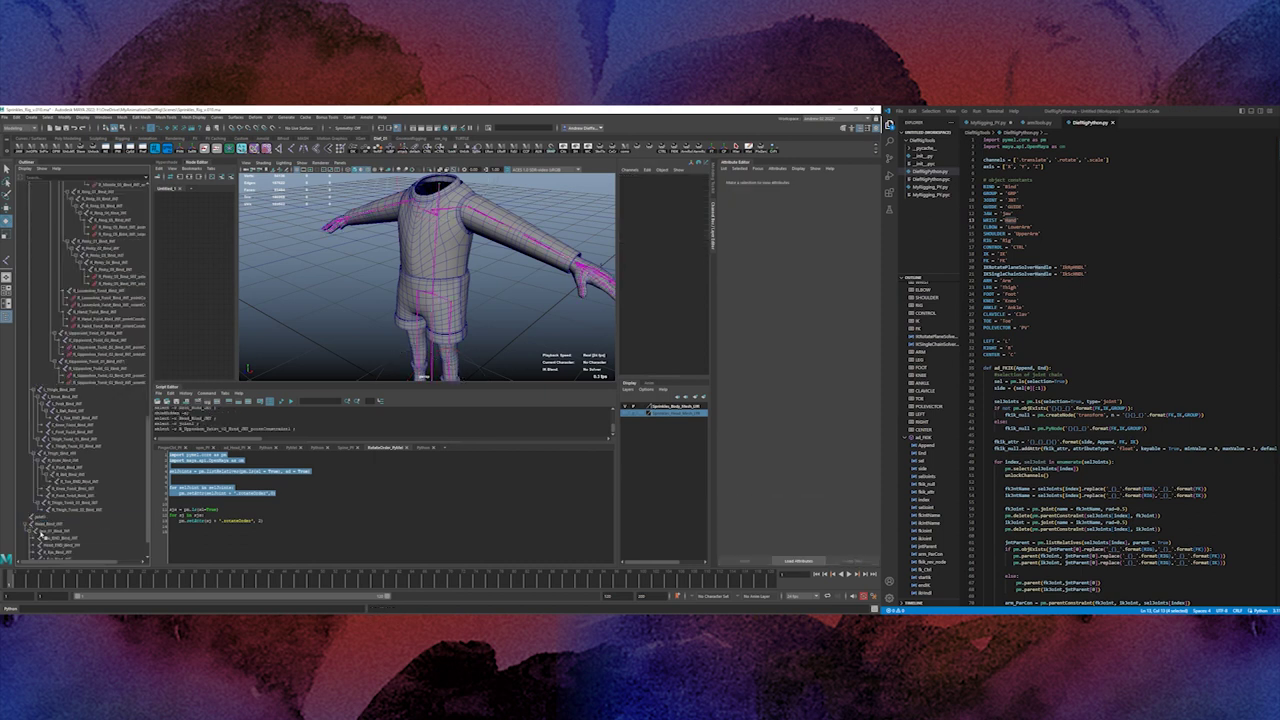
pyautogui.scroll(-2, 44, 536)
pyautogui.click(110, 340)
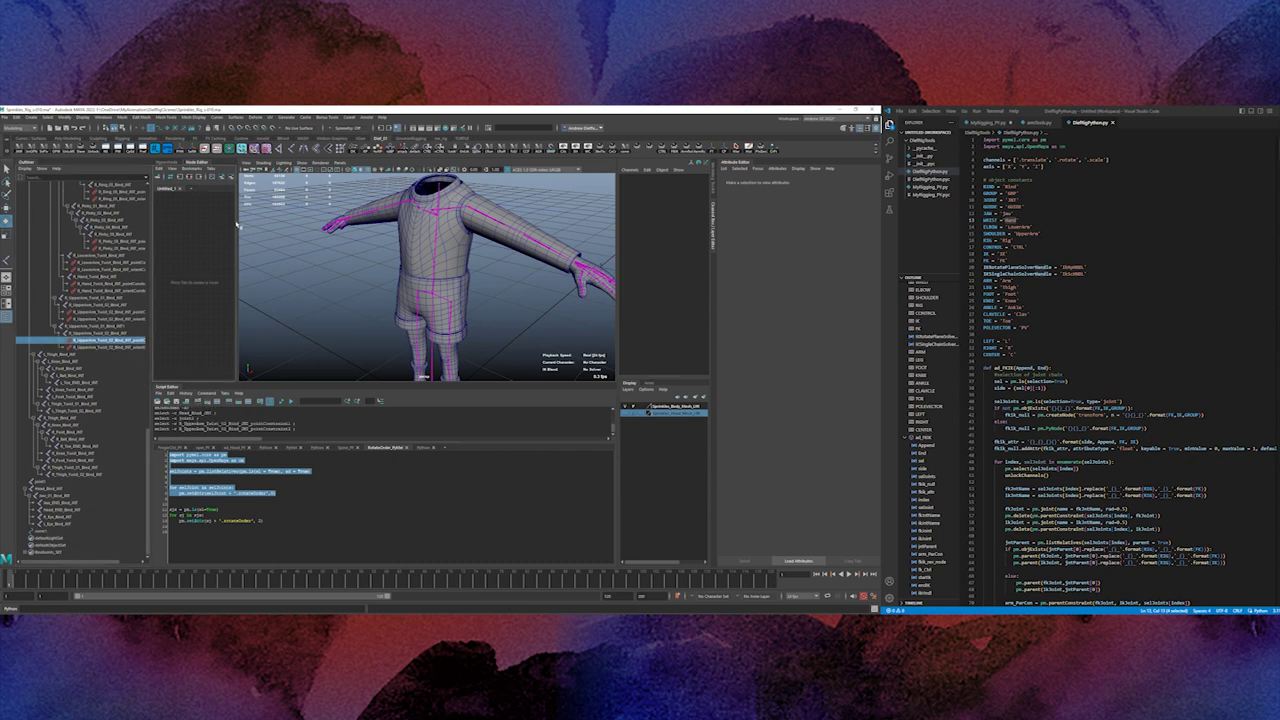
# Enlarge the Node Editor, examine the connections of Neck_Bind_JNT and its constraints, and clear the graph.
pyautogui.moveTo(237, 222); pyautogui.dragTo(270, 222)
pyautogui.scroll(10, 72, 260)
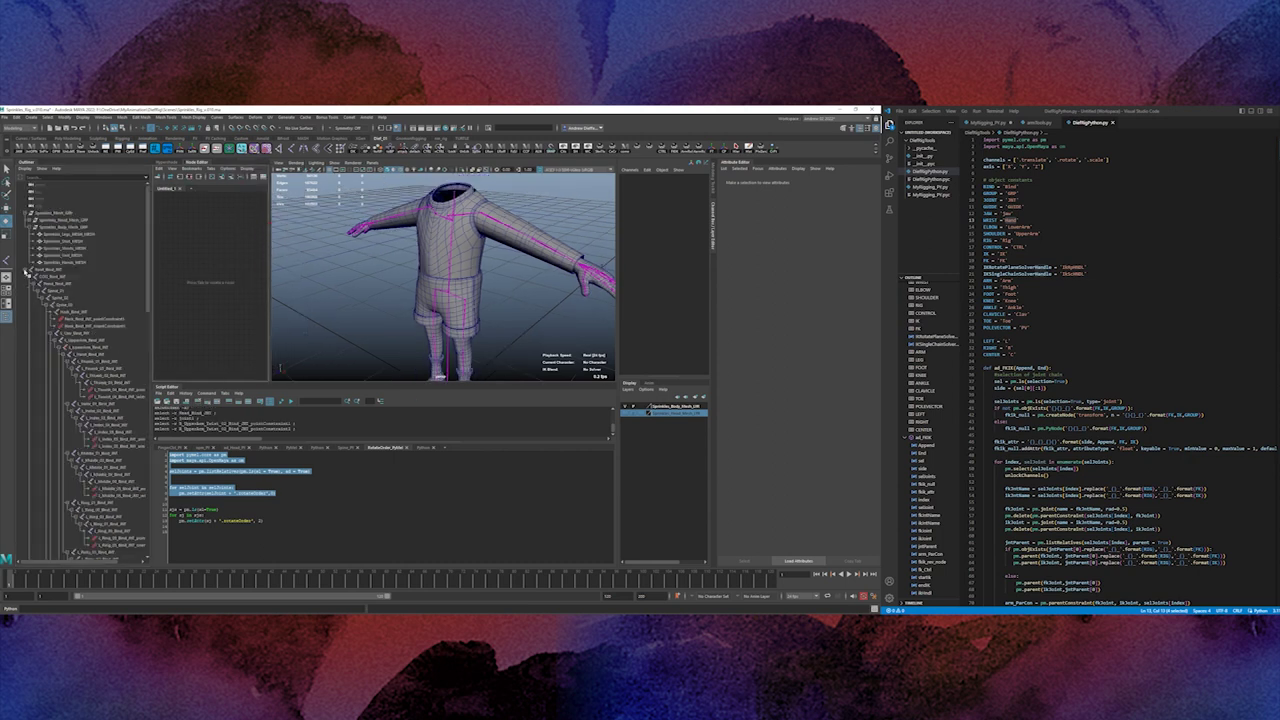
pyautogui.click(26, 269)
pyautogui.keyDown('shift'); pyautogui.click(26, 270); pyautogui.keyUp('shift')
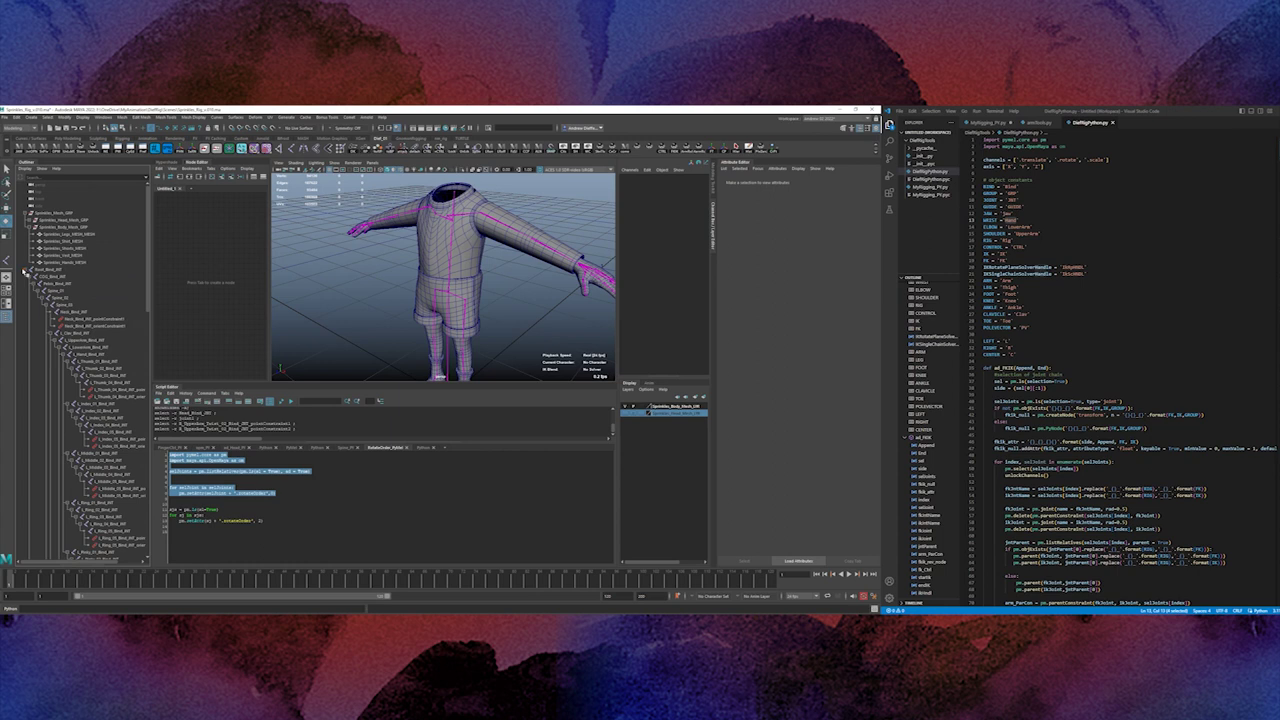
pyautogui.click(24, 271)
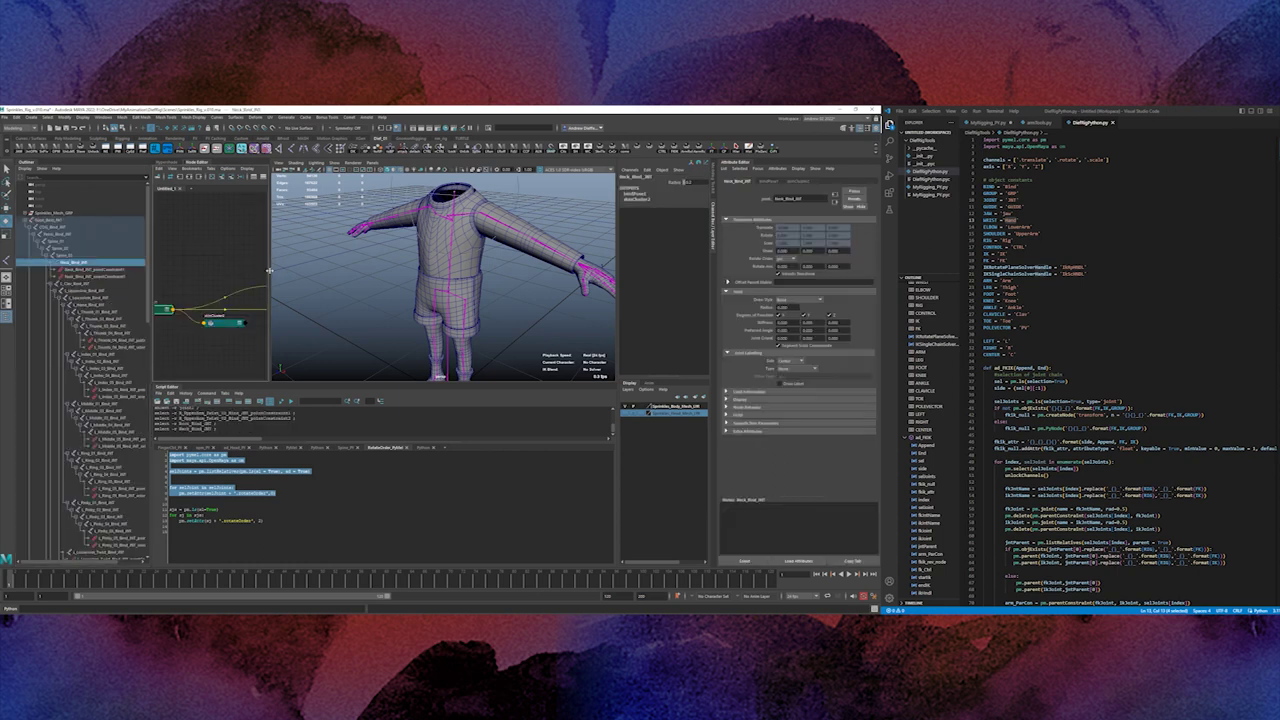
pyautogui.moveTo(269, 270); pyautogui.dragTo(357, 270)
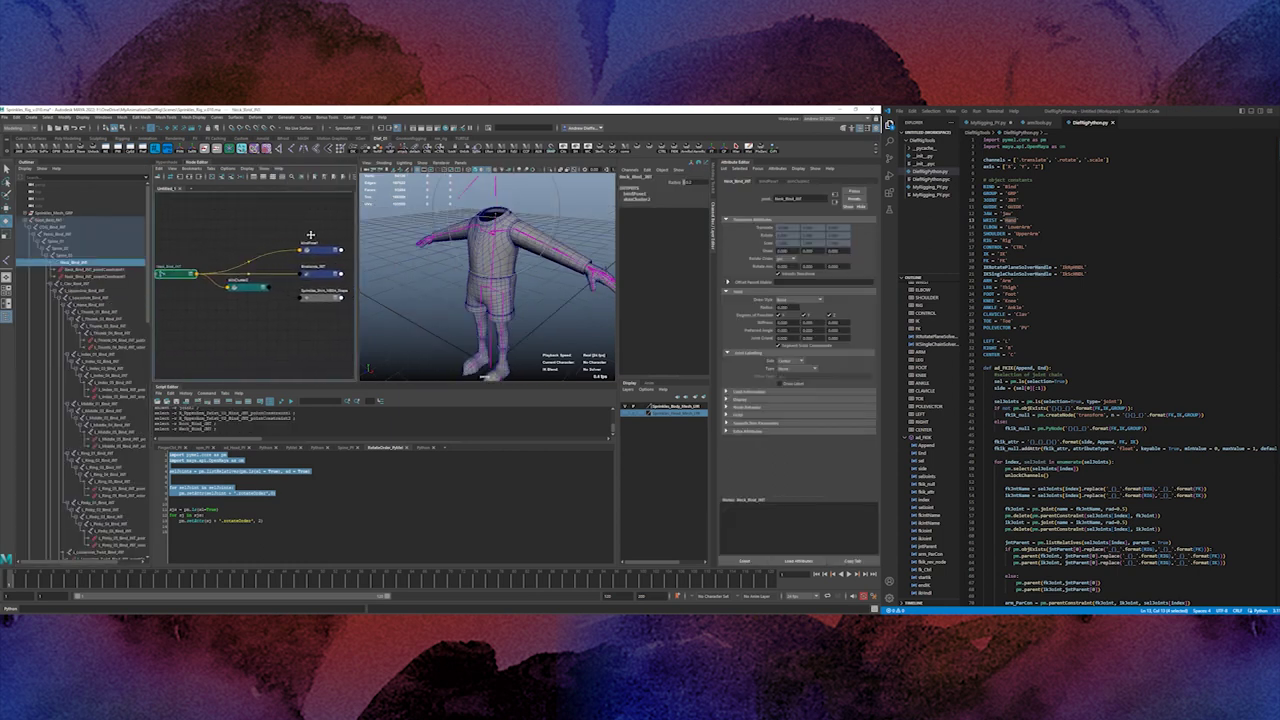
pyautogui.click(120, 271)
pyautogui.click(92, 276)
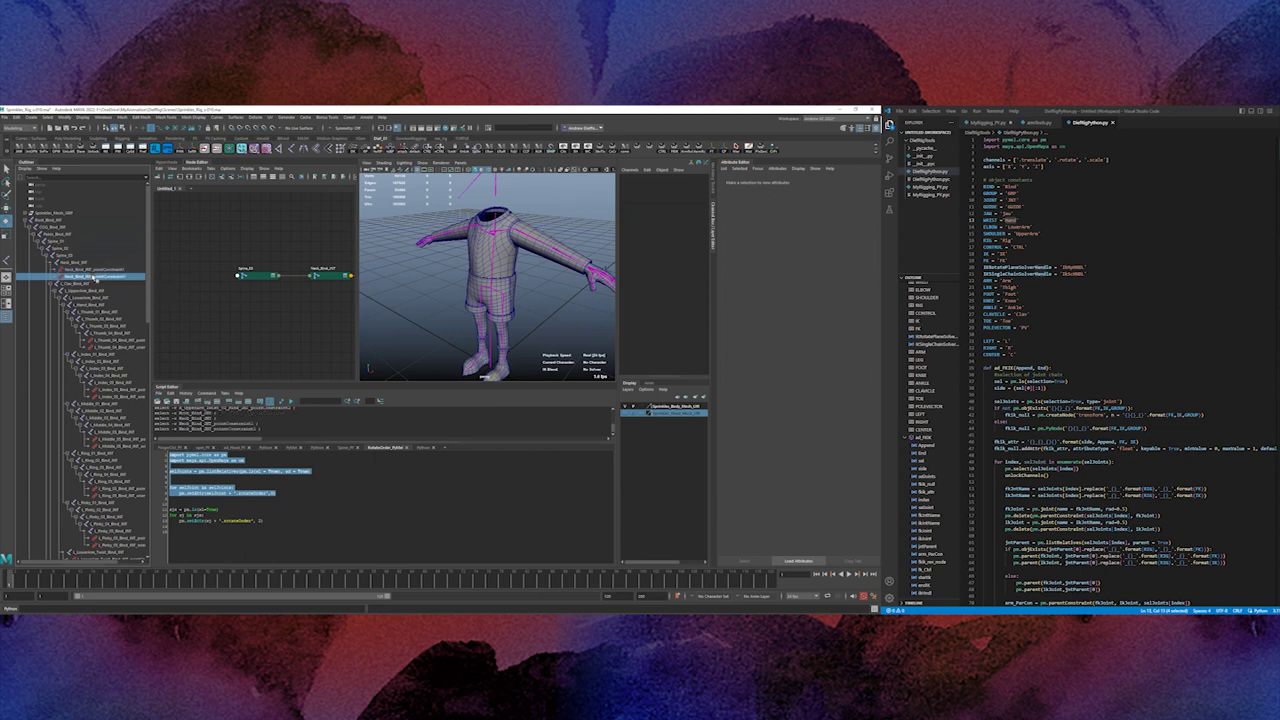
pyautogui.click(190, 177)
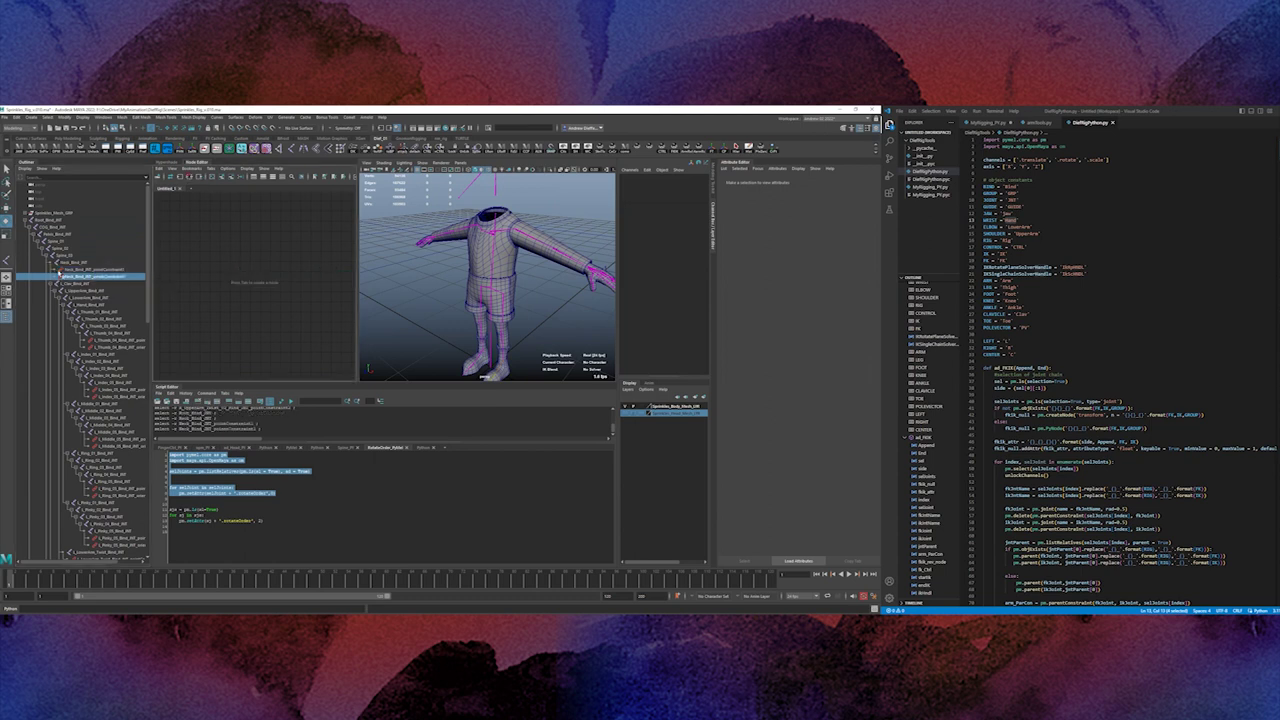
# Delete all constraints from the bind joints and save the scene as incremented version 011.
pyautogui.moveTo(62, 269); pyautogui.dragTo(62, 276)
pyautogui.click(16, 117)
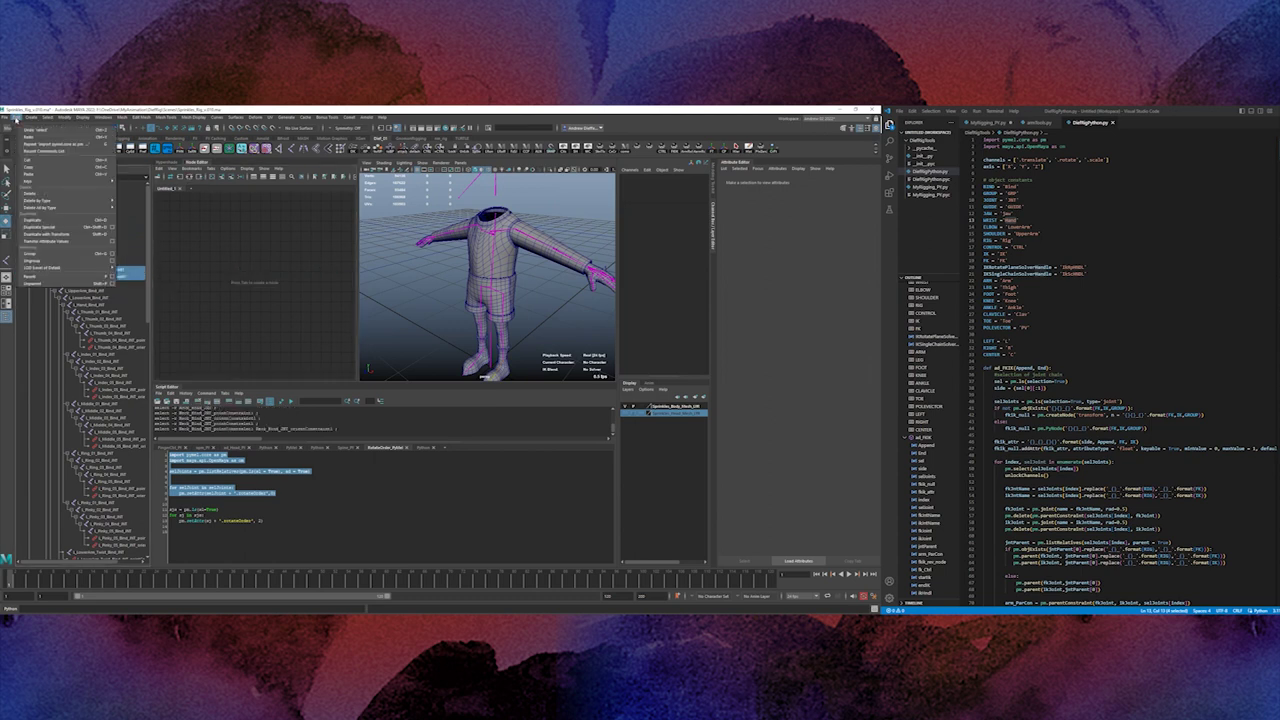
pyautogui.moveTo(5, 117)
pyautogui.click(40, 161)
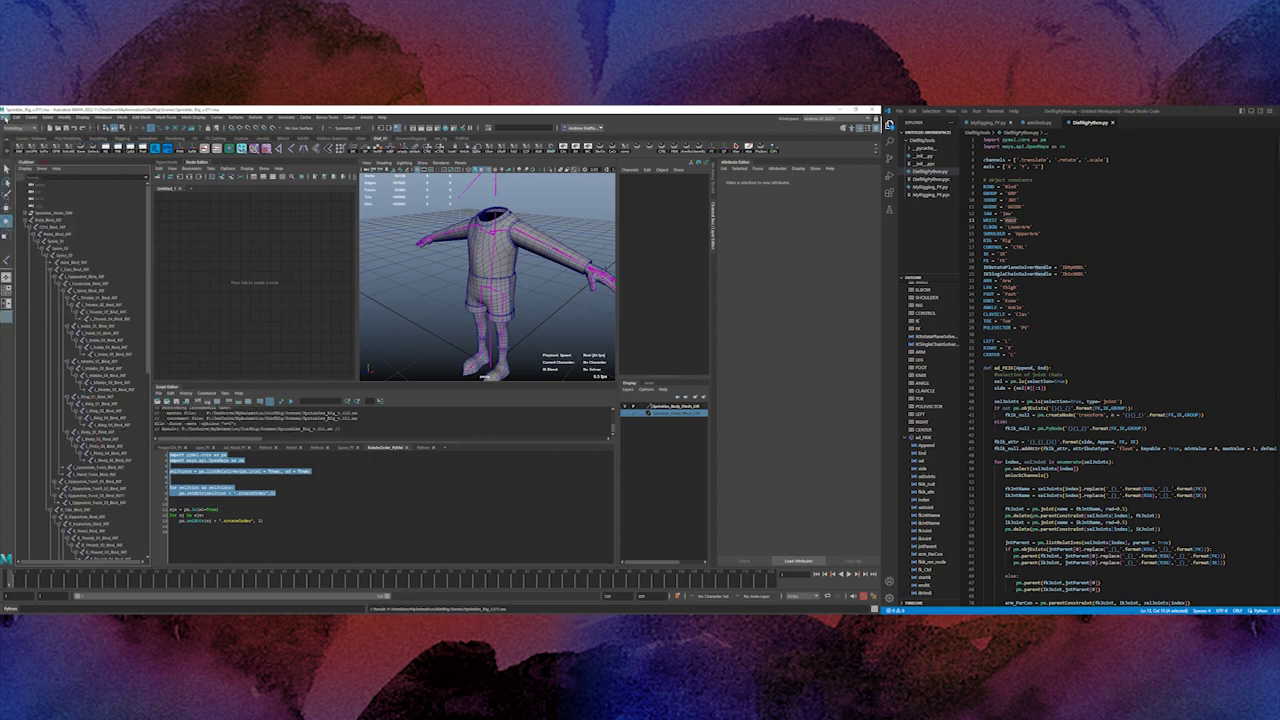
# Select the whole hierarchy under Root_Bind_JNT and run the unlockChannels script on its joints.
pyautogui.click(87, 305)
pyautogui.click(101, 319)
pyautogui.click(104, 375)
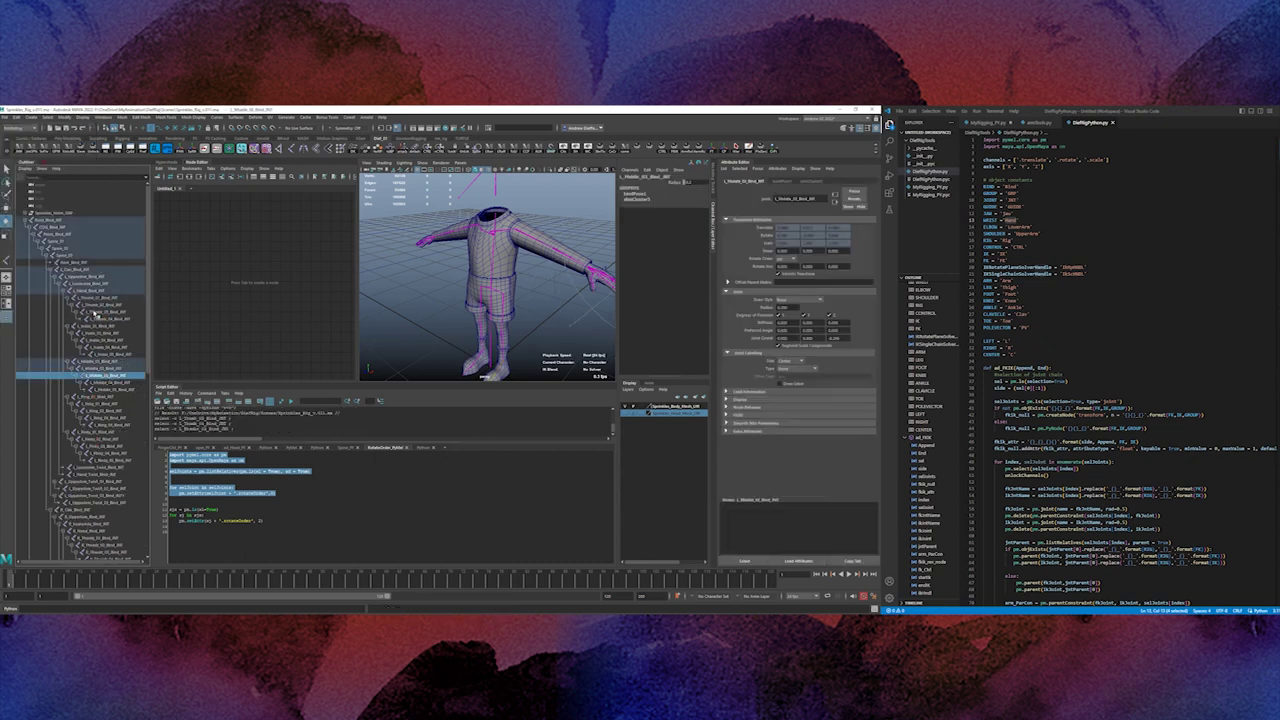
pyautogui.click(45, 223)
pyautogui.click(735, 148)
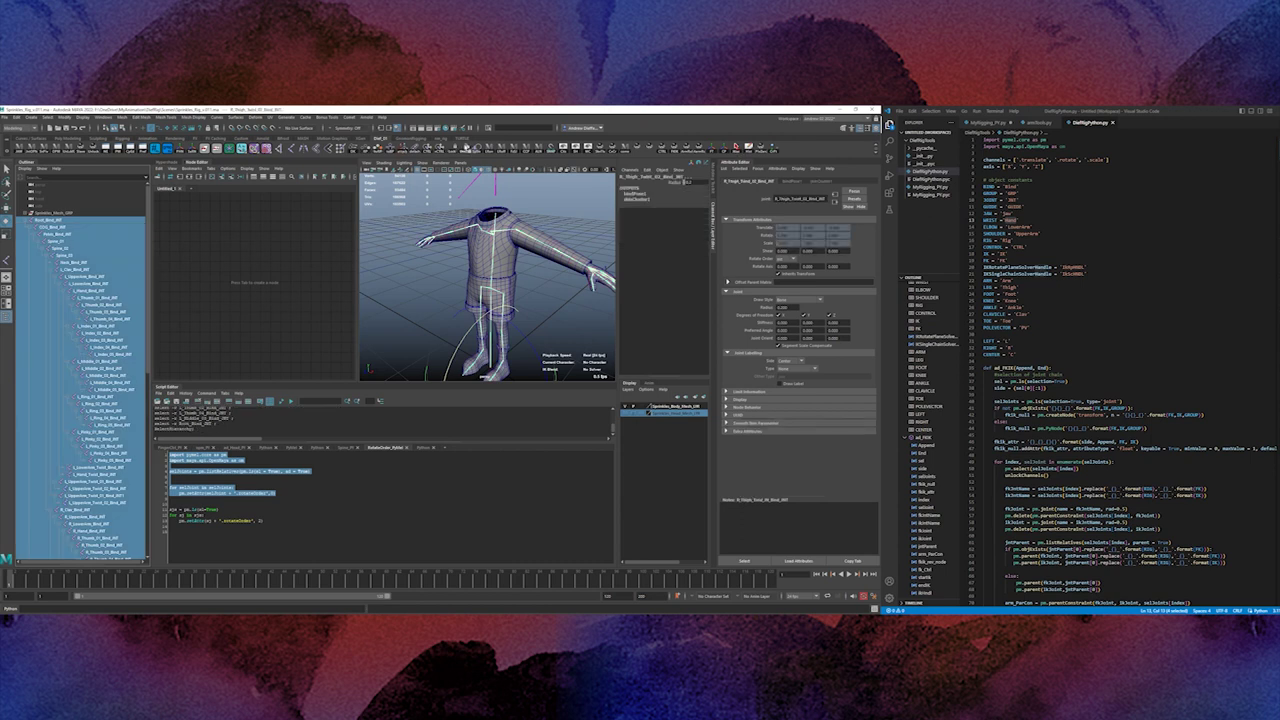
pyautogui.click(463, 149)
# Spot-check the unlocked bind joints, select Root_Bind_JNT and run the highlighted rotate order script on its hierarchy.
pyautogui.click(80, 283)
pyautogui.click(62, 255)
pyautogui.click(54, 235)
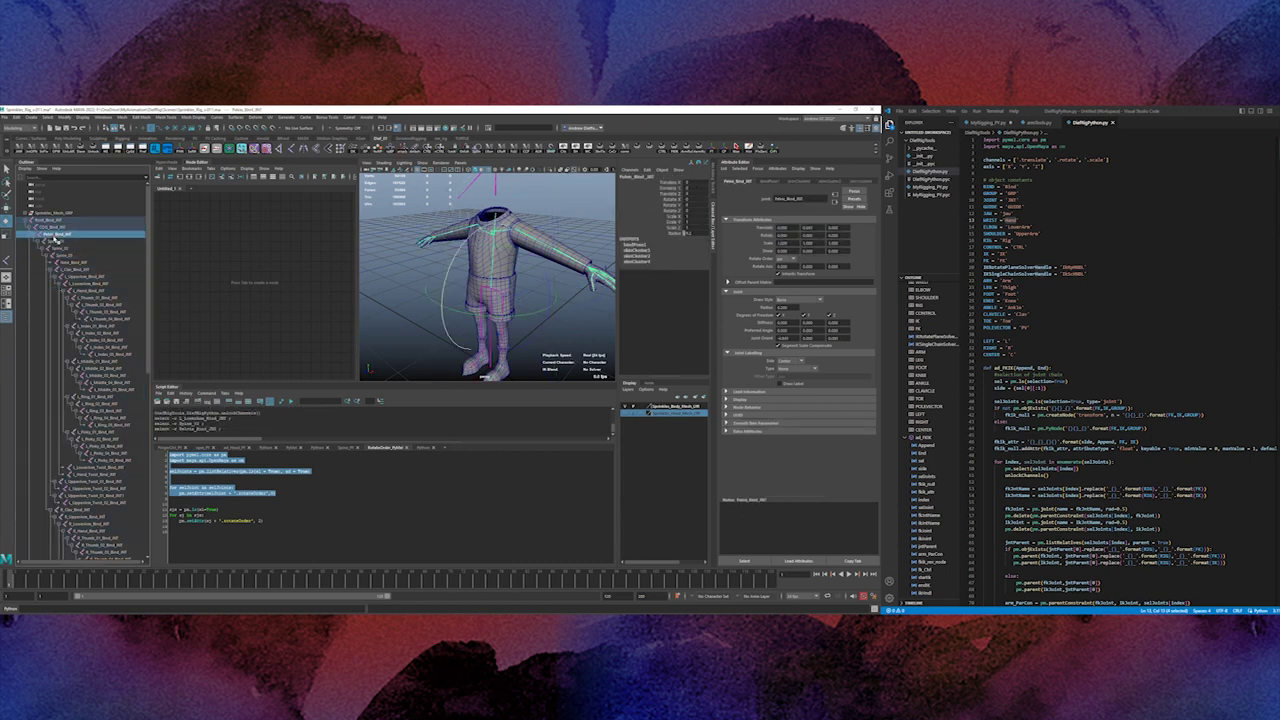
pyautogui.click(50, 227)
pyautogui.click(47, 220)
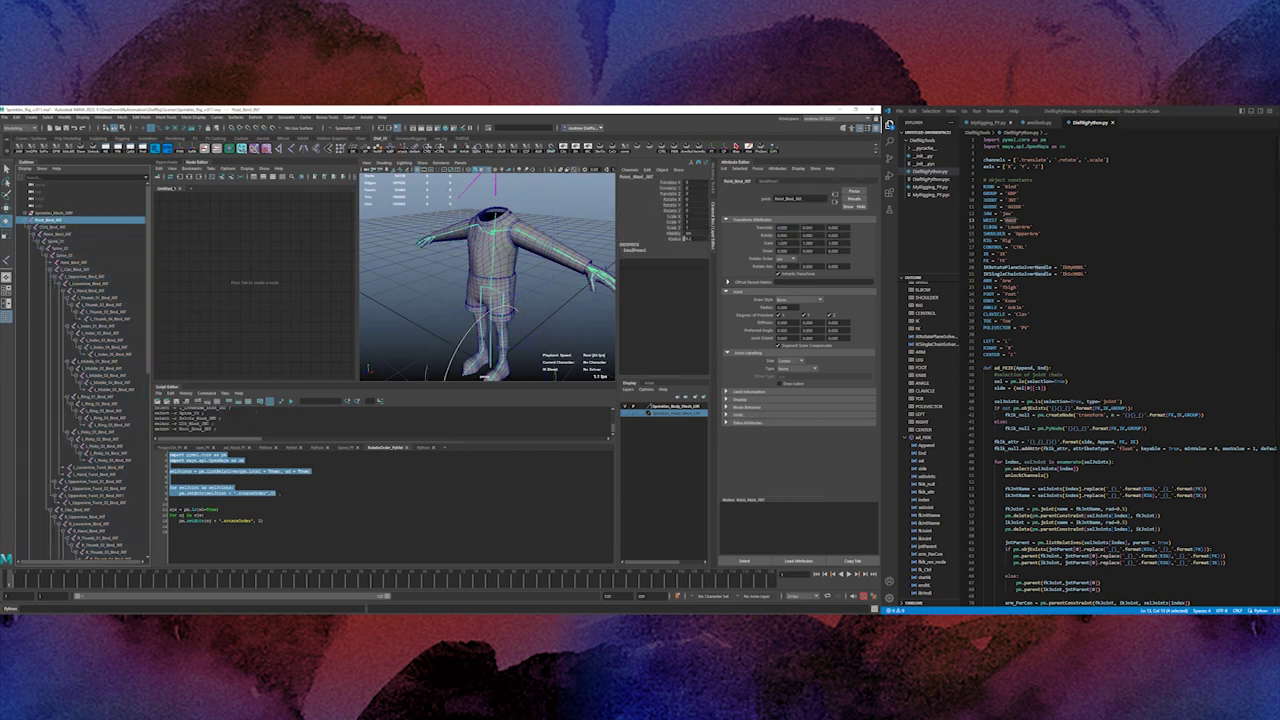
pyautogui.click(290, 402)
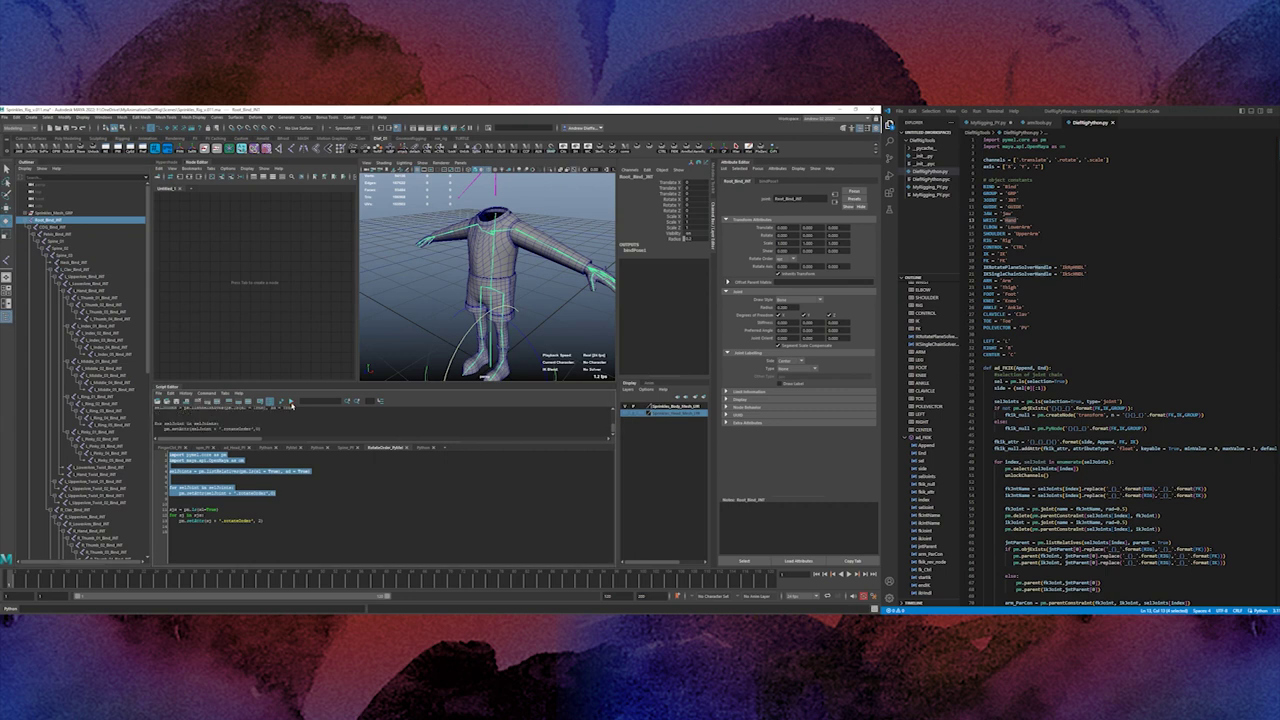
# Check the rotate order of several finger bind joints and L_UpperArm_Bind_JNT.
pyautogui.click(86, 283)
pyautogui.moveTo(86, 349); pyautogui.dragTo(86, 283, button='middle')
pyautogui.click(98, 383)
pyautogui.click(92, 340)
pyautogui.click(86, 297)
pyautogui.click(82, 276)
# Inspect the rotation axes of the left upper arm, lower arm and hand bind joints.
pyautogui.keyDown('alt'); pyautogui.moveTo(410, 306); pyautogui.dragTo(456, 306); pyautogui.keyUp('alt')
pyautogui.scroll(3, 483, 292)
pyautogui.scroll(-5, 483, 292)
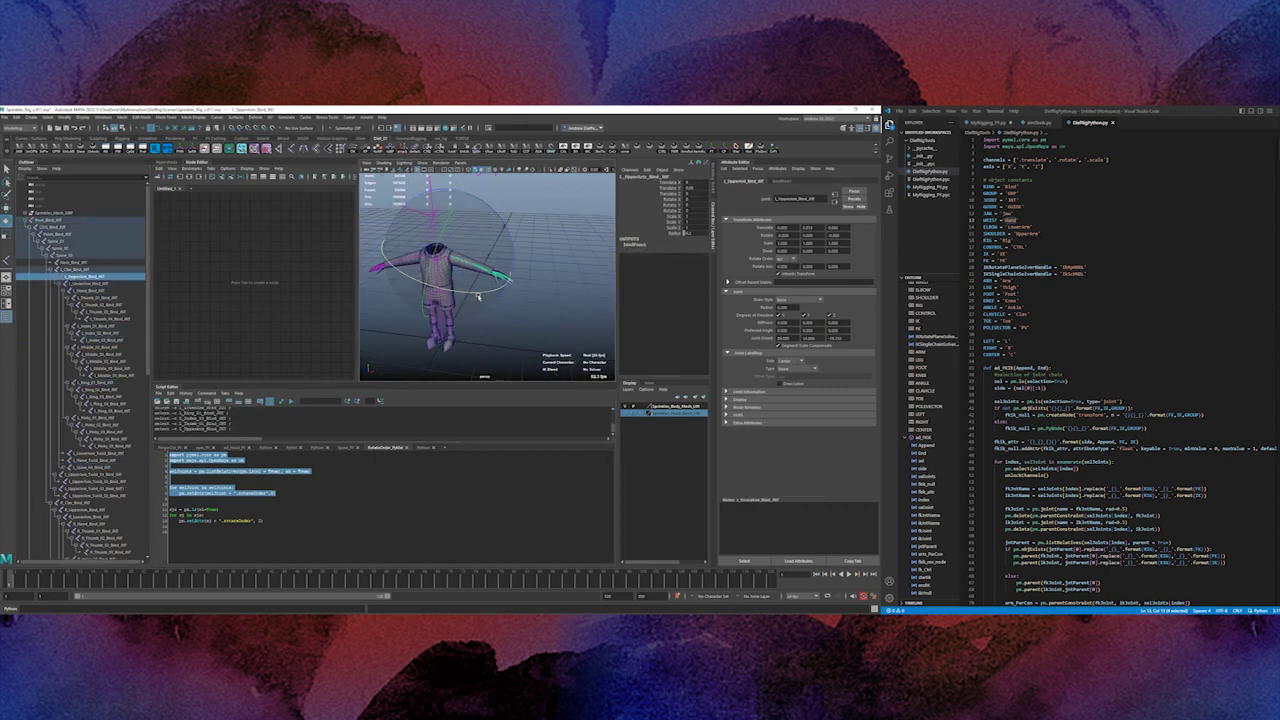
pyautogui.click(93, 284)
pyautogui.click(84, 277)
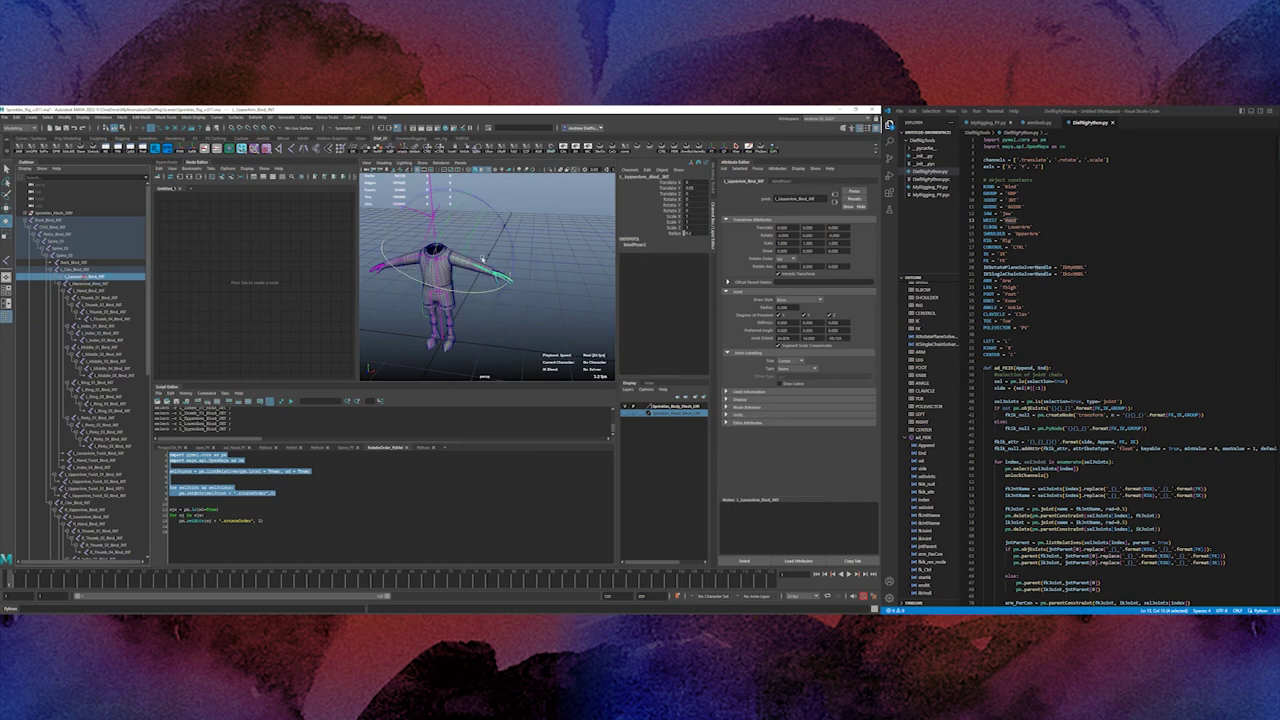
pyautogui.press('f')
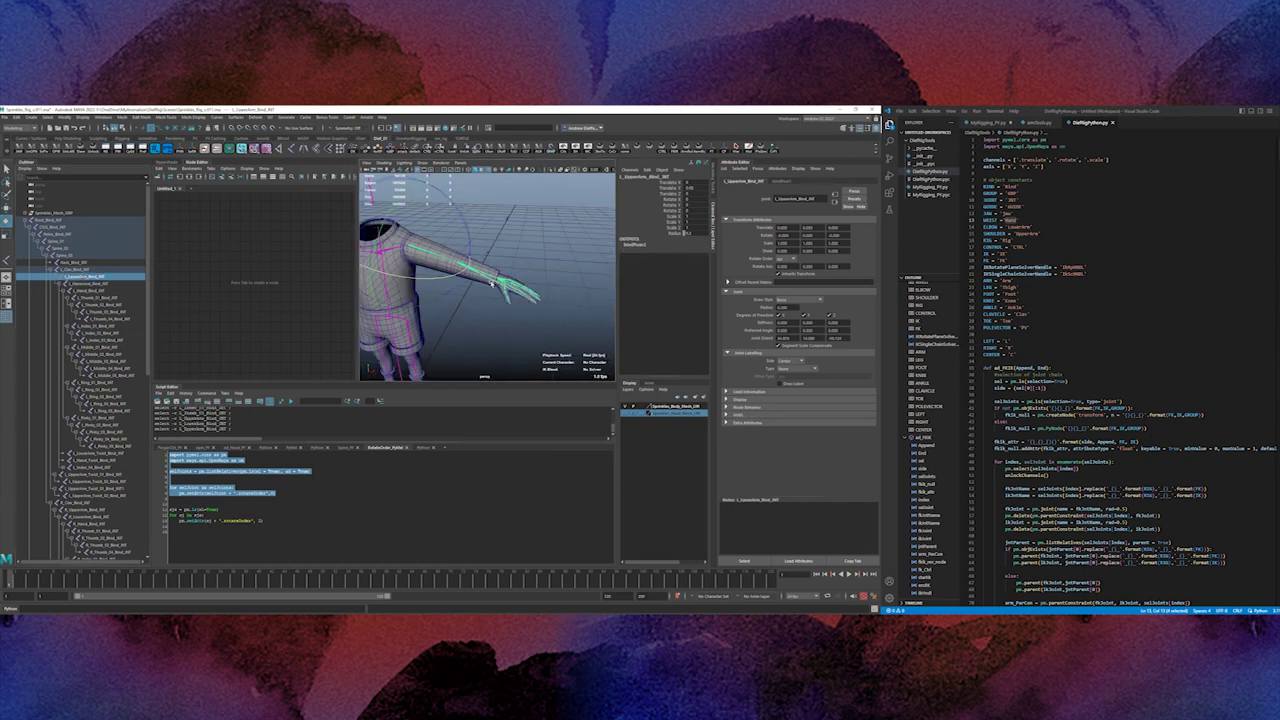
pyautogui.press('Down')
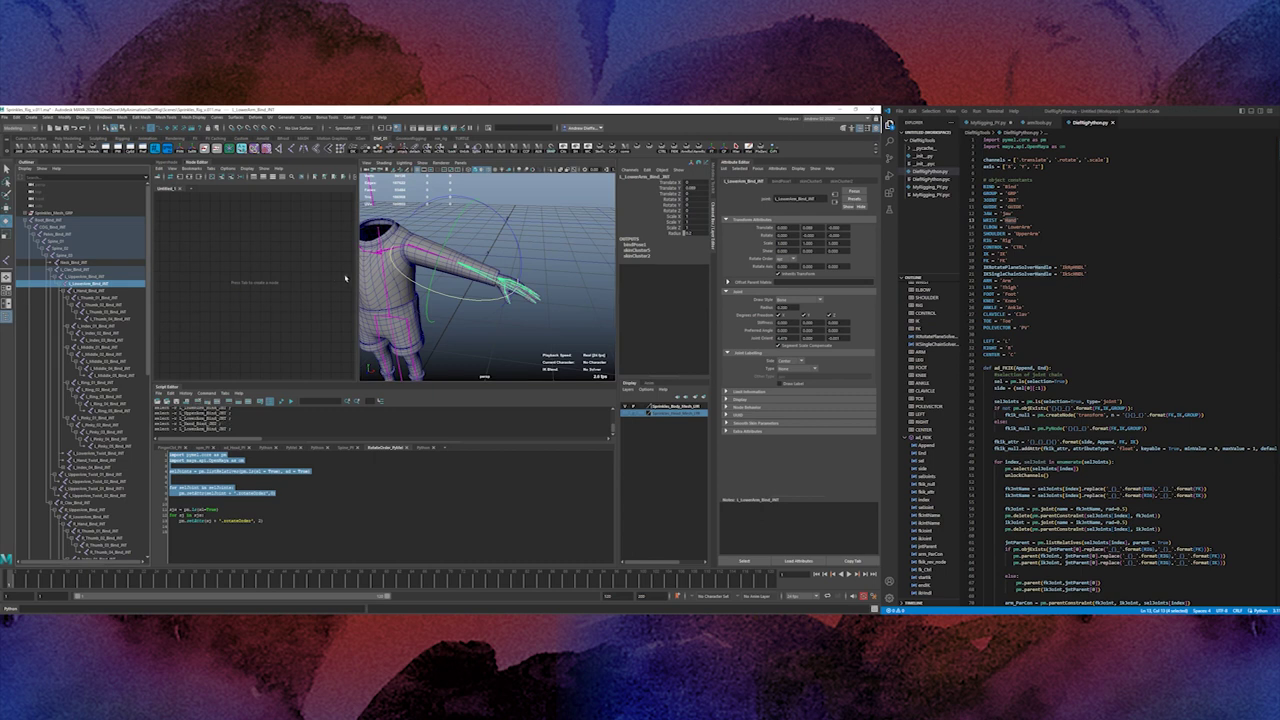
pyautogui.click(112, 291)
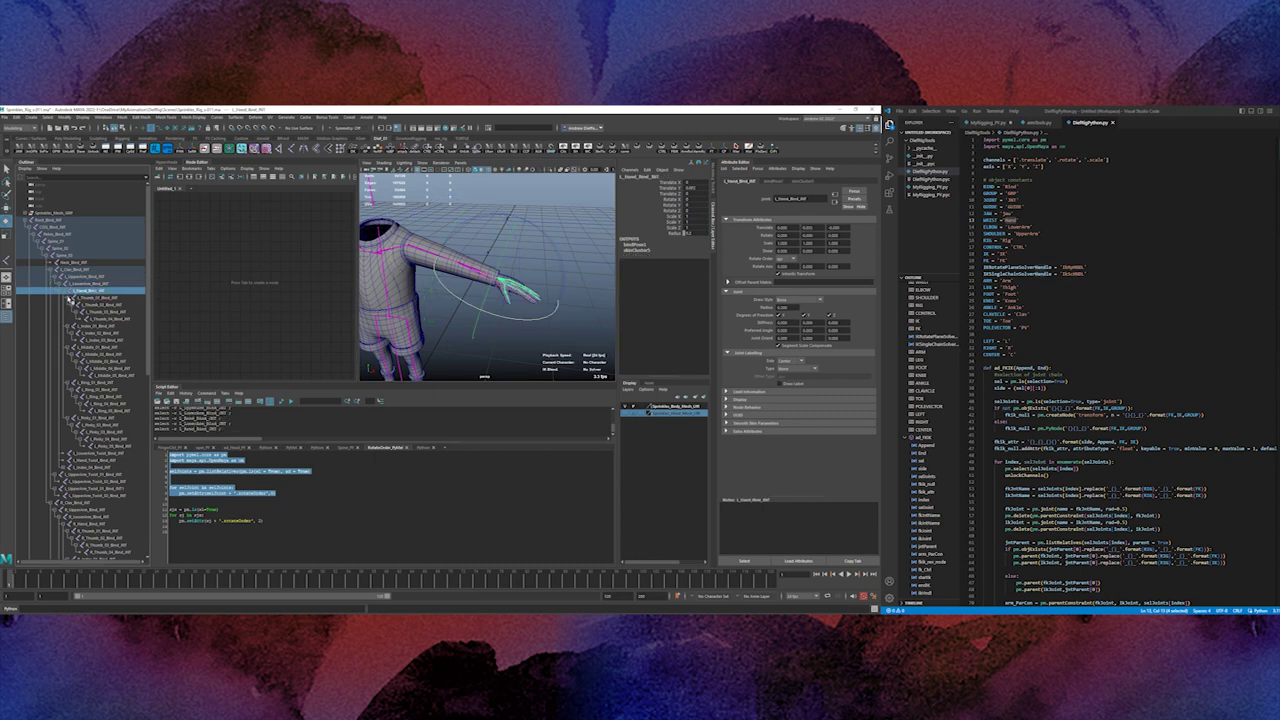
# Collapse the L_Hand_Bind_JNT hierarchy, review the twist joints and delete the duplicate L_UpperArm_Twist_01_Bind_JNT1 branch.
pyautogui.click(63, 291)
pyautogui.click(98, 298)
pyautogui.click(105, 305)
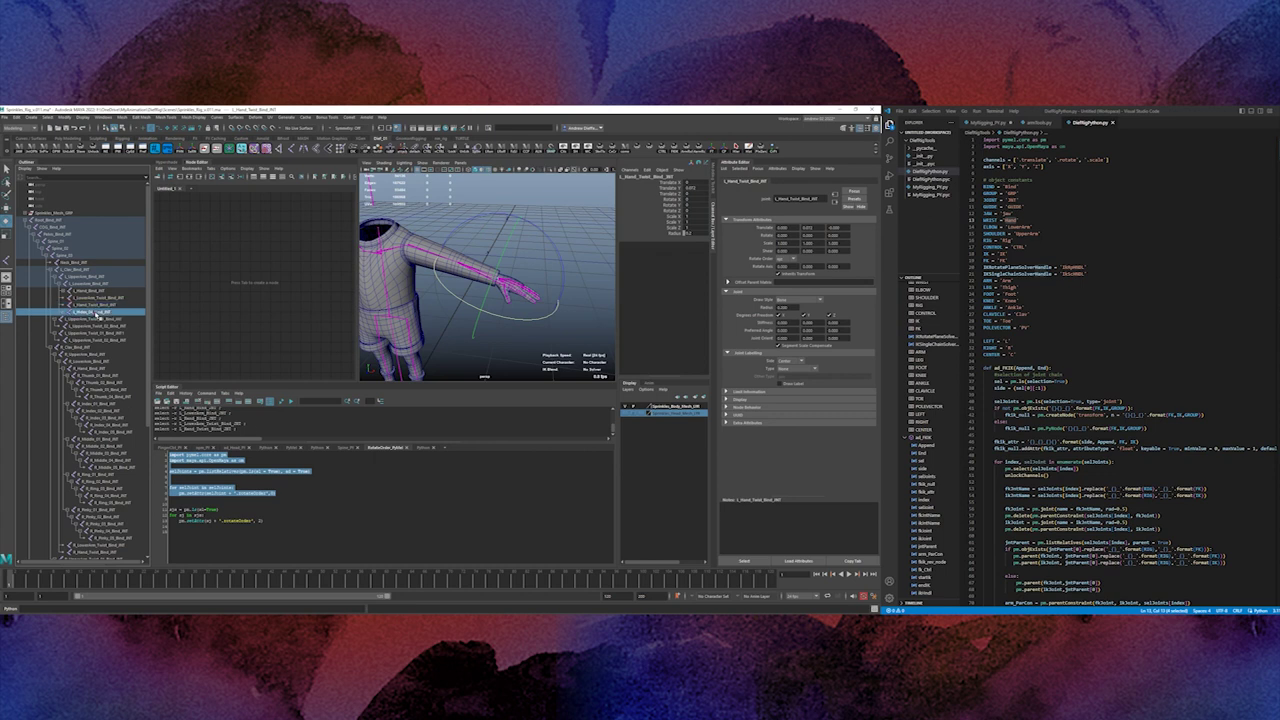
pyautogui.click(122, 333)
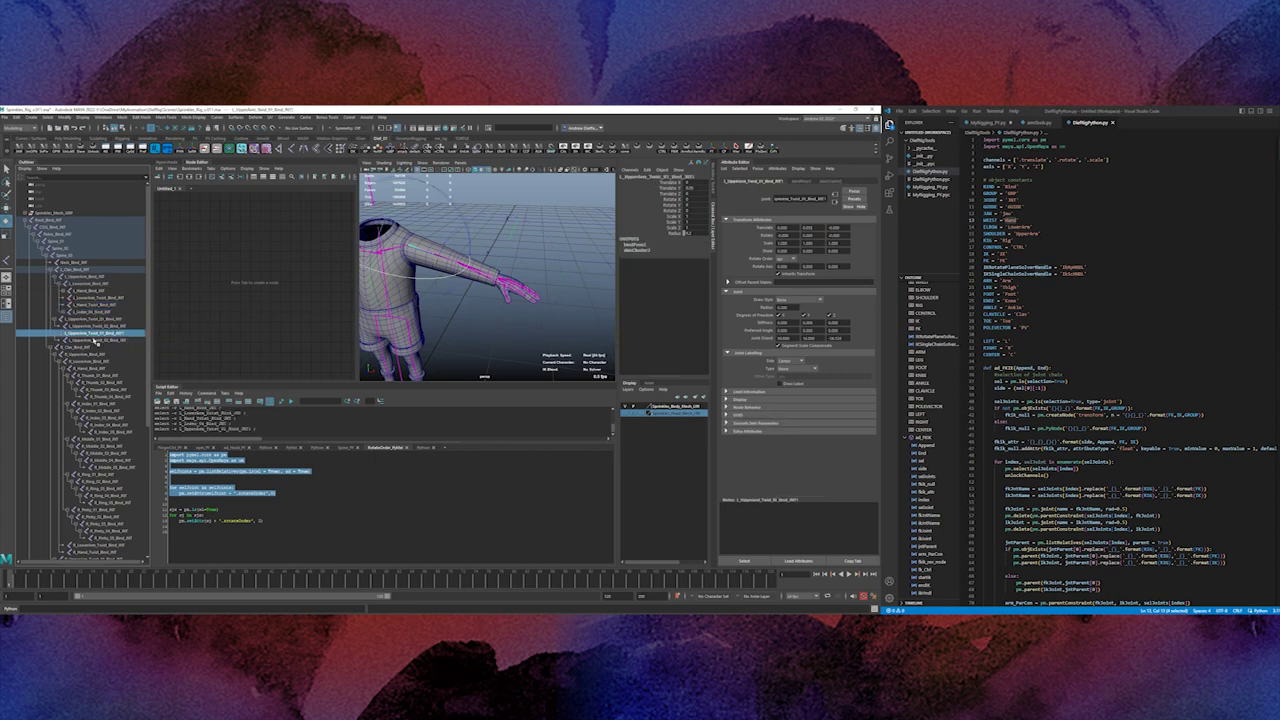
# Locate the stray left index joint branch under L_LowerArm_Bind_JNT and parent it back to the adjoining index finger joint.
pyautogui.click(497, 285)
pyautogui.click(497, 285)
pyautogui.moveTo(458, 238); pyautogui.dragTo(436, 268)
pyautogui.keyDown('alt'); pyautogui.moveTo(460, 275); pyautogui.dragTo(551, 320, button='right'); pyautogui.keyUp('alt')
pyautogui.keyDown('alt'); pyautogui.moveTo(551, 320); pyautogui.dragTo(520, 322, button='middle'); pyautogui.keyUp('alt')
pyautogui.click(474, 338)
pyautogui.click(454, 299)
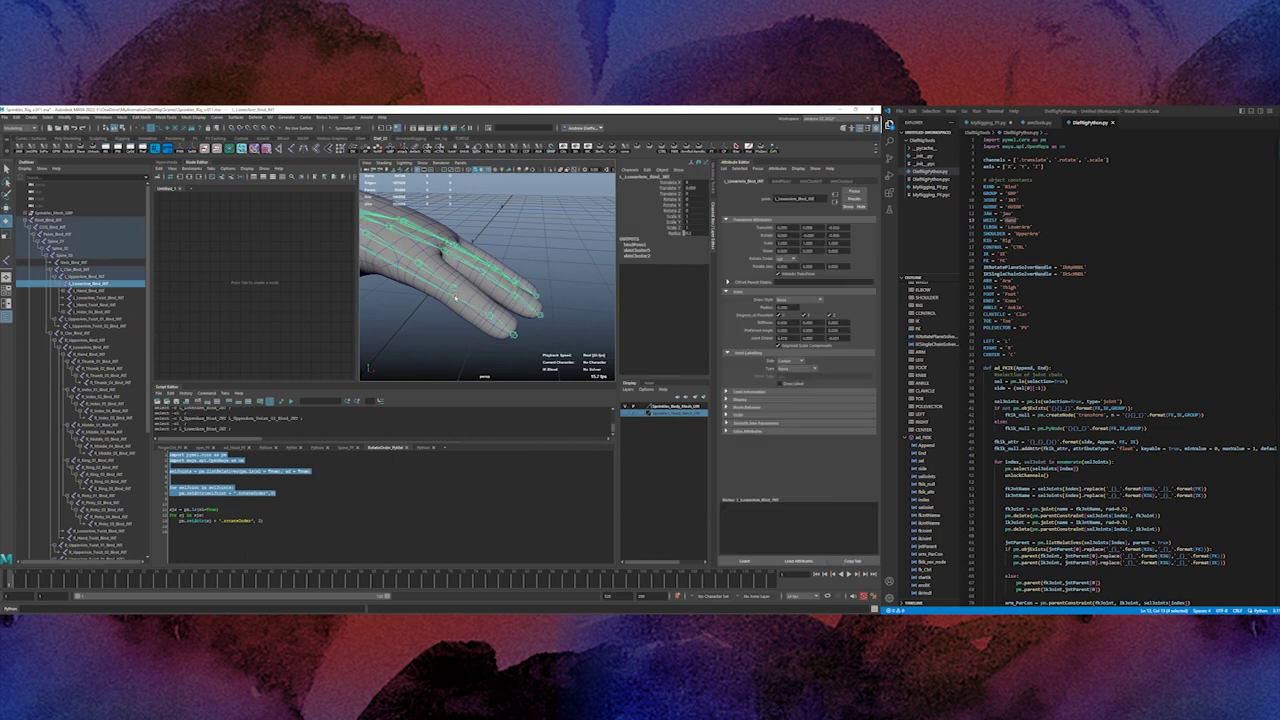
pyautogui.click(512, 334)
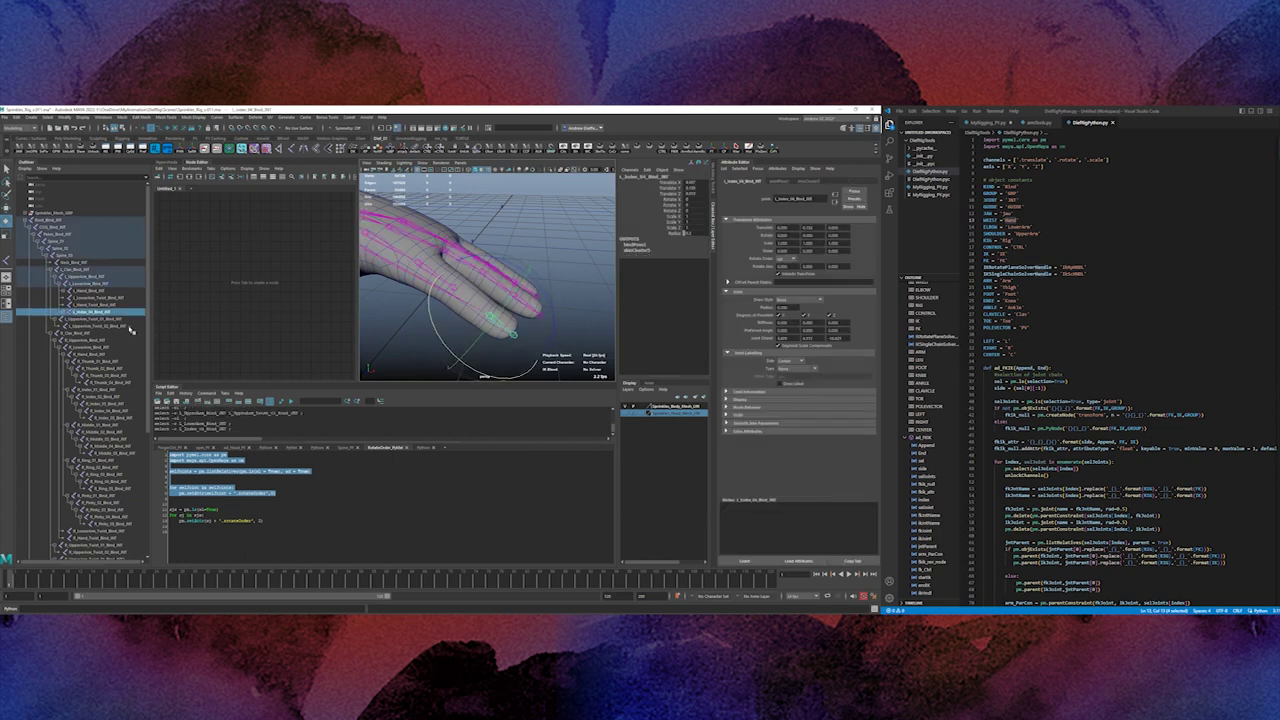
pyautogui.click(66, 313)
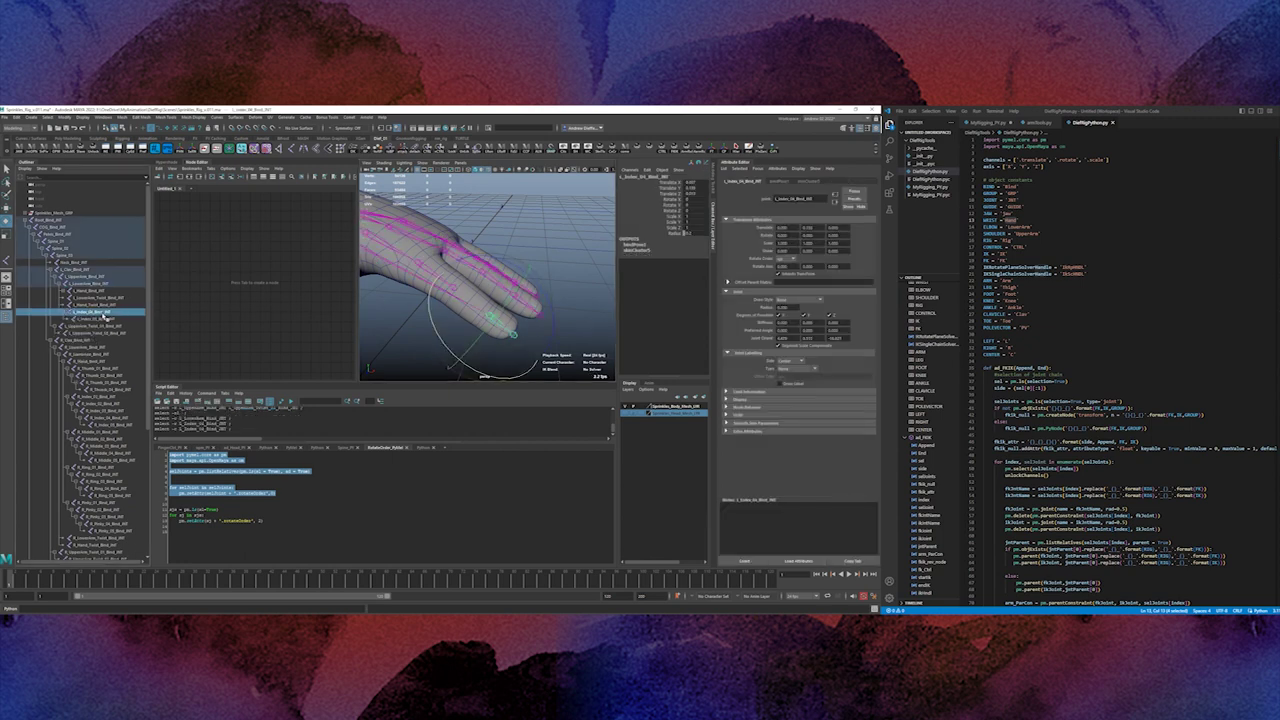
pyautogui.press('w')
pyautogui.keyDown('shift'); pyautogui.click(453, 288); pyautogui.keyUp('shift')
pyautogui.press('p')
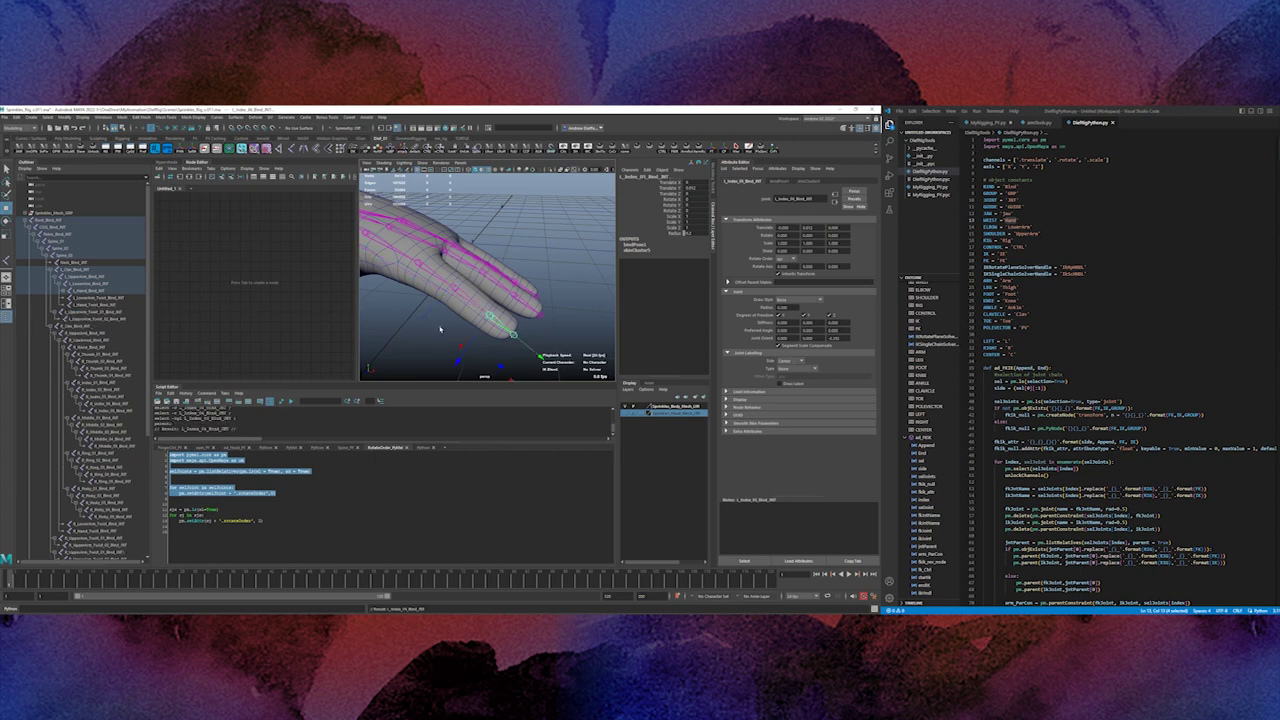
# Try to delete the R_Clav_Bind_JNT branch, and undo the deletion.
pyautogui.scroll(-10, 428, 331)
pyautogui.keyDown('alt'); pyautogui.moveTo(434, 323); pyautogui.dragTo(498, 293); pyautogui.keyUp('alt')
pyautogui.keyDown('alt'); pyautogui.moveTo(460, 289); pyautogui.dragTo(508, 299, button='middle'); pyautogui.keyUp('alt')
pyautogui.keyDown('alt'); pyautogui.moveTo(436, 280); pyautogui.dragTo(462, 248, button='right'); pyautogui.keyUp('alt')
pyautogui.click(479, 236)
pyautogui.click(490, 245)
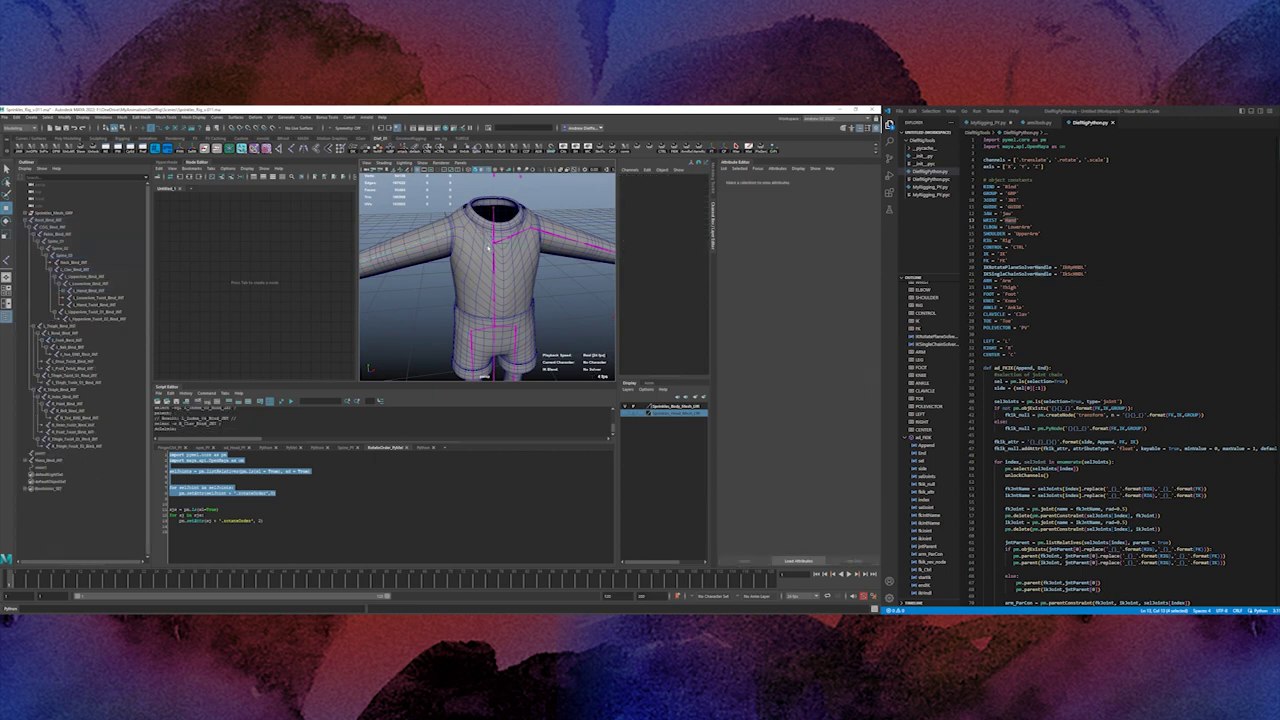
pyautogui.keyDown('alt'); pyautogui.moveTo(521, 265); pyautogui.dragTo(494, 272); pyautogui.keyUp('alt')
pyautogui.hotkey('ctrl', 'z')
pyautogui.click(488, 275)
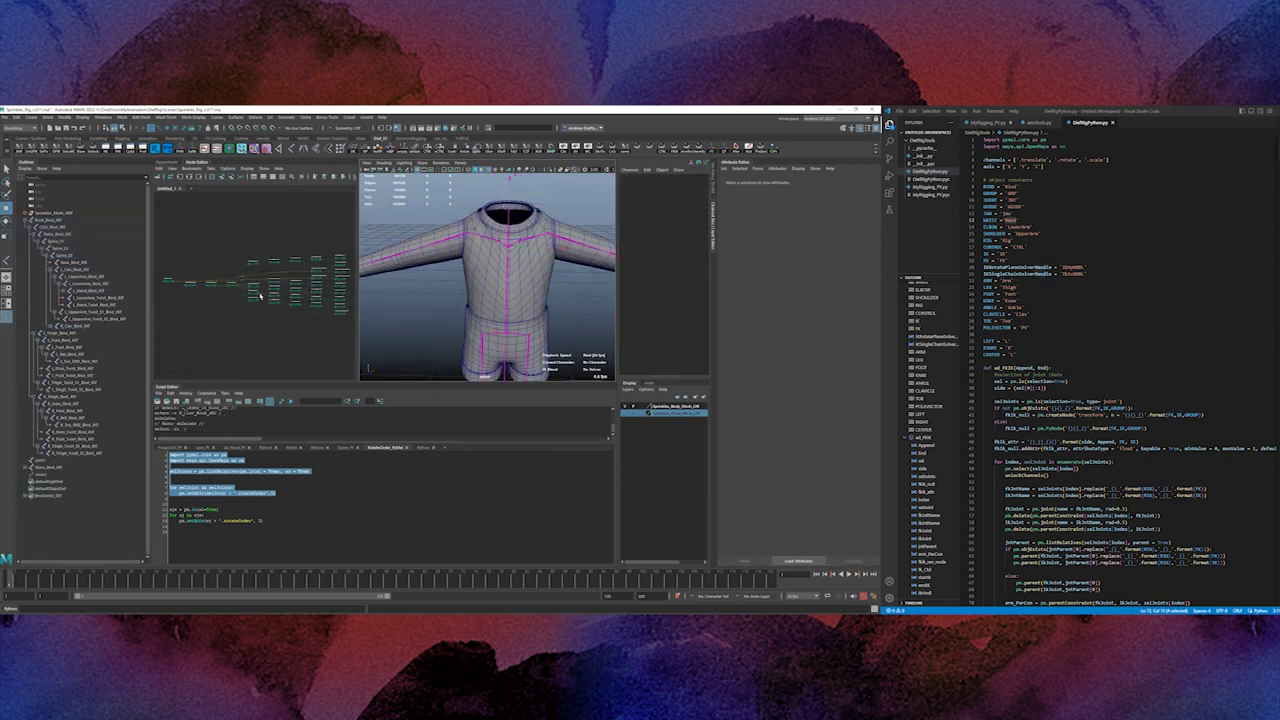
# Select the body meshes in the Sprinkles_Body_Mesh layer and detach their skin with history set to Delete History.
pyautogui.rightClick(689, 406)
pyautogui.click(723, 435)
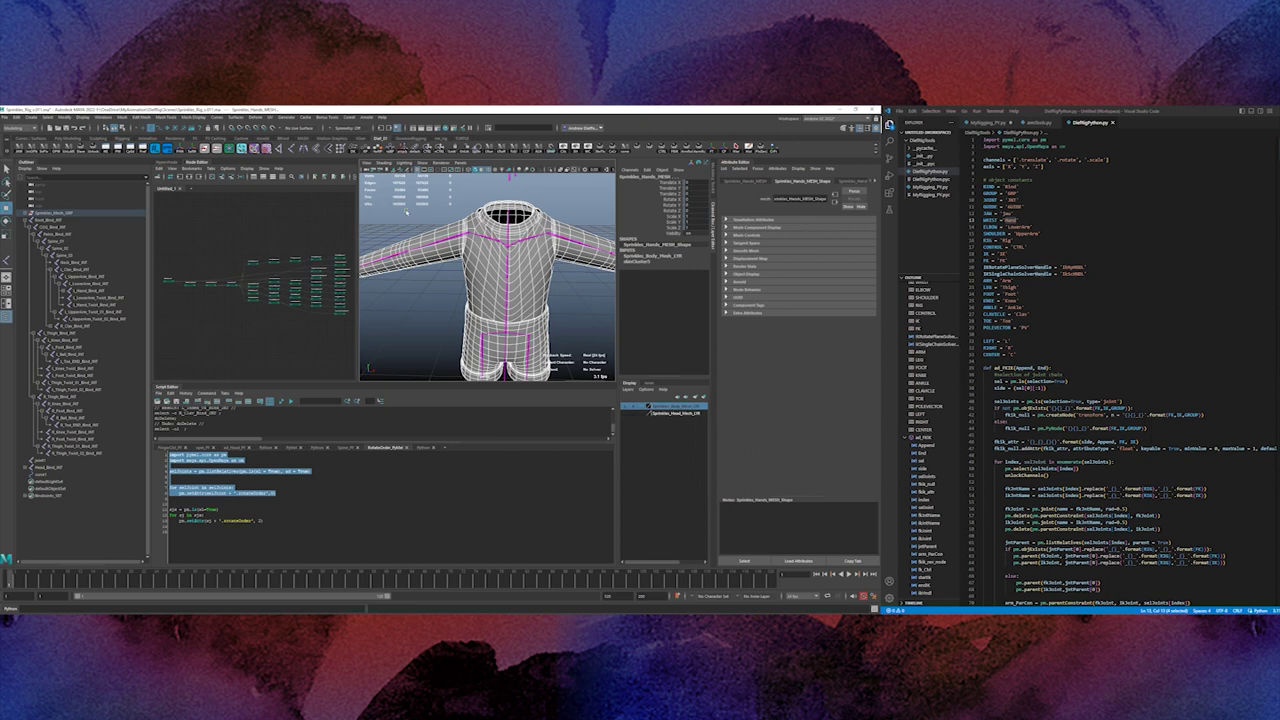
pyautogui.click(329, 149)
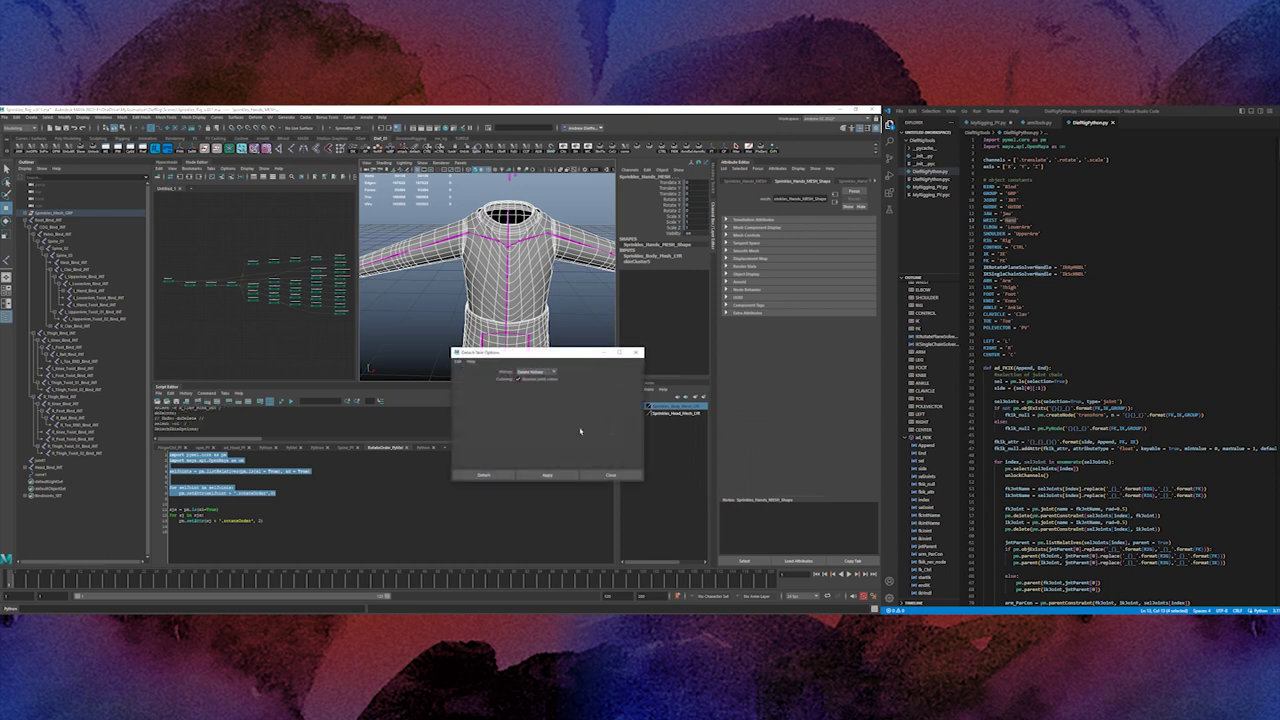
pyautogui.click(556, 476)
pyautogui.click(610, 475)
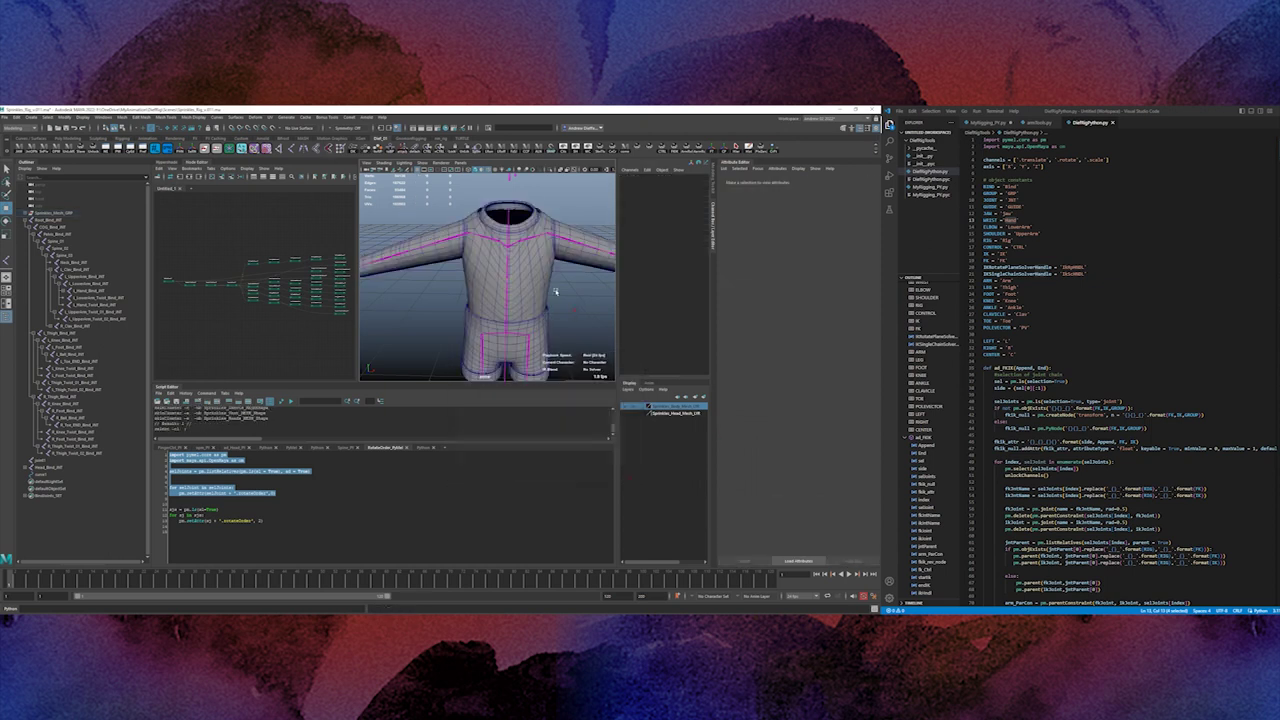
# Delete the right clavicle bind joint and its whole arm chain.
pyautogui.click(504, 245)
pyautogui.click(491, 242)
pyautogui.press('Delete')
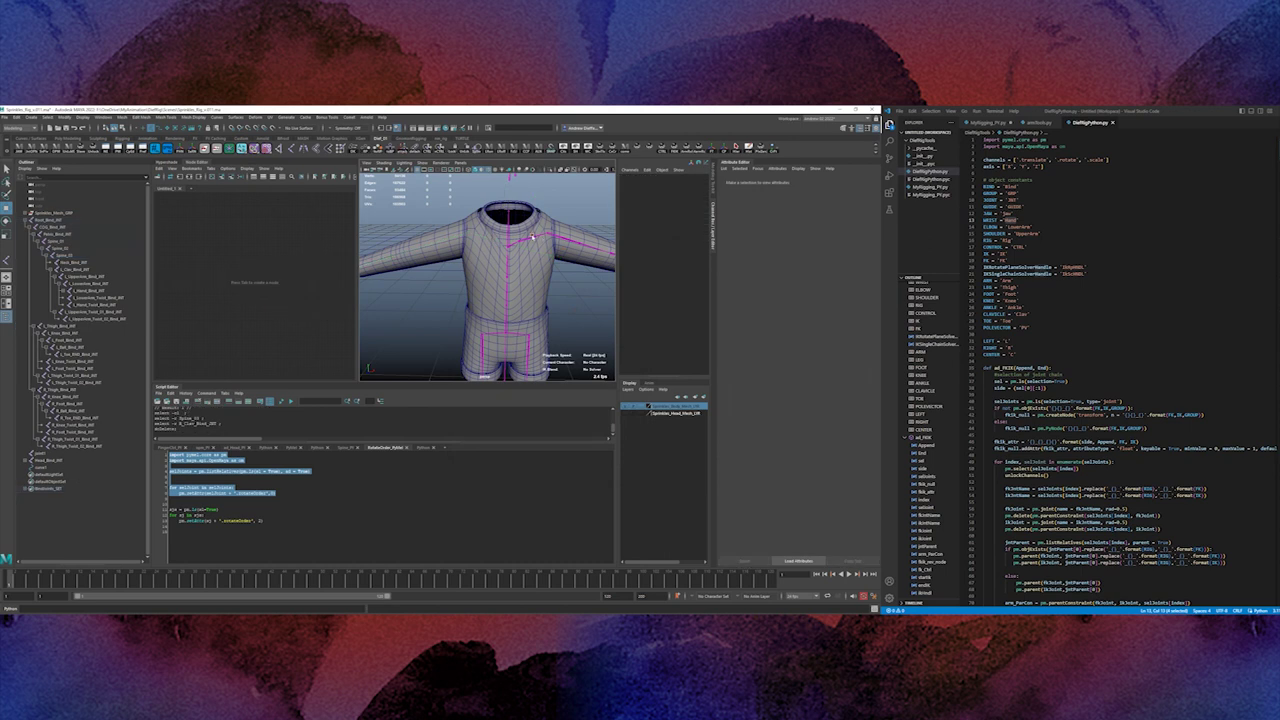
# Mirror the L_Clav_Bind_JNT arm hierarchy to the right side, replacing L_ with R_ in the joint names.
pyautogui.click(532, 237)
pyautogui.keyDown('alt'); pyautogui.moveTo(540, 285); pyautogui.dragTo(505, 345); pyautogui.keyUp('alt')
pyautogui.press('f')
pyautogui.keyDown('shift'); pyautogui.click(53, 271); pyautogui.keyUp('shift')
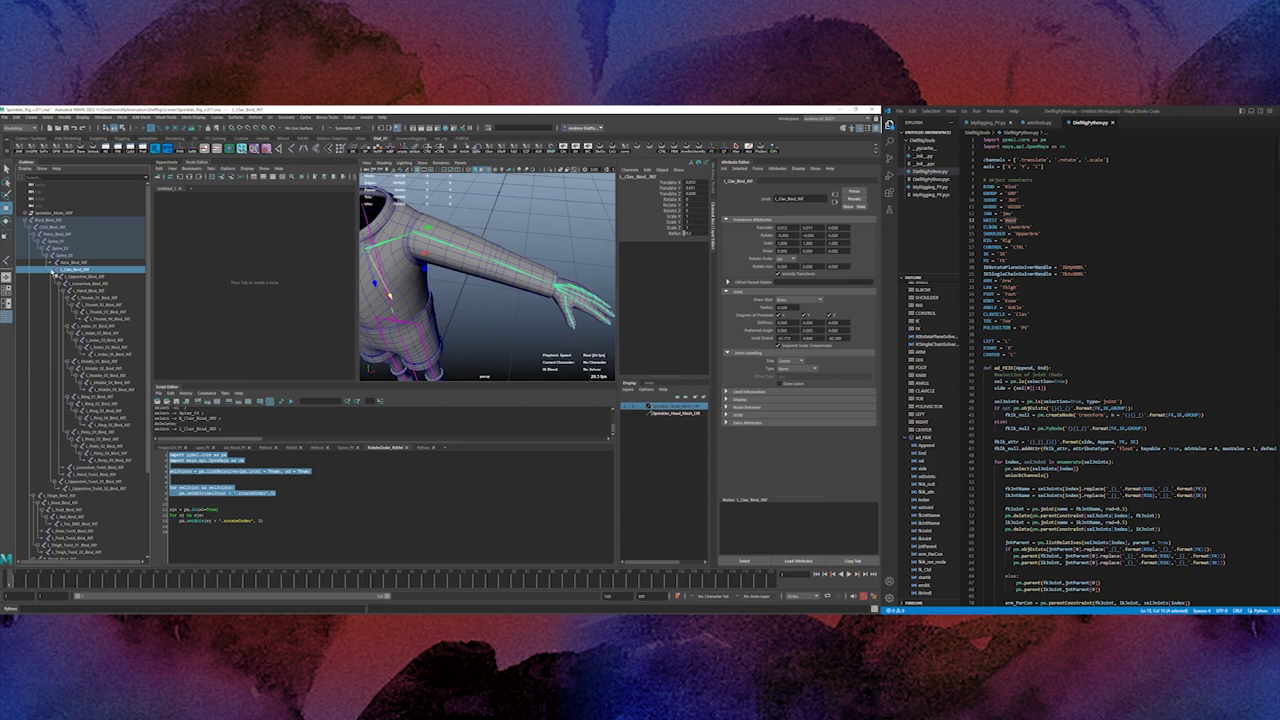
pyautogui.click(53, 271)
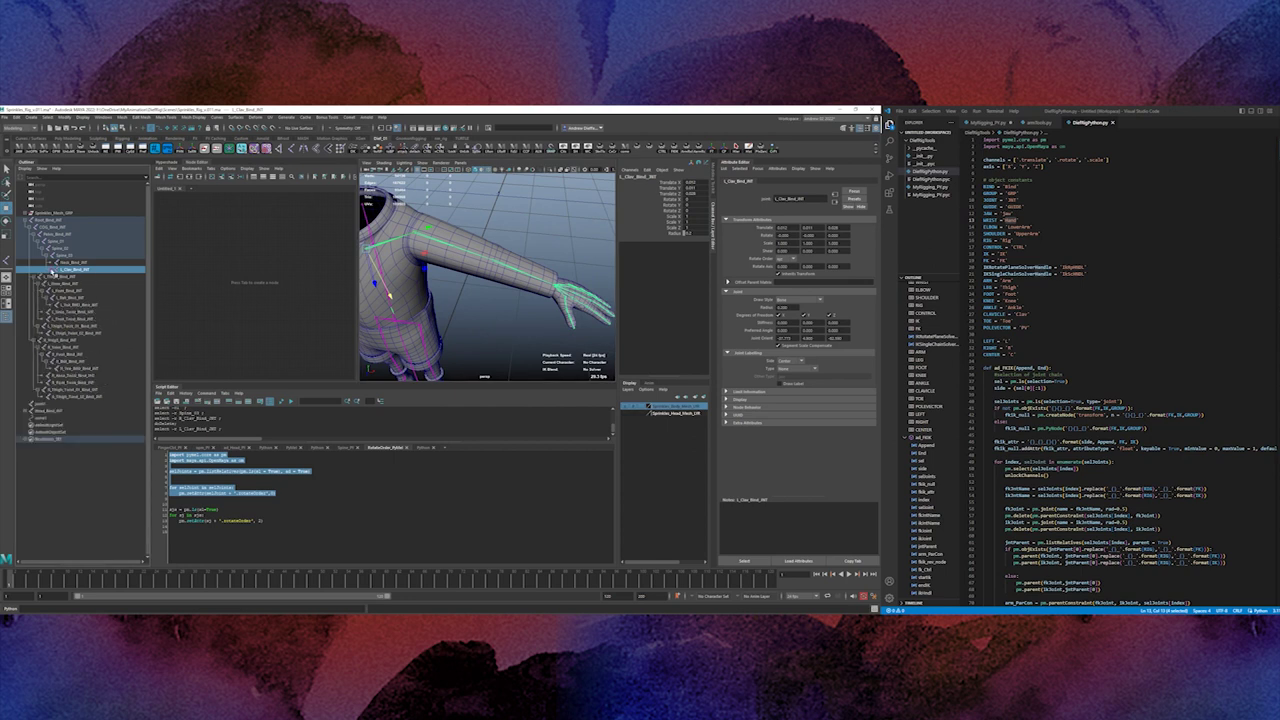
pyautogui.keyDown('alt'); pyautogui.moveTo(448, 345); pyautogui.dragTo(506, 329); pyautogui.keyUp('alt')
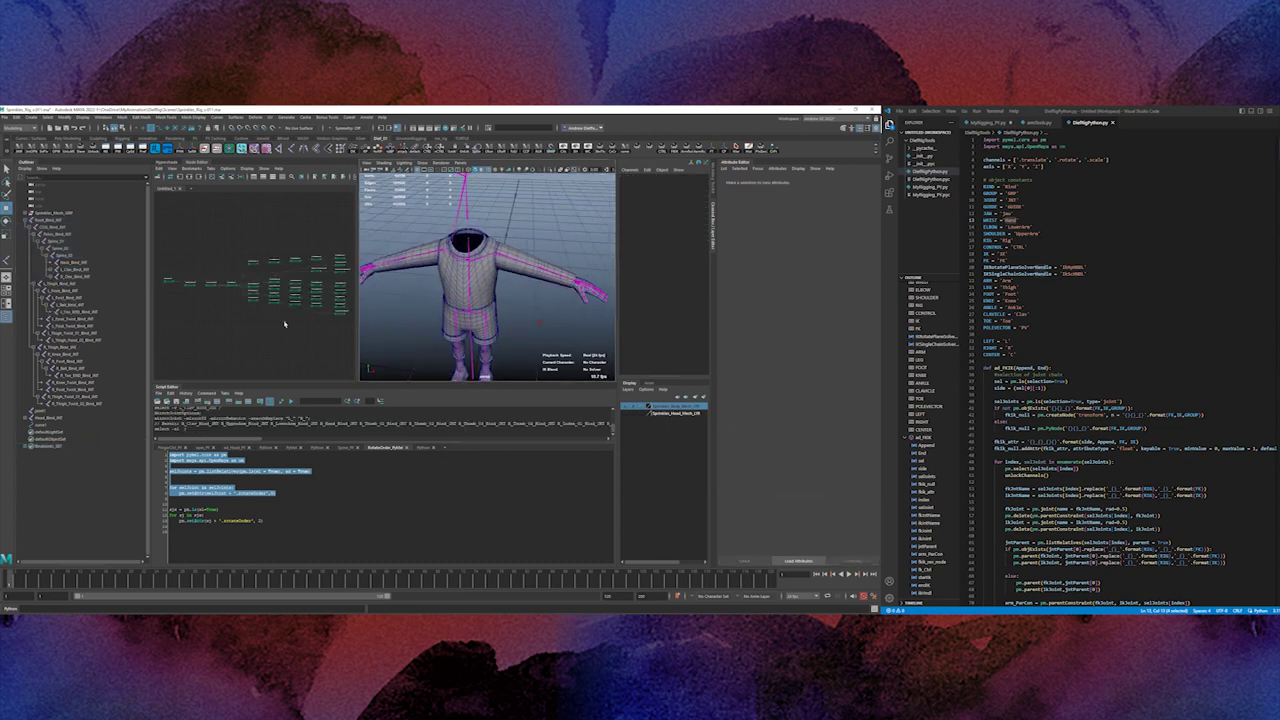
# Review the left and right leg bind joints, including the thigh twist joints, for correct hierarchy.
pyautogui.click(106, 316)
pyautogui.click(74, 340)
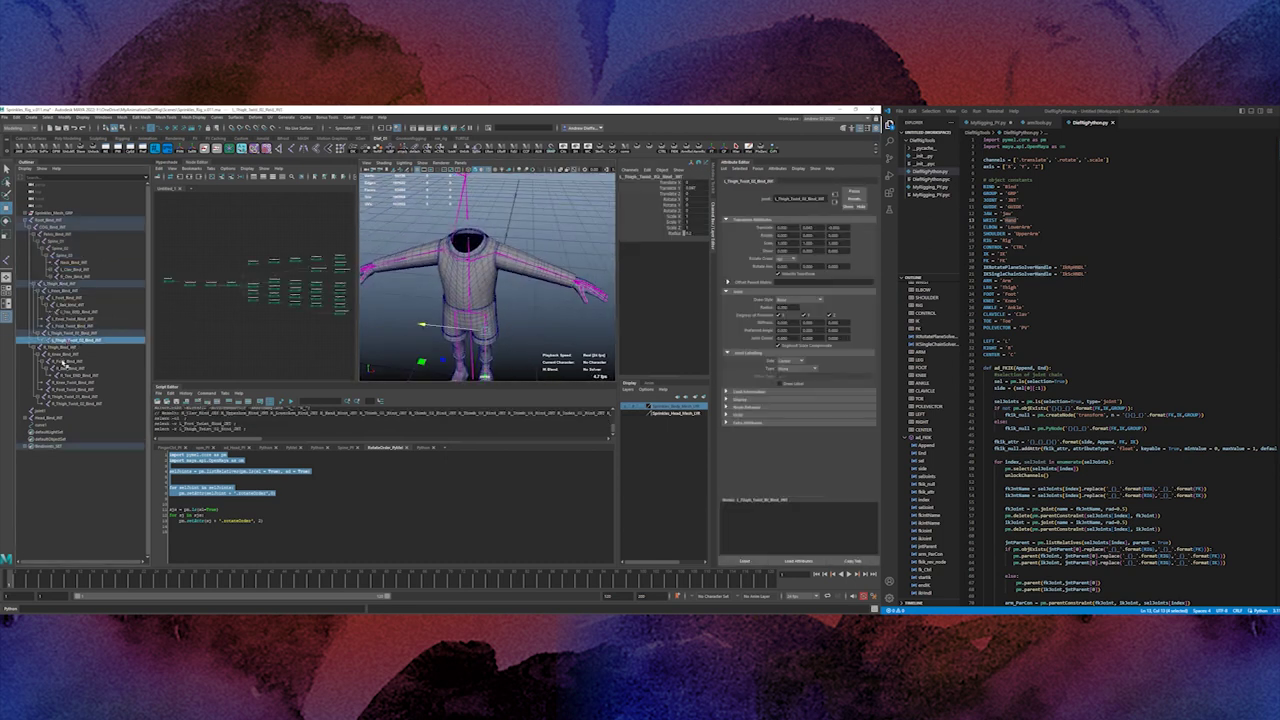
pyautogui.click(64, 362)
pyautogui.click(76, 384)
pyautogui.click(74, 398)
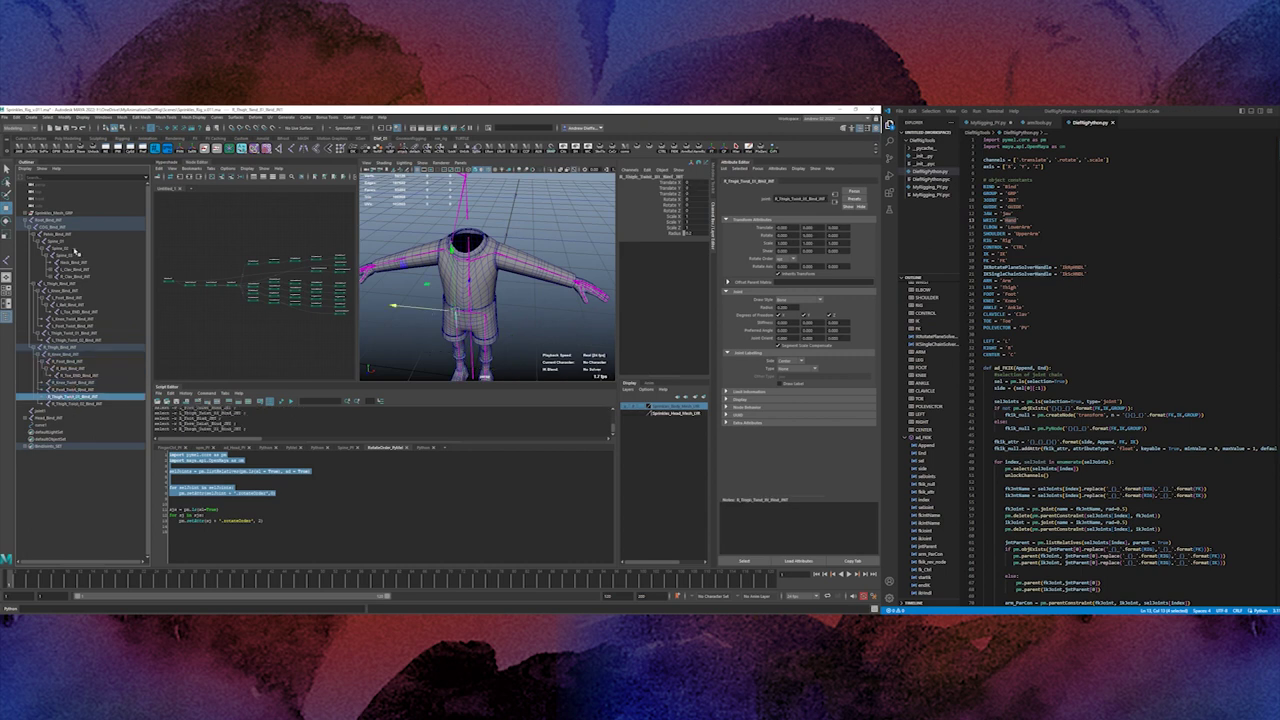
# Select the full COG_Bind_JNT hierarchy and run the rig joint script to build the constrained COG_Rig_JNT skeleton.
pyautogui.click(50, 229)
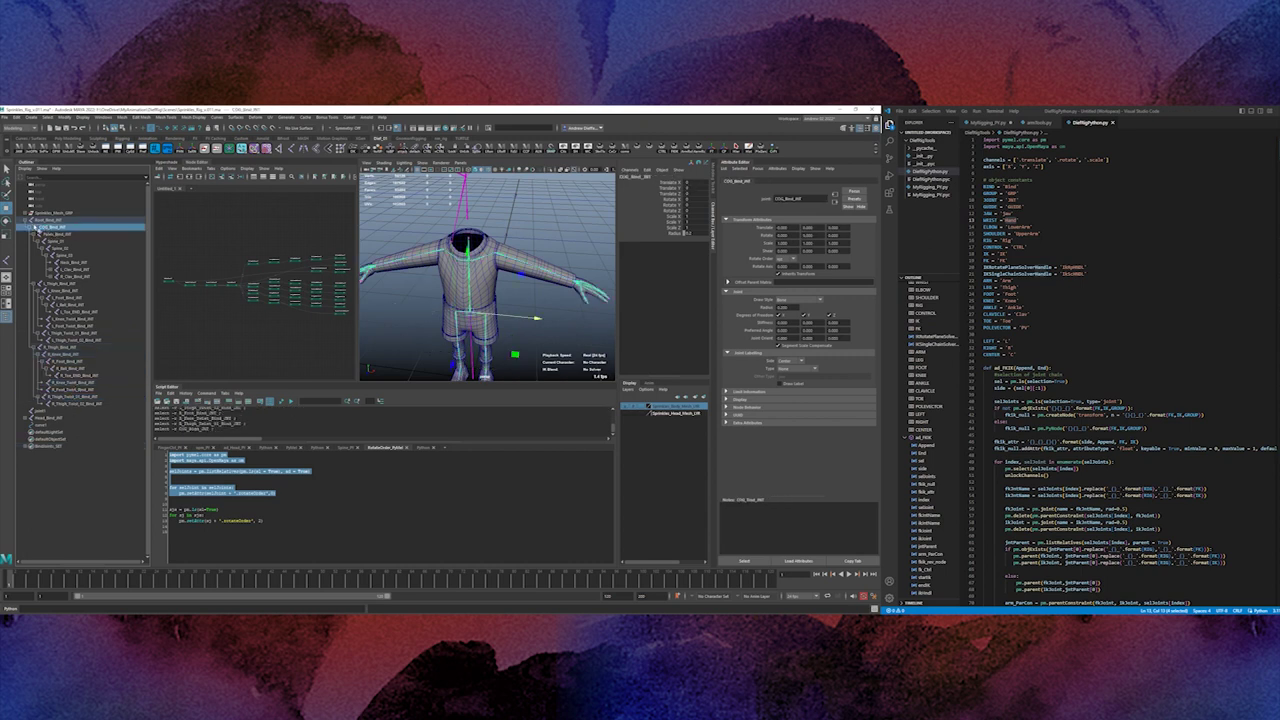
pyautogui.click(35, 227)
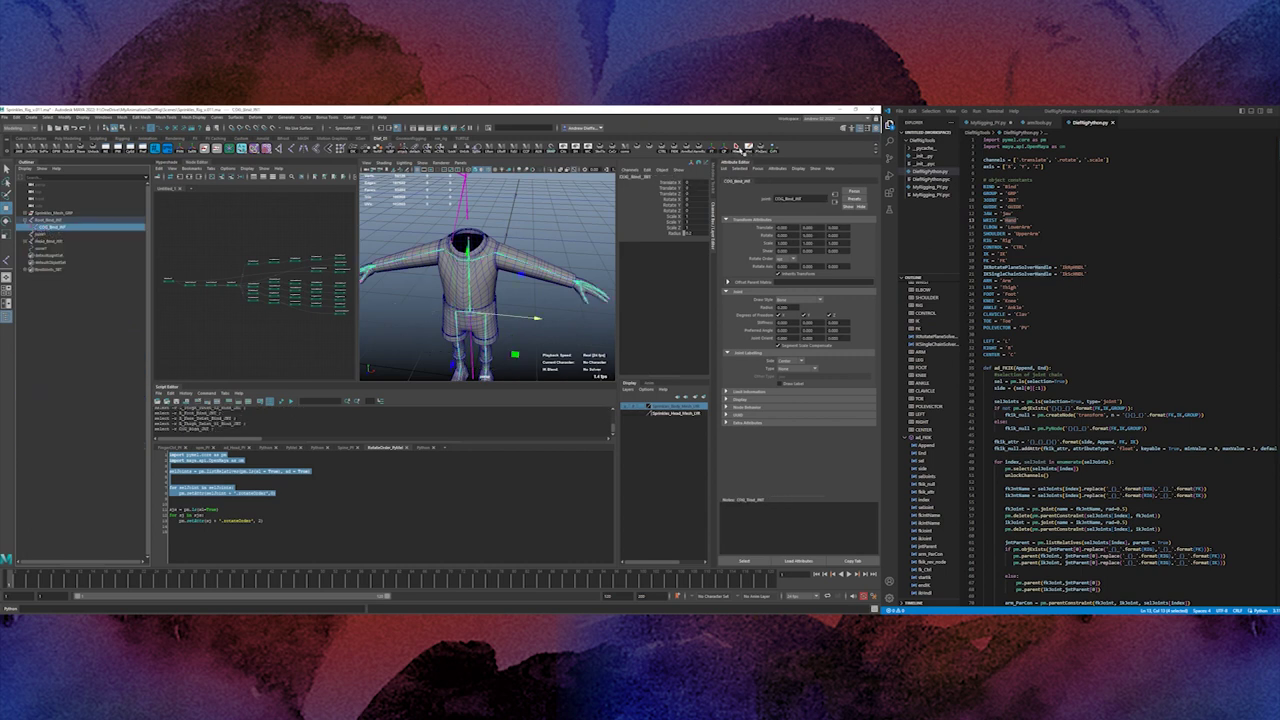
pyautogui.click(738, 148)
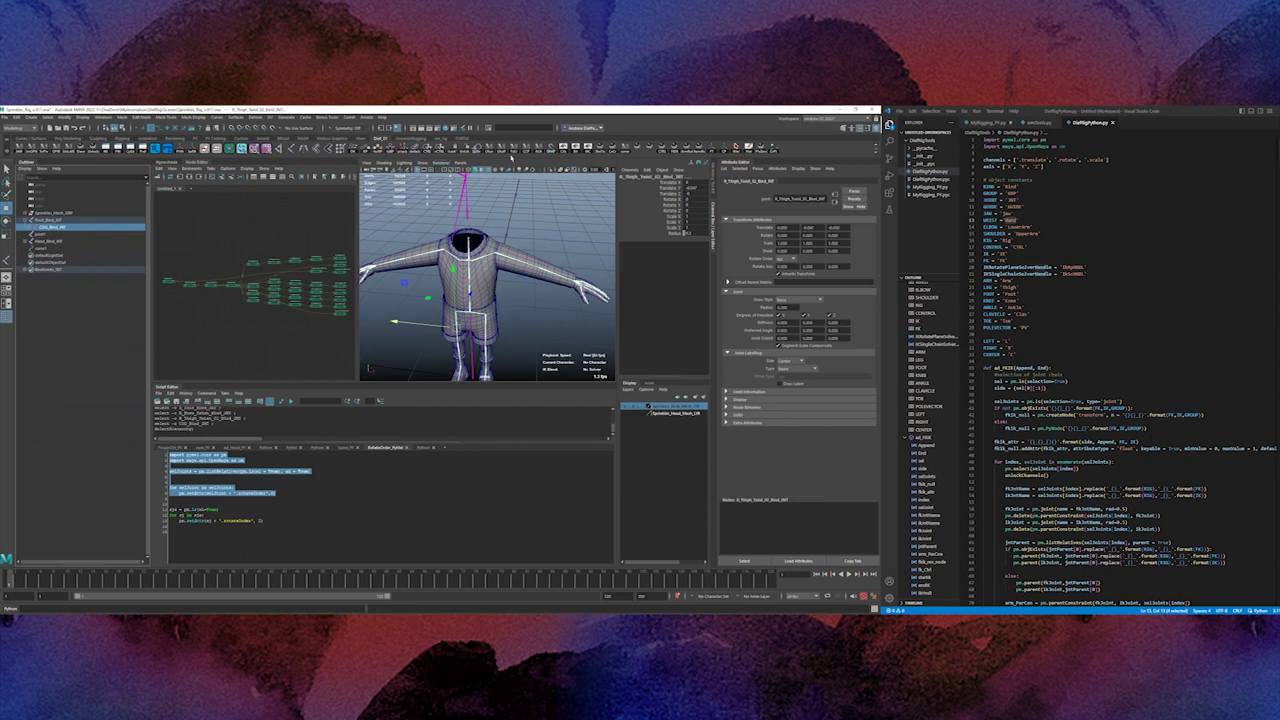
pyautogui.click(428, 149)
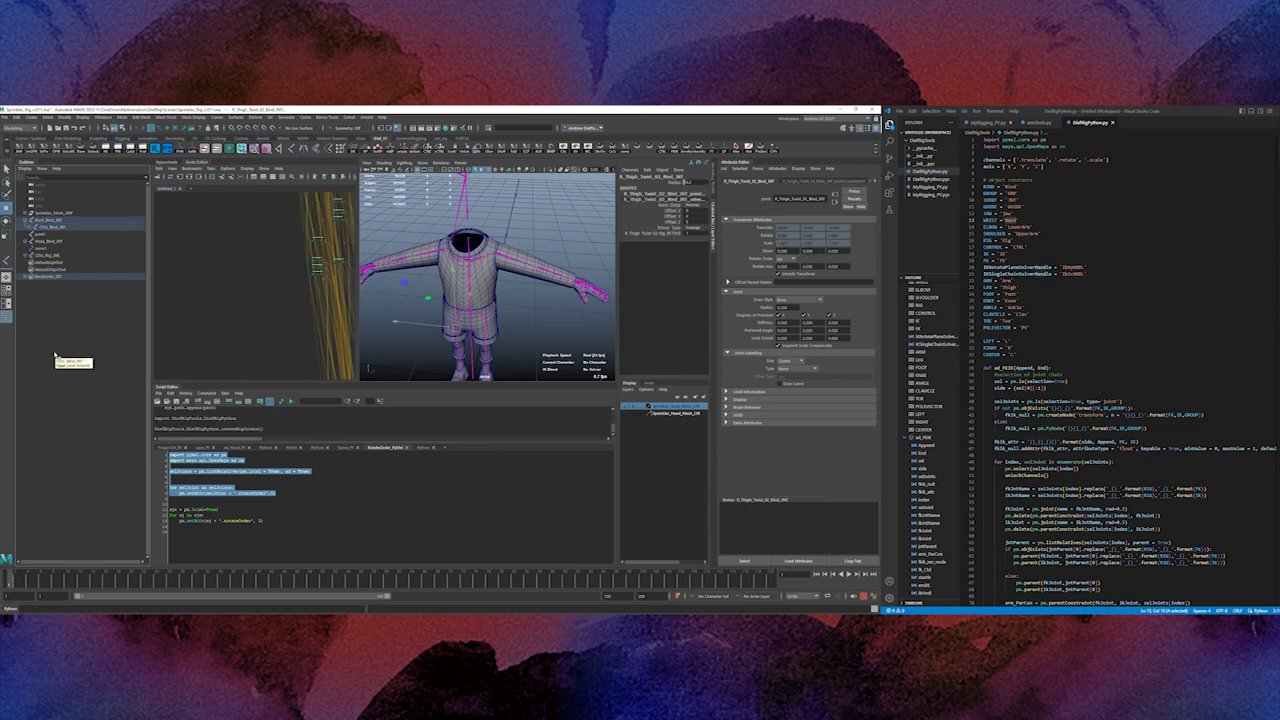
# Inspect and collapse the COG_Rig_JNT hierarchy, and hide Root_Bind_JNT.
pyautogui.keyDown('shift'); pyautogui.click(26, 256); pyautogui.keyUp('shift')
pyautogui.keyDown('shift'); pyautogui.click(26, 256); pyautogui.keyUp('shift')
pyautogui.click(46, 220)
pyautogui.hotkey('ctrl', 'h')
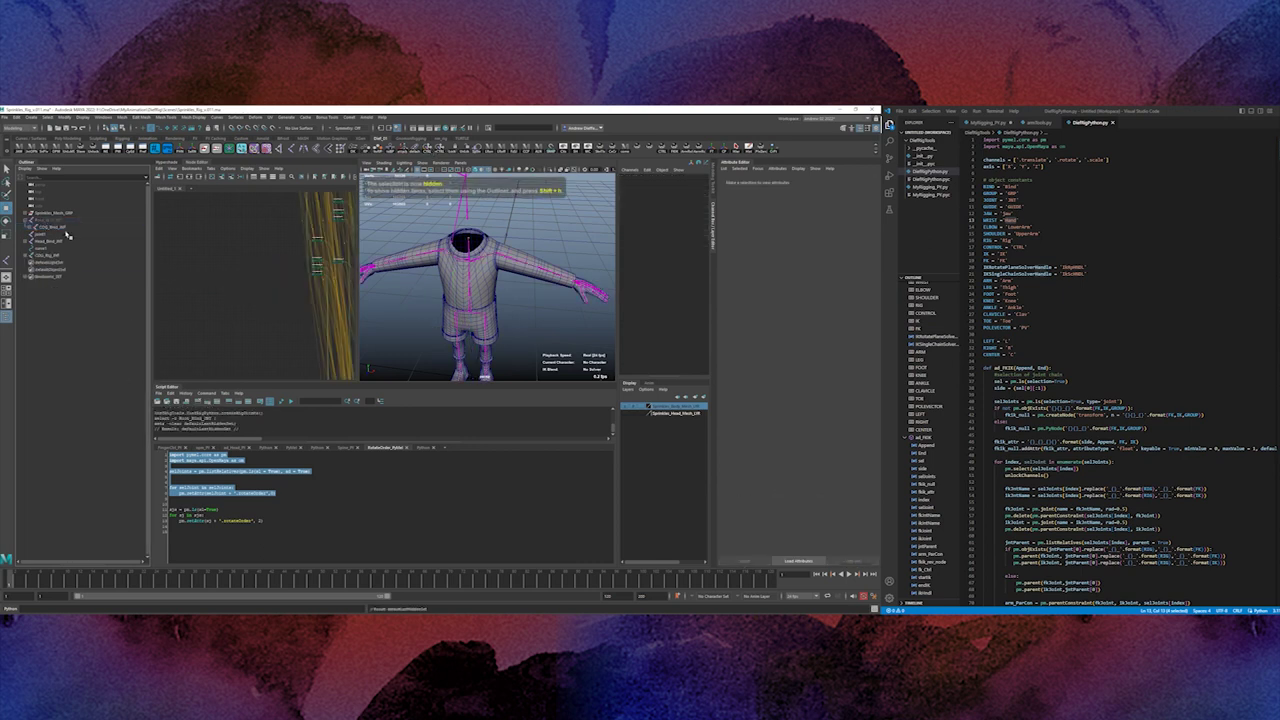
# Select the BindJoints_SET members and all Sprinkles body meshes, and bind the skin to the selected joints using Classic Linear skinning.
pyautogui.click(50, 279)
pyautogui.rightClick(50, 279)
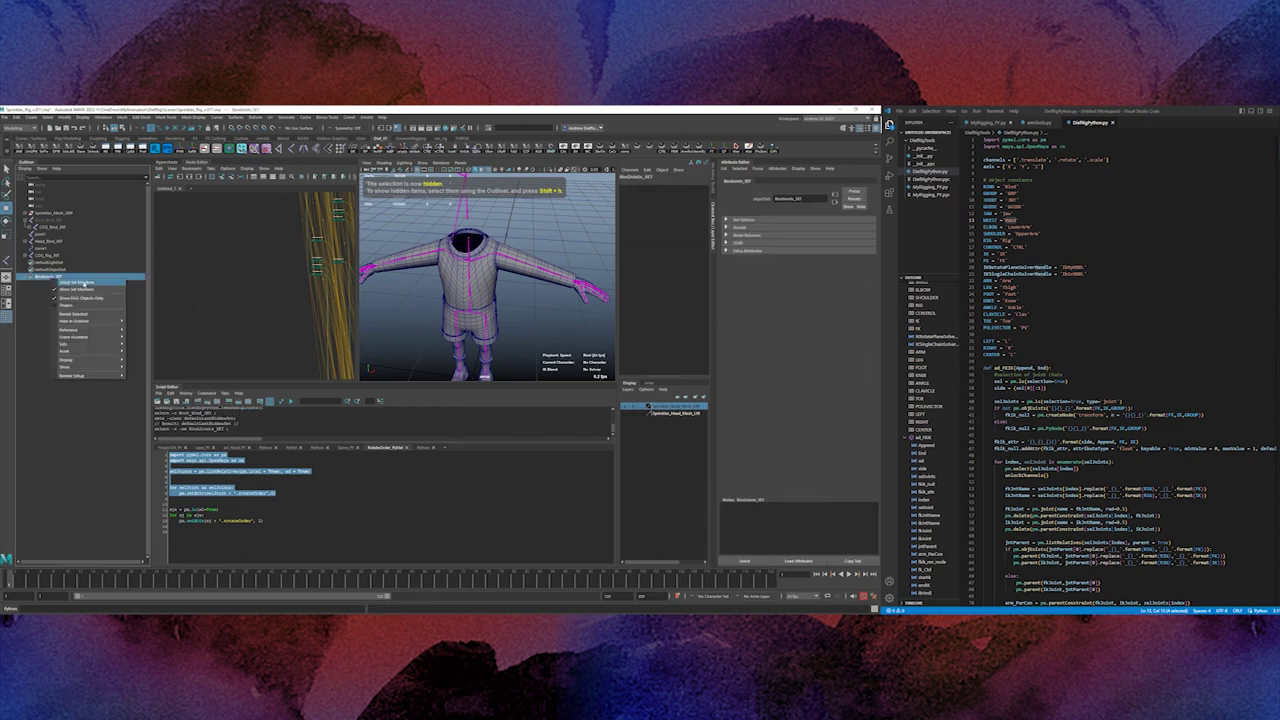
pyautogui.click(82, 282)
pyautogui.keyDown('shift'); pyautogui.click(27, 213); pyautogui.keyUp('shift')
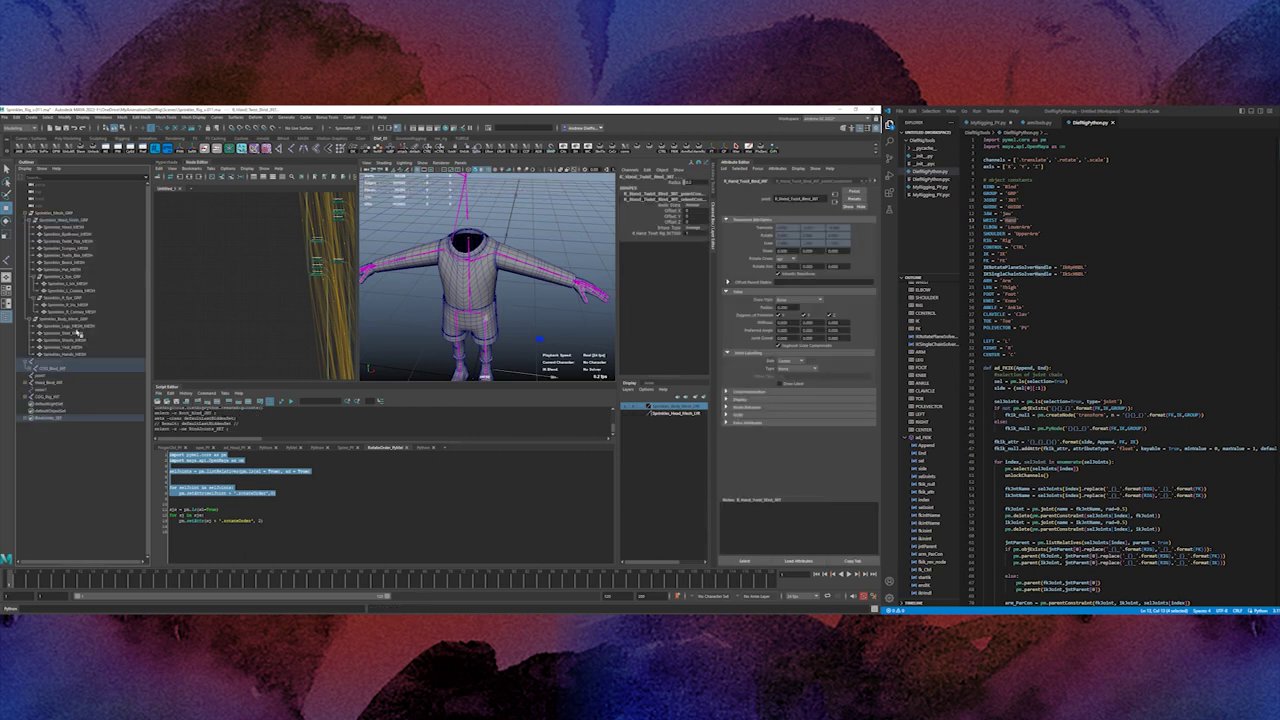
pyautogui.click(82, 327)
pyautogui.keyDown('shift'); pyautogui.click(82, 333); pyautogui.keyUp('shift')
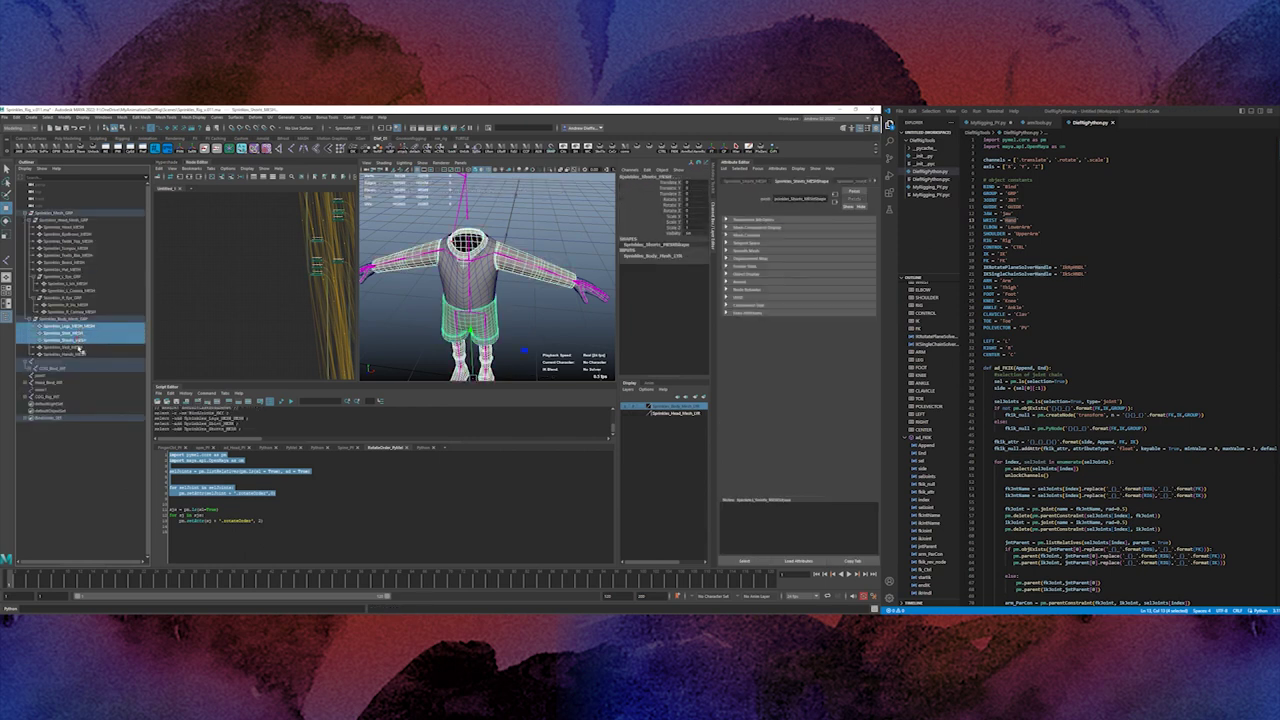
pyautogui.keyDown('shift'); pyautogui.click(83, 354); pyautogui.keyUp('shift')
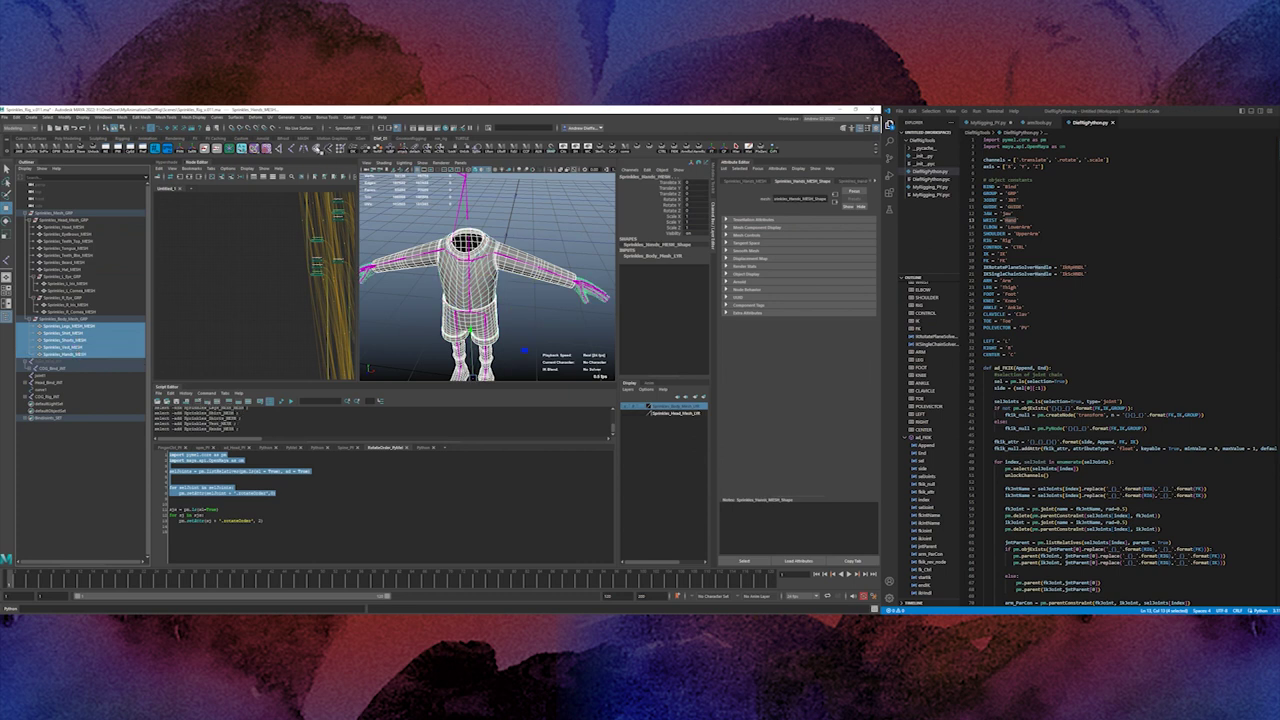
pyautogui.click(317, 149)
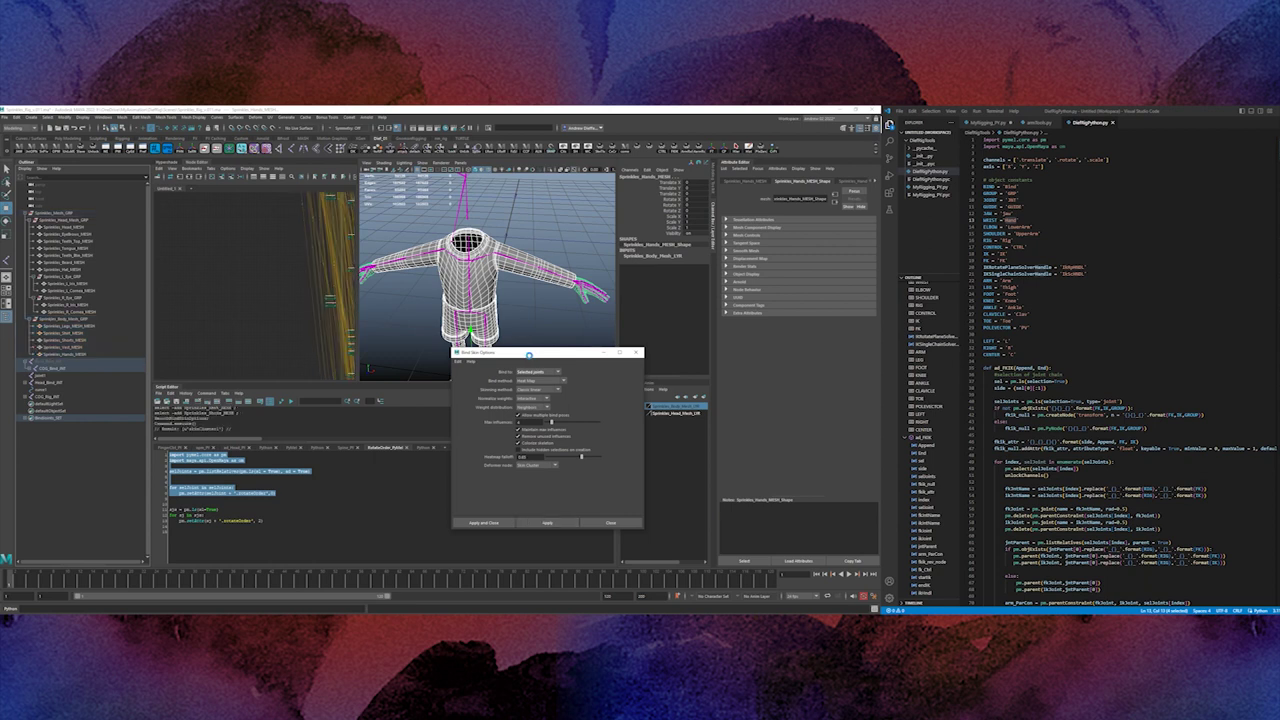
pyautogui.moveTo(528, 354); pyautogui.dragTo(575, 394)
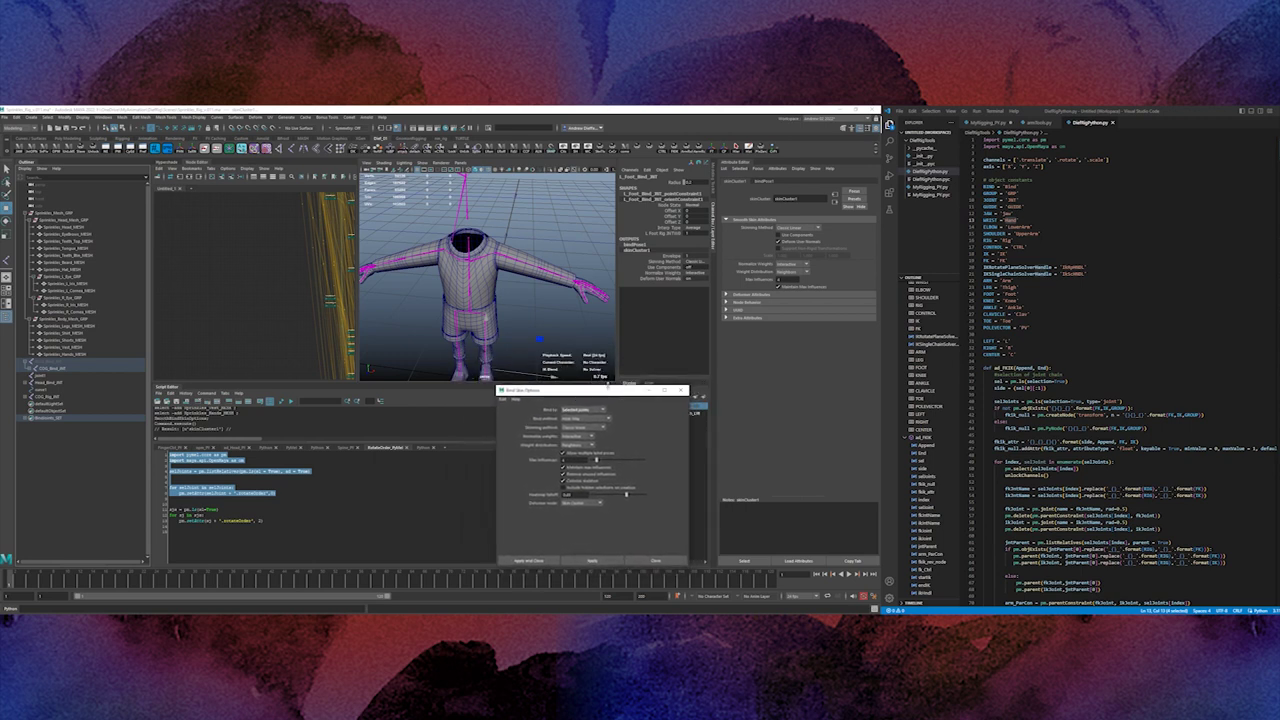
# Test the new skin binding by rotating the rig skeleton's Spine_02 joint, and undo the rotation.
pyautogui.keyDown('alt'); pyautogui.moveTo(557, 314); pyautogui.dragTo(479, 305); pyautogui.keyUp('alt')
pyautogui.keyDown('alt'); pyautogui.moveTo(479, 305); pyautogui.dragTo(497, 322, button='right'); pyautogui.keyUp('alt')
pyautogui.keyDown('alt'); pyautogui.moveTo(497, 322); pyautogui.dragTo(459, 280, button='middle'); pyautogui.keyUp('alt')
pyautogui.keyDown('alt'); pyautogui.moveTo(459, 280); pyautogui.dragTo(537, 293); pyautogui.keyUp('alt')
pyautogui.press('f')
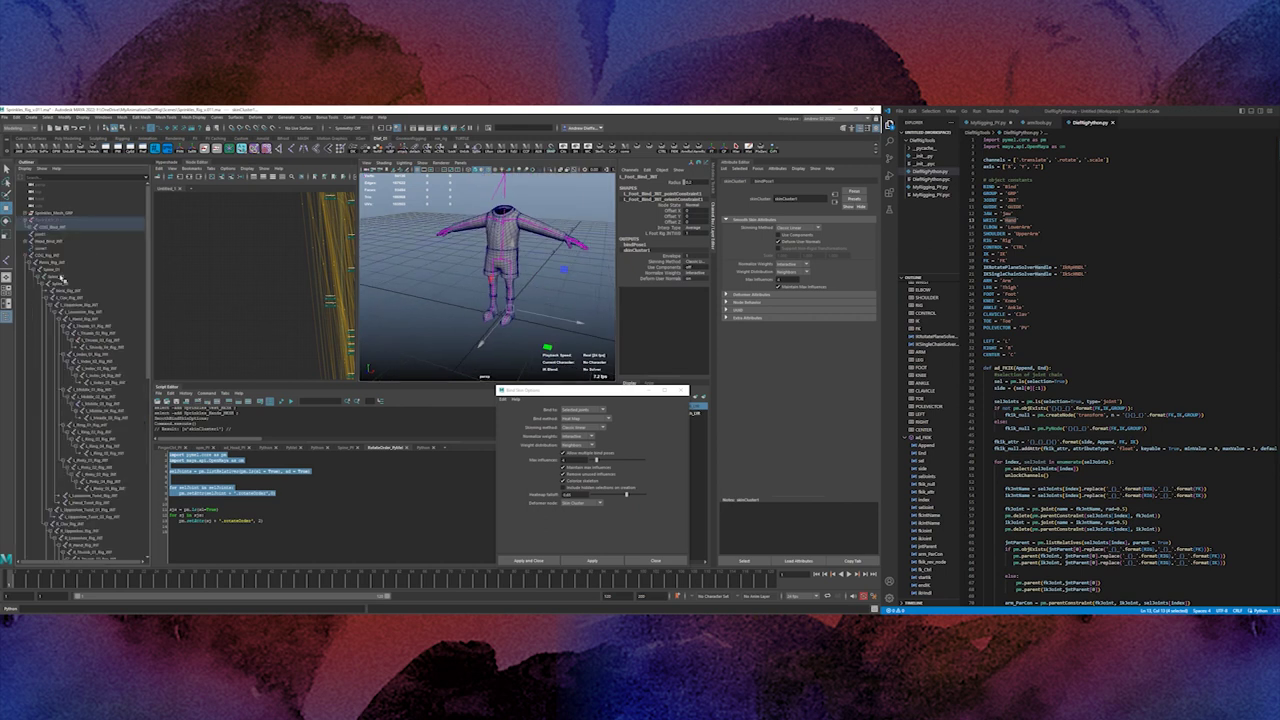
pyautogui.click(60, 277)
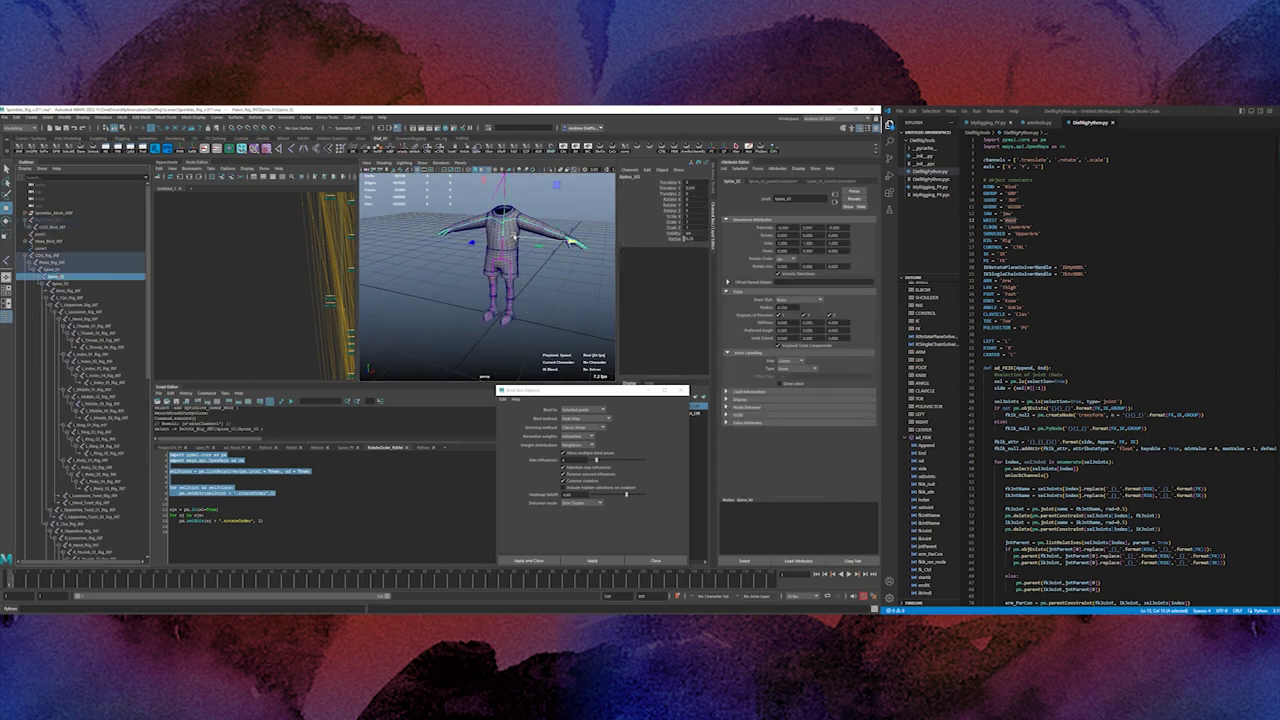
pyautogui.press('e')
pyautogui.moveTo(484, 214); pyautogui.dragTo(482, 272)
pyautogui.hotkey('ctrl', 'z')
# Select COG_Rig_JNT and run the highlighted rotate order script on its hierarchy.
pyautogui.click(44, 257)
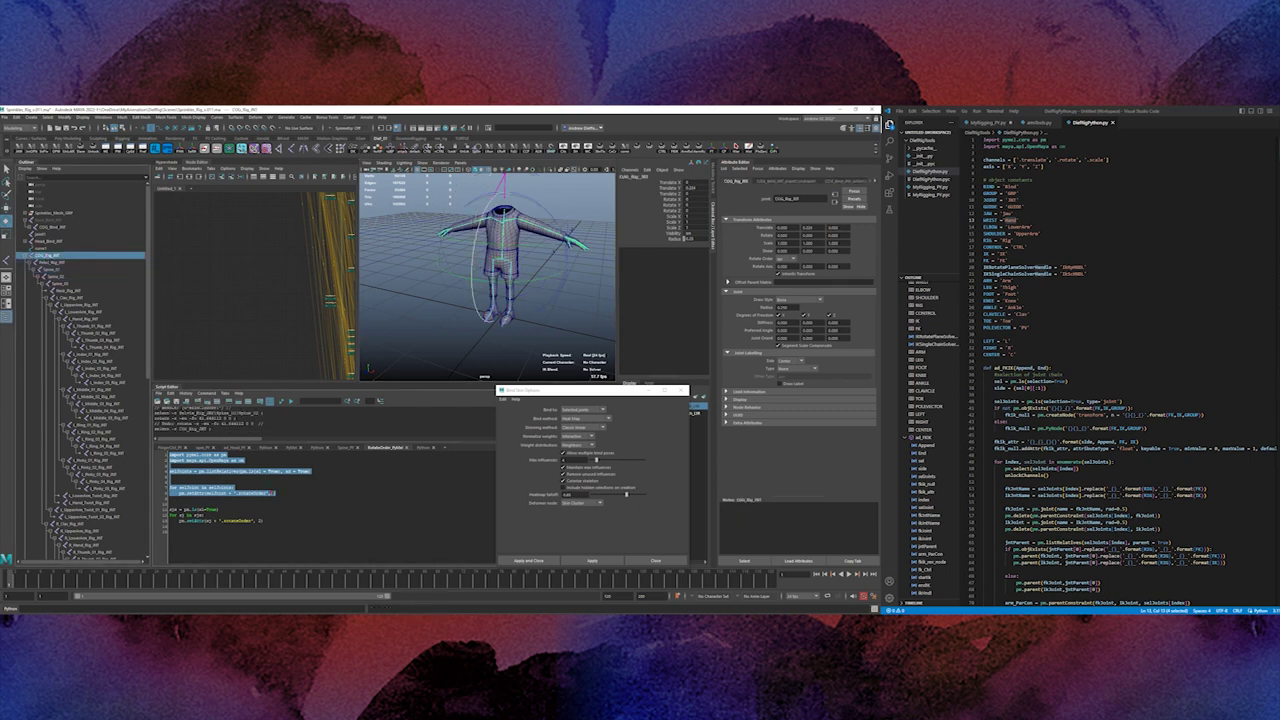
pyautogui.click(271, 493)
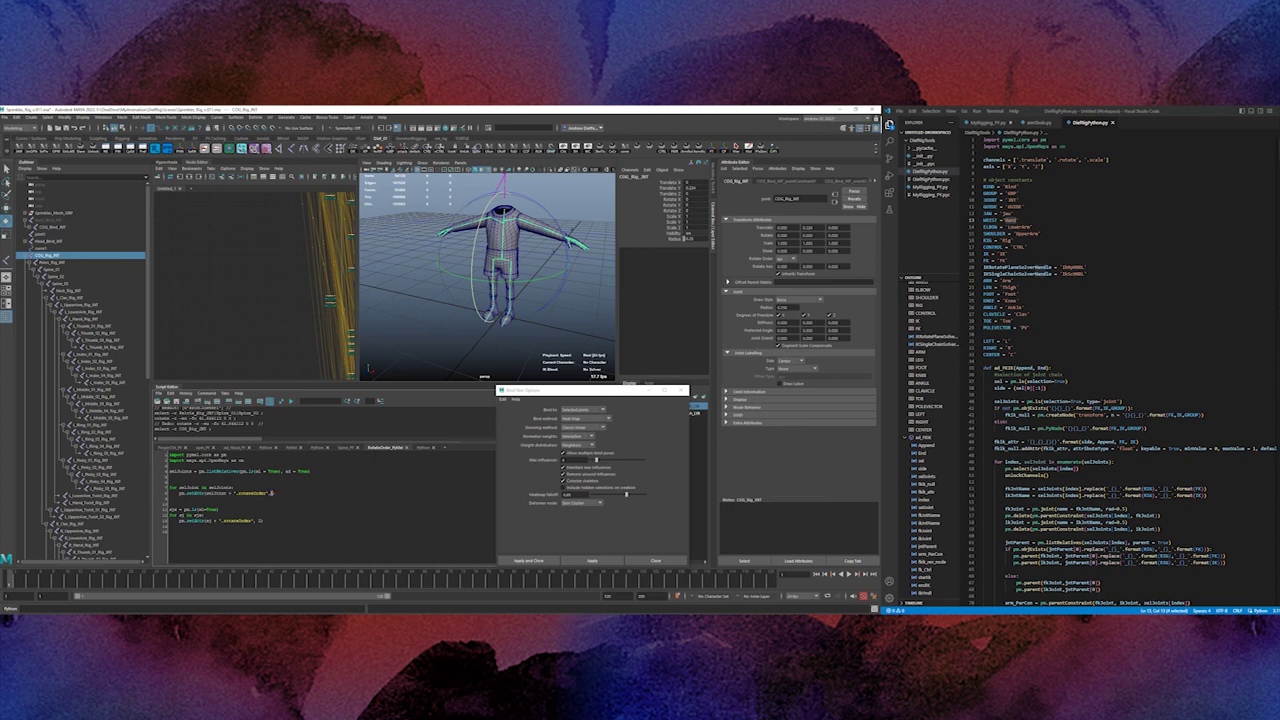
pyautogui.moveTo(278, 493); pyautogui.dragTo(168, 454)
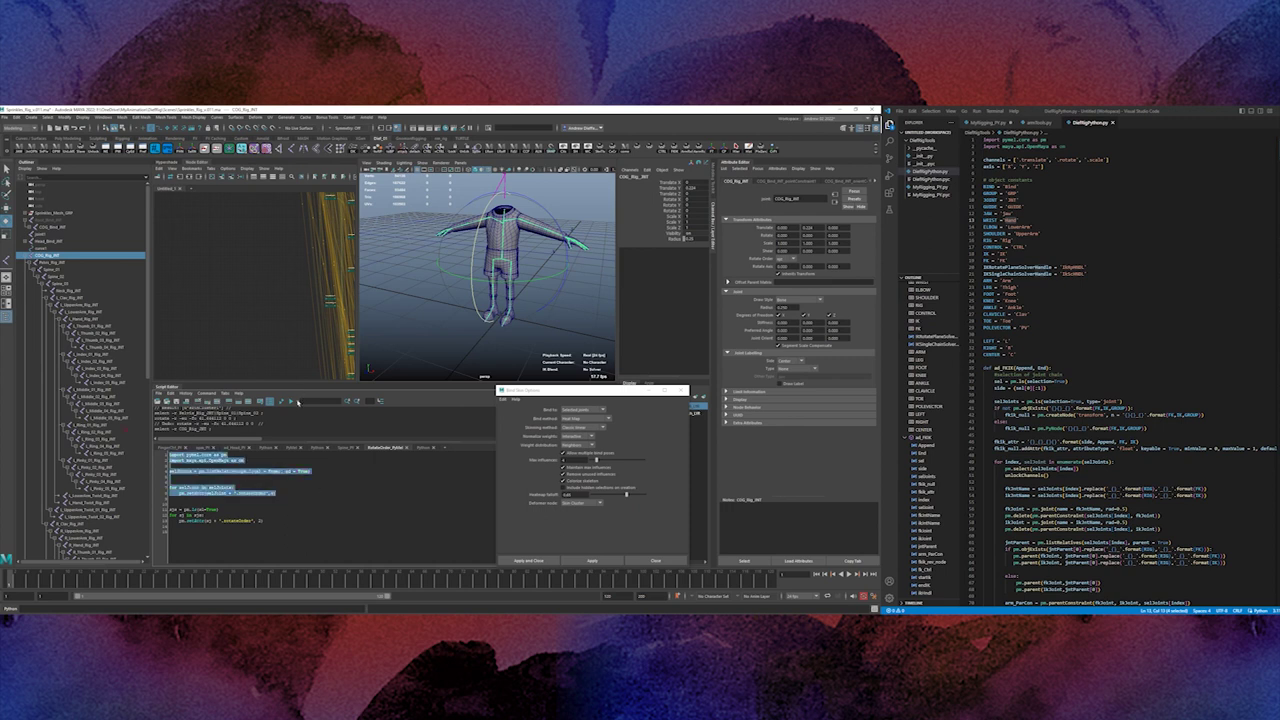
pyautogui.click(292, 402)
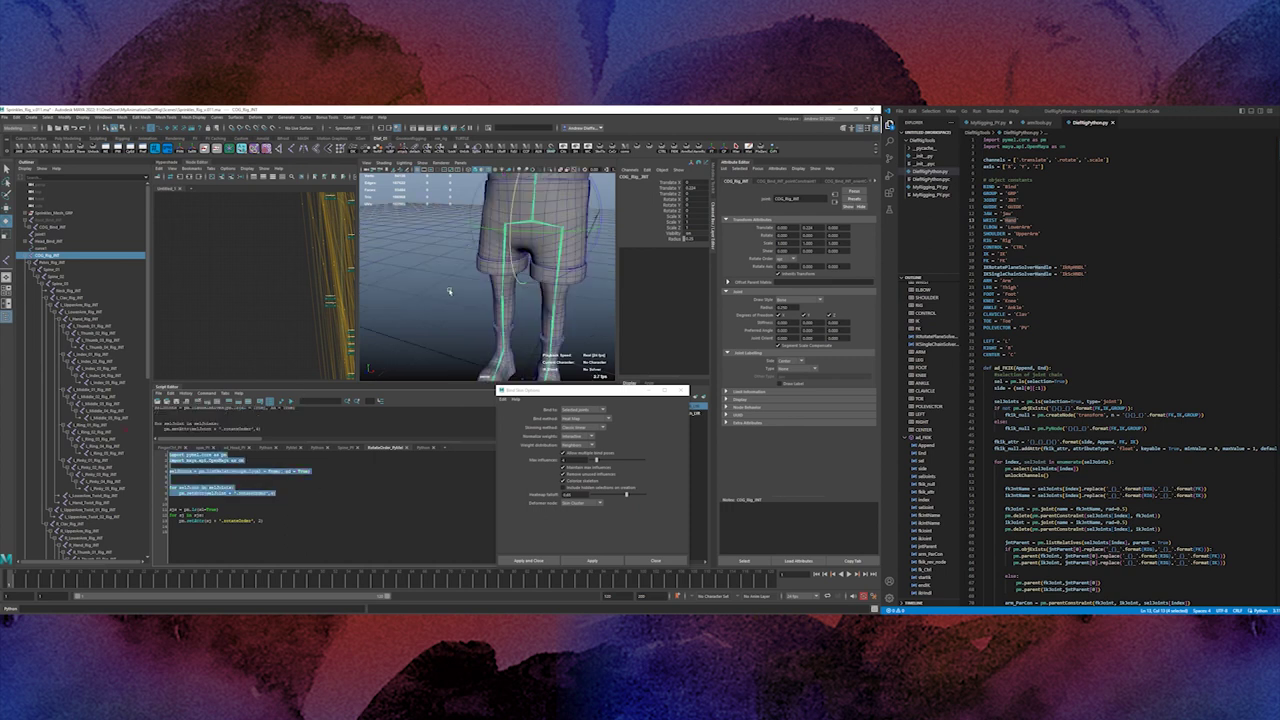
# Test the rig skeleton's rotation on Spine_01, and undo the rotation.
pyautogui.keyDown('alt'); pyautogui.moveTo(449, 289); pyautogui.dragTo(417, 303, button='middle'); pyautogui.keyUp('alt')
pyautogui.click(408, 304)
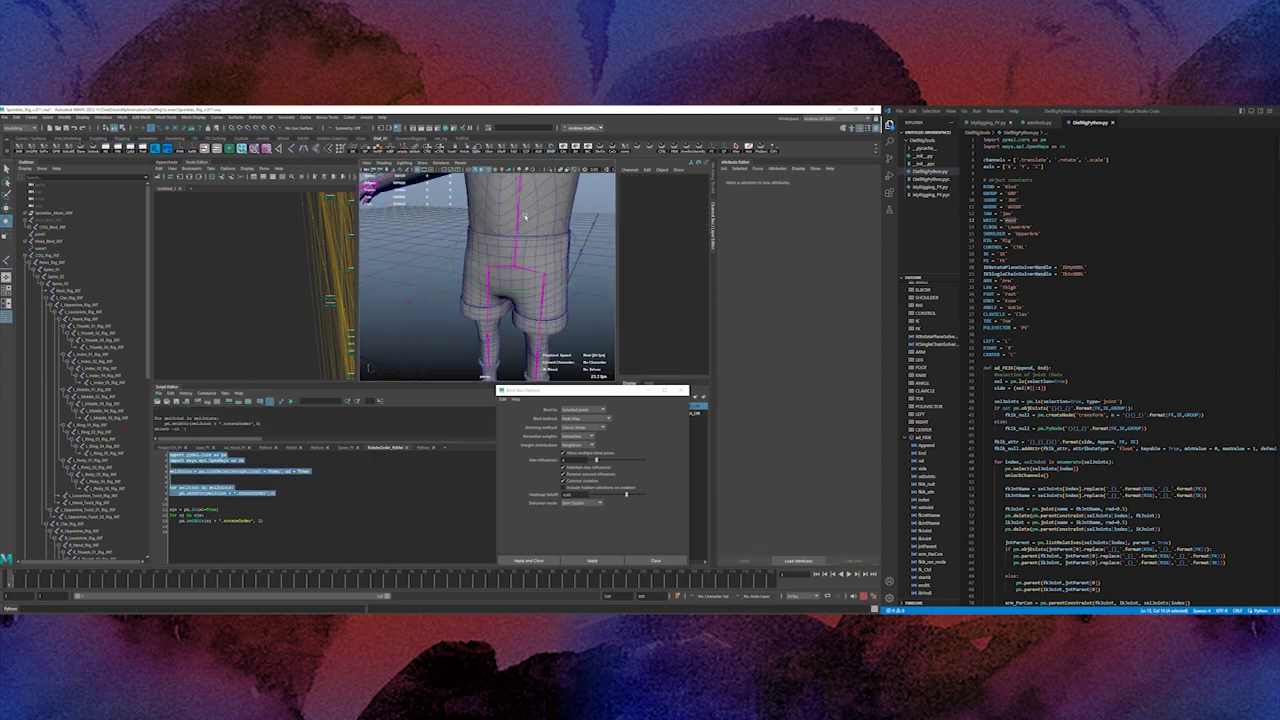
pyautogui.click(522, 216)
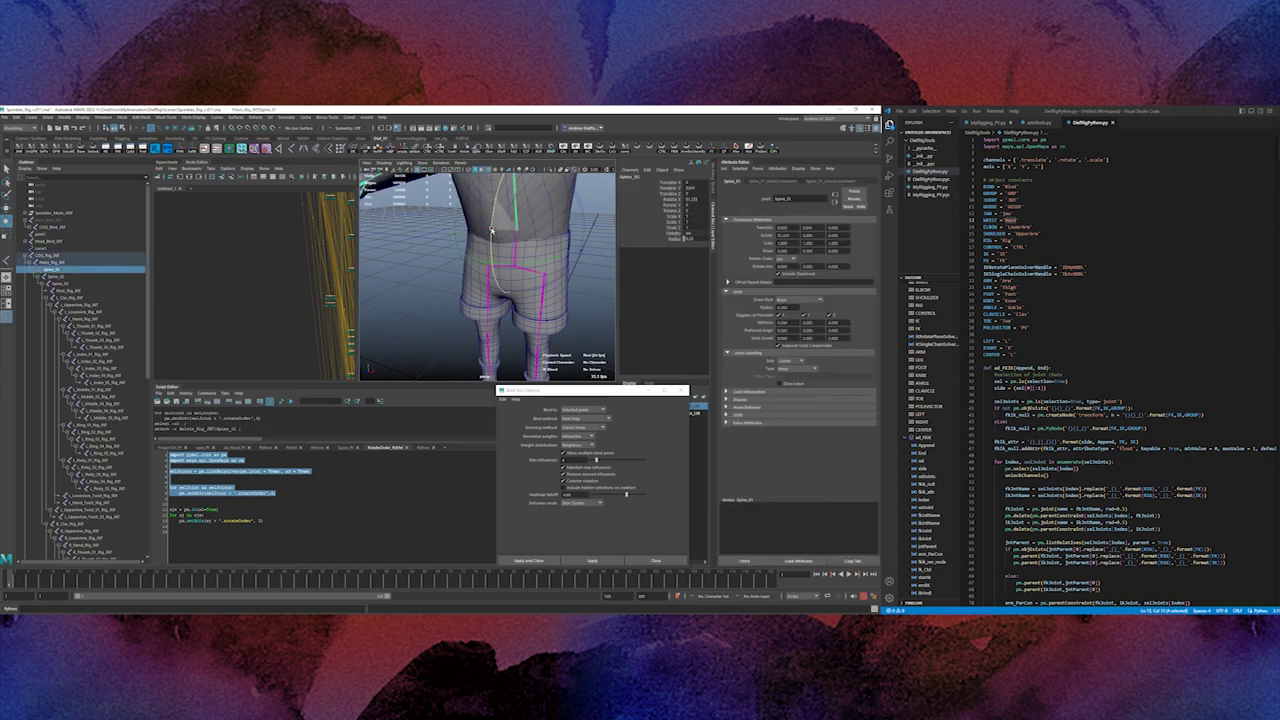
pyautogui.moveTo(492, 232); pyautogui.dragTo(491, 235)
pyautogui.hotkey('ctrl', 'z')
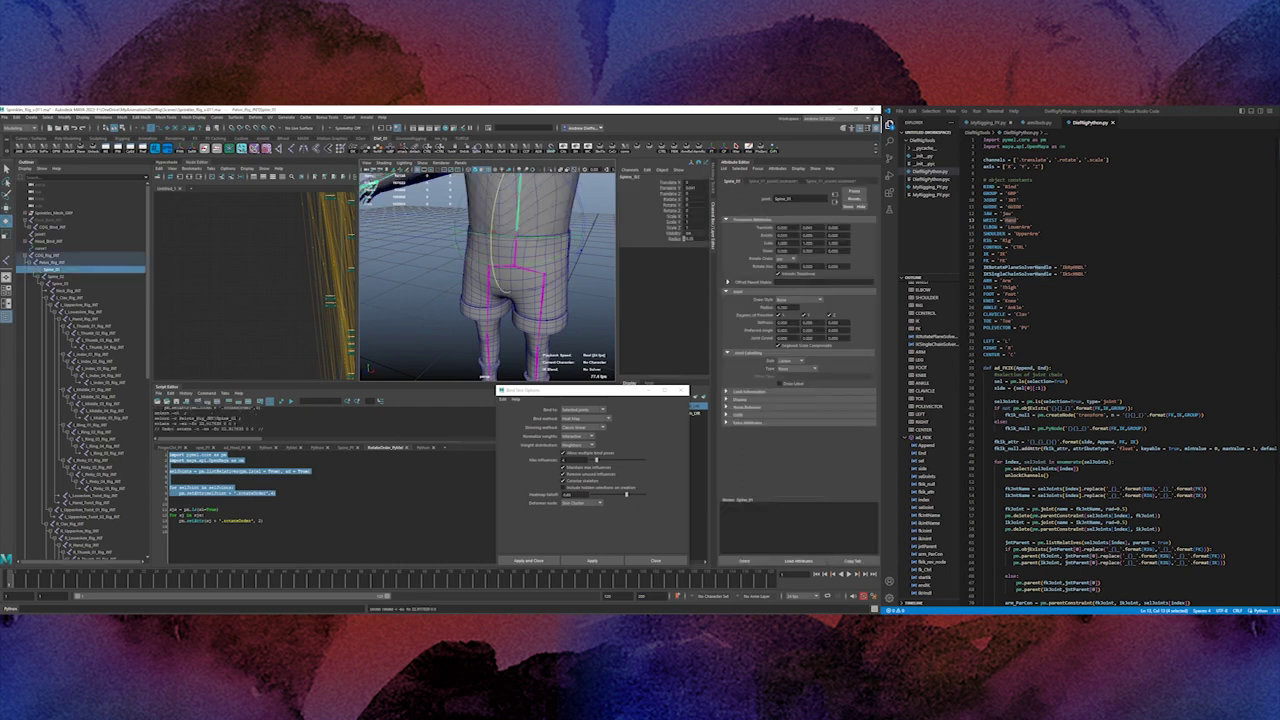
# Select COG_Rig_JNT with its whole hierarchy and run the first rotate order block of the rotate order script on it.
pyautogui.doubleClick(7, 222)
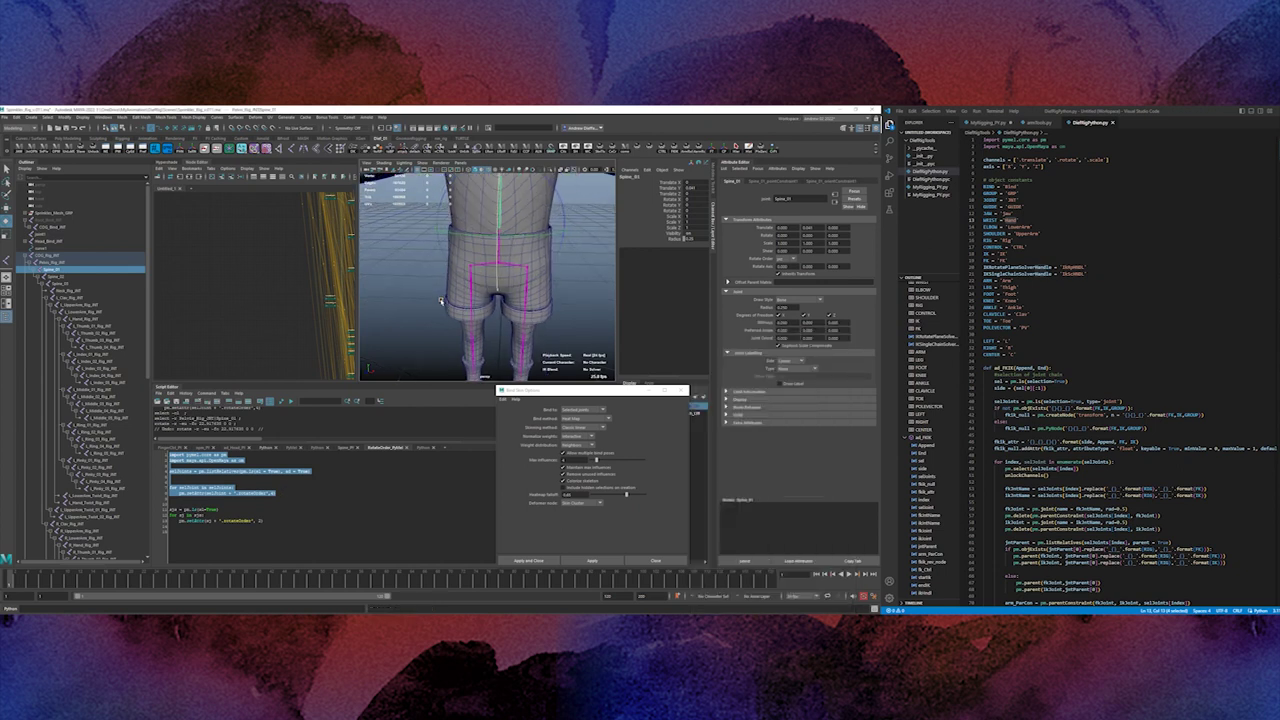
pyautogui.keyDown('alt'); pyautogui.moveTo(440, 301); pyautogui.dragTo(438, 330); pyautogui.keyUp('alt')
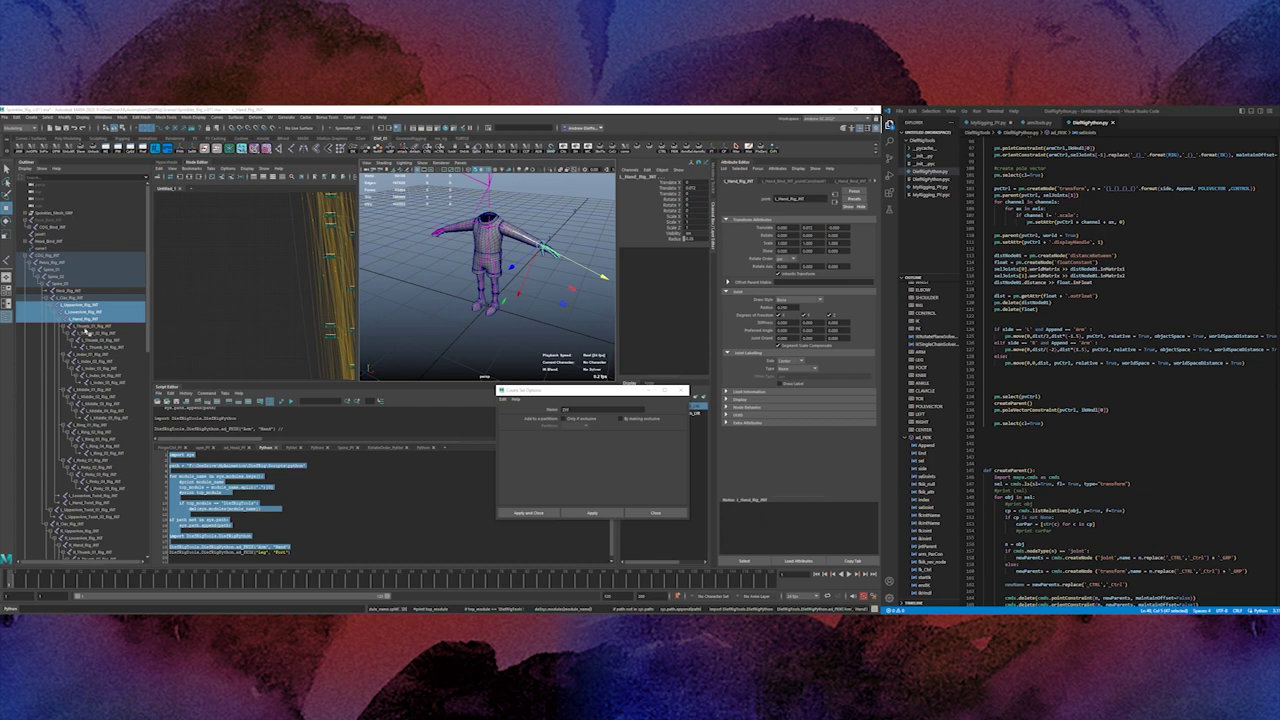
pyautogui.click(51, 257)
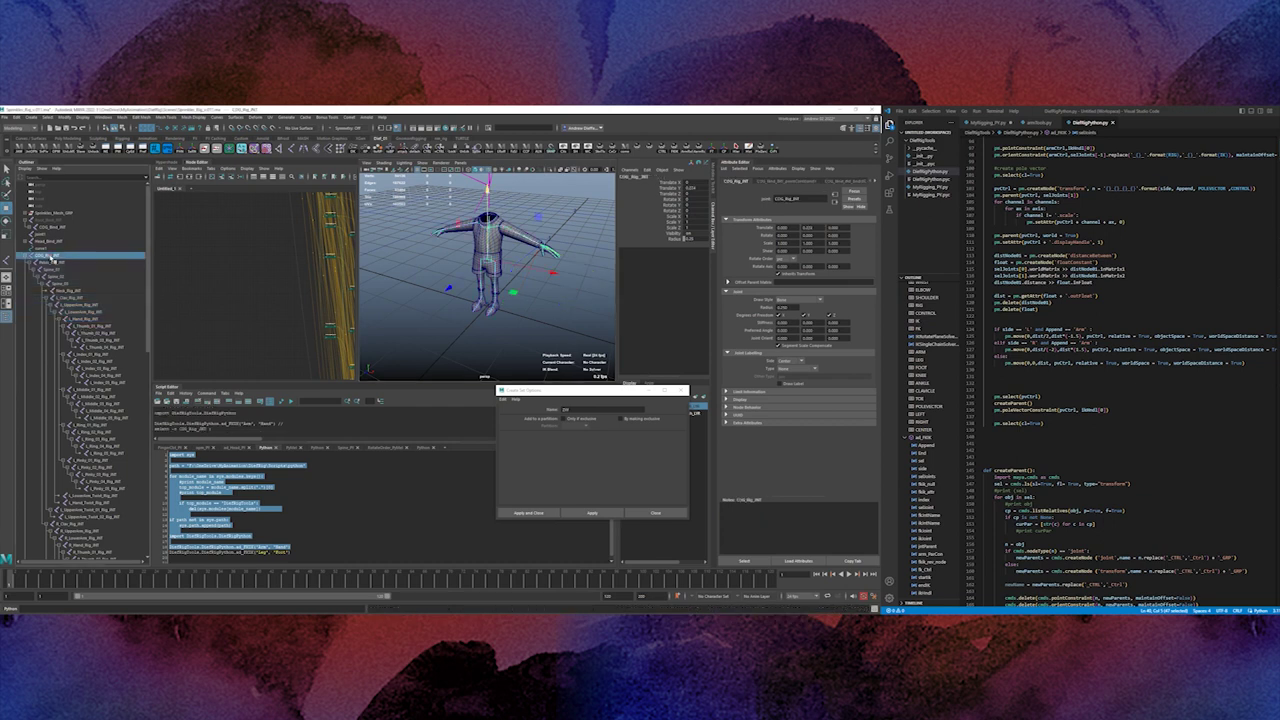
pyautogui.hotkey('shift', 'h')
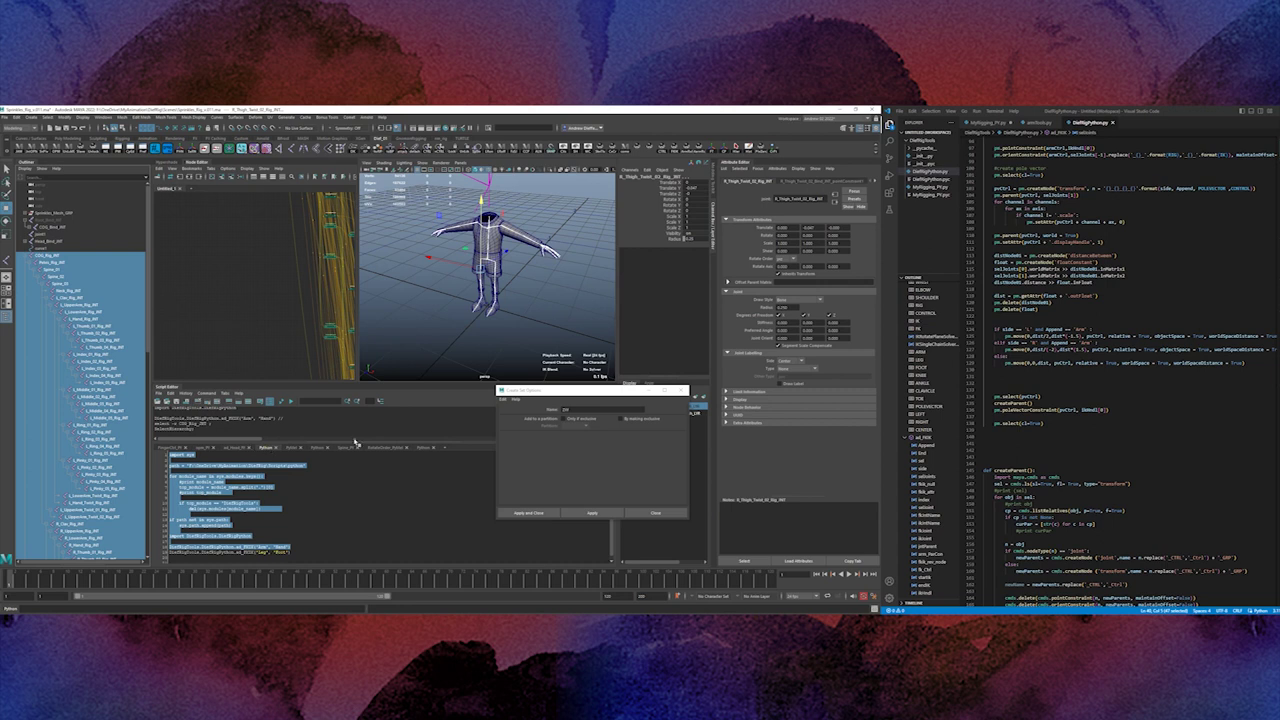
pyautogui.click(372, 448)
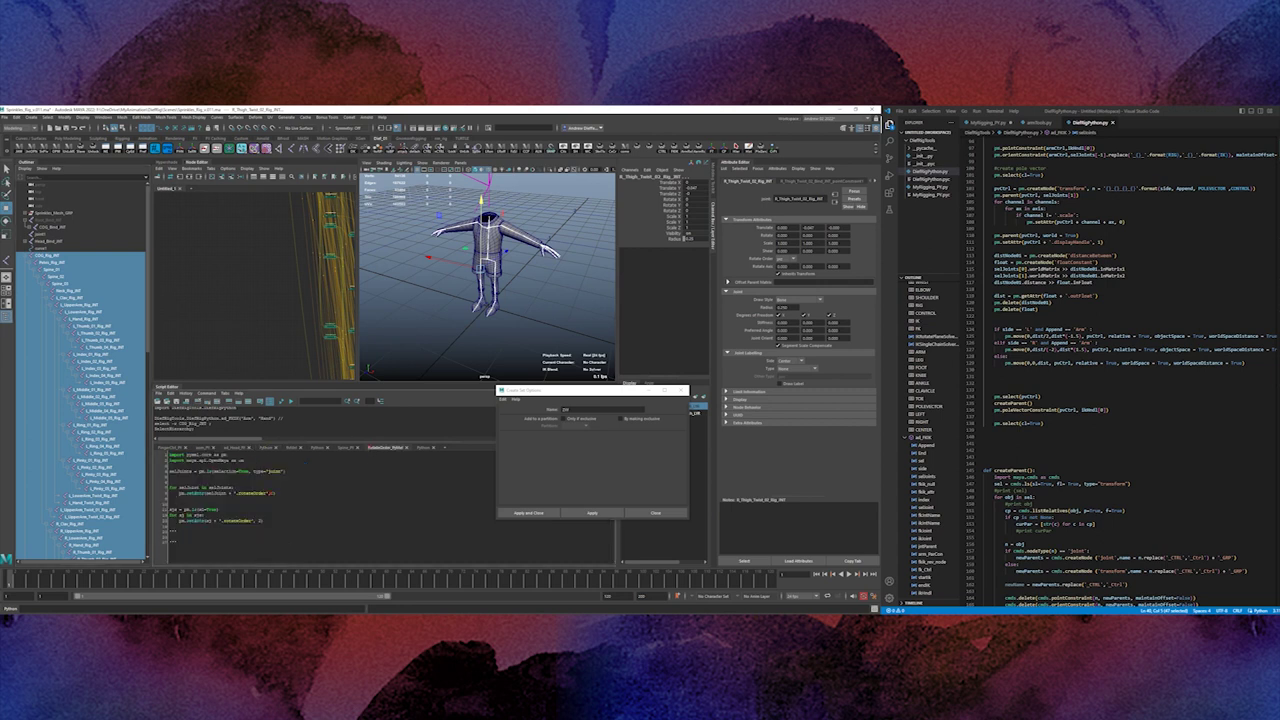
pyautogui.moveTo(271, 493); pyautogui.dragTo(169, 454)
pyautogui.hotkey('ctrl', 'Return')
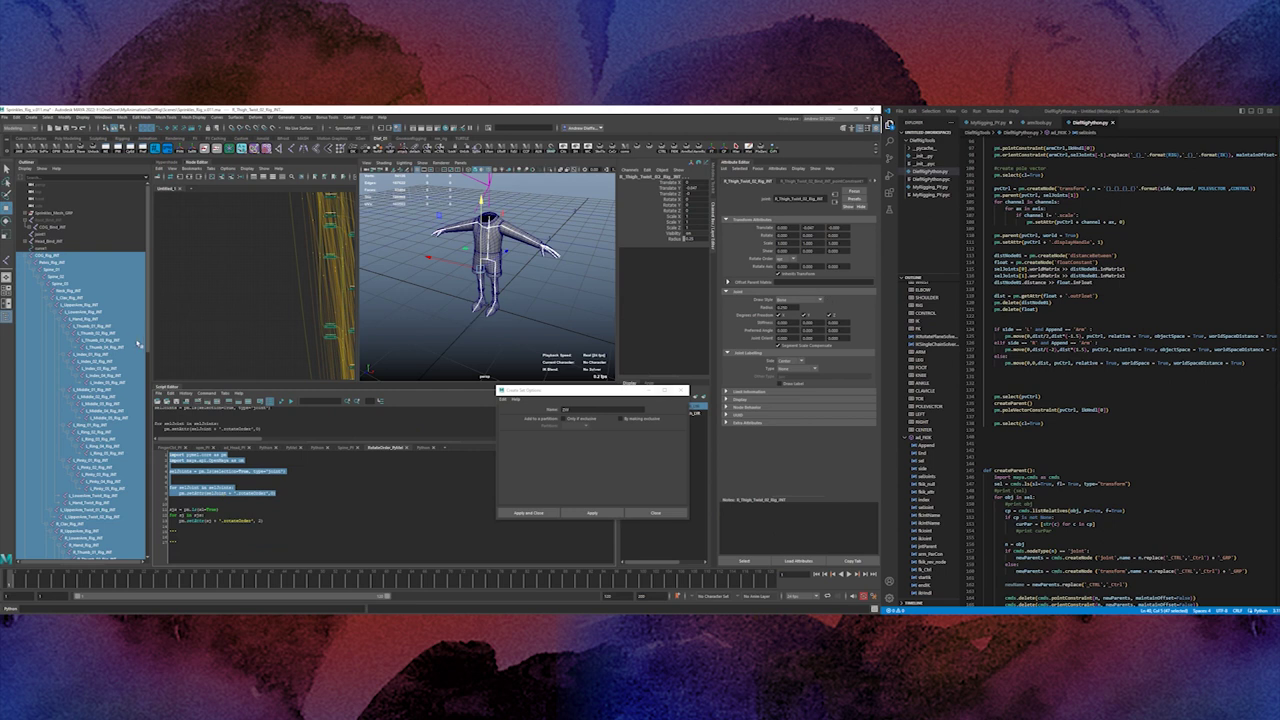
# Reselect the COG_Rig_JNT hierarchy, check the rotate order options, edit the index in the script's first block and run that block.
pyautogui.click(60, 345)
pyautogui.click(52, 257)
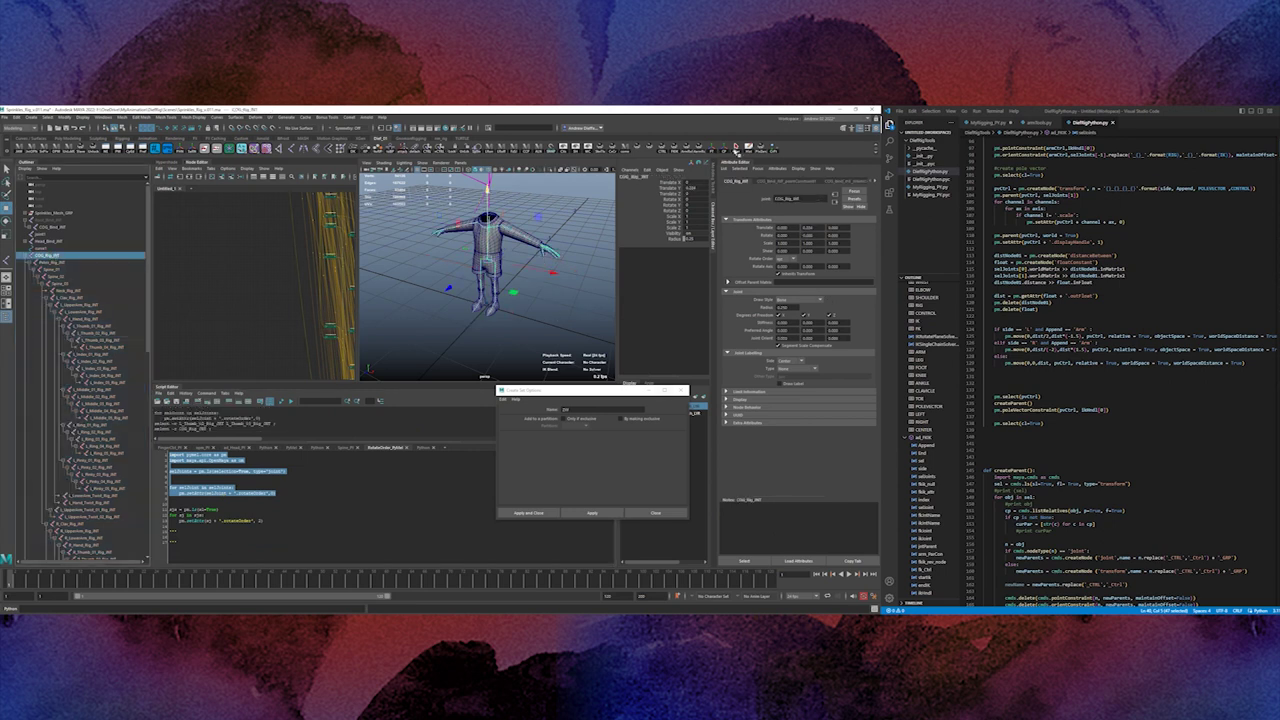
pyautogui.click(736, 150)
pyautogui.click(793, 260)
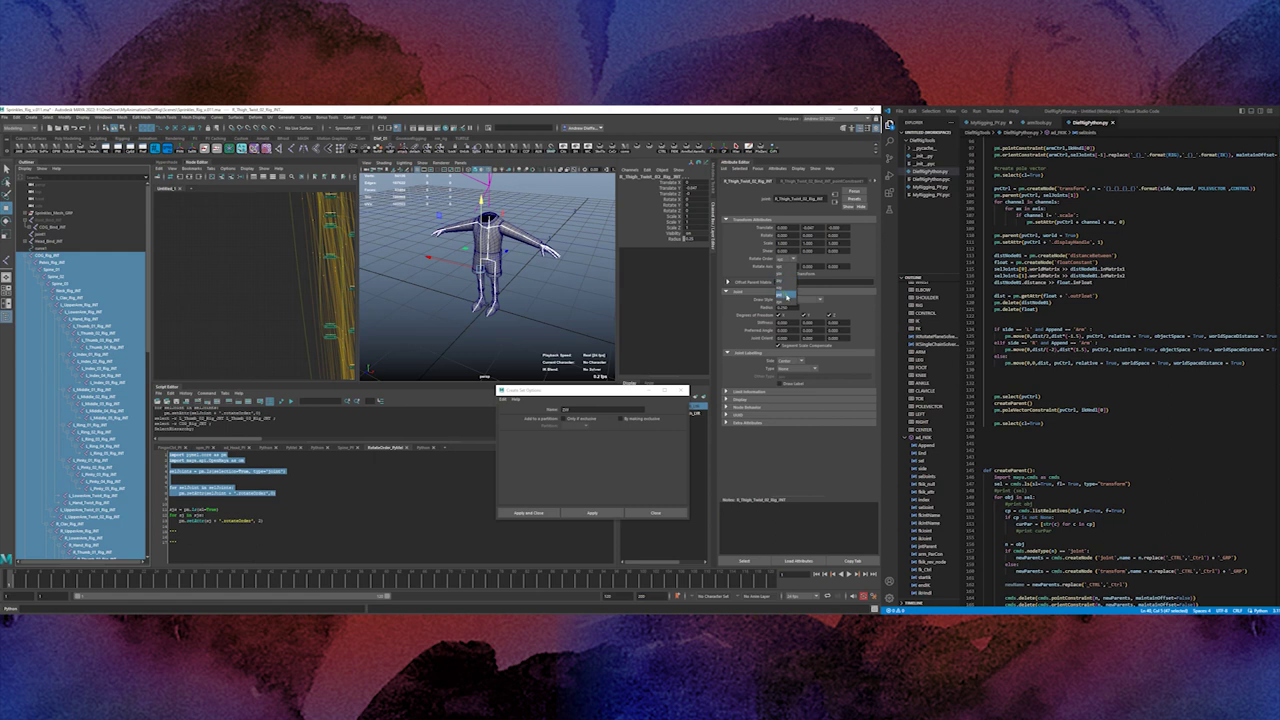
pyautogui.click(279, 496)
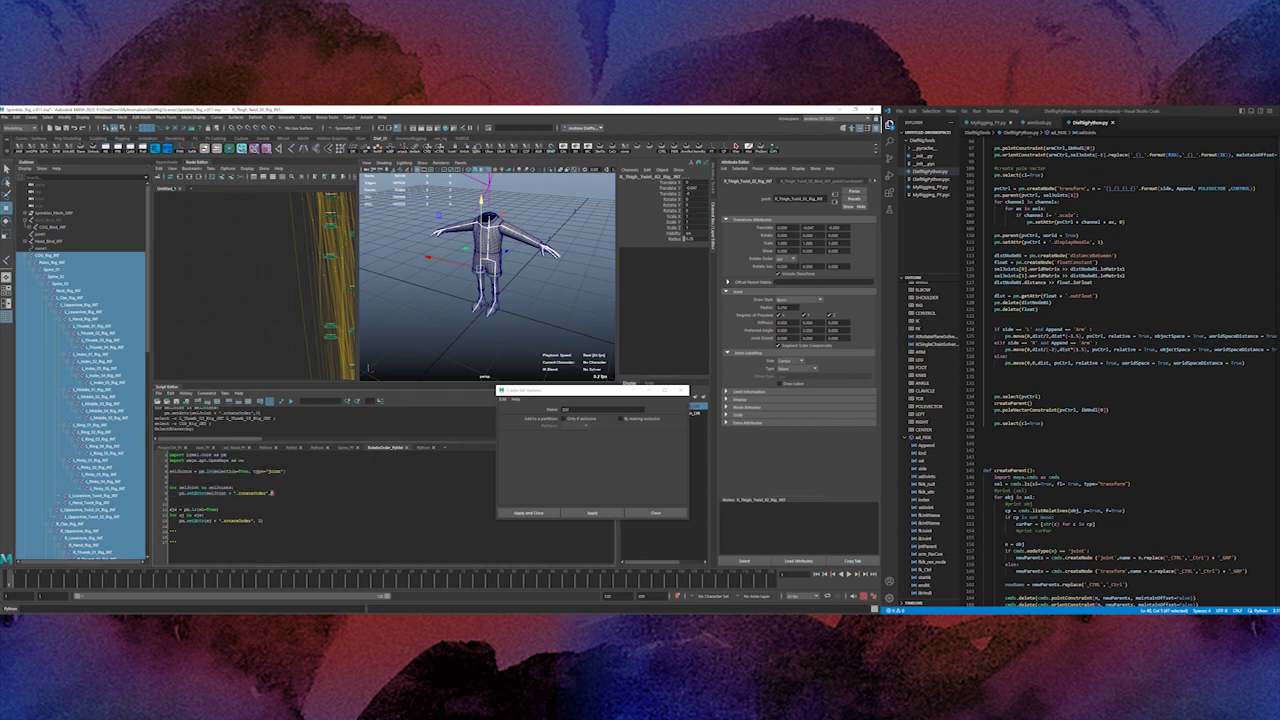
pyautogui.moveTo(279, 494); pyautogui.dragTo(168, 454)
pyautogui.click(289, 401)
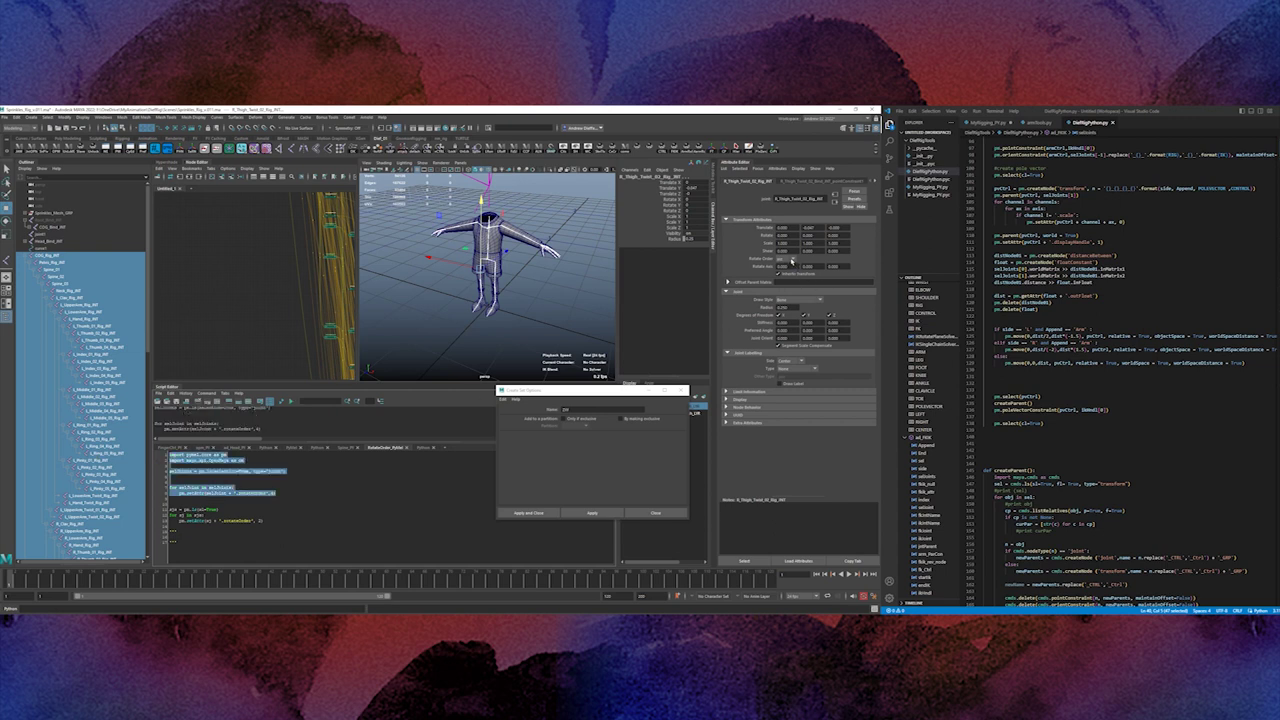
# Select the four lower-arm and knee rig joints in the first joint set, change the script's rotate order index, and run its first block.
pyautogui.scroll(-5, 93, 432)
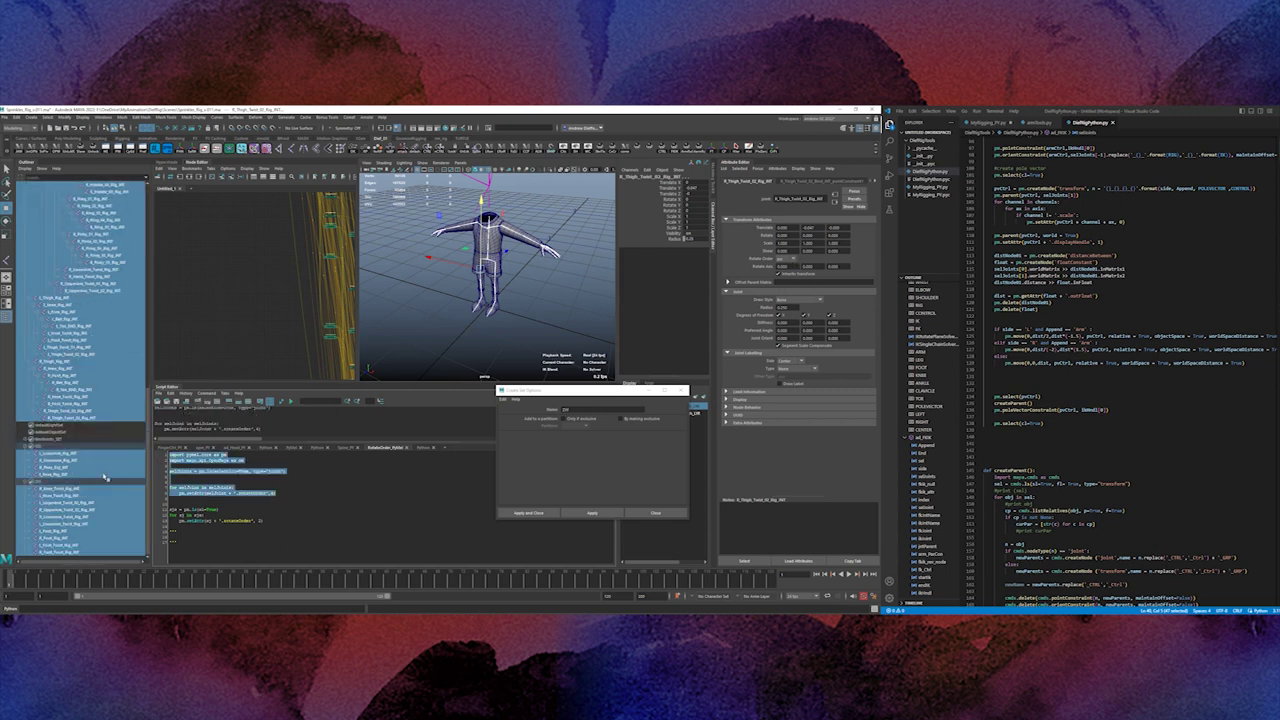
pyautogui.click(44, 454)
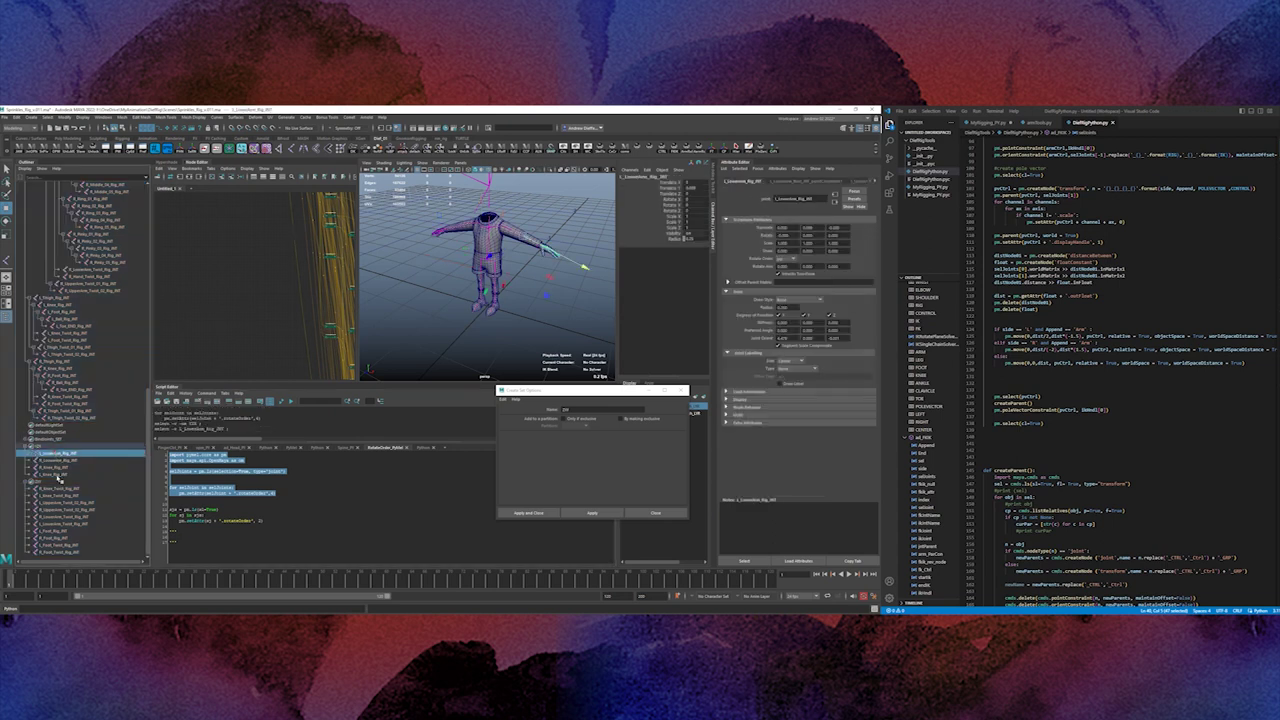
pyautogui.keyDown('shift'); pyautogui.click(58, 476); pyautogui.keyUp('shift')
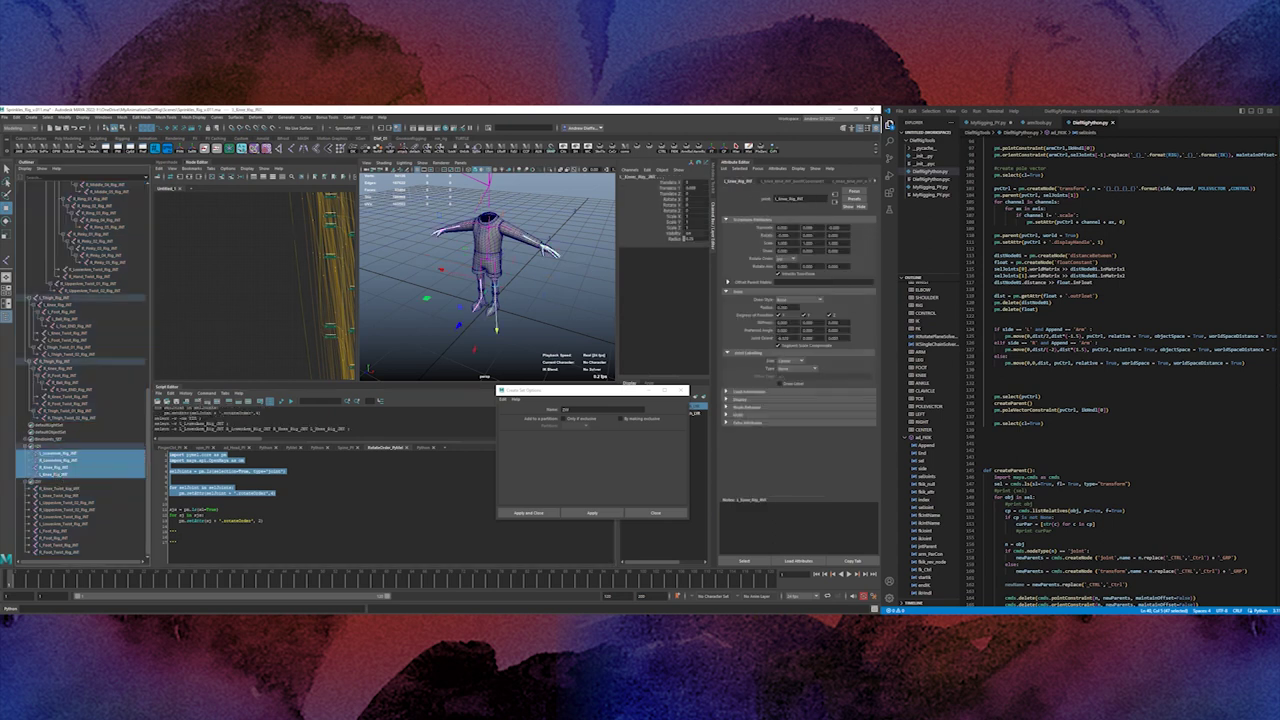
pyautogui.click(793, 261)
pyautogui.click(794, 262)
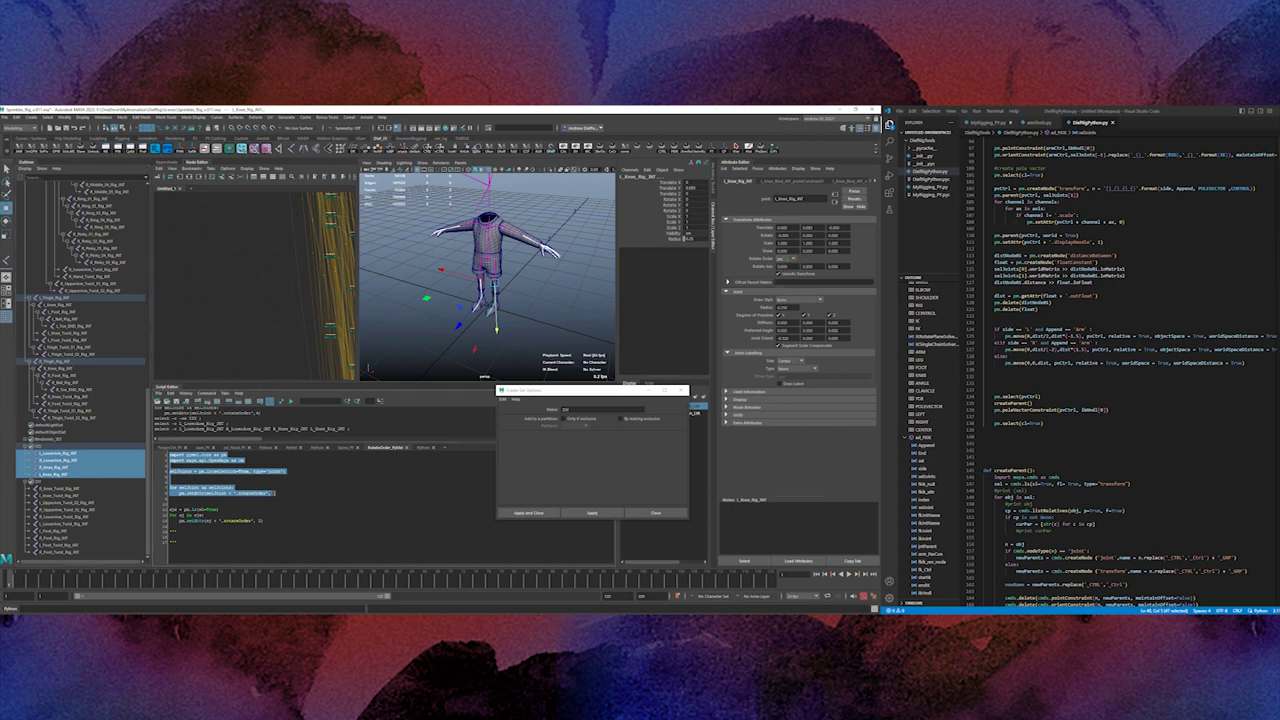
pyautogui.click(271, 493)
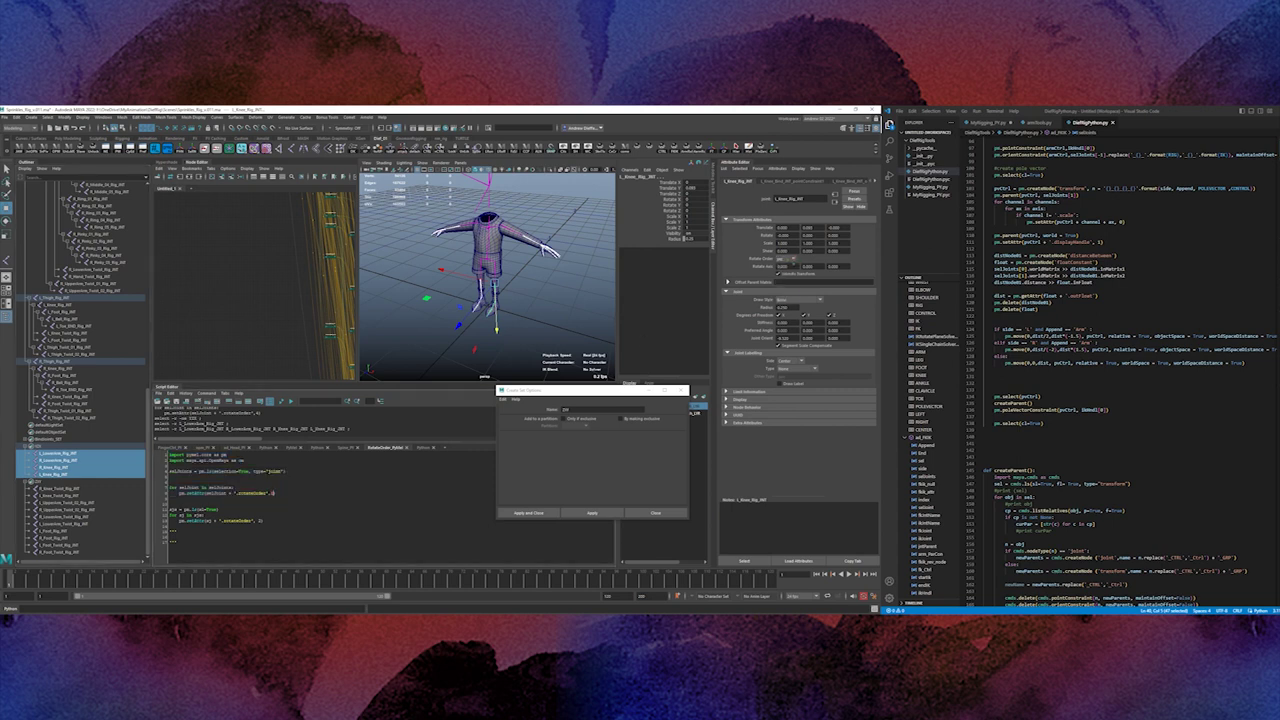
pyautogui.click(790, 261)
pyautogui.click(278, 495)
pyautogui.moveTo(278, 495); pyautogui.dragTo(168, 455)
pyautogui.click(291, 401)
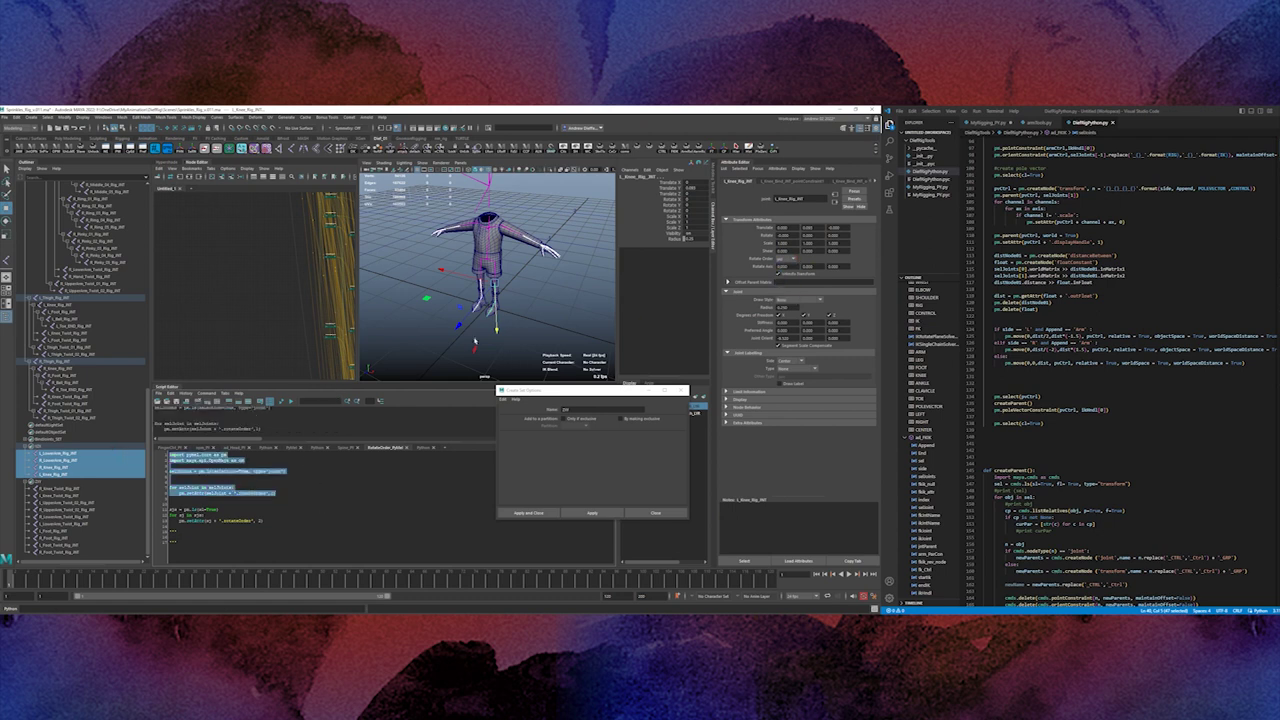
# Select all twist and foot joints in the second joint set and run the script's second rotate order block on them.
pyautogui.click(69, 489)
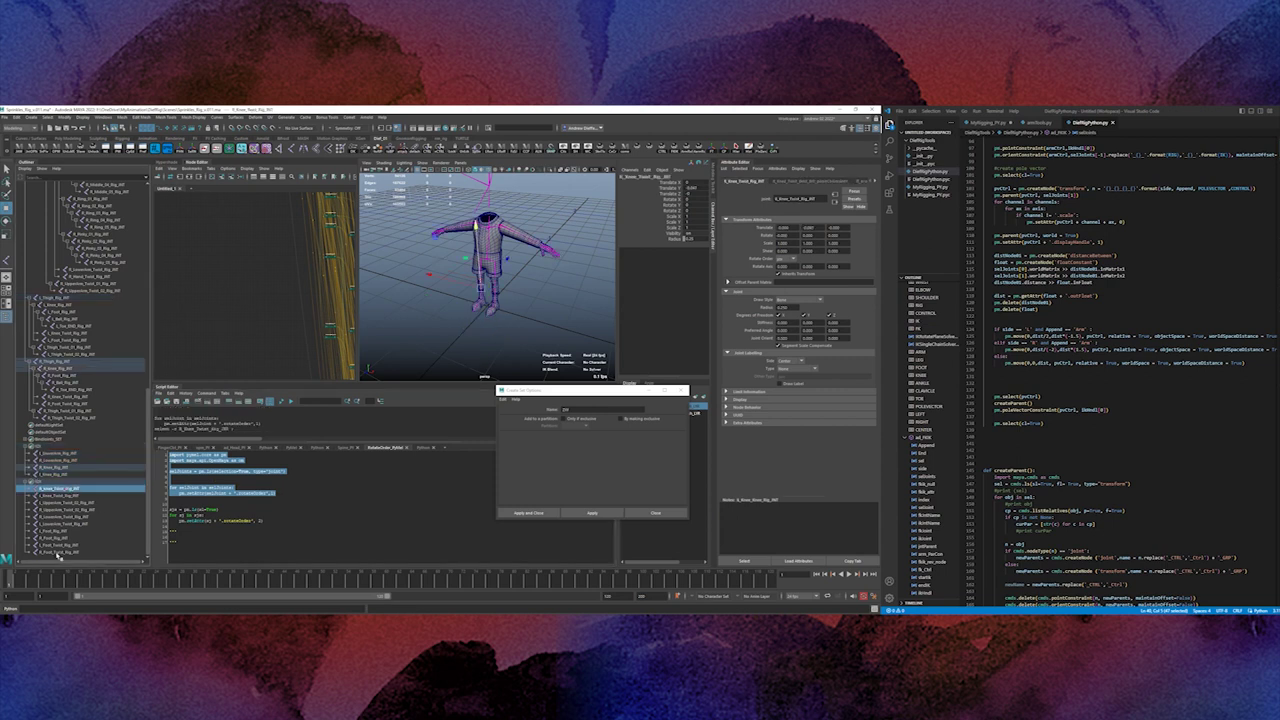
pyautogui.keyDown('shift'); pyautogui.click(60, 553); pyautogui.keyUp('shift')
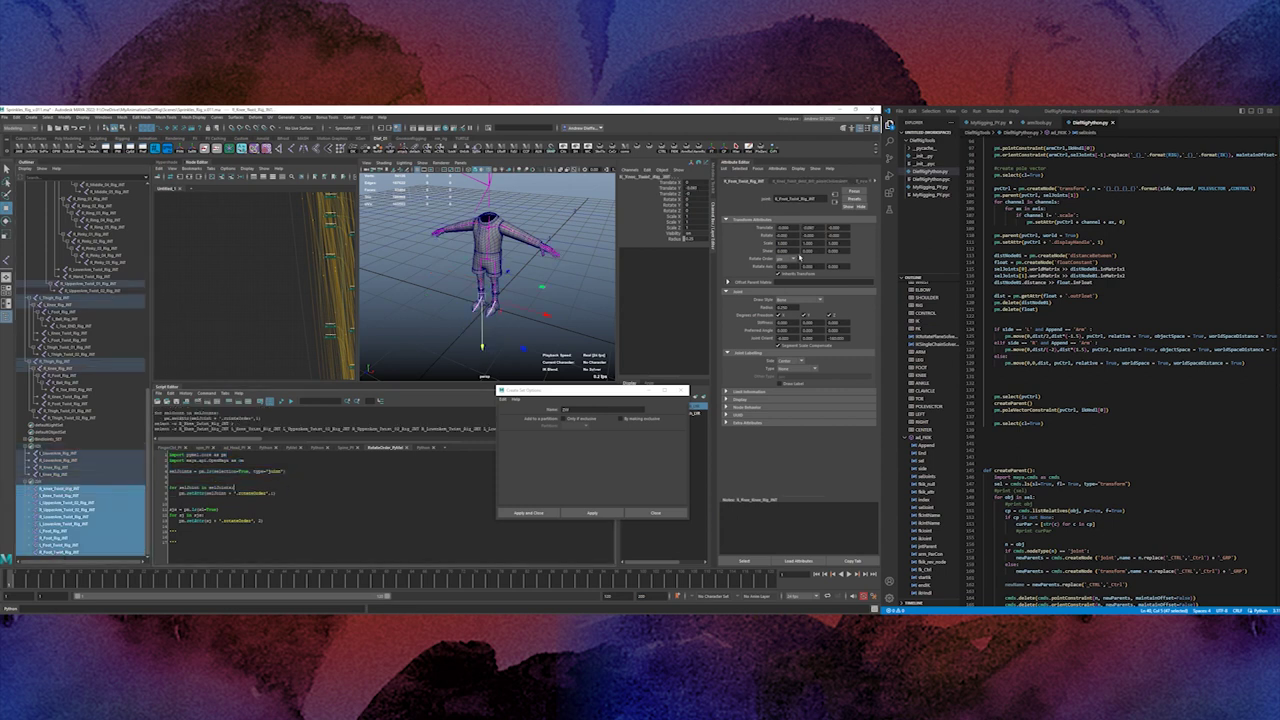
pyautogui.click(787, 258)
pyautogui.click(787, 283)
pyautogui.moveTo(264, 521); pyautogui.dragTo(141, 508)
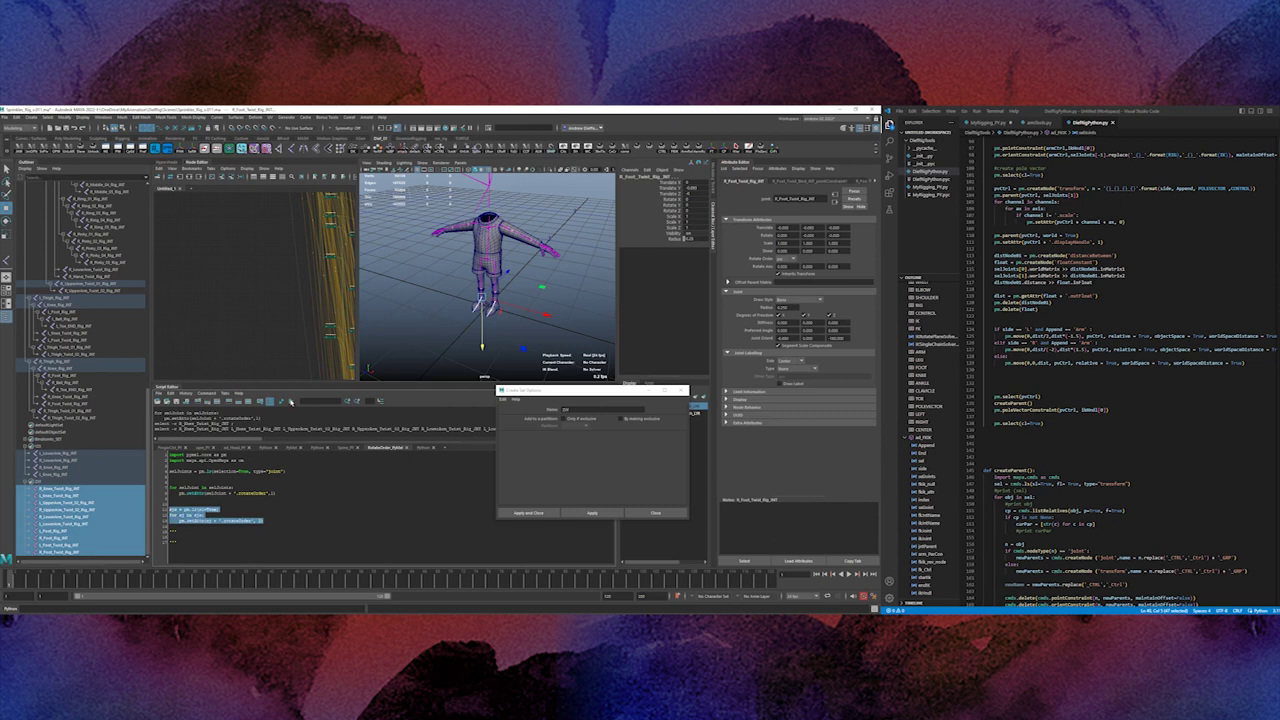
pyautogui.click(290, 401)
# Test the rig by rotating Spine_01, and undo the rotation.
pyautogui.keyDown('alt'); pyautogui.moveTo(440, 290); pyautogui.dragTo(470, 290, button='right'); pyautogui.keyUp('alt')
pyautogui.keyDown('alt'); pyautogui.moveTo(470, 290); pyautogui.dragTo(475, 275); pyautogui.keyUp('alt')
pyautogui.keyDown('alt'); pyautogui.moveTo(450, 280); pyautogui.dragTo(485, 280, button='right'); pyautogui.keyUp('alt')
pyautogui.keyDown('alt'); pyautogui.moveTo(475, 260); pyautogui.dragTo(458, 292, button='middle'); pyautogui.keyUp('alt')
pyautogui.scroll(6, 459, 291)
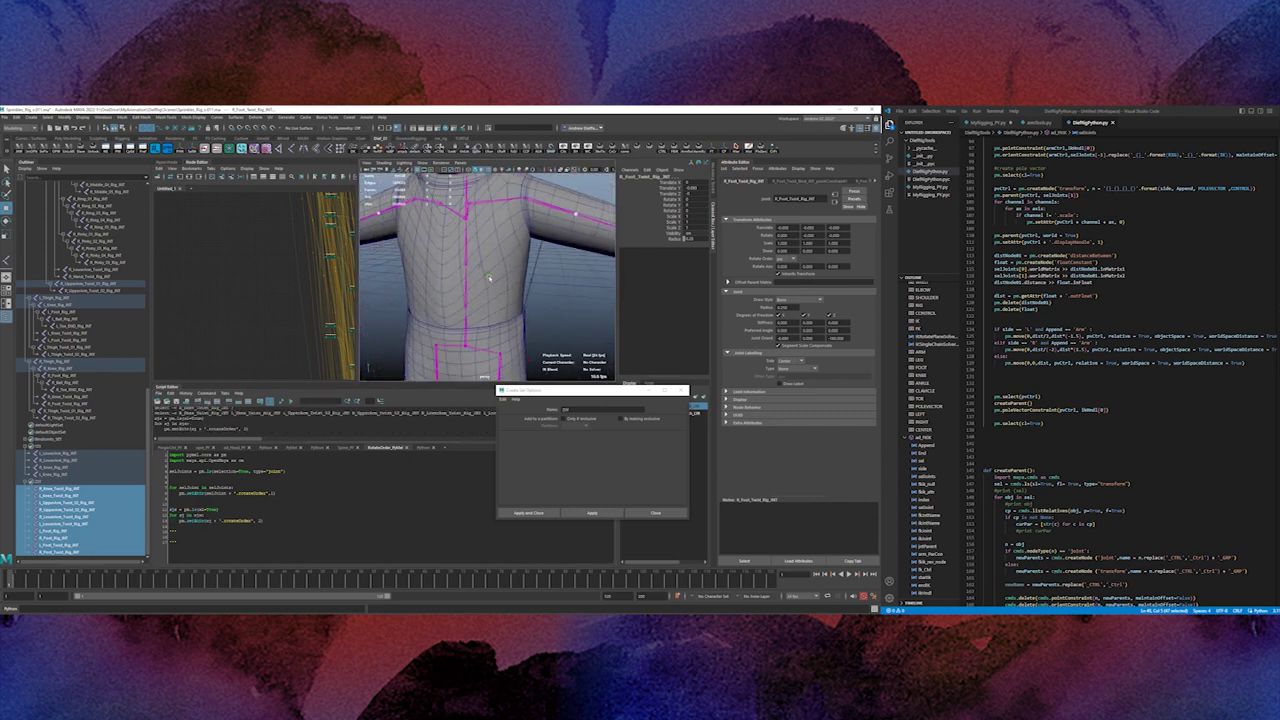
pyautogui.keyDown('alt'); pyautogui.moveTo(489, 285); pyautogui.dragTo(443, 292); pyautogui.keyUp('alt')
pyautogui.click(441, 292)
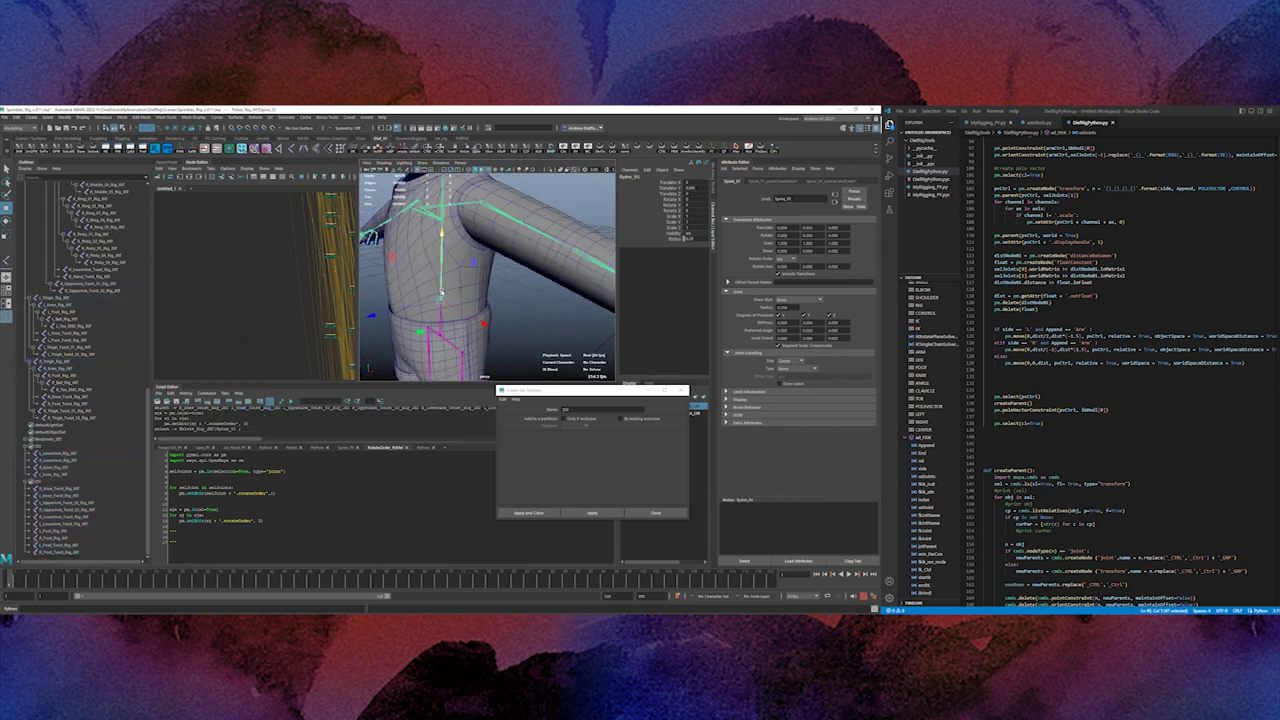
pyautogui.press('e')
pyautogui.moveTo(414, 247); pyautogui.dragTo(400, 275)
pyautogui.hotkey('ctrl', 'z')
pyautogui.hotkey('ctrl', 'z')
pyautogui.hotkey('ctrl', 'z')
pyautogui.scroll(-6, 480, 285)
pyautogui.keyDown('alt'); pyautogui.moveTo(520, 285); pyautogui.dragTo(473, 304); pyautogui.keyUp('alt')
pyautogui.click(549, 251)
pyautogui.keyDown('alt'); pyautogui.moveTo(549, 251); pyautogui.dragTo(500, 304); pyautogui.keyUp('alt')
pyautogui.keyDown('alt'); pyautogui.moveTo(500, 304); pyautogui.dragTo(503, 270, button='middle'); pyautogui.keyUp('alt')
pyautogui.scroll(5, 500, 275)
pyautogui.moveTo(466, 298)
pyautogui.keyDown('alt'); pyautogui.mouseDown()
pyautogui.moveTo(488, 302)
pyautogui.moveTo(472, 306)
pyautogui.mouseUp(); pyautogui.keyUp('alt')
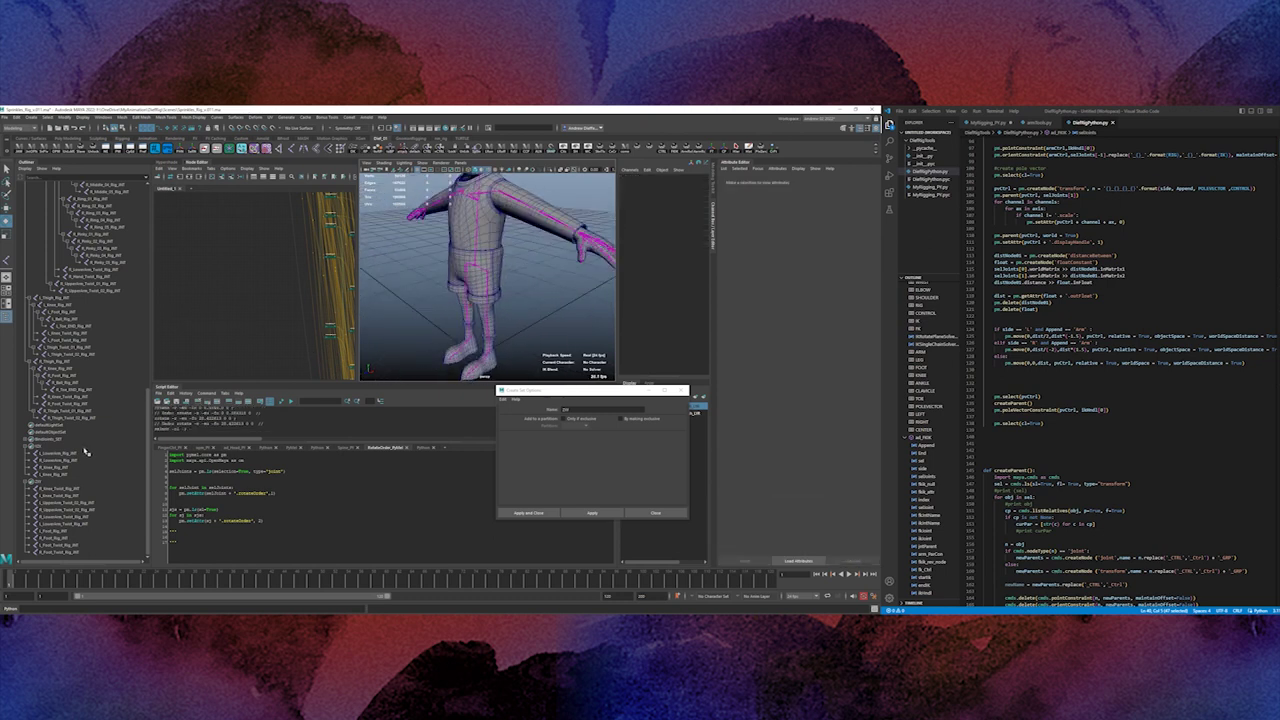
pyautogui.scroll(4, 500, 356)
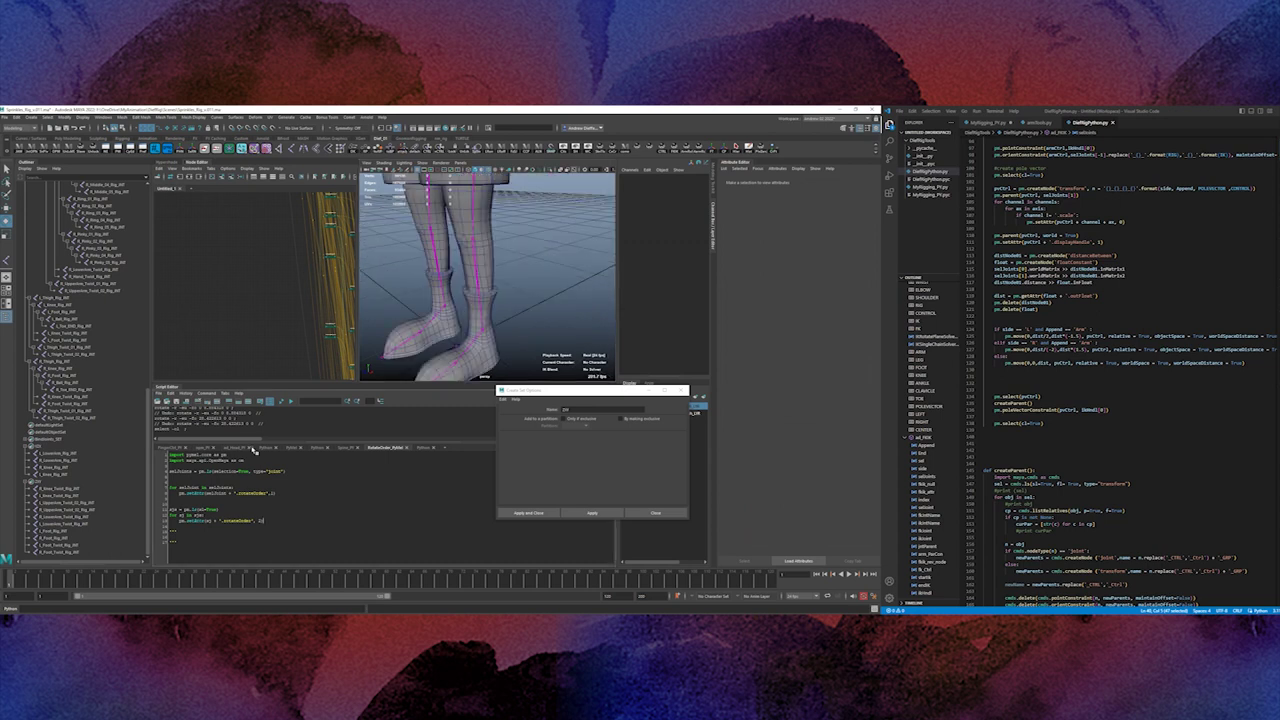
# Rename the script tab that runs the ad_FKIK function as FKIK_Python.
pyautogui.click(318, 447)
pyautogui.click(265, 447)
pyautogui.rightClick(265, 447)
pyautogui.click(290, 457)
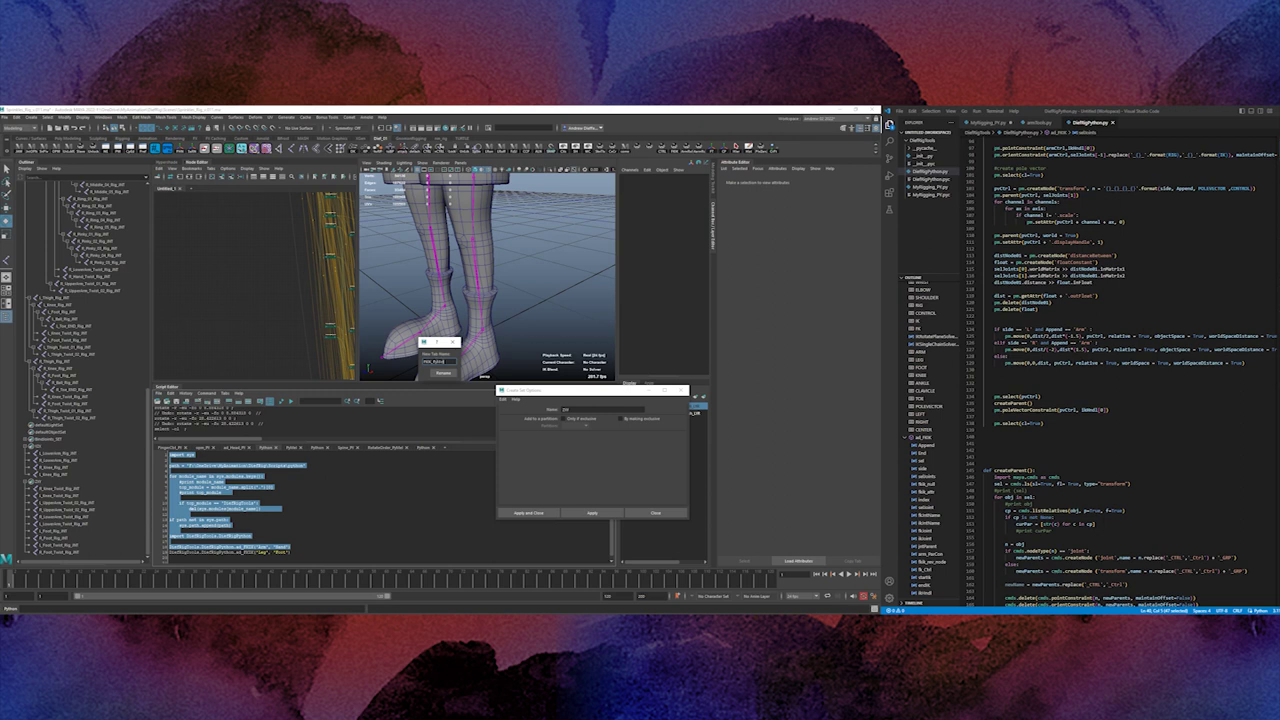
pyautogui.click(442, 371)
# Examine the pole vector control creation in the ad_FKIK code, along with the channel and axis constants its loop uses.
pyautogui.keyDown('alt'); pyautogui.moveTo(445, 355); pyautogui.dragTo(480, 286, button='middle'); pyautogui.keyUp('alt')
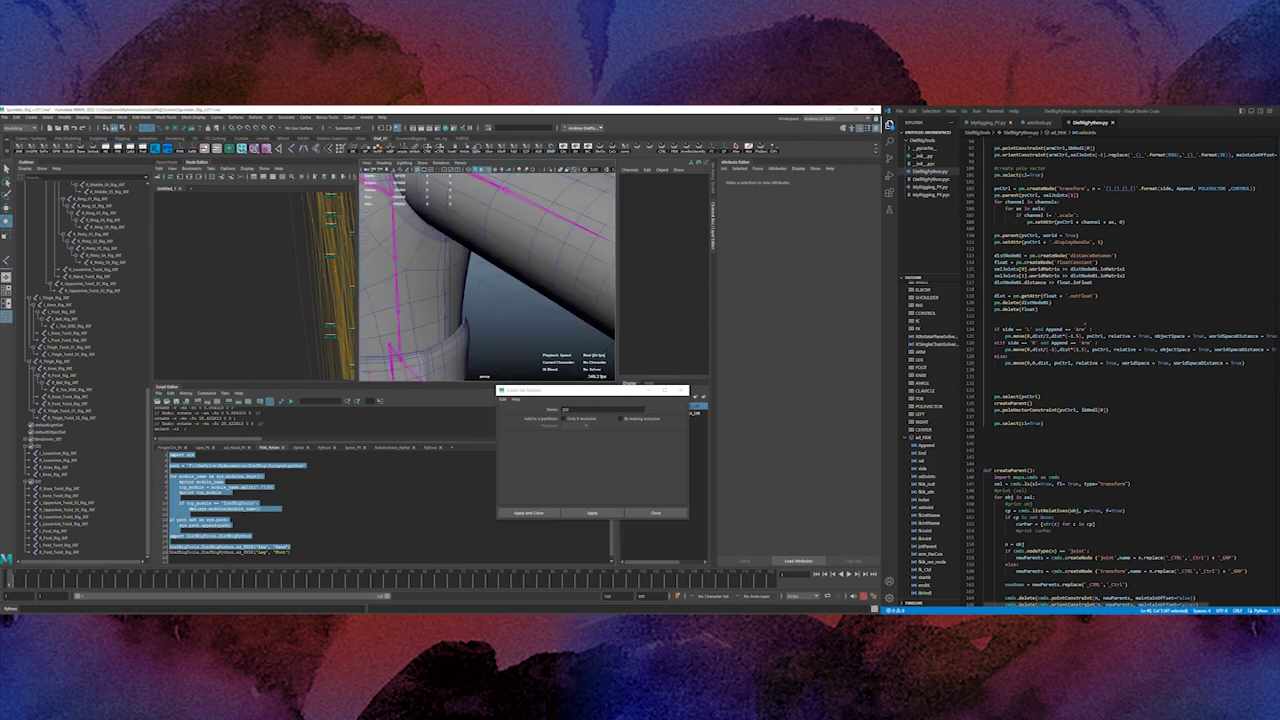
pyautogui.scroll(1, 1077, 393)
pyautogui.scroll(2, 1075, 393)
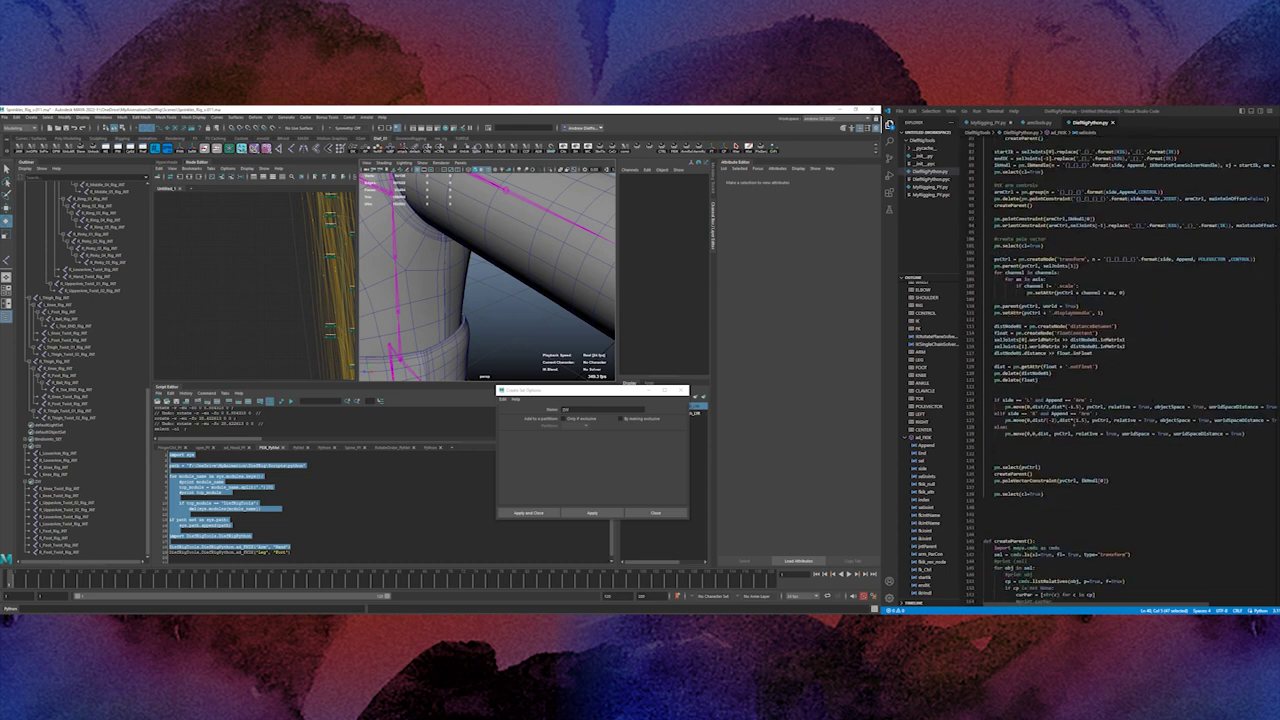
pyautogui.moveTo(993, 238); pyautogui.dragTo(984, 501)
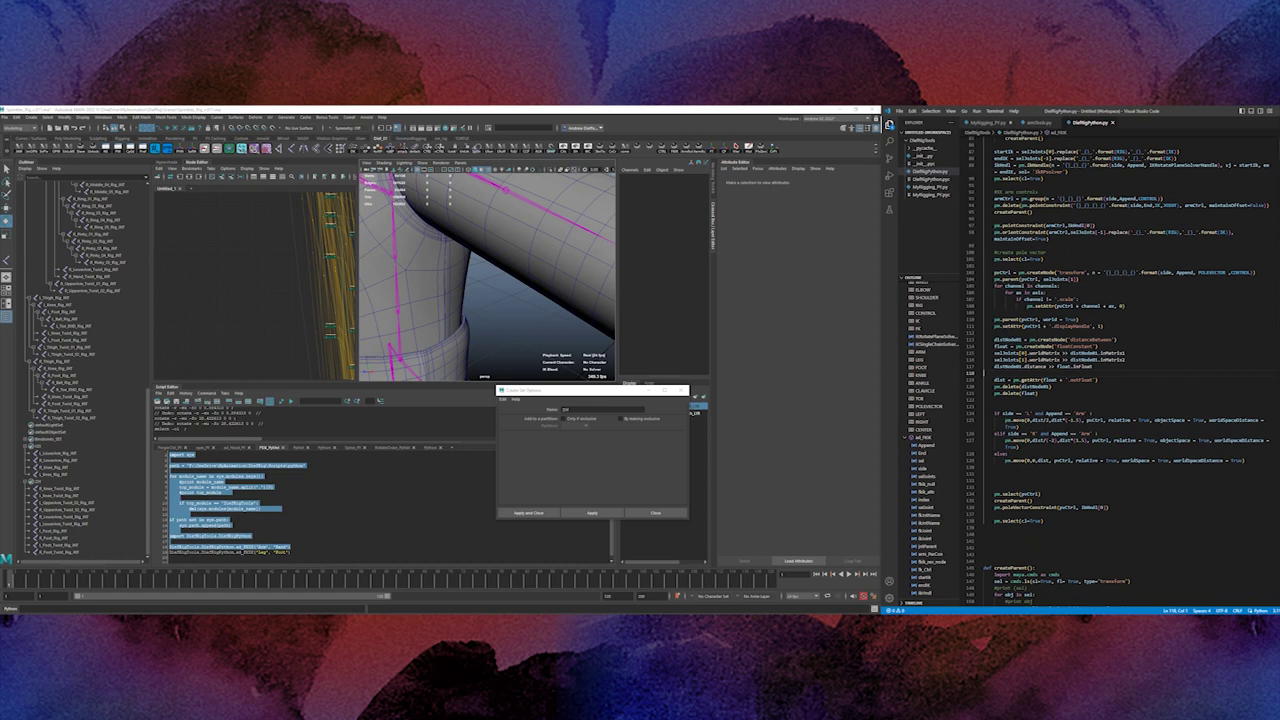
pyautogui.press('[')
pyautogui.press(']')
pyautogui.moveTo(994, 272); pyautogui.dragTo(1087, 289)
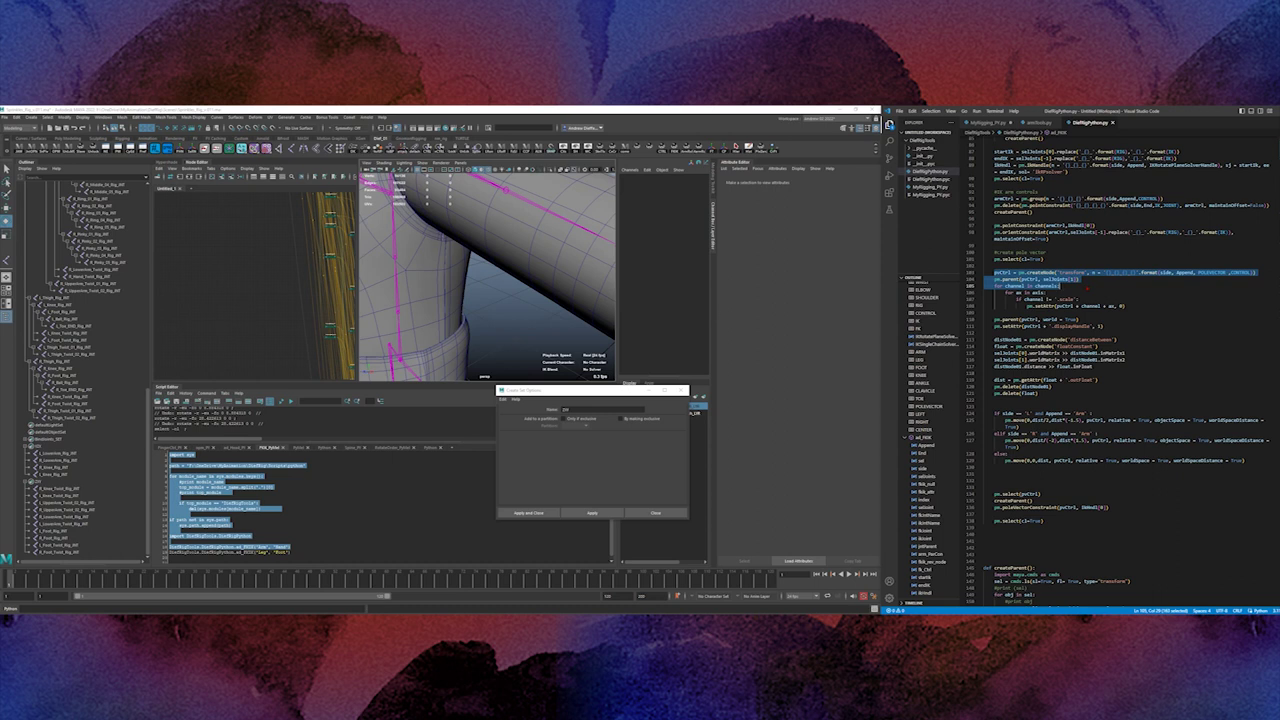
pyautogui.press('f')
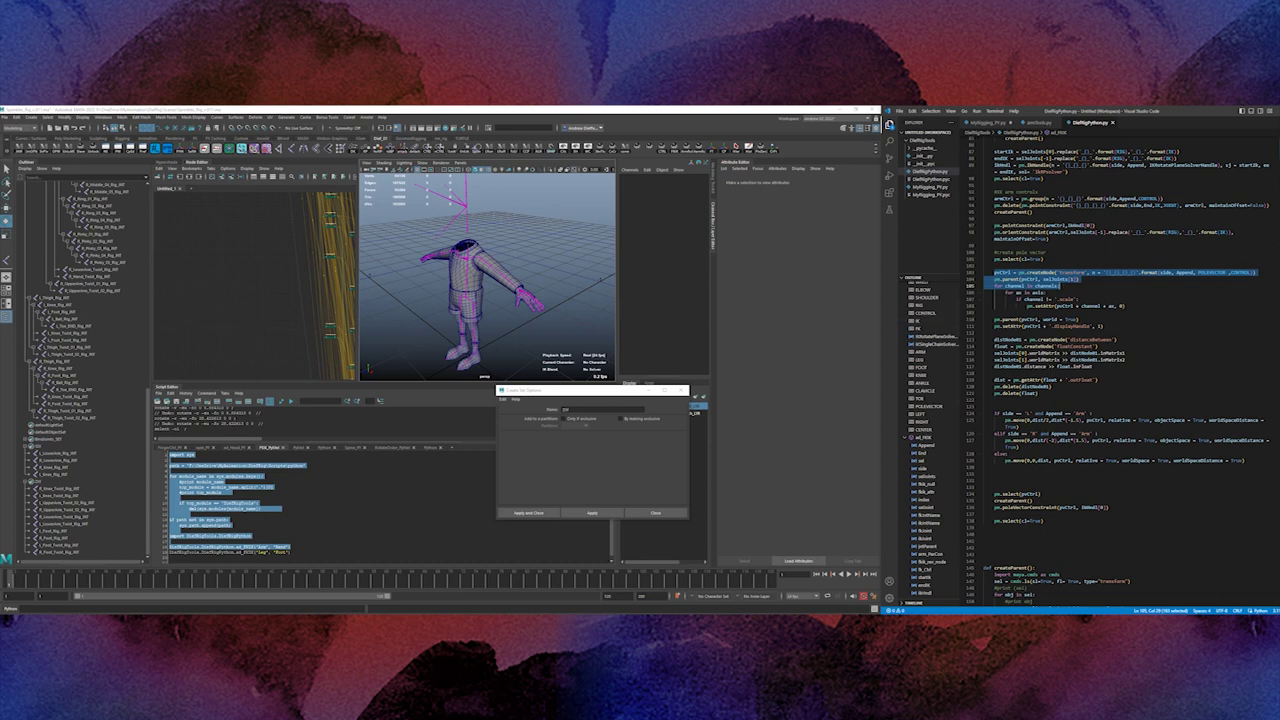
pyautogui.moveTo(1054, 294); pyautogui.dragTo(986, 286)
pyautogui.scroll(20, 1110, 380)
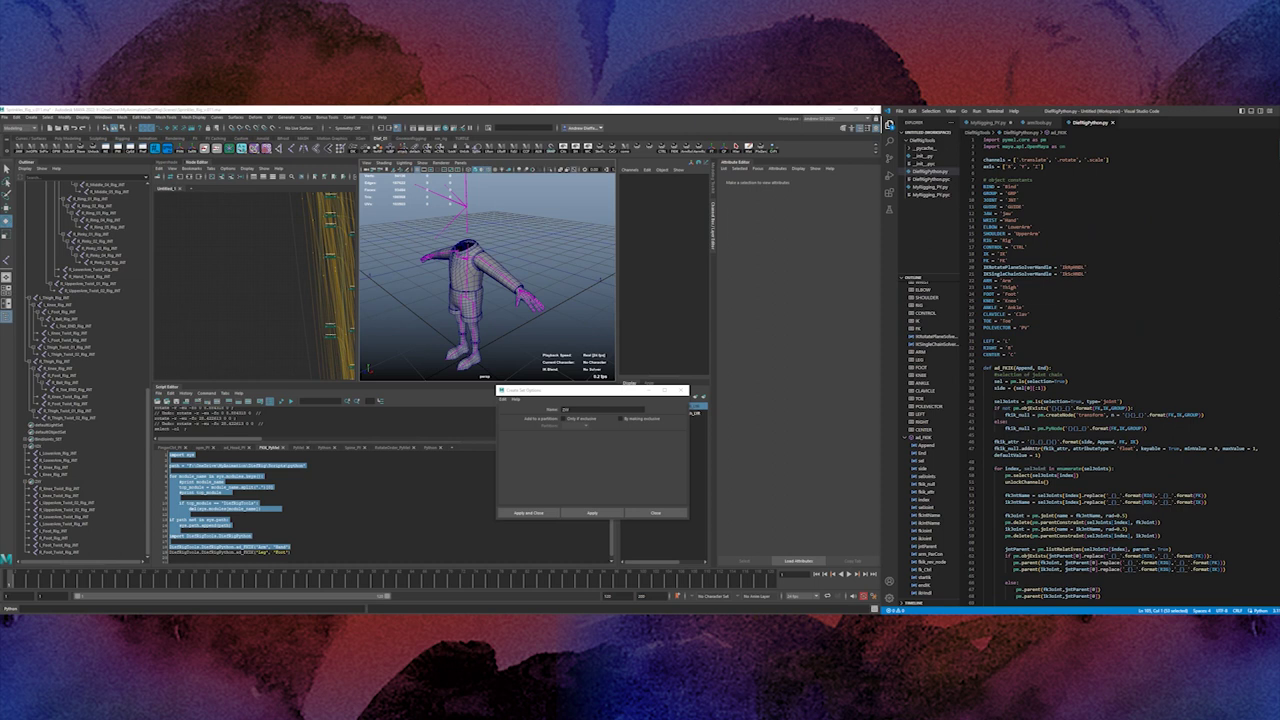
pyautogui.scroll(-20, 1110, 380)
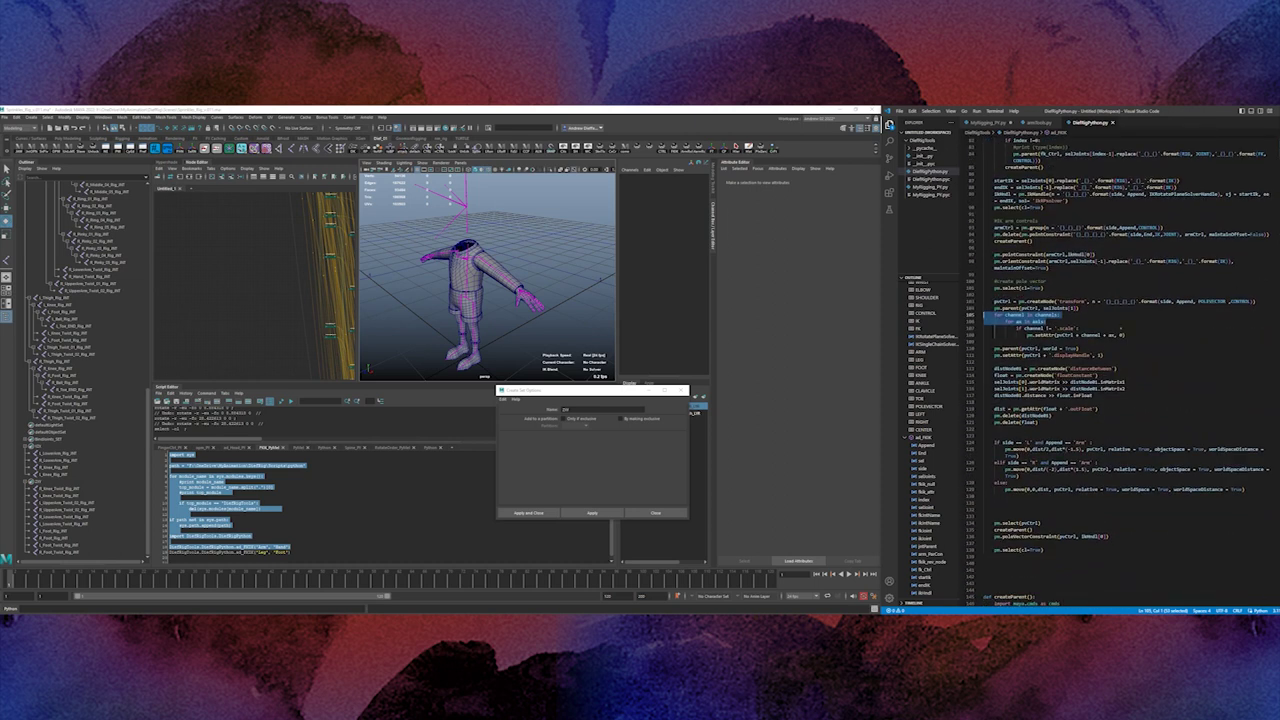
# Examine the lines that zero the pole vector control's non-scale channels, parent it to the world and enable its display handle.
pyautogui.moveTo(1082, 329); pyautogui.dragTo(1016, 329)
pyautogui.moveTo(1126, 335); pyautogui.dragTo(1020, 335)
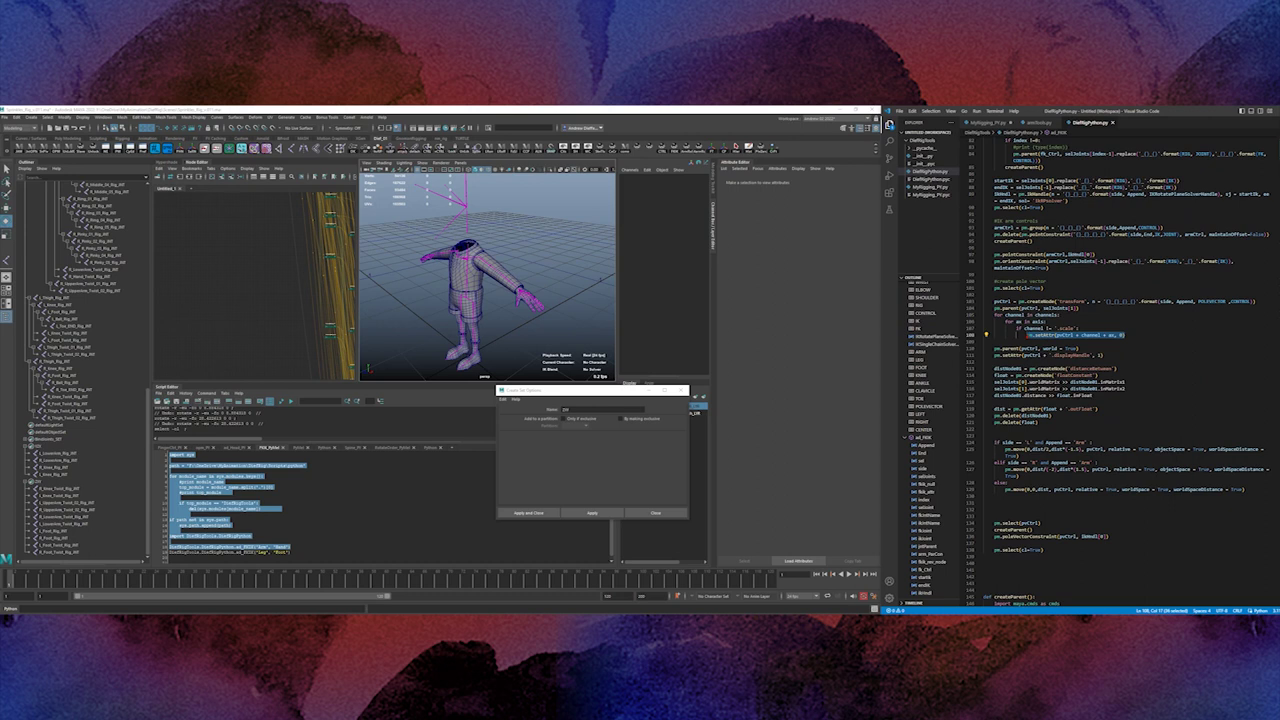
pyautogui.click(1086, 335)
pyautogui.click(1087, 335)
pyautogui.click(1111, 335)
pyautogui.click(1060, 301)
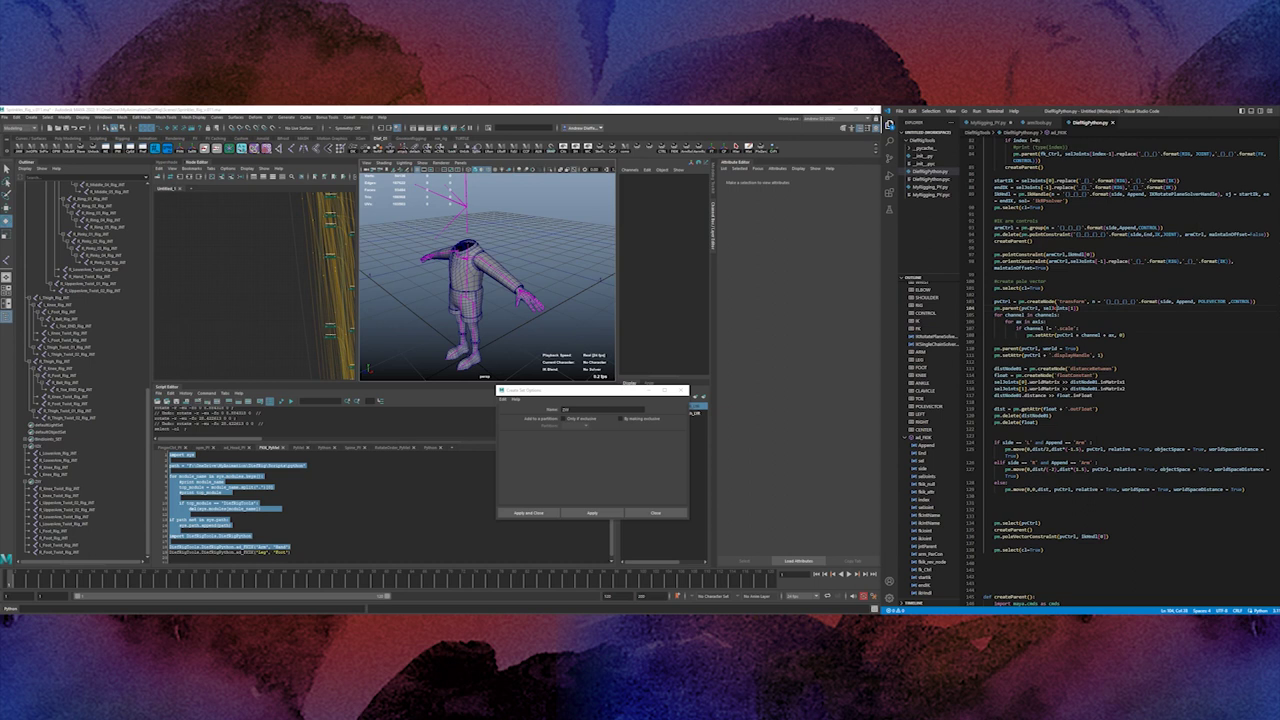
pyautogui.click(1058, 308)
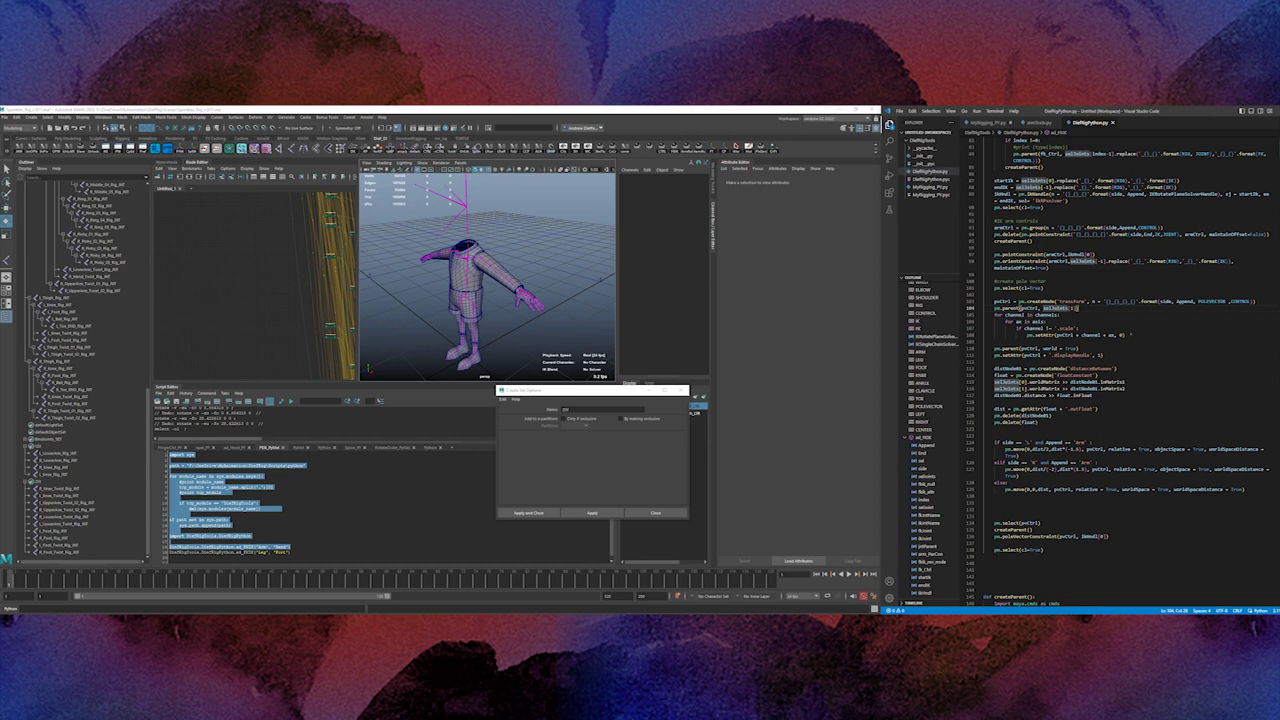
pyautogui.moveTo(1126, 336); pyautogui.dragTo(1058, 336)
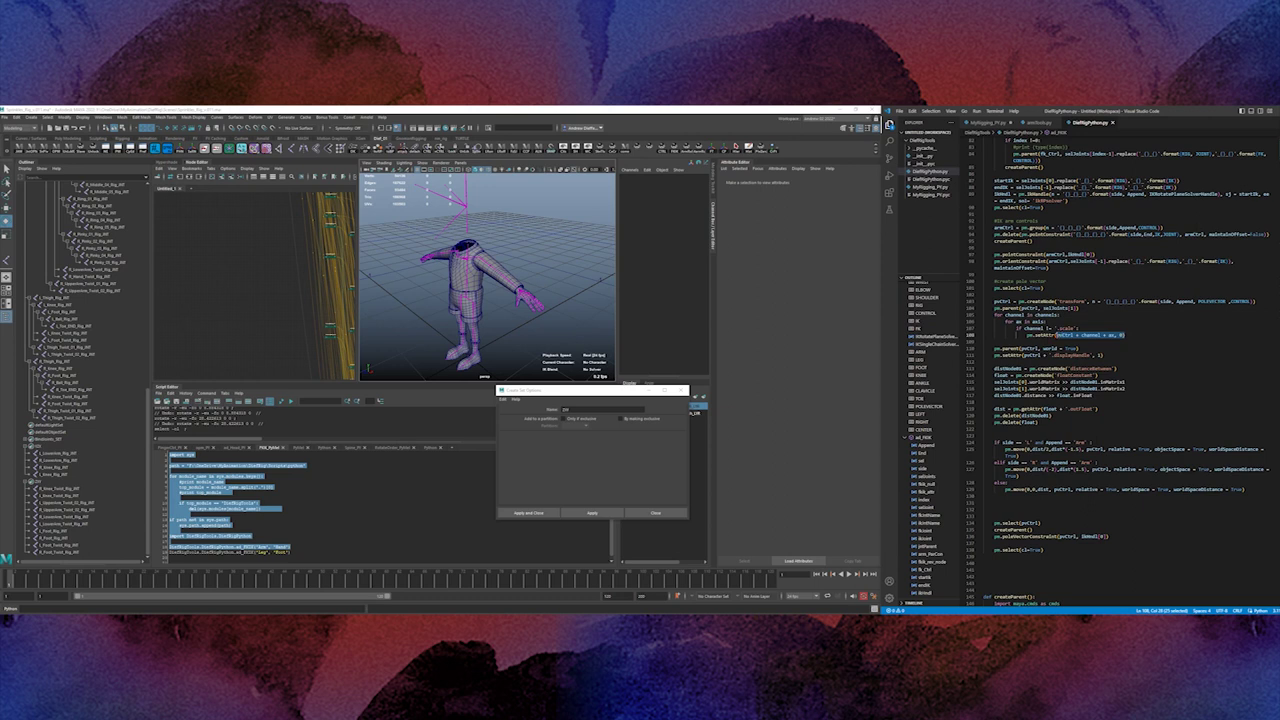
pyautogui.click(1028, 349)
pyautogui.doubleClick(1101, 355)
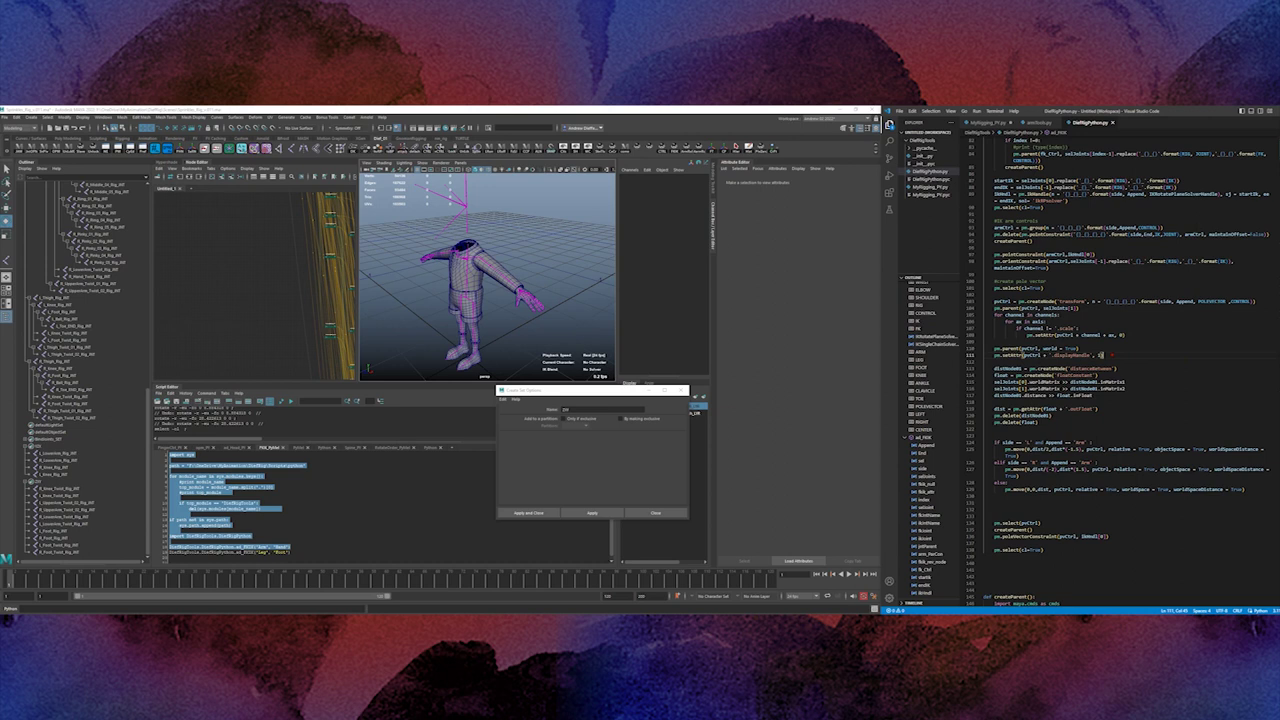
pyautogui.moveTo(1112, 355); pyautogui.dragTo(1053, 355)
# Examine the lines that create the distanceBetween and floatConstant nodes for the pole vector offset.
pyautogui.click(1117, 369)
pyautogui.moveTo(1117, 369); pyautogui.dragTo(1026, 375)
pyautogui.click(1013, 369)
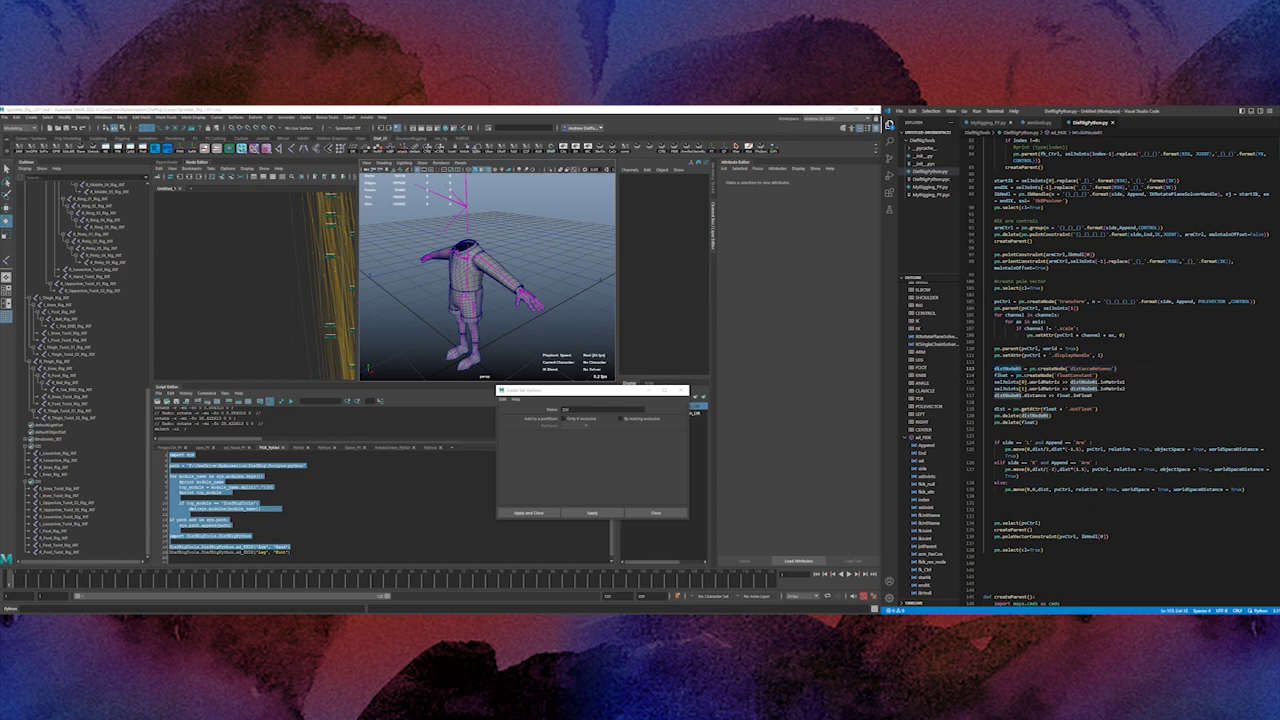
pyautogui.click(998, 375)
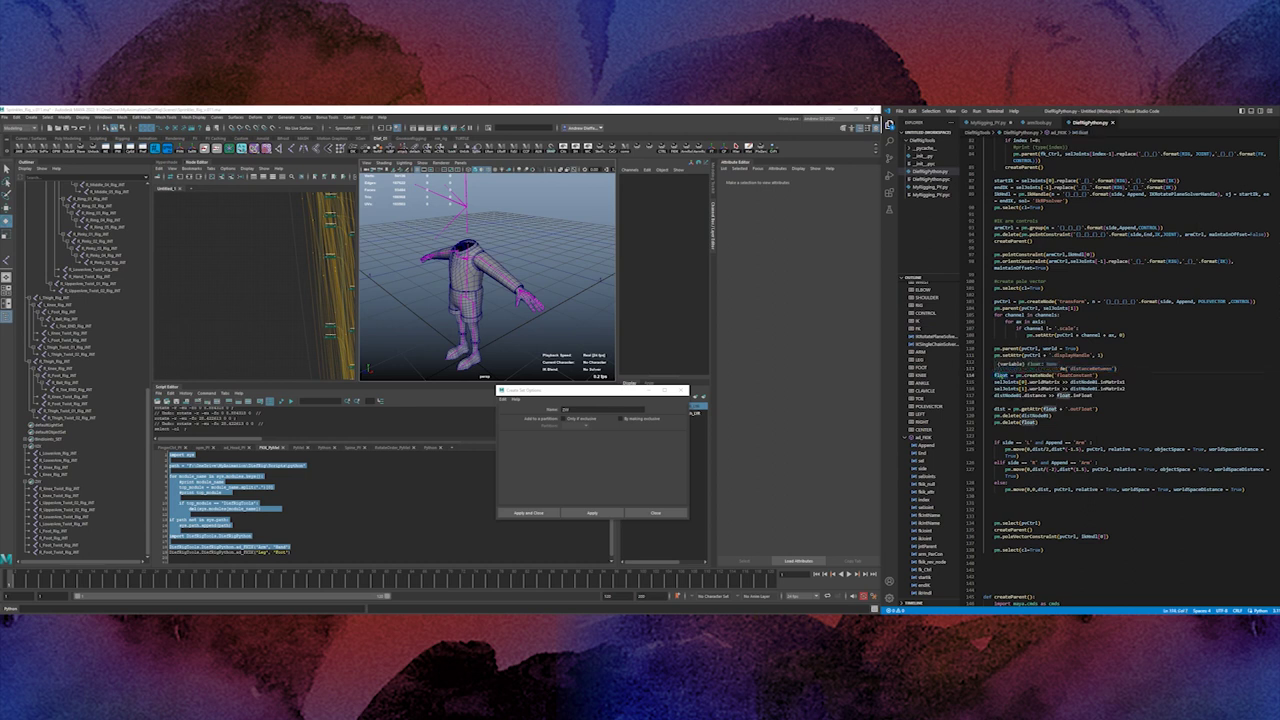
pyautogui.click(1093, 375)
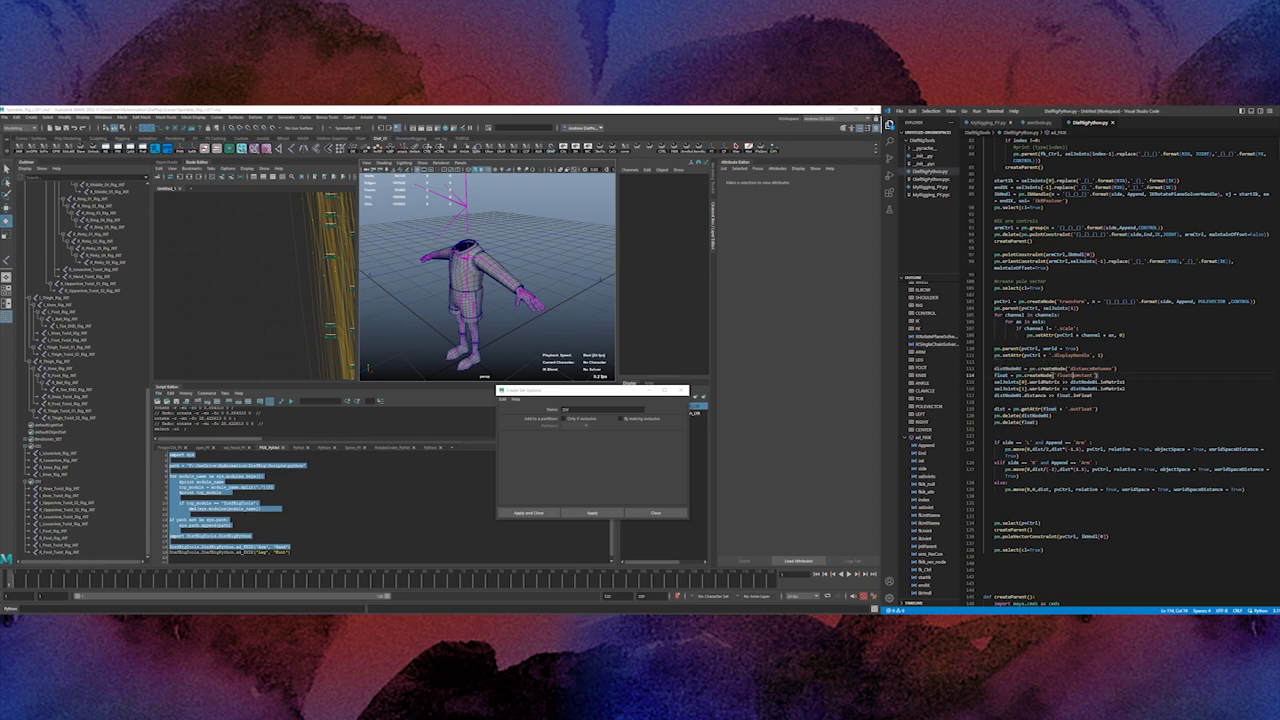
pyautogui.click(1076, 375)
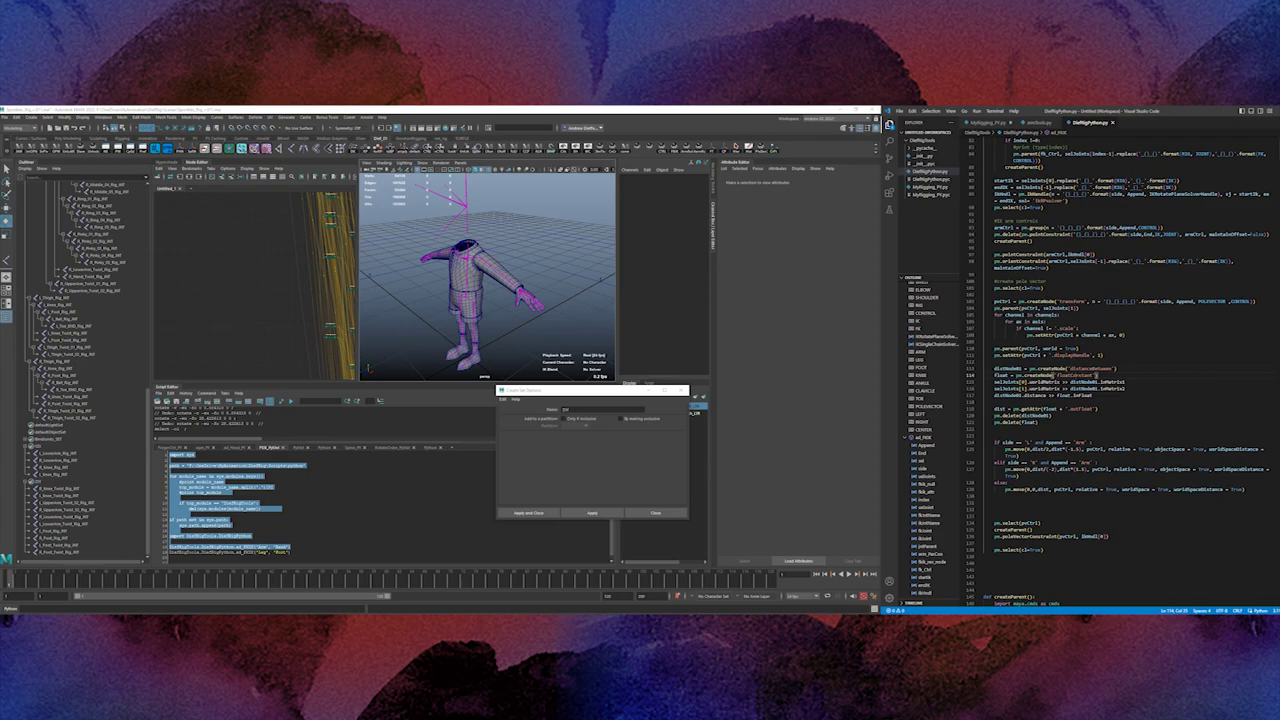